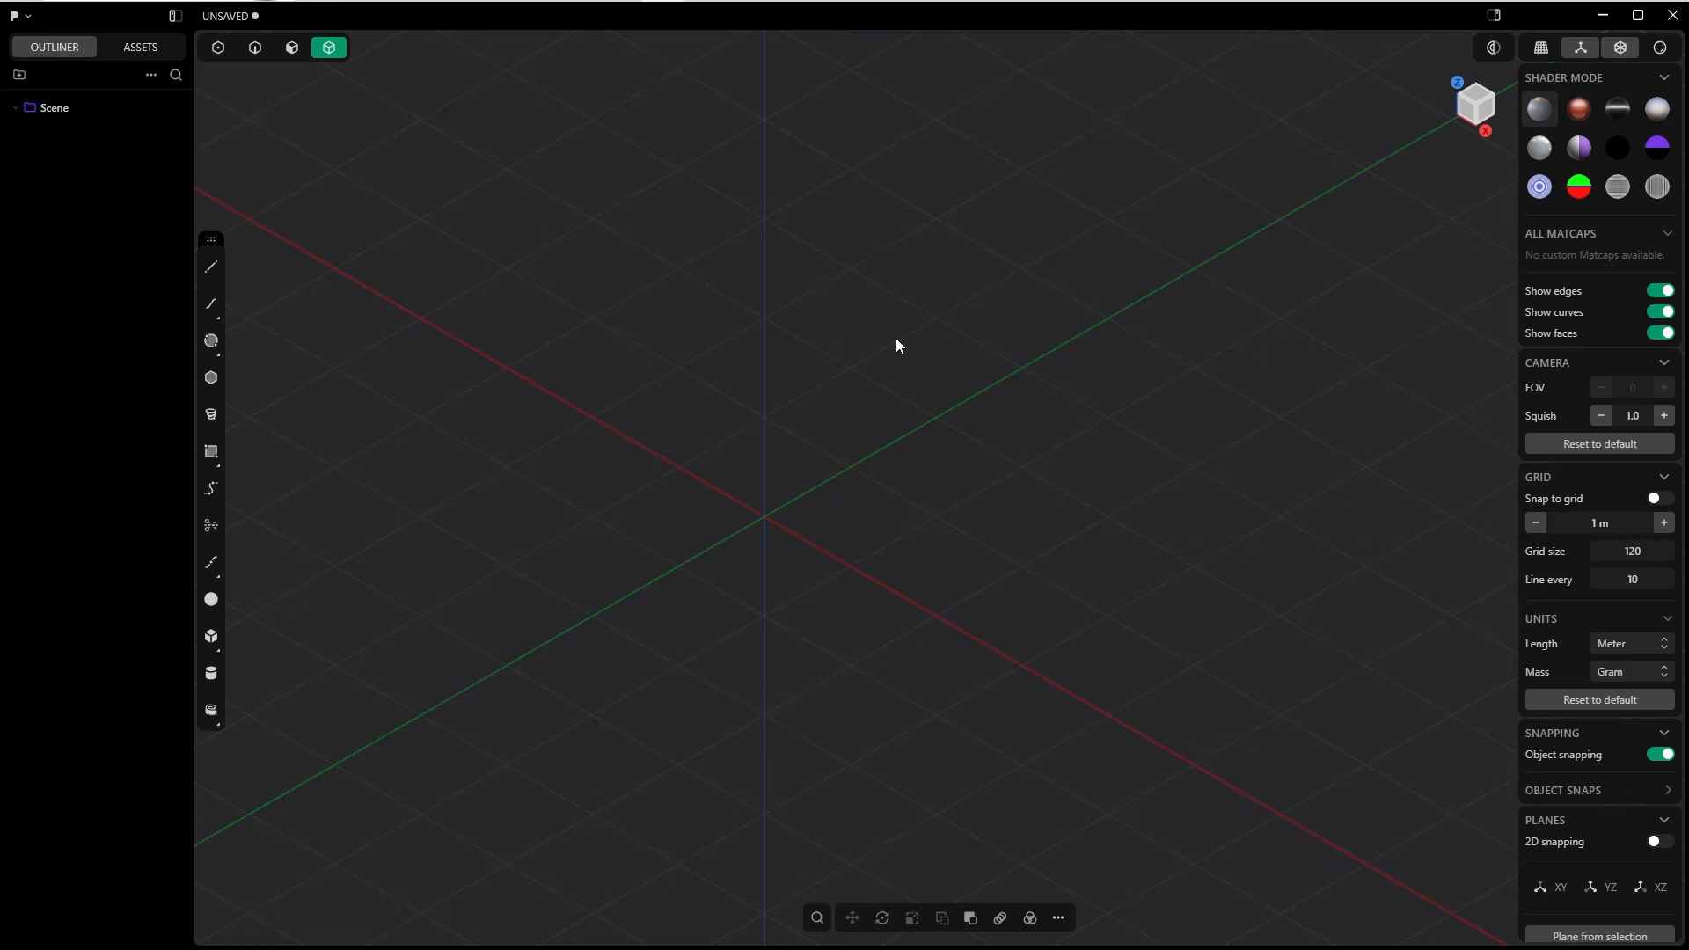
Switch to the front view and turn on snapping to the grid.
key(KP_1)
shift+middle_drag(896, 338, 578, 414)
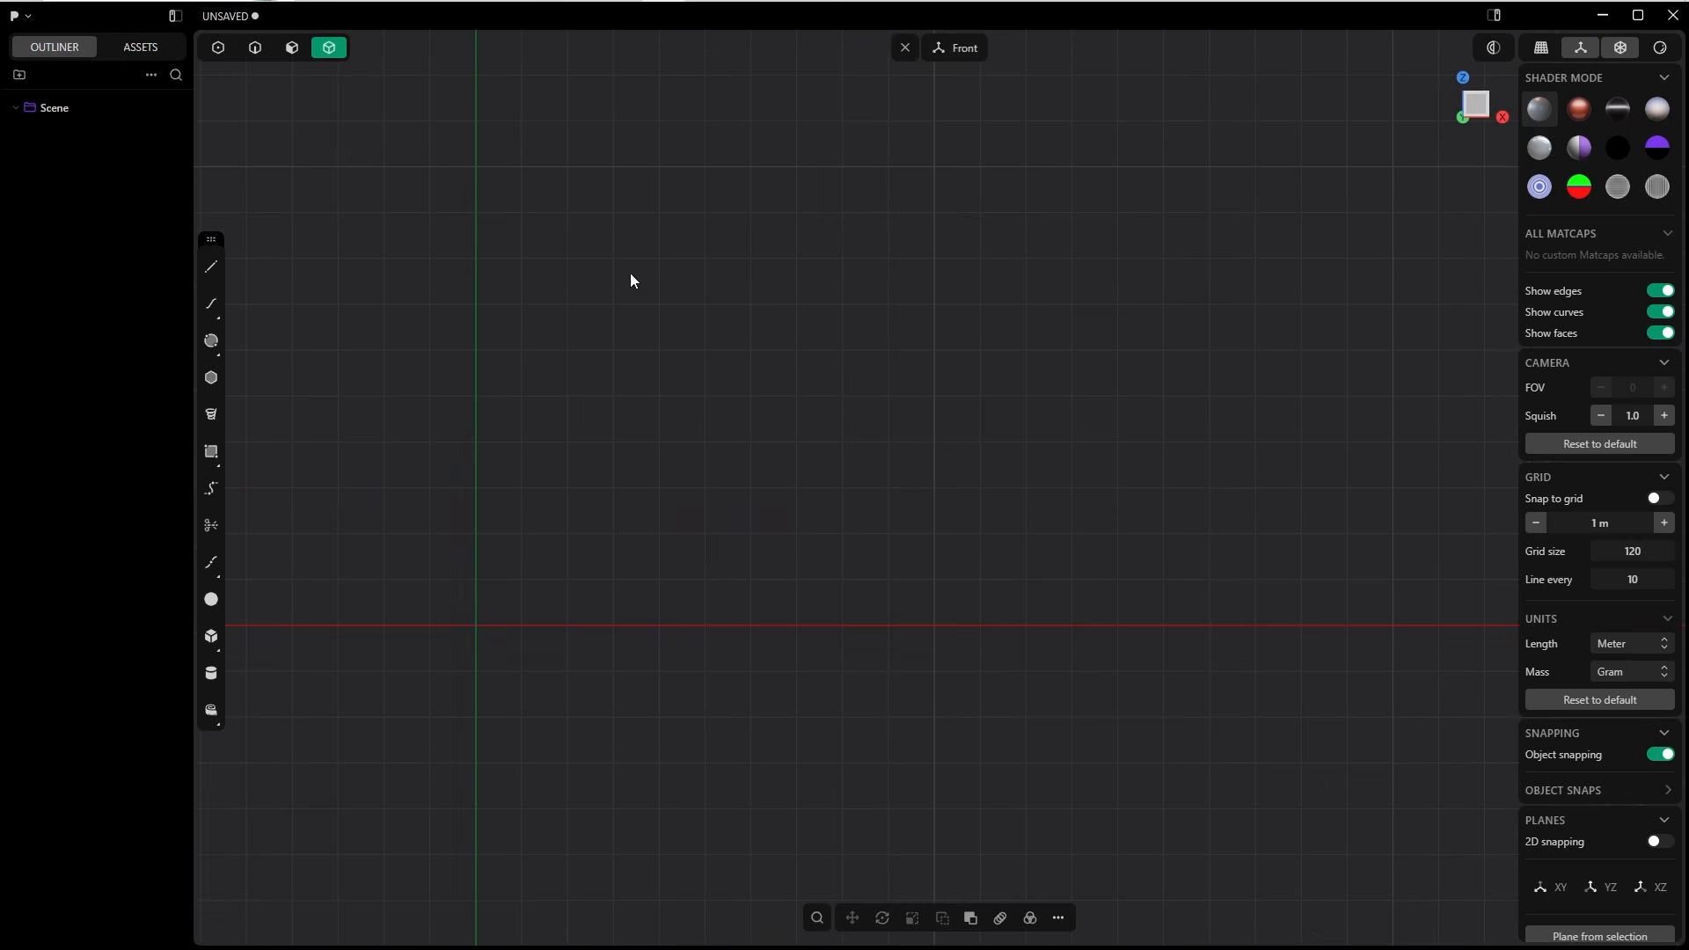
scroll(1053, 230, down, 2)
shift+middle_drag(1052, 219, 818, 223)
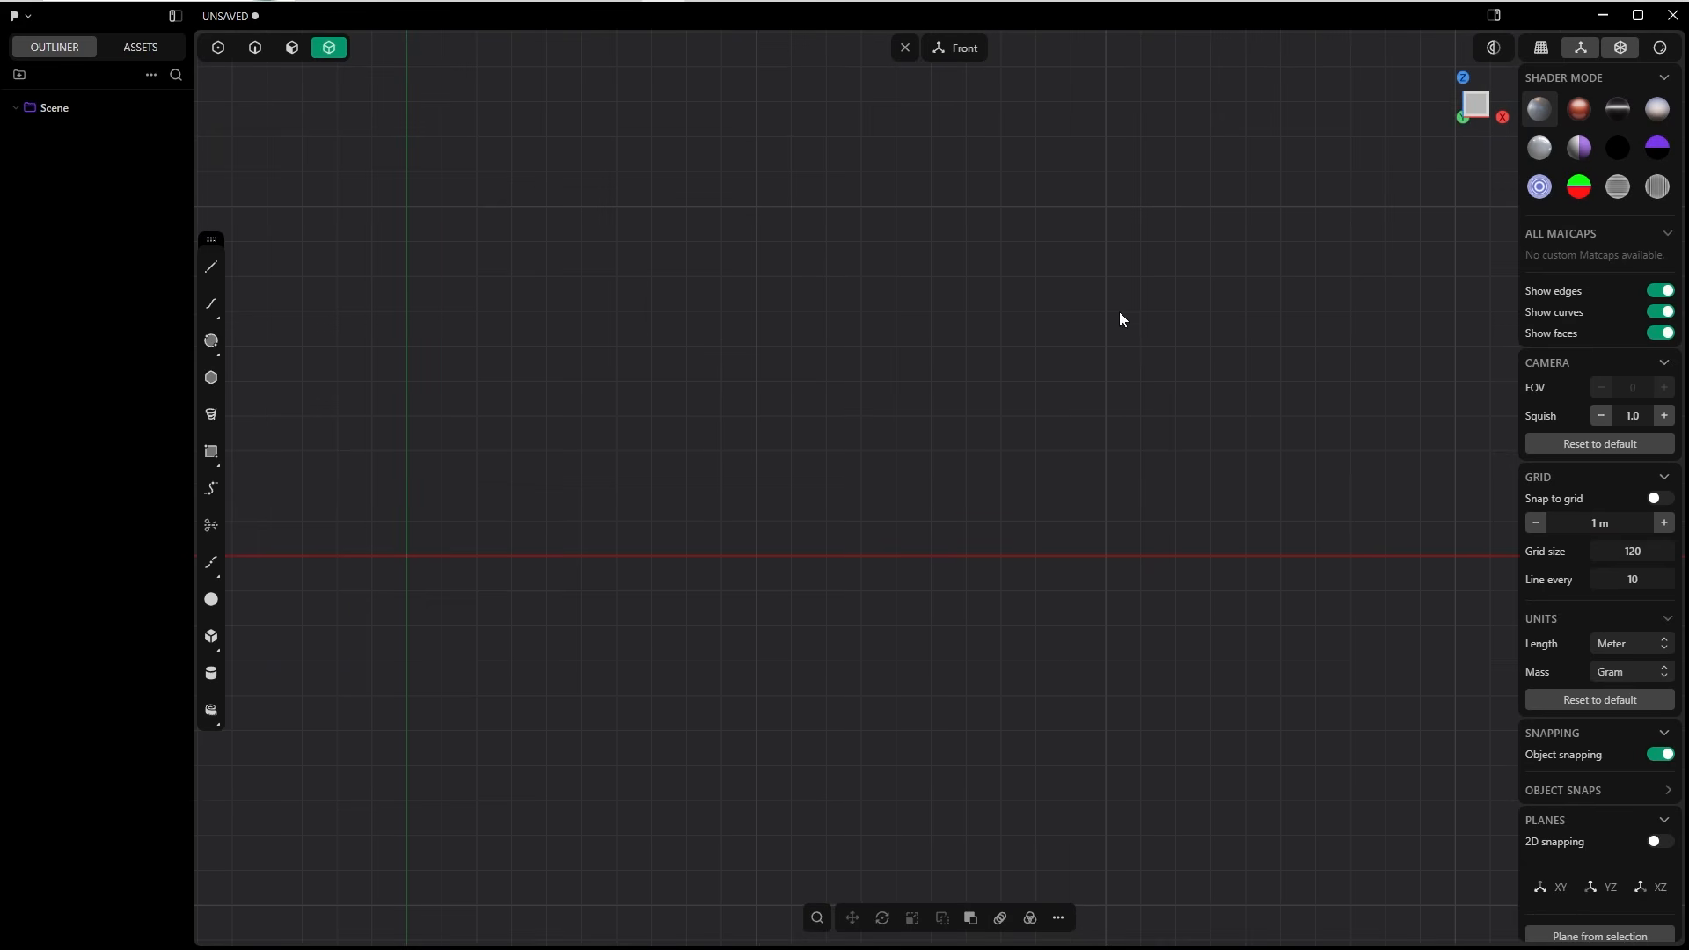
click(1657, 500)
scroll(521, 308, down, 4)
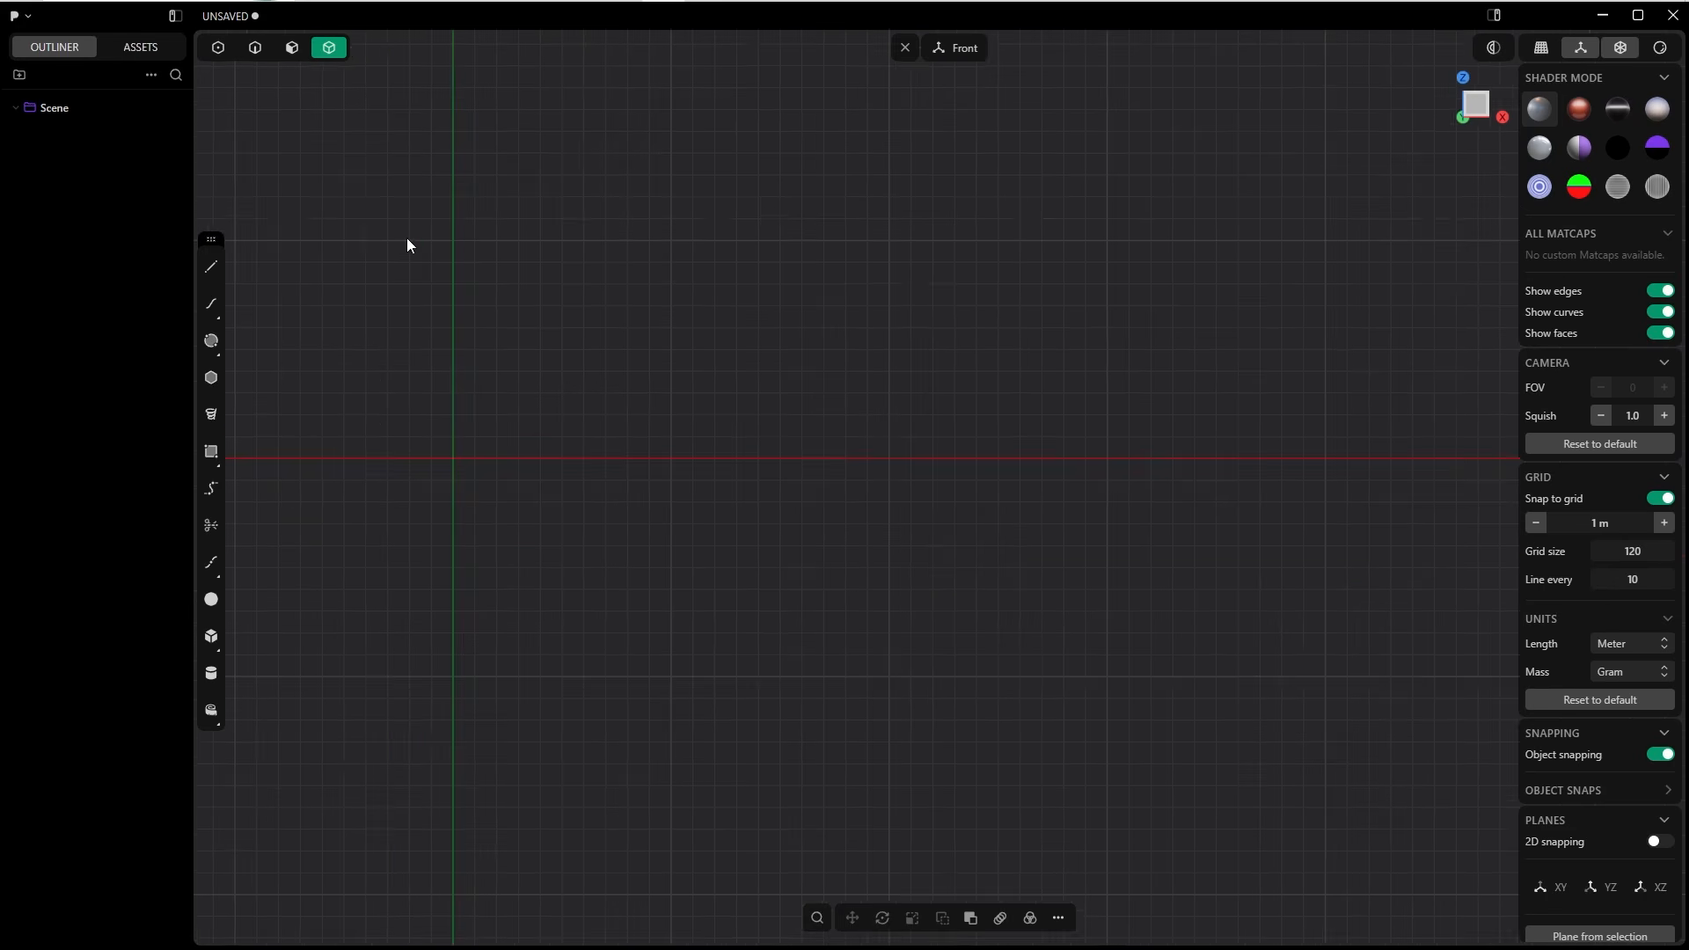
shift+middle_drag(364, 366, 627, 525)
scroll(626, 534, up, 4)
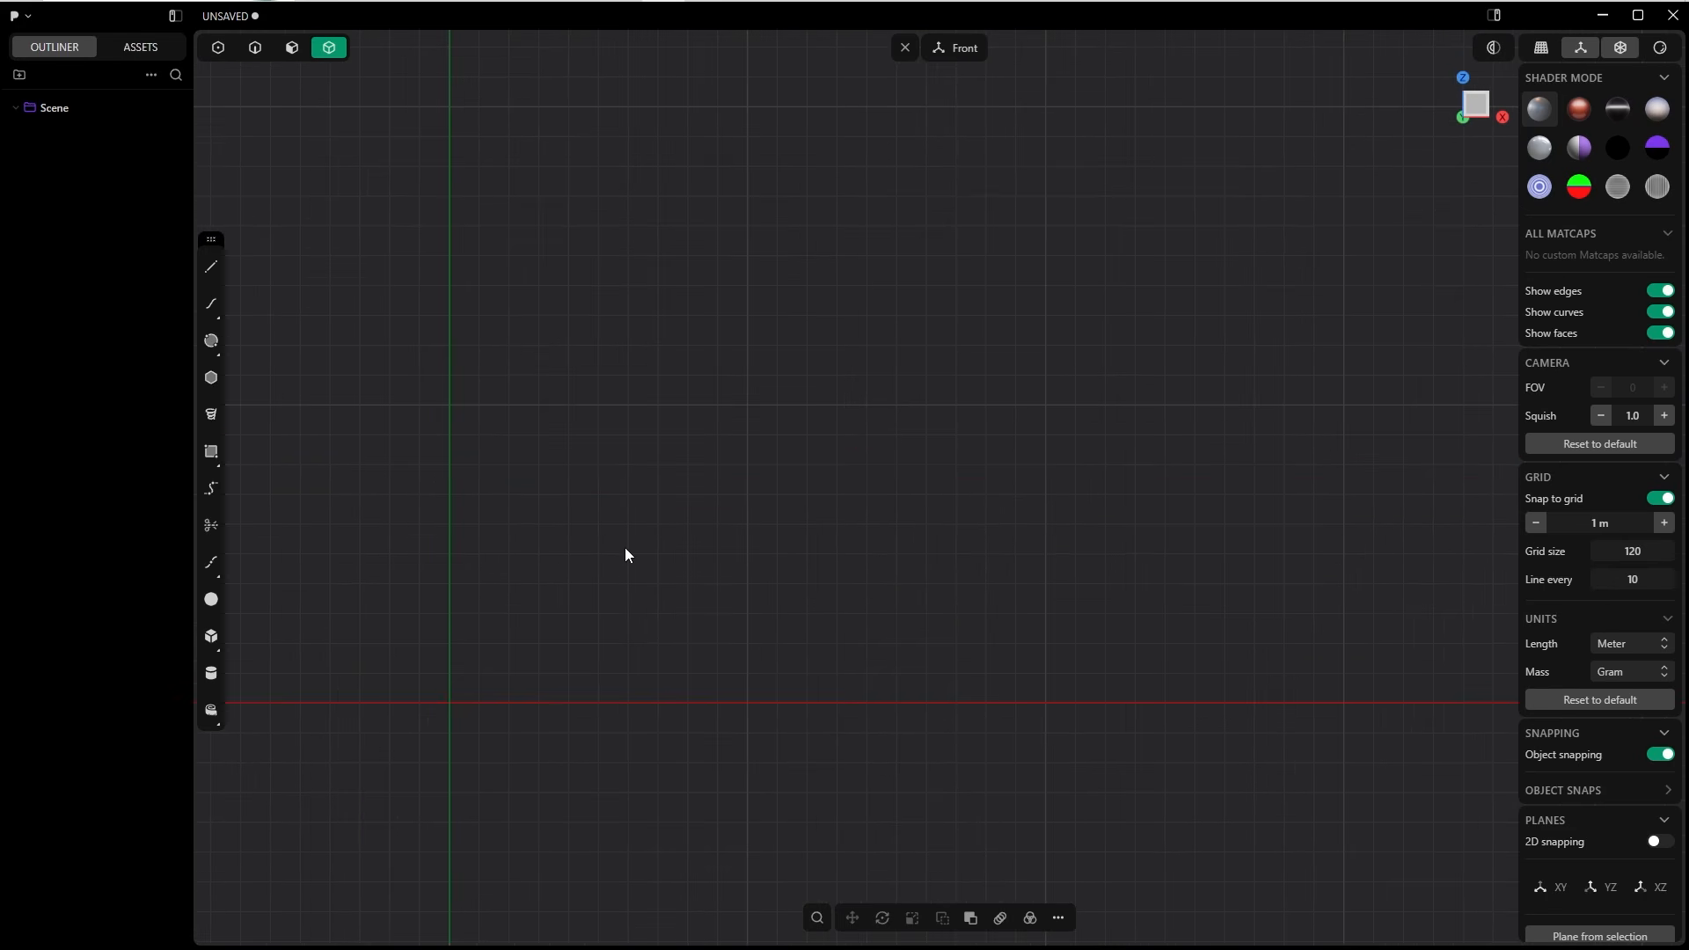
Draw an open S-shaped polyline from the origin, 8 m high, with 10 m base and middle segments and a 14 m top segment.
click(212, 268)
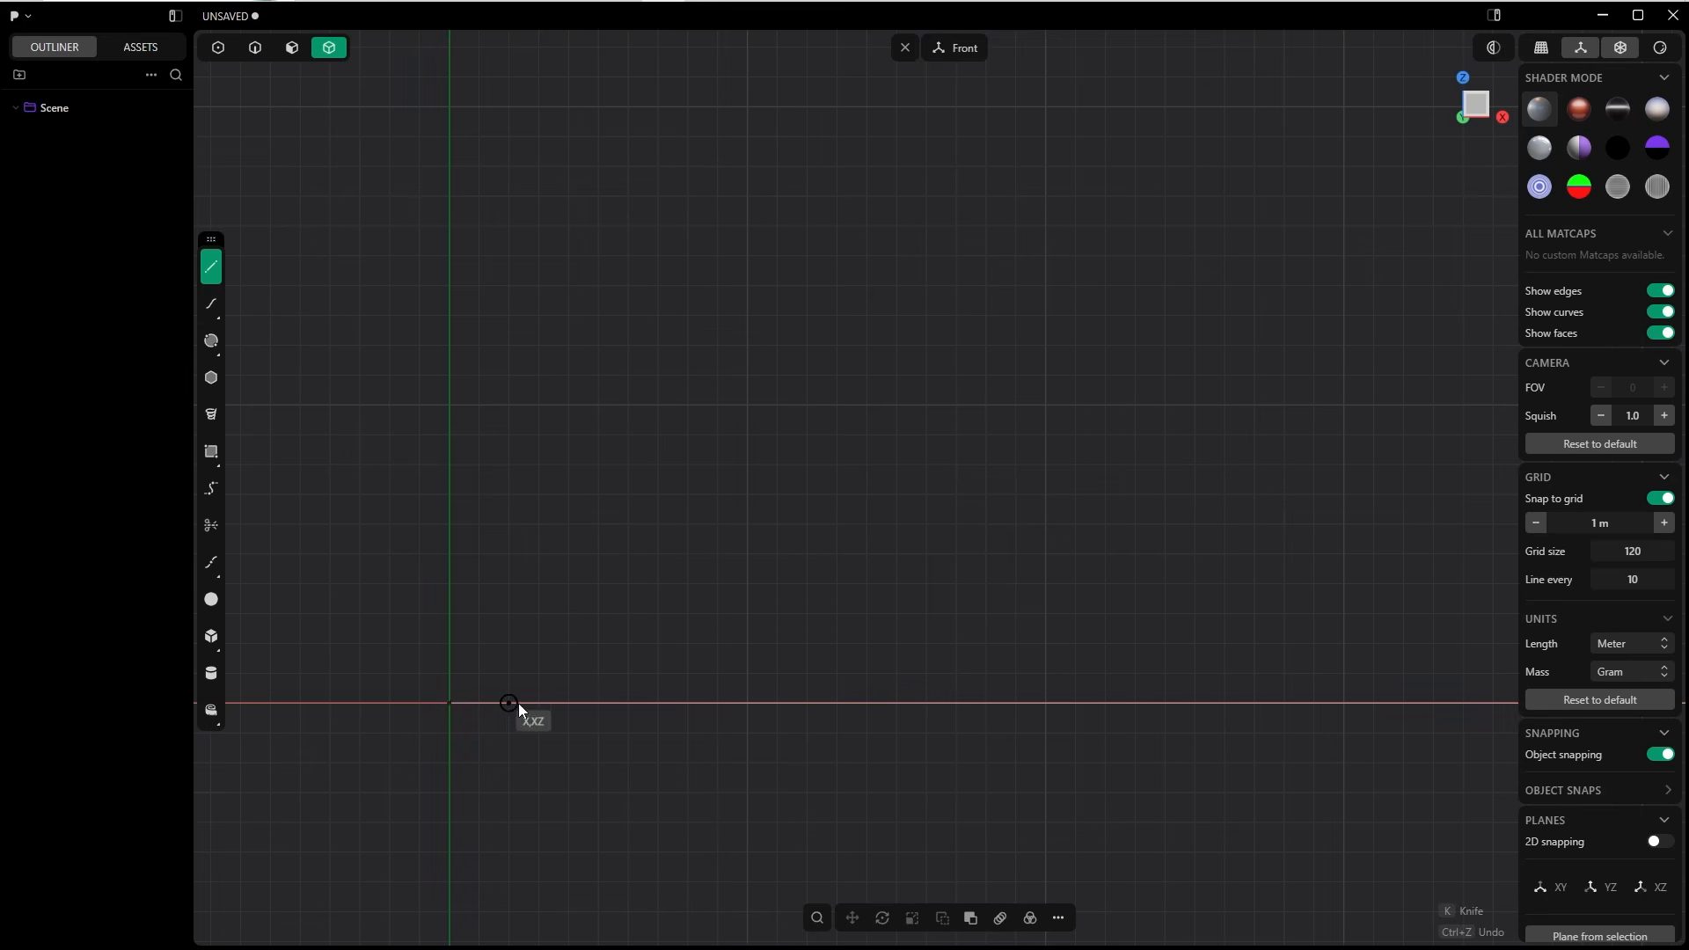
click(450, 703)
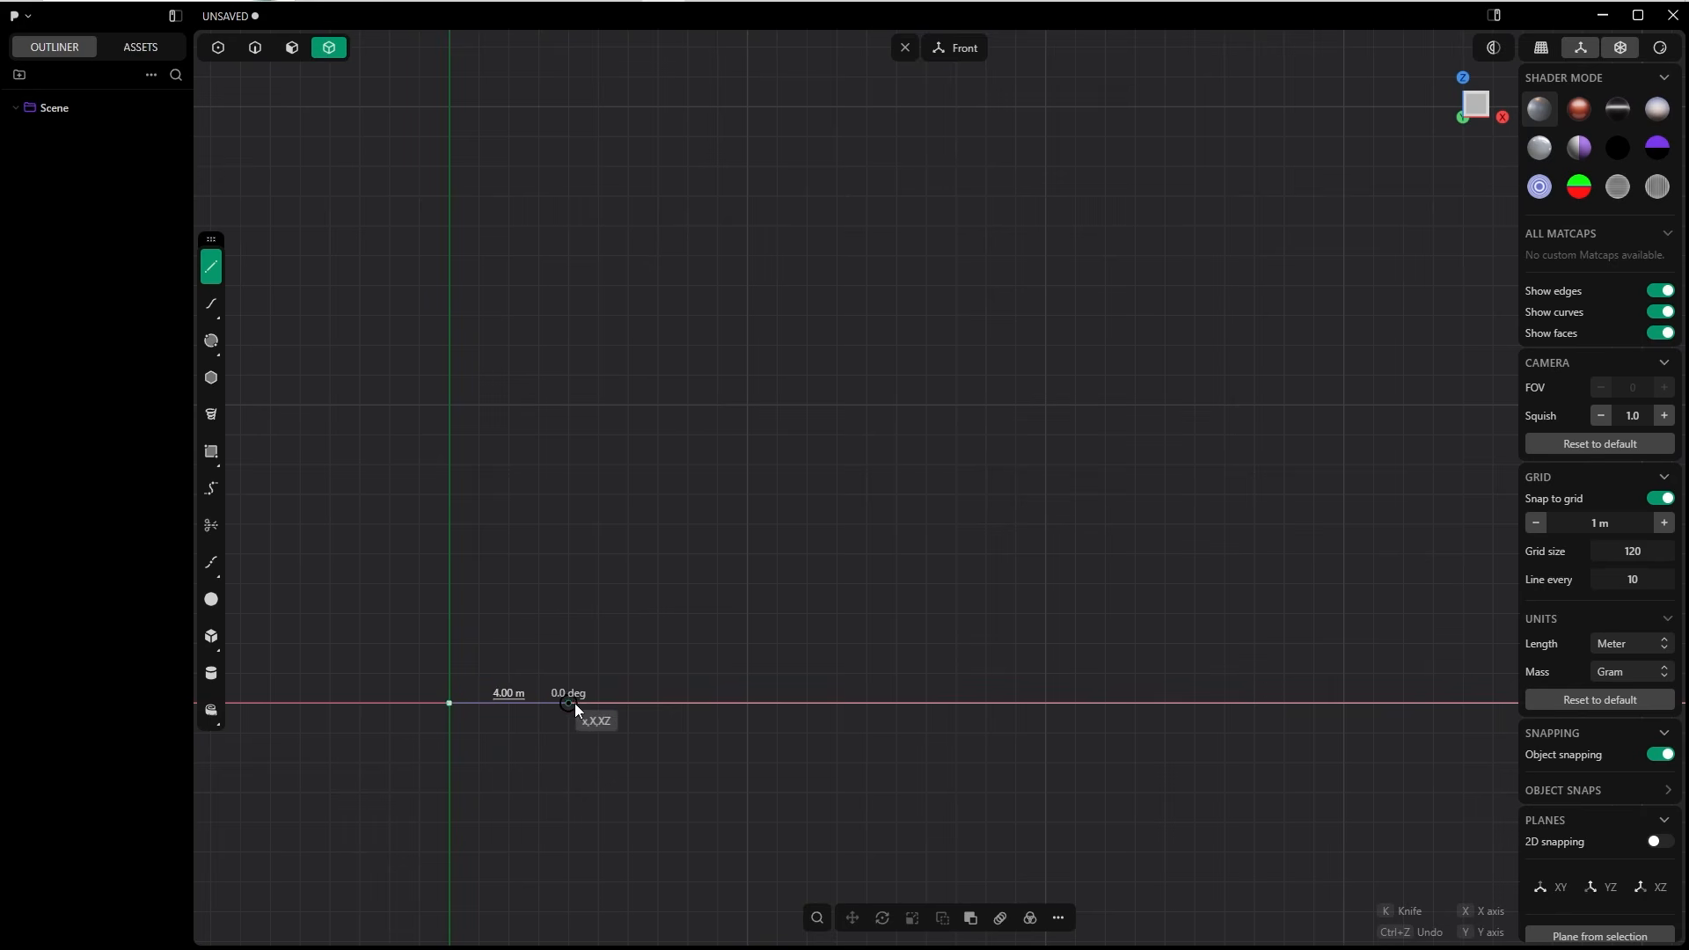
click(748, 703)
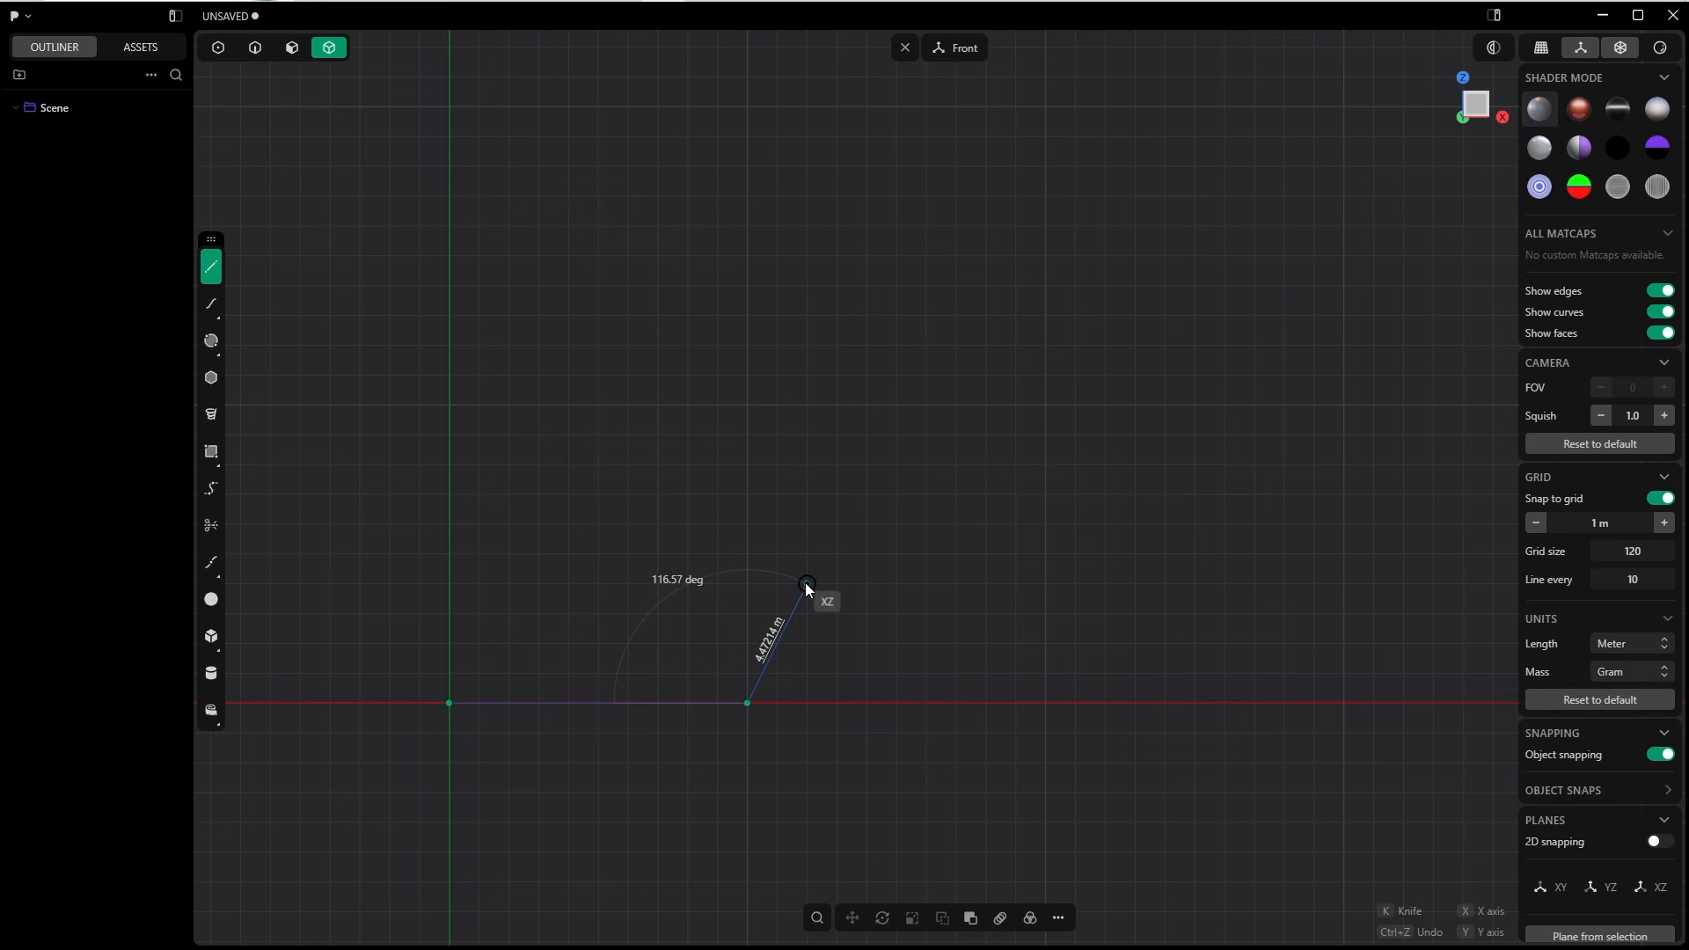
click(807, 584)
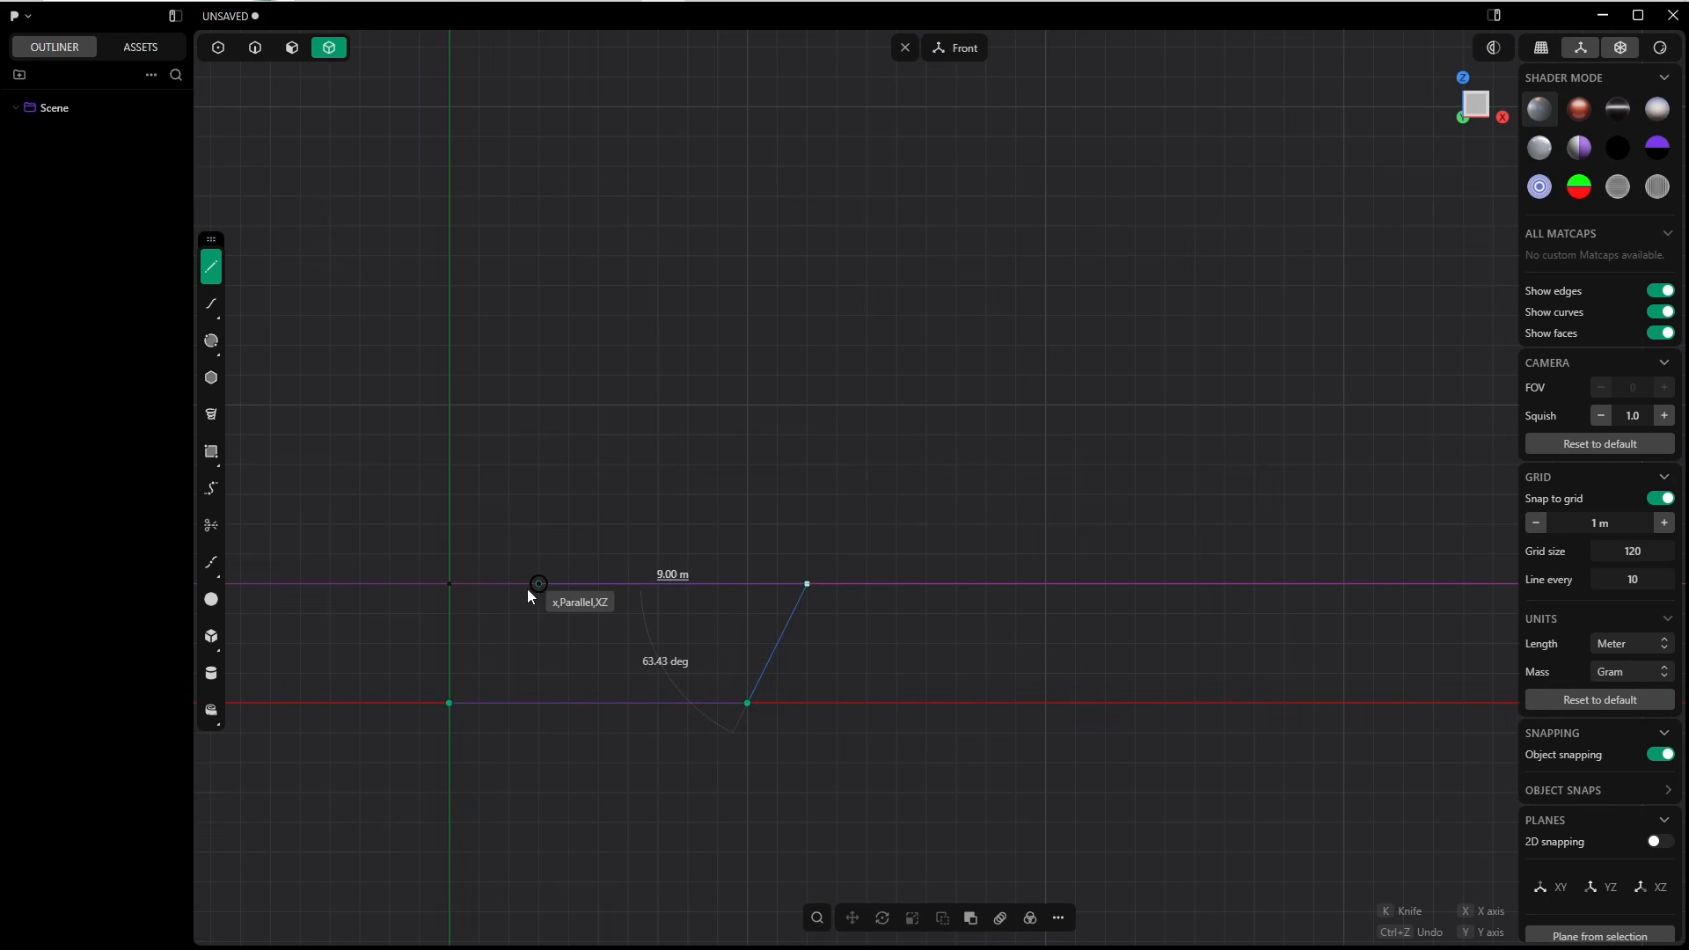
click(508, 584)
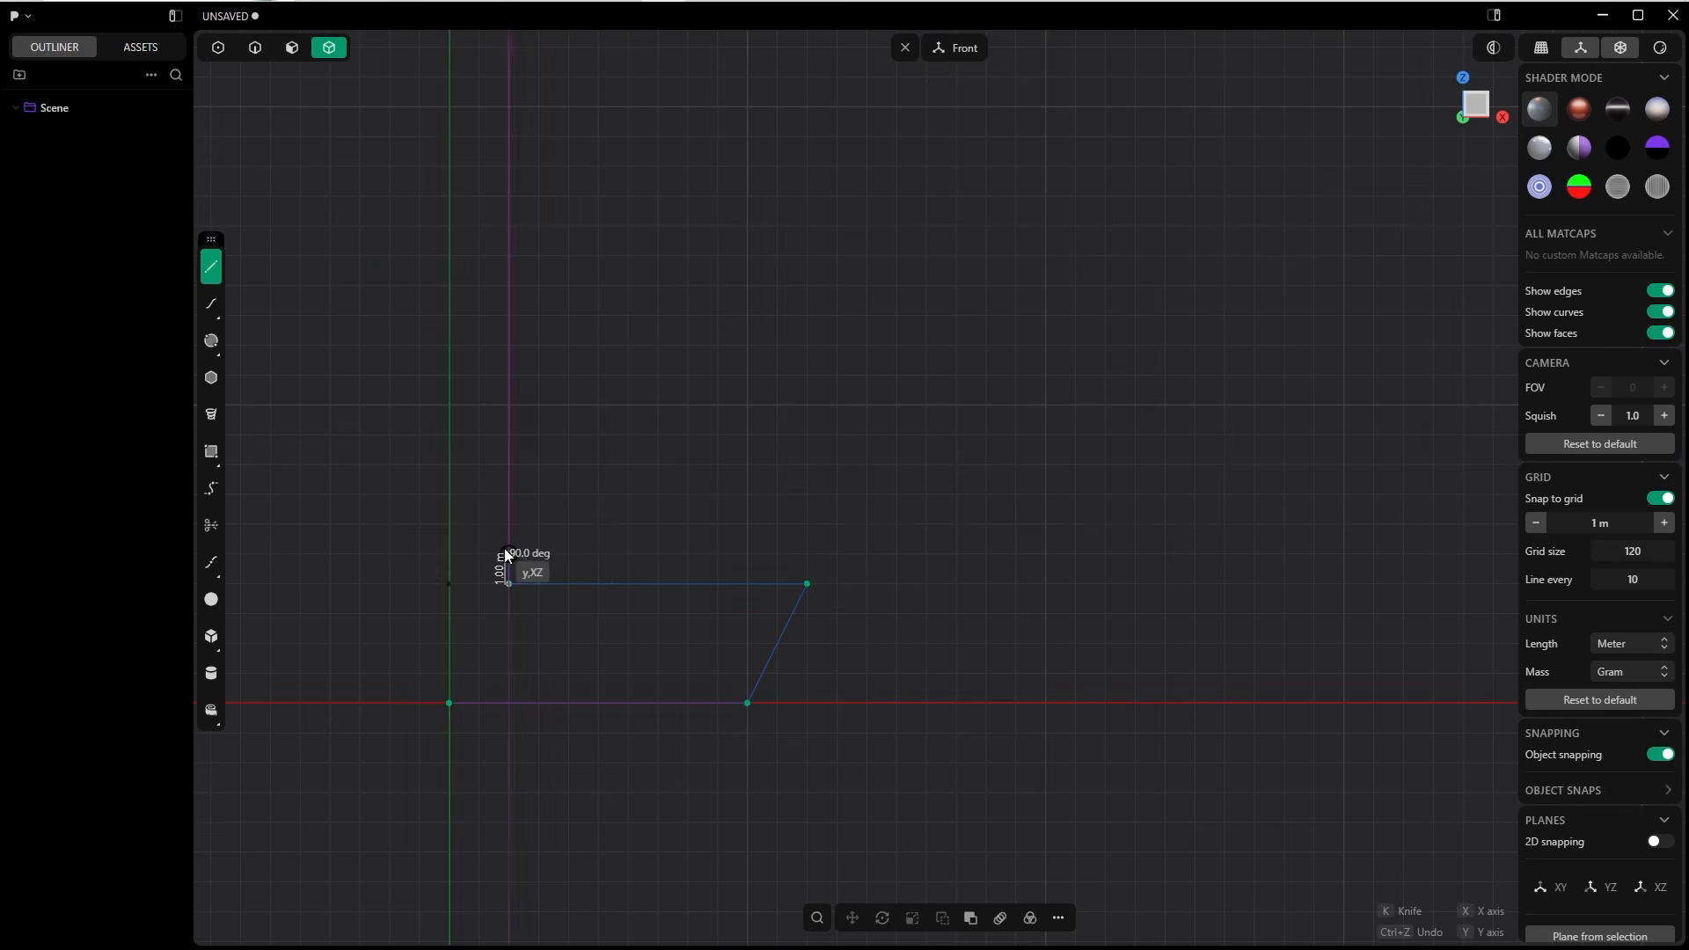
click(448, 464)
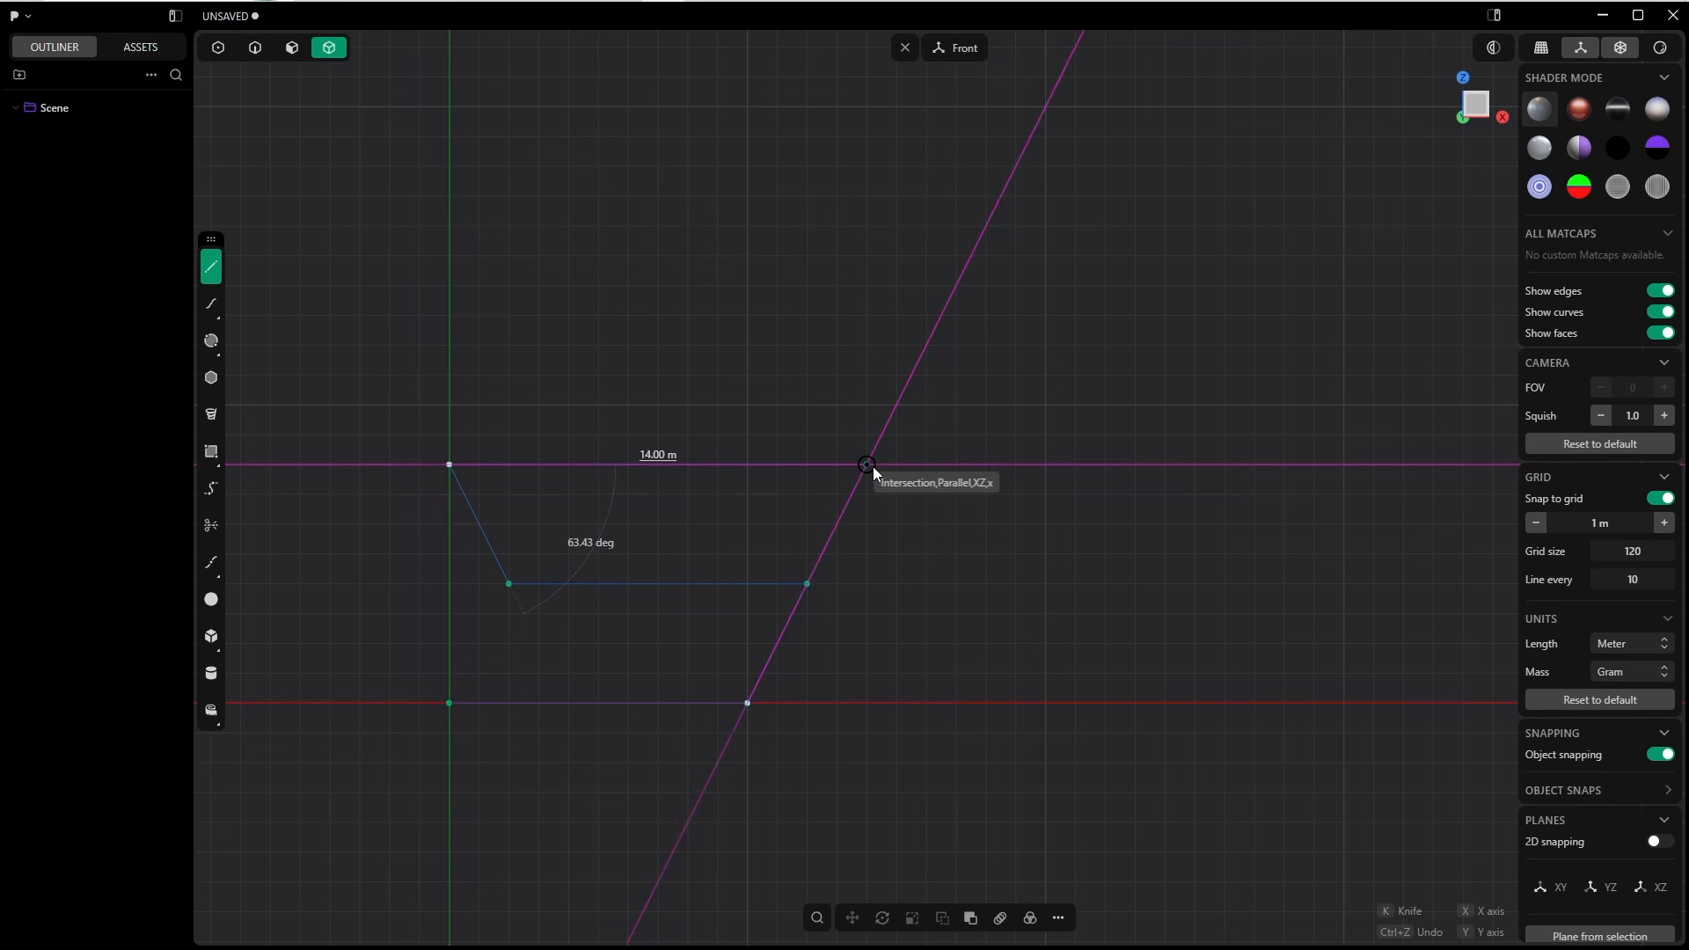
click(868, 464)
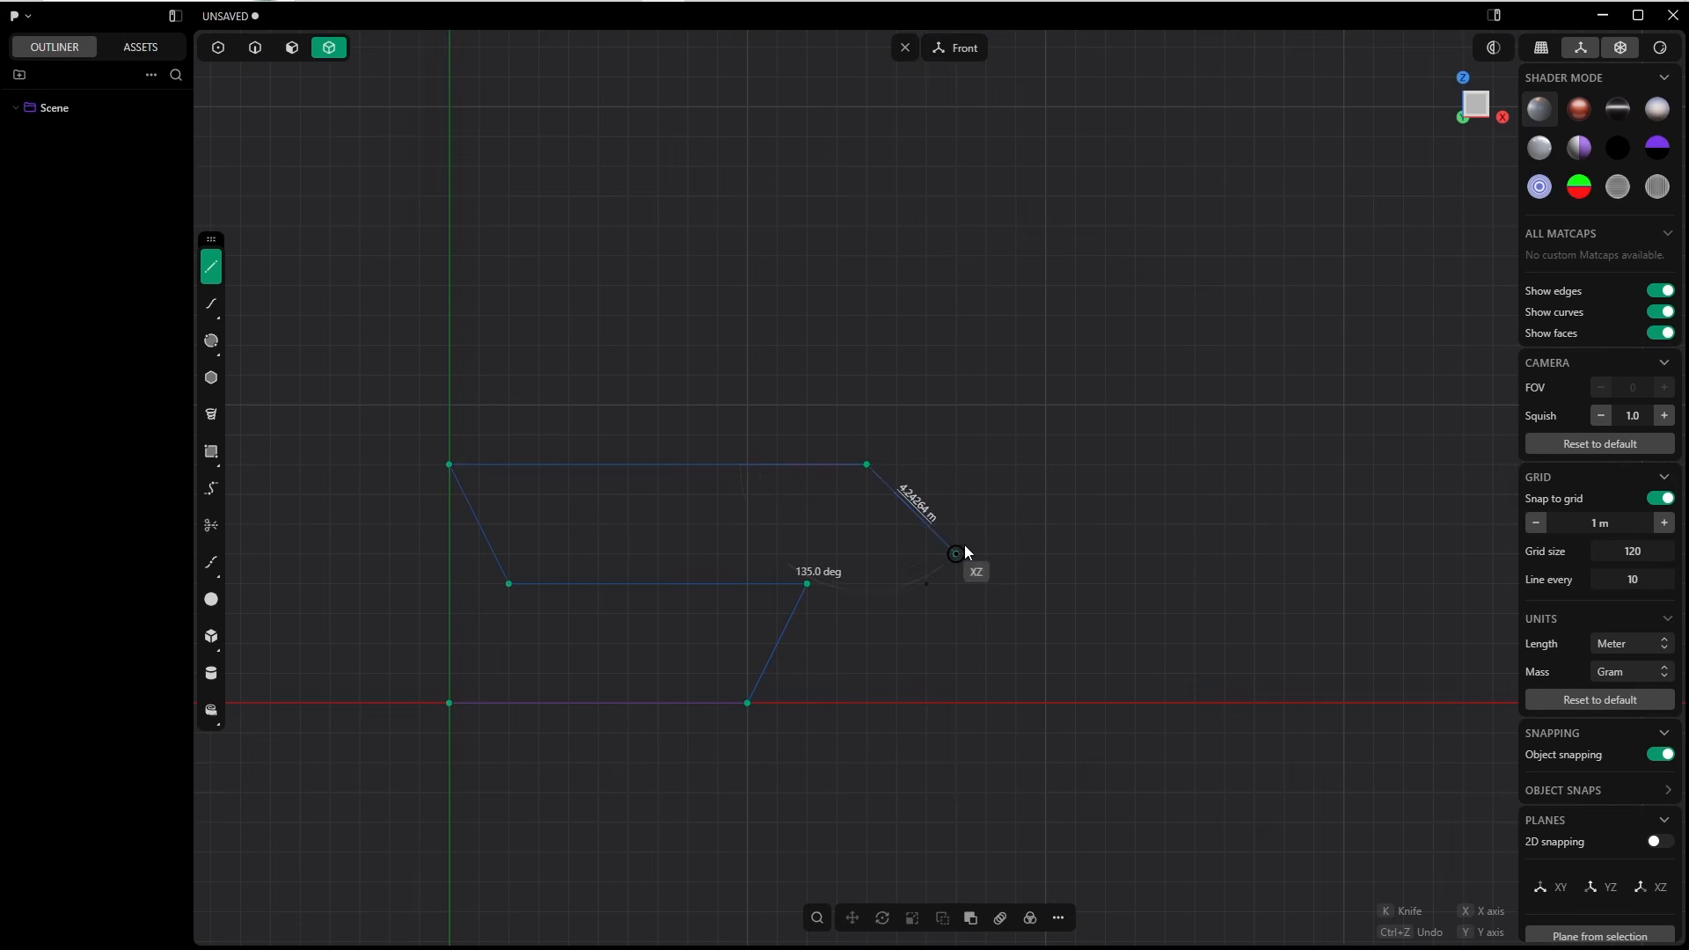
key(Return)
Move the upper-left control point of the S polyline 4 m along X and clear the selection.
key(Tab)
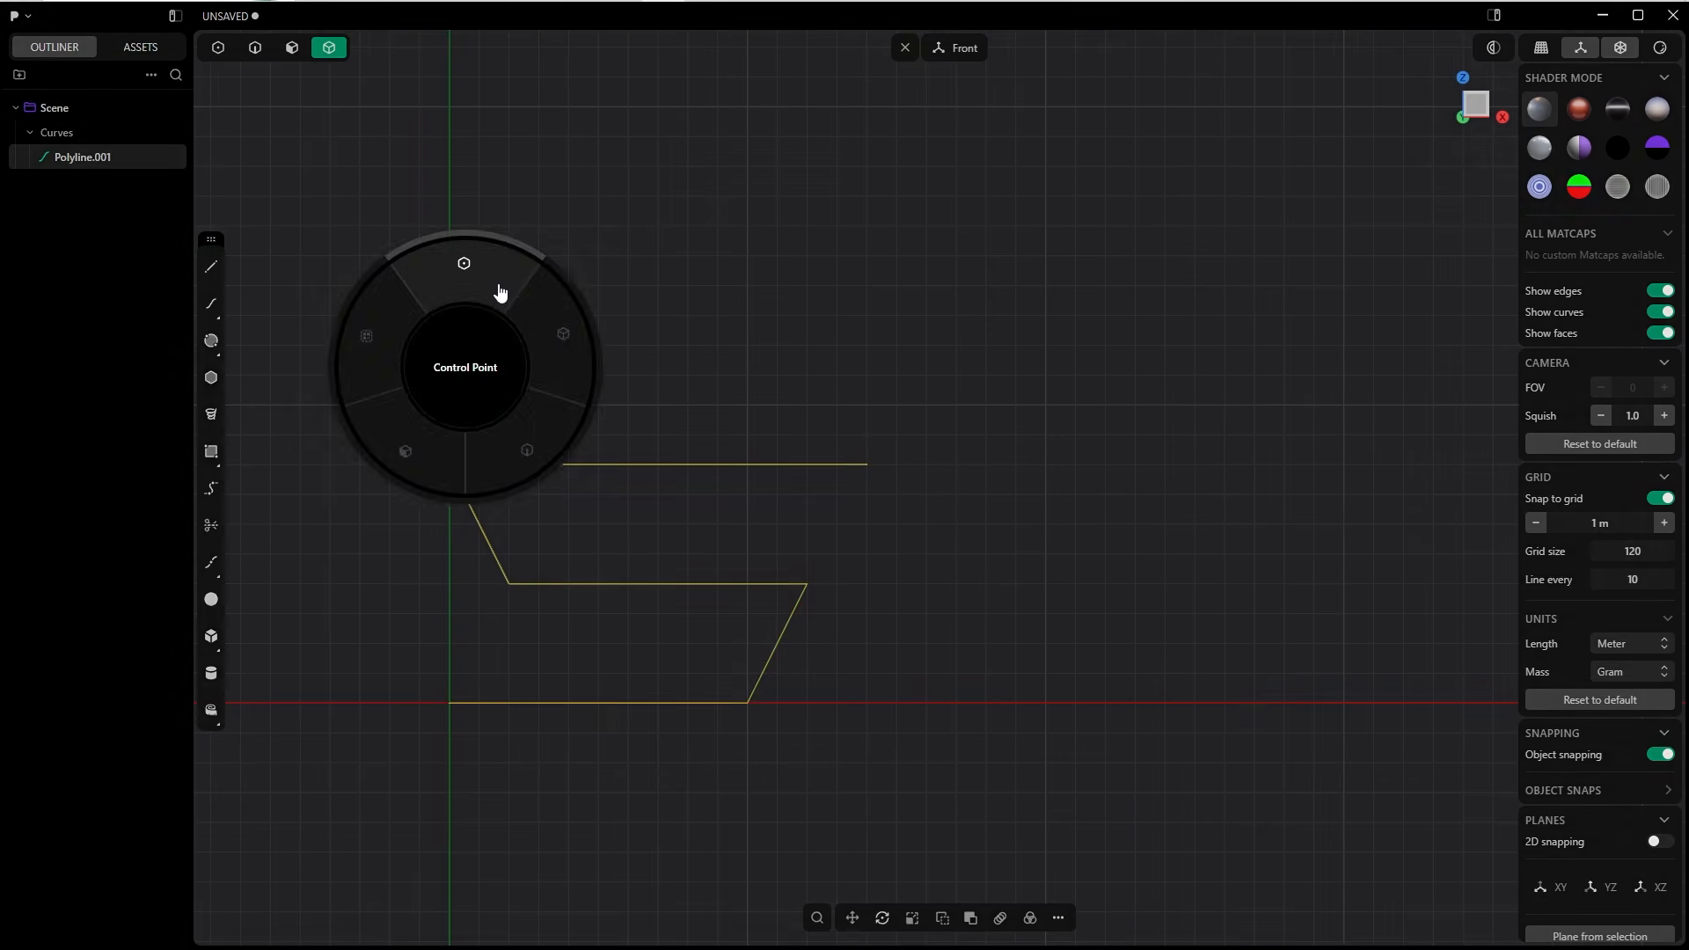
click(498, 288)
drag(499, 496, 631, 458)
key(g)
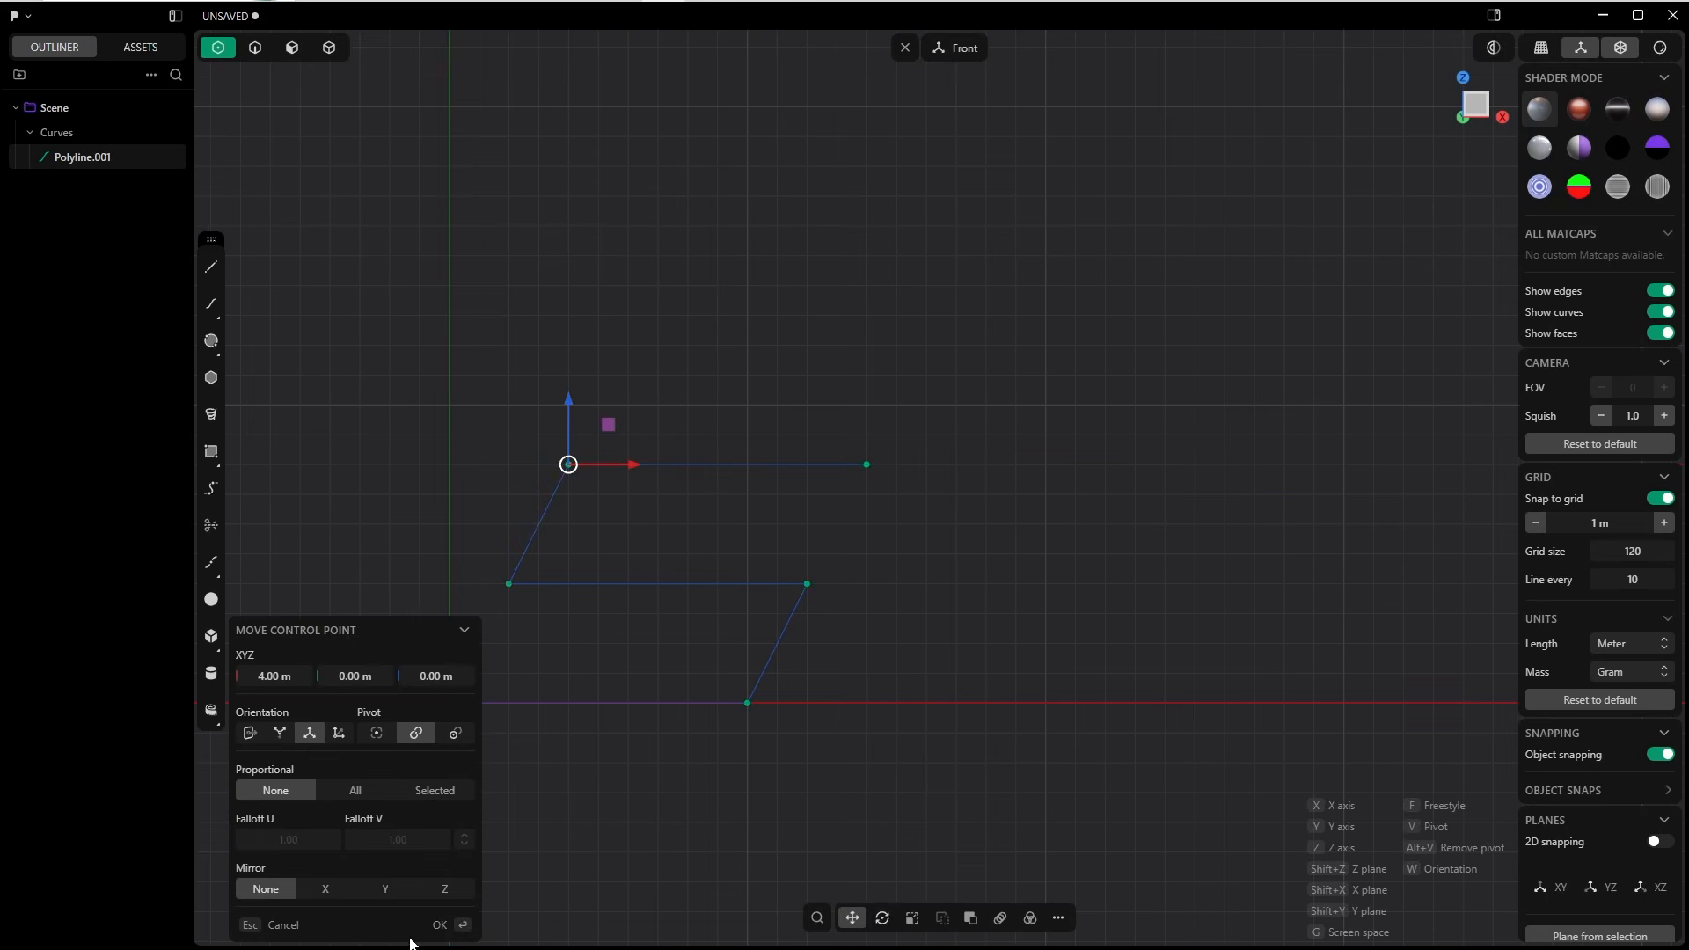
click(440, 925)
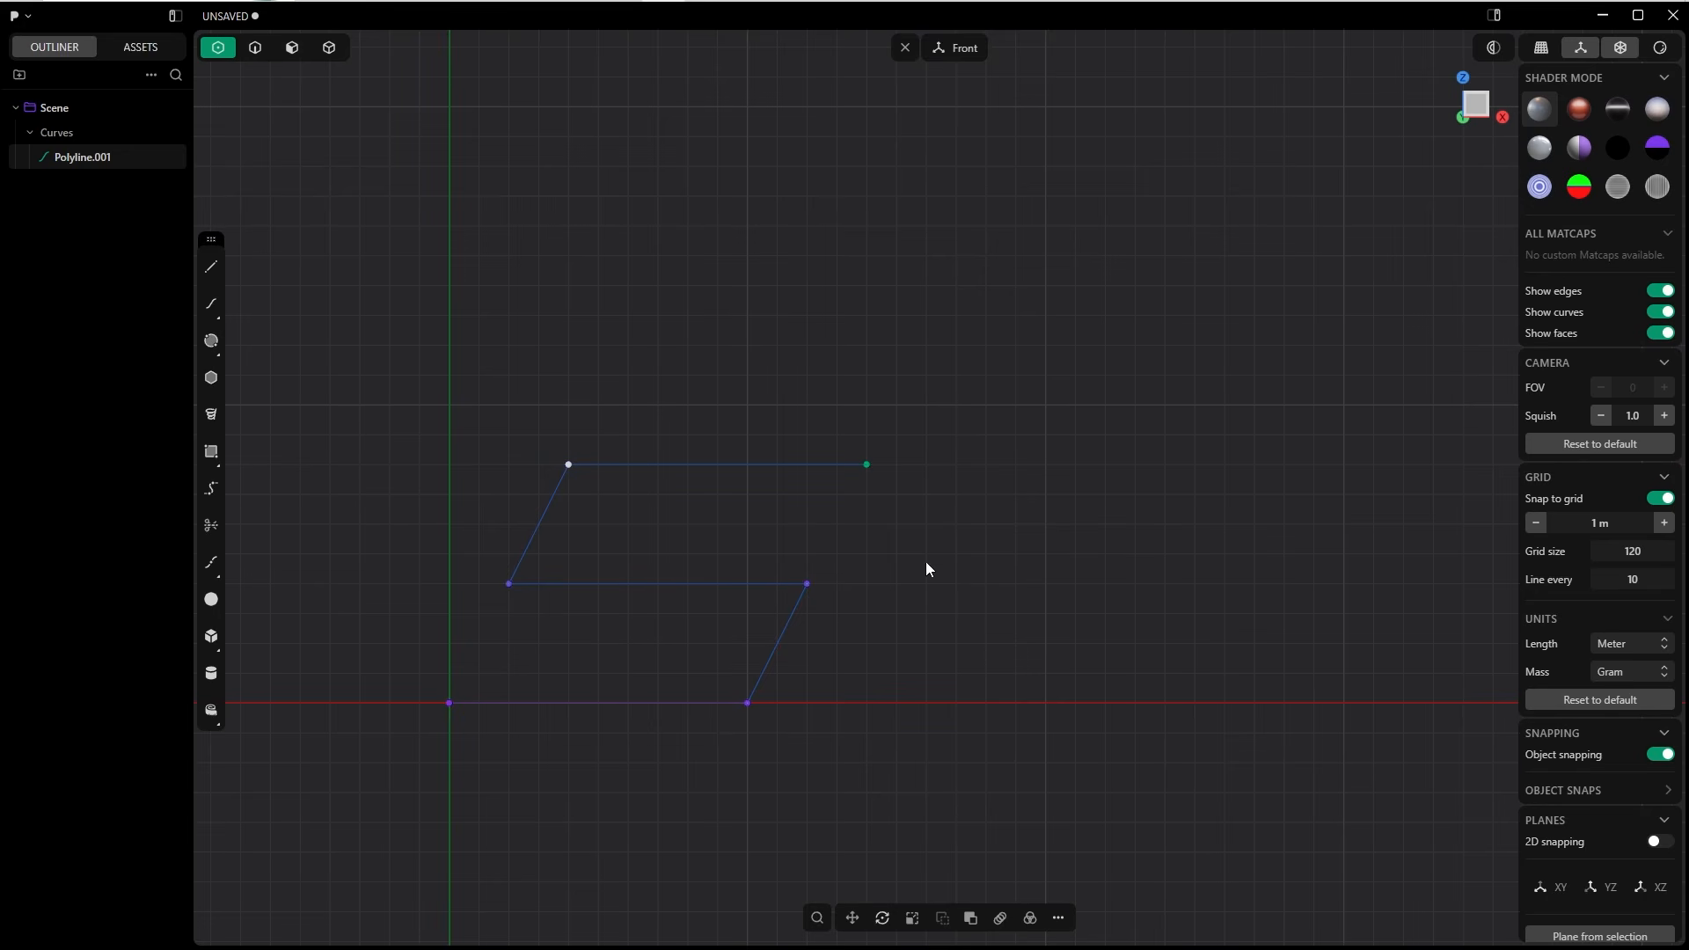
shift+middle_drag(984, 560, 819, 486)
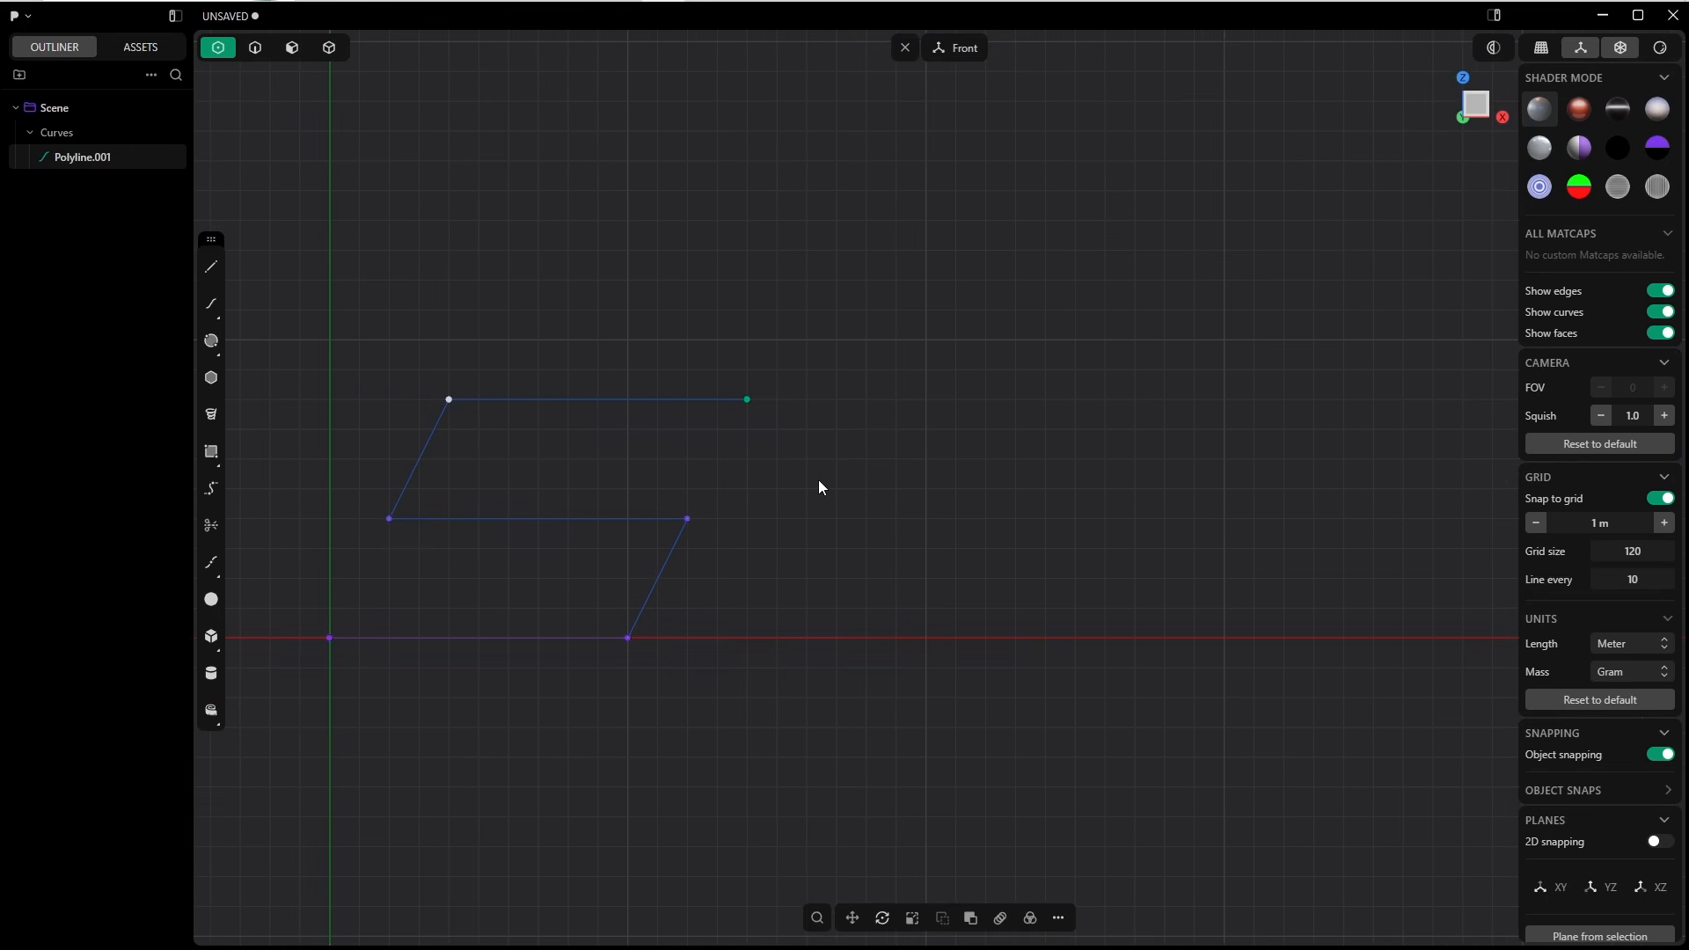
click(818, 480)
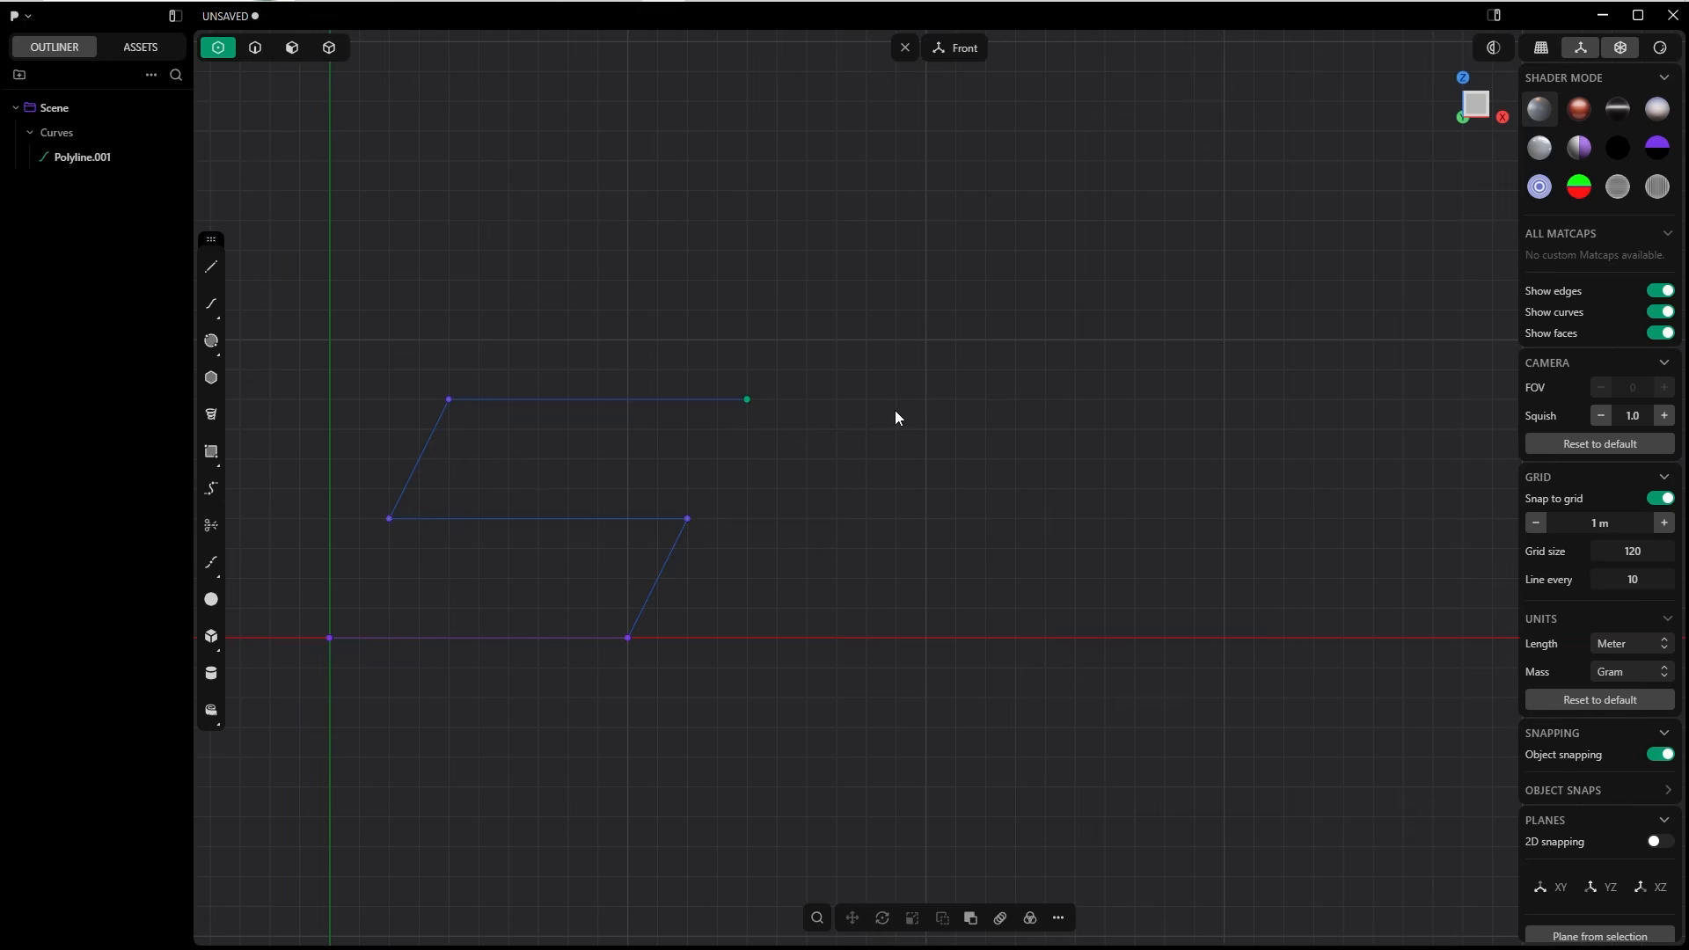
Draw a slanted L polyline starting 4 m beyond the S's top end, 8 m high with a 10 m base on the X axis.
key(p)
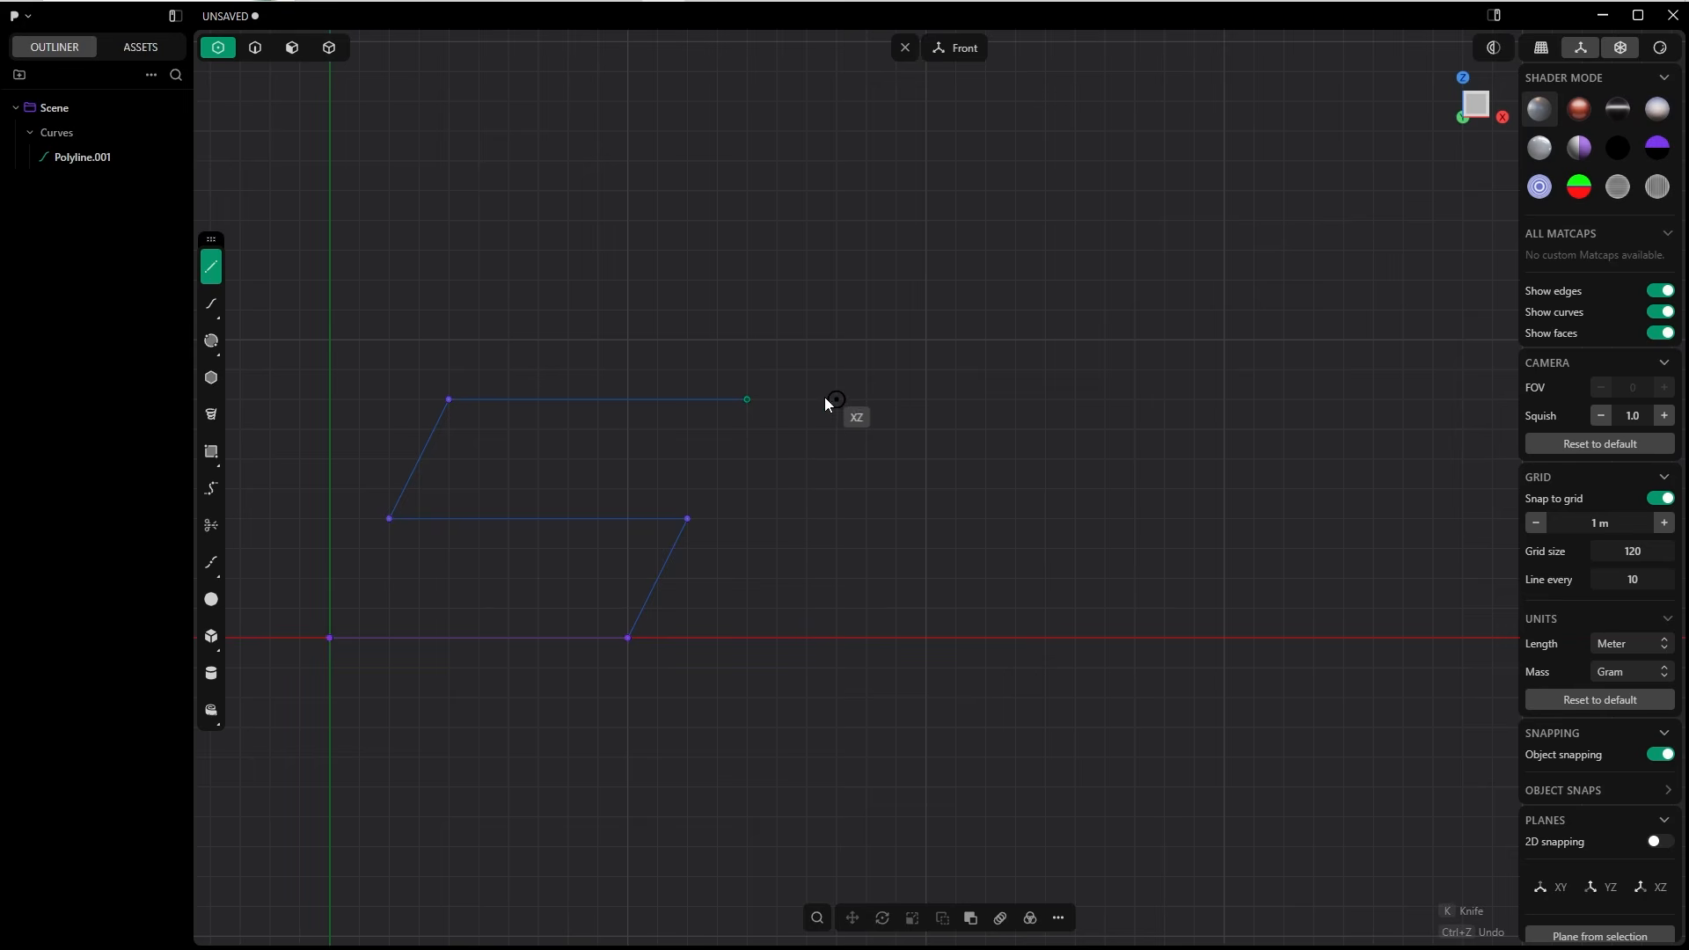
click(747, 400)
click(867, 400)
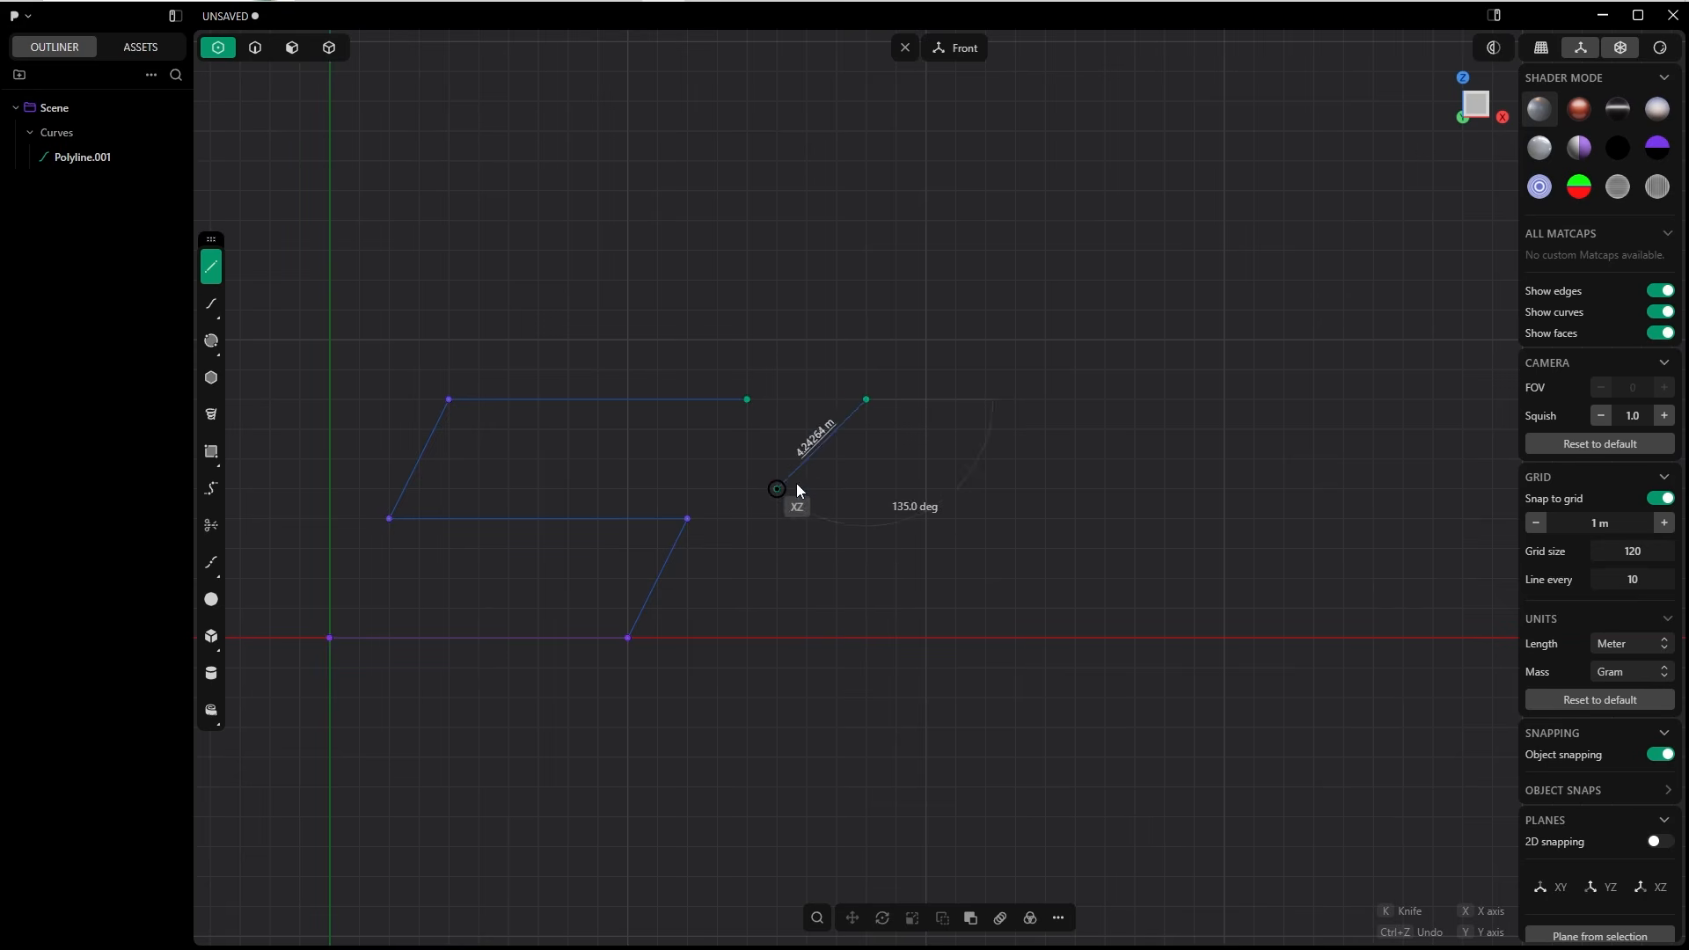
click(747, 638)
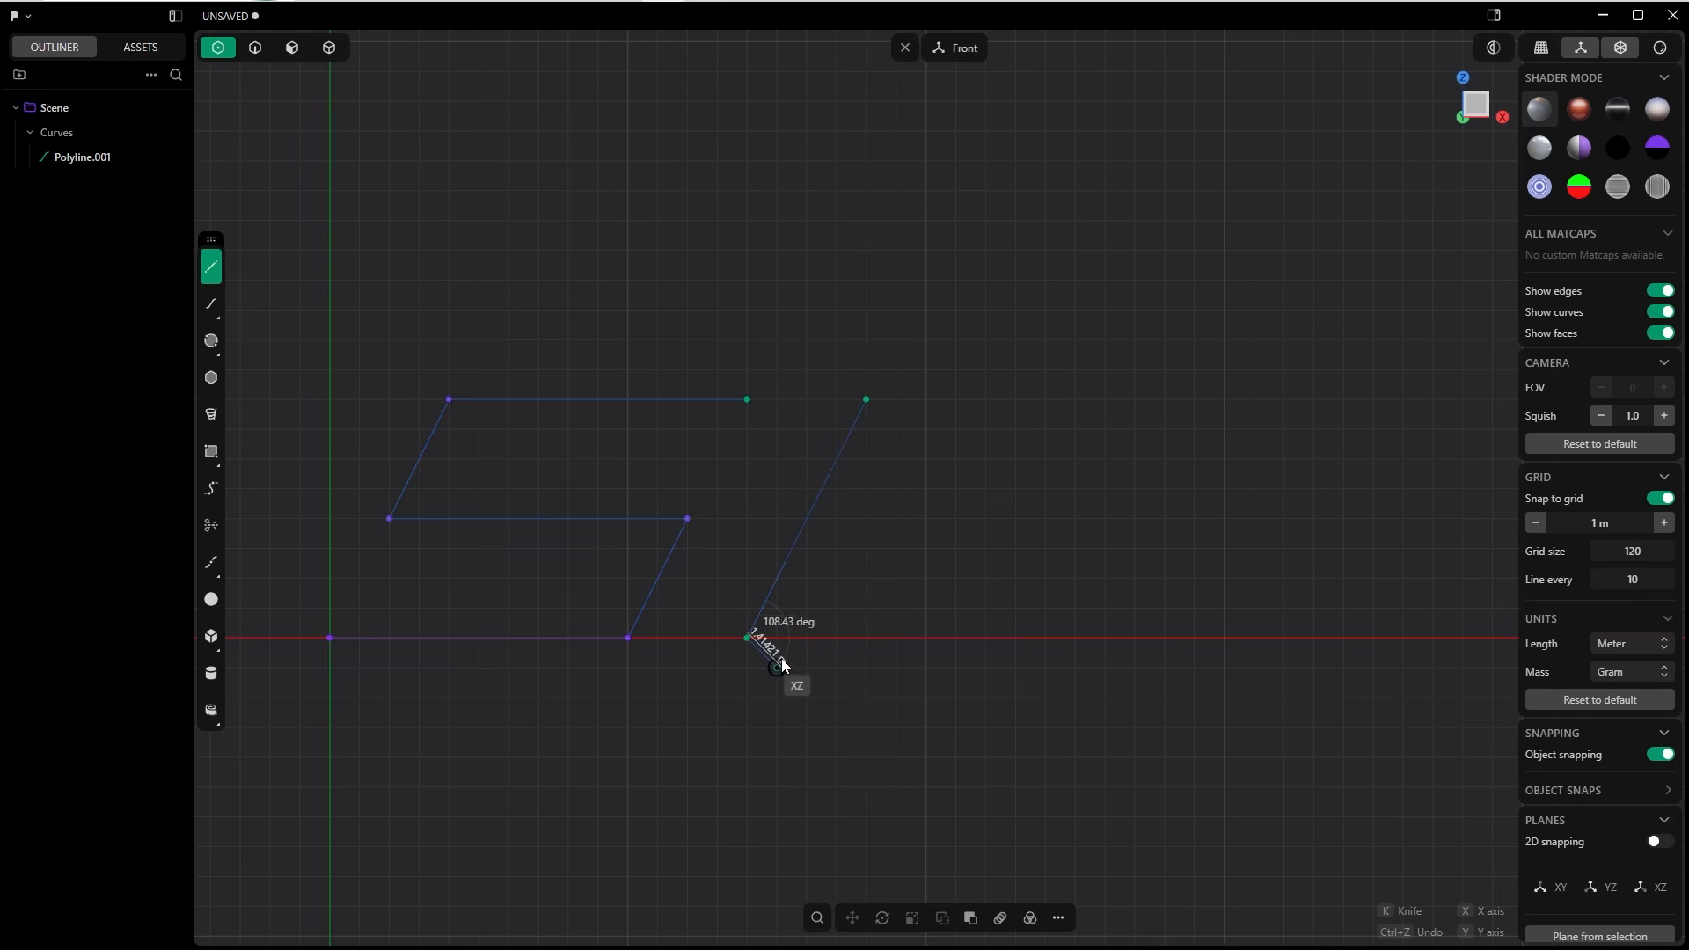
click(1043, 640)
key(Escape)
Draw a closed slanted O as a parallelogram 4 m beyond the L's base, with 10 m horizontal sides and 8 m height.
shift+middle_drag(1144, 632, 753, 619)
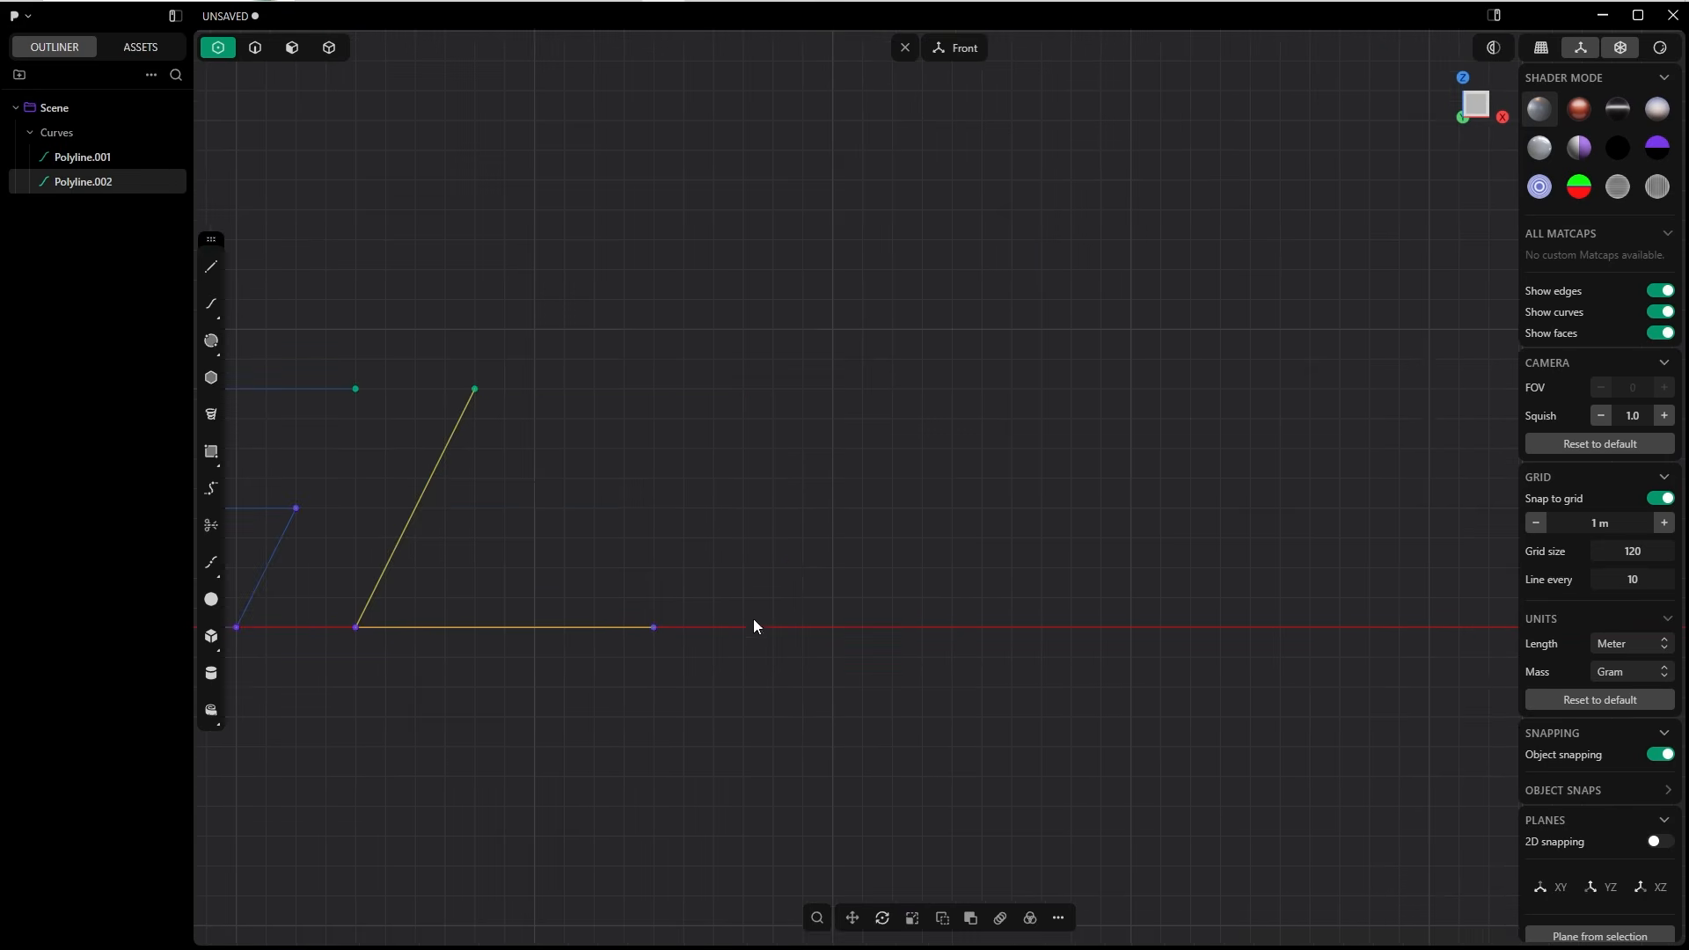
scroll(753, 580, down, 3)
scroll(749, 554, up, 1)
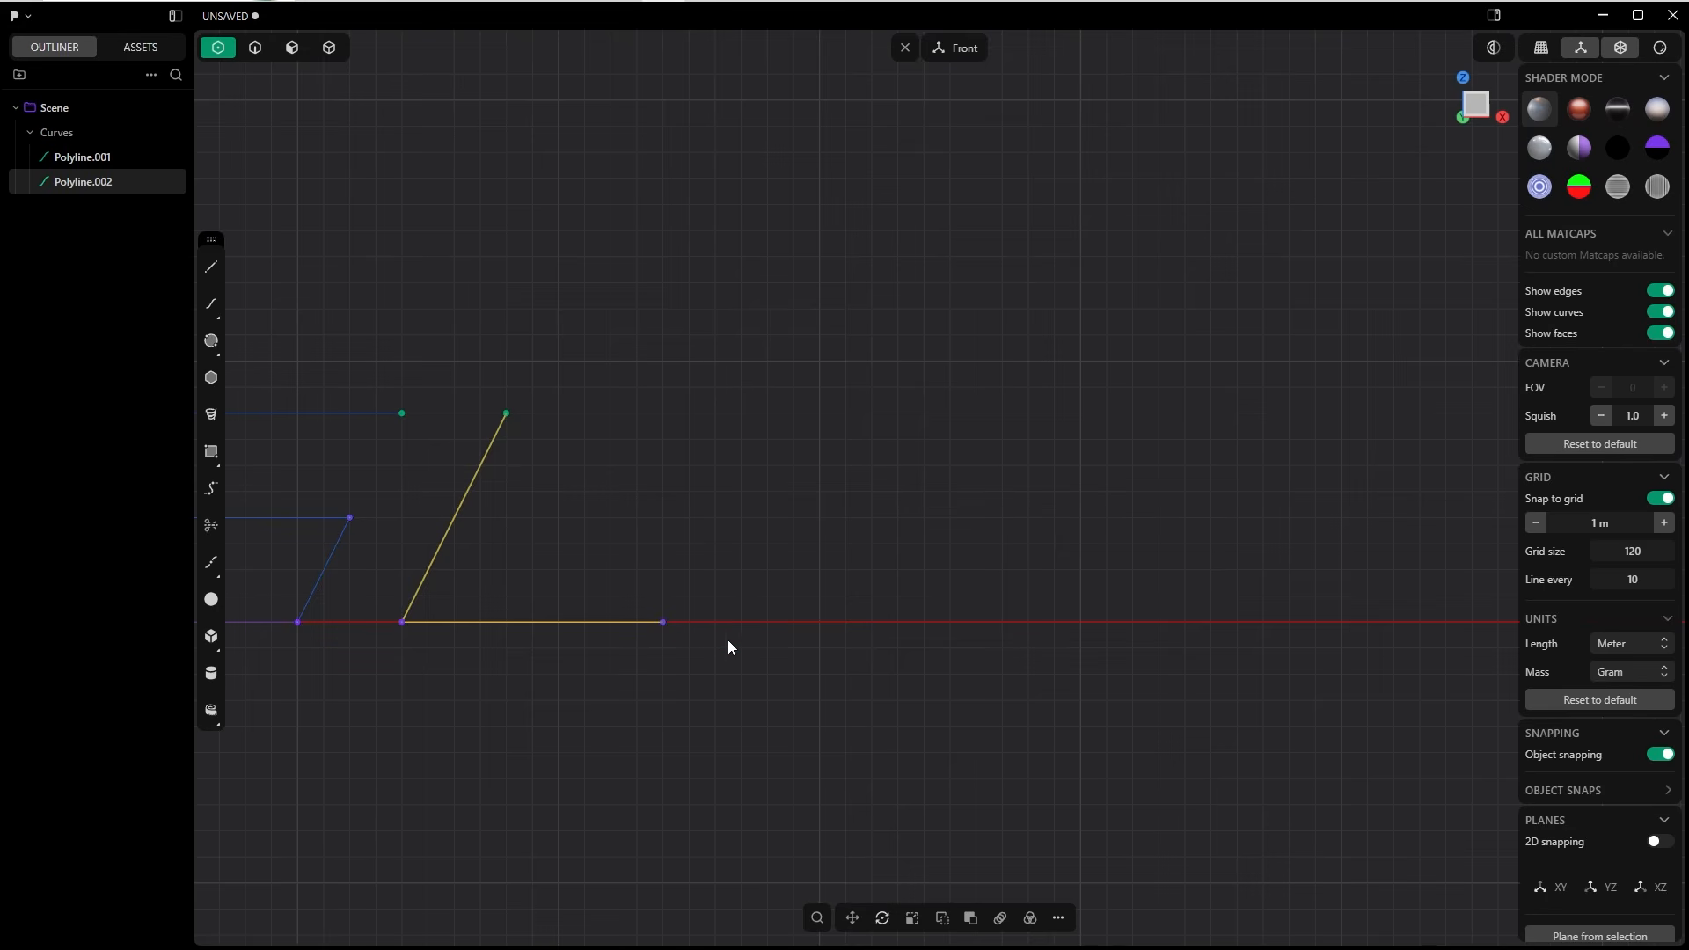
key(shift+a)
click(764, 624)
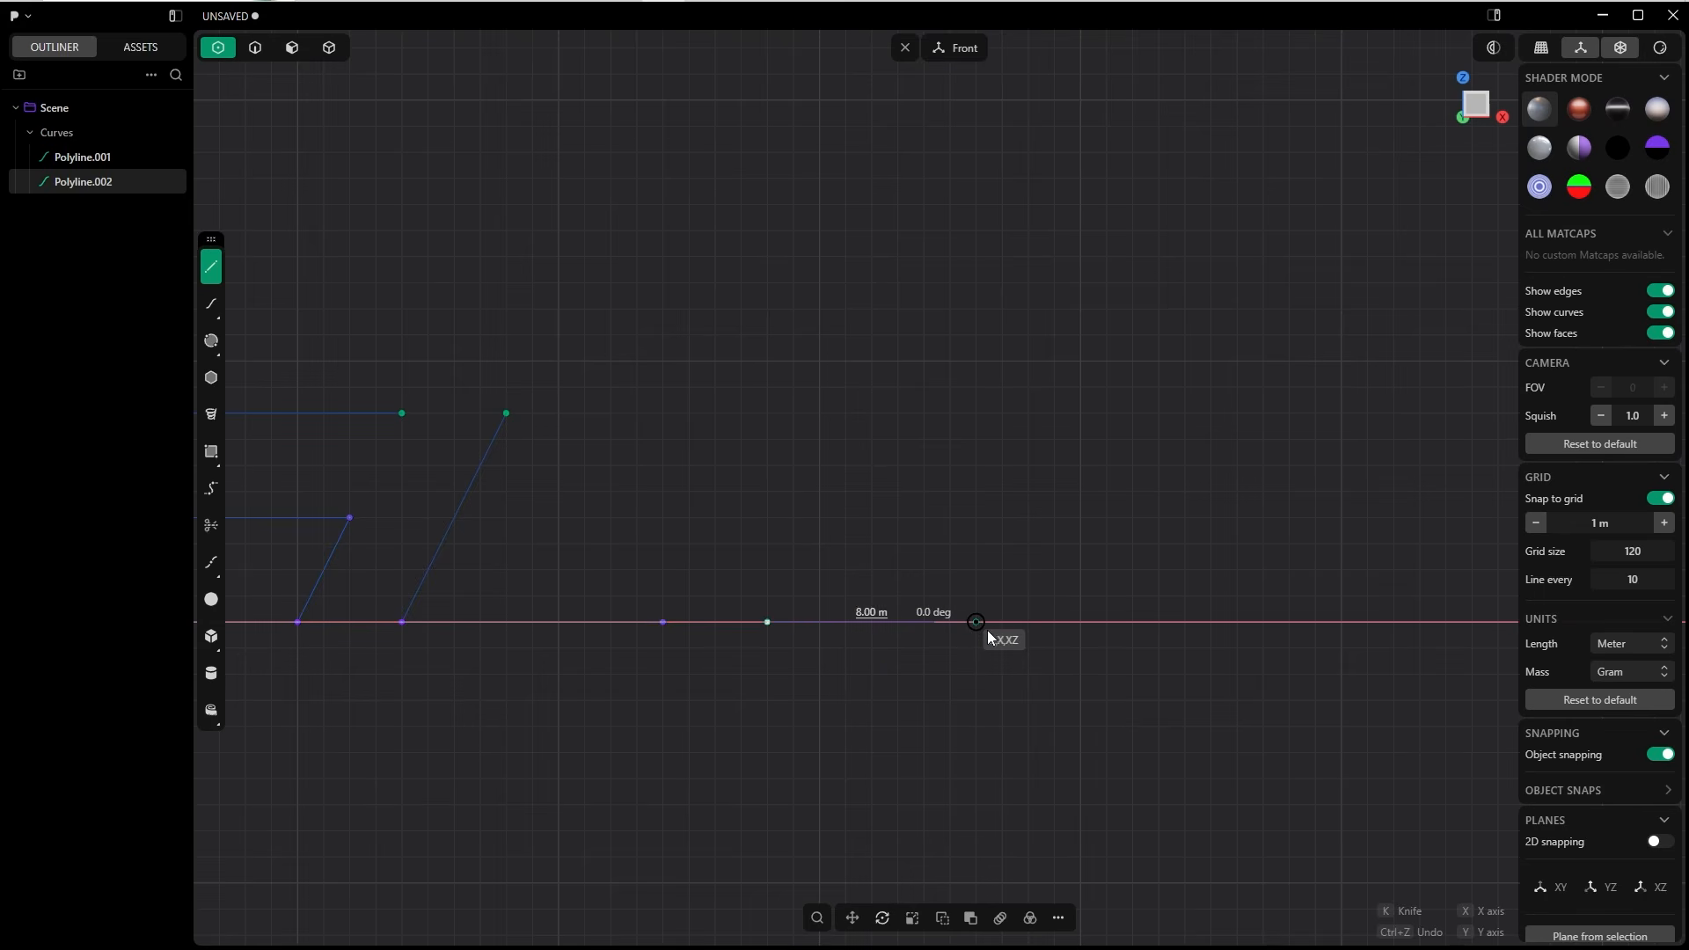
click(1030, 633)
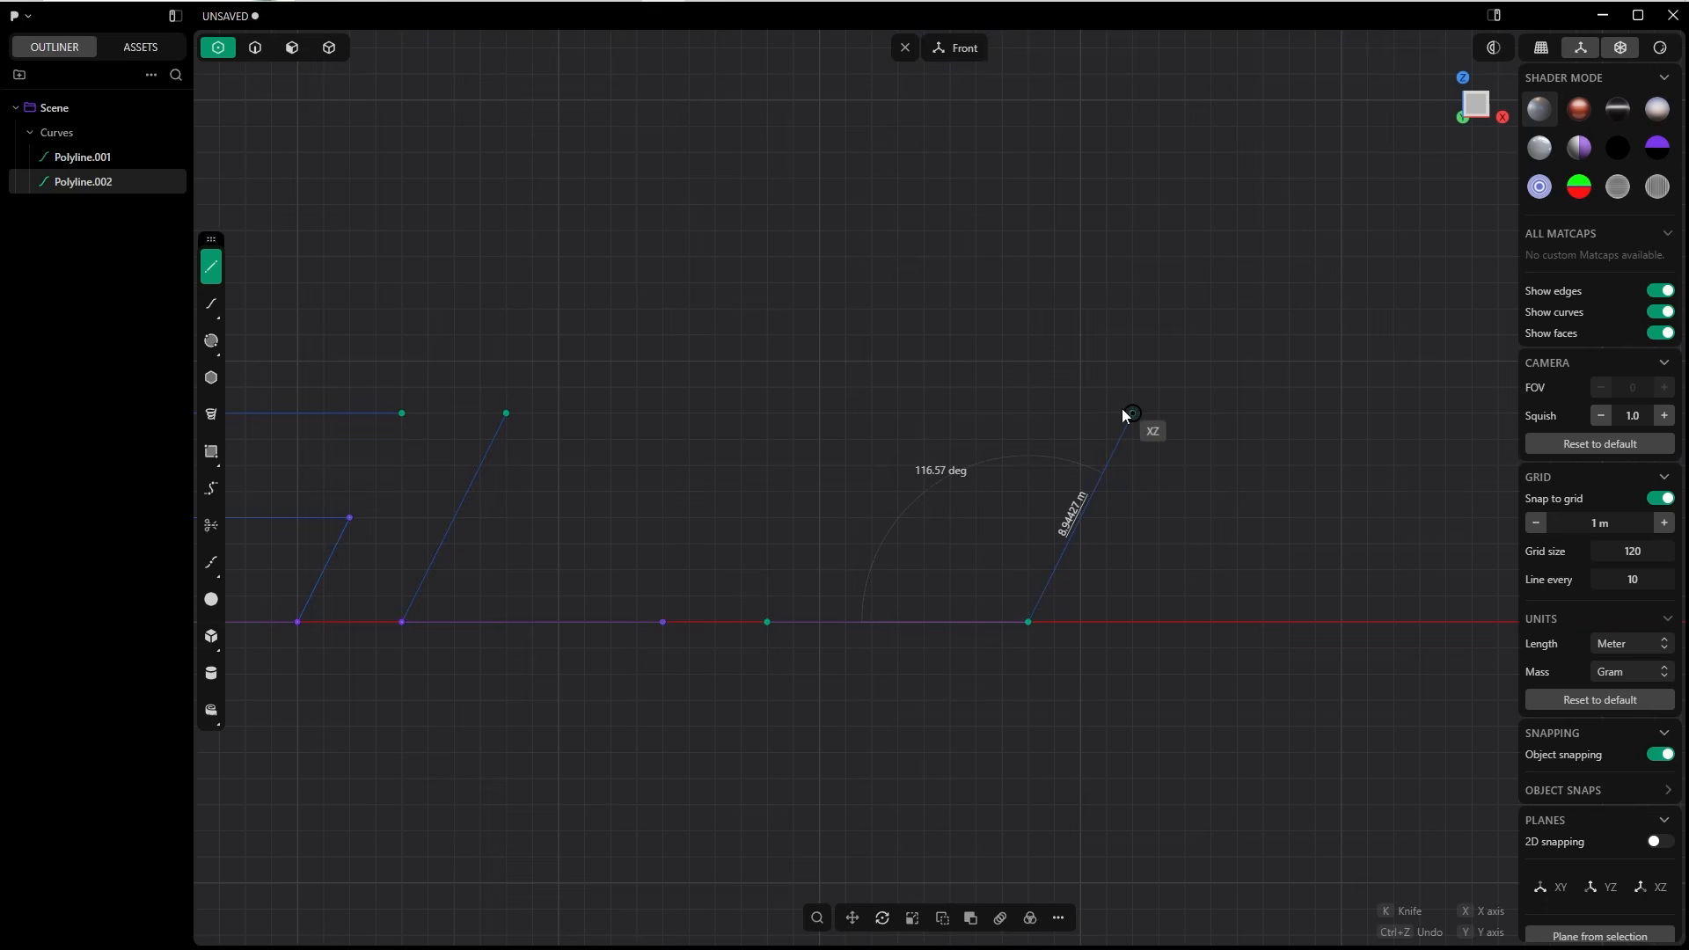
click(1124, 410)
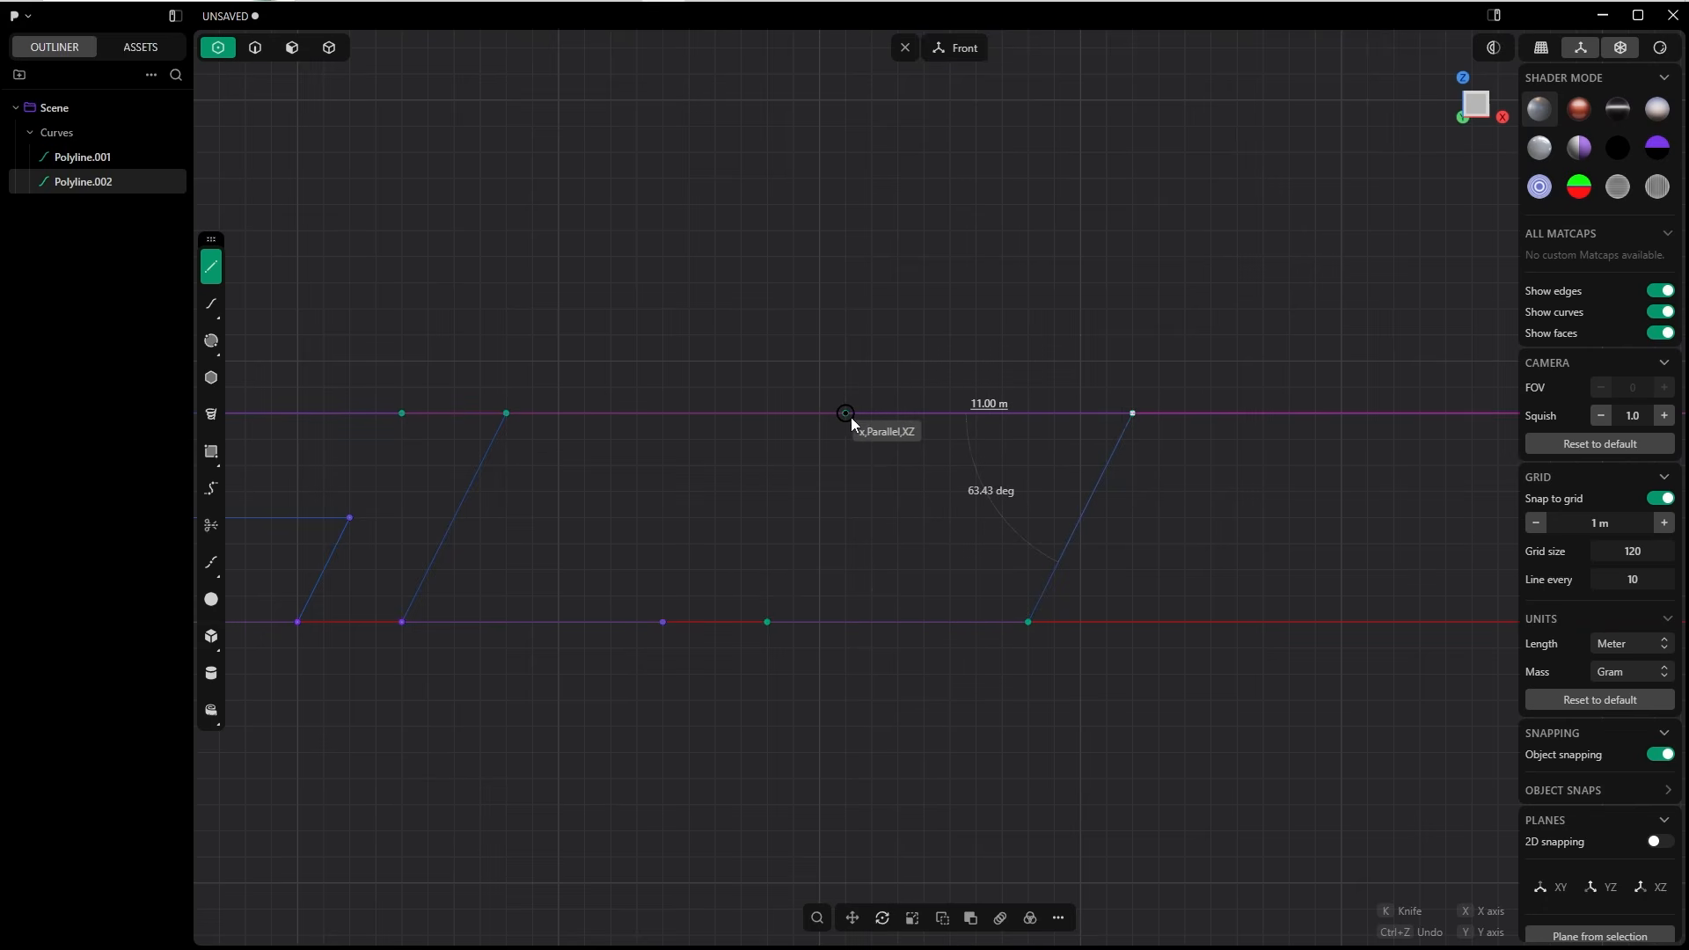
click(853, 414)
click(768, 622)
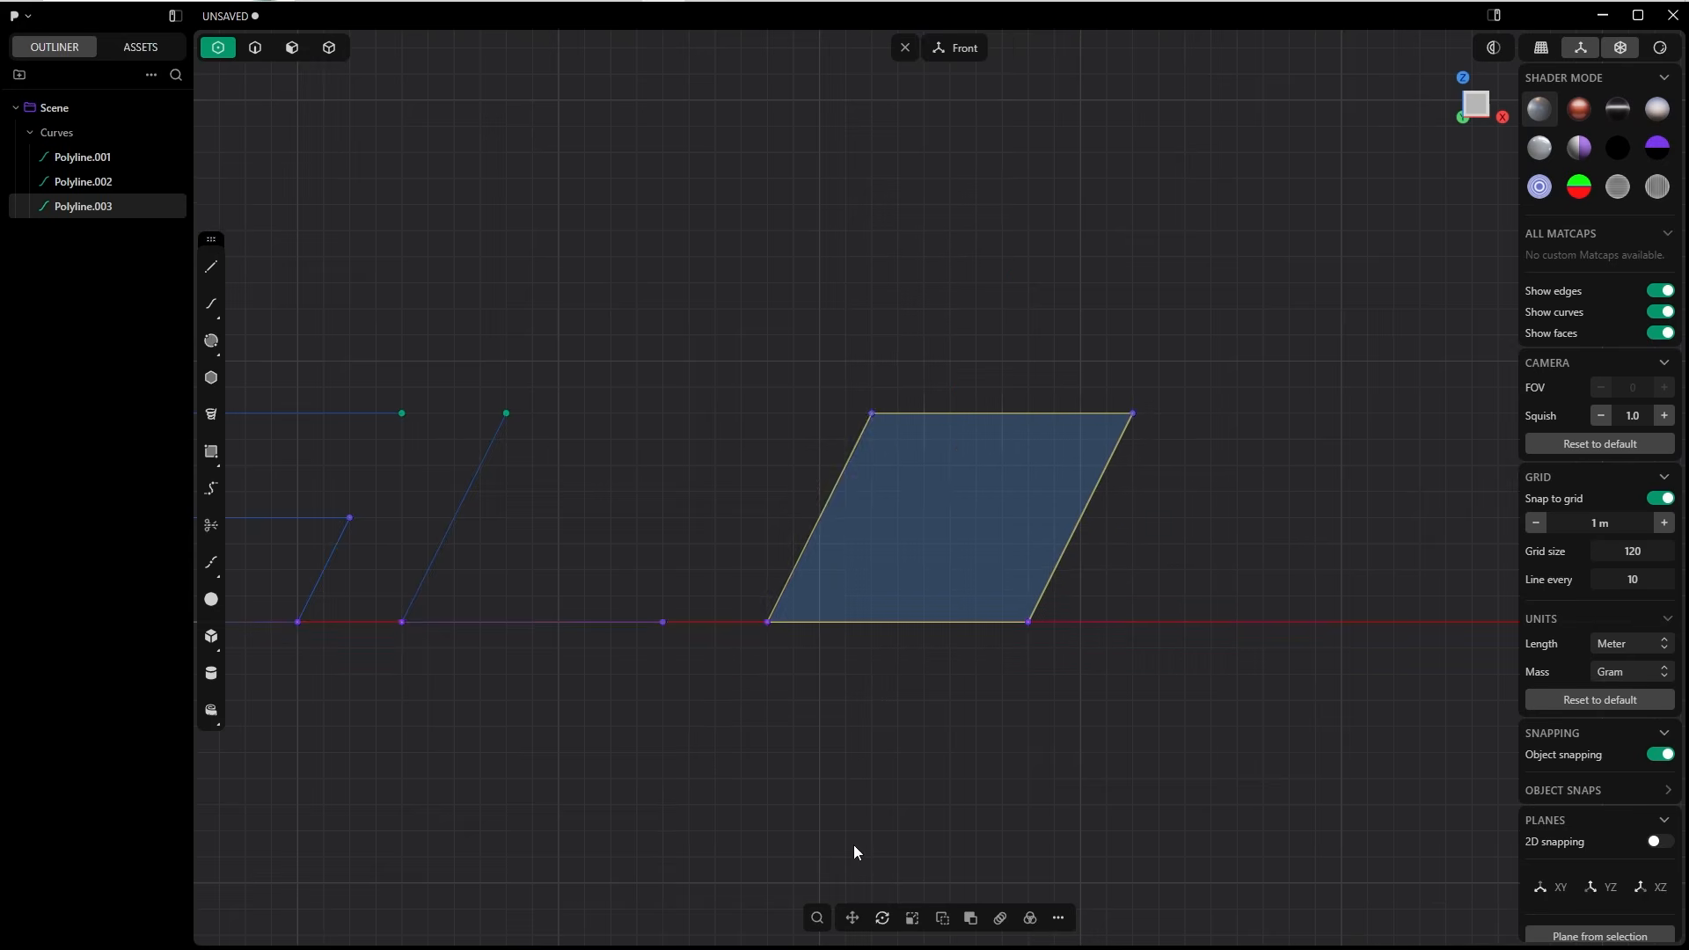
Draw a 10 m horizontal line for the T's crossbar, starting 4 m beyond the parallelogram's top-right corner and level with it.
scroll(853, 848, right, 5)
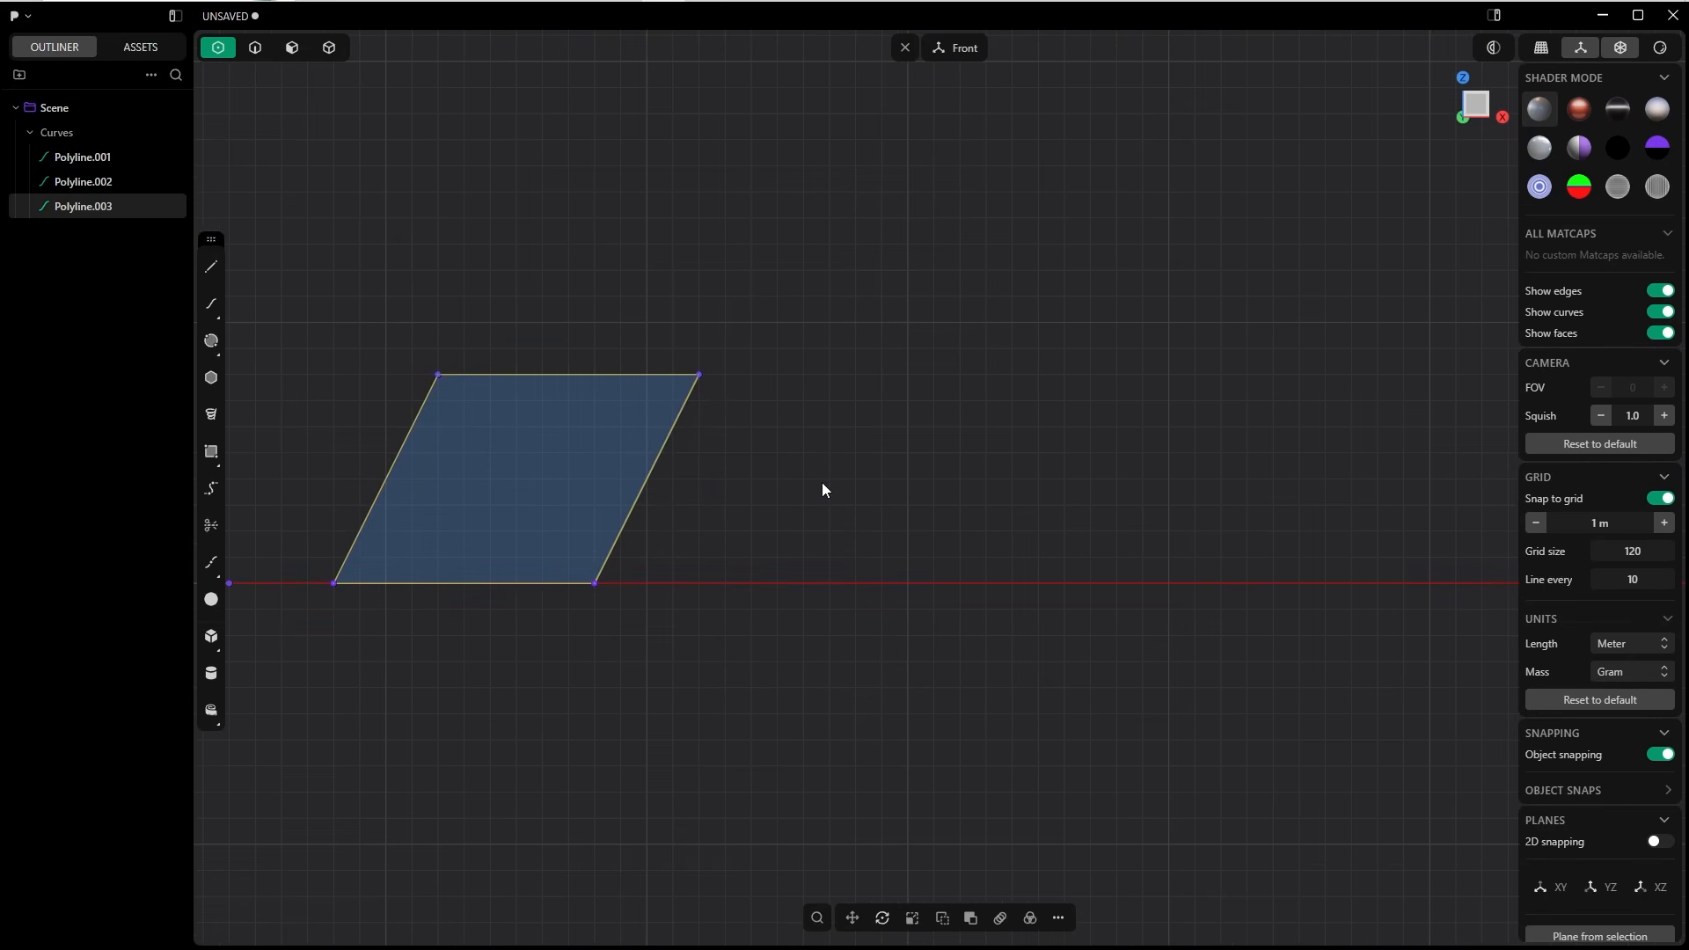
key(p)
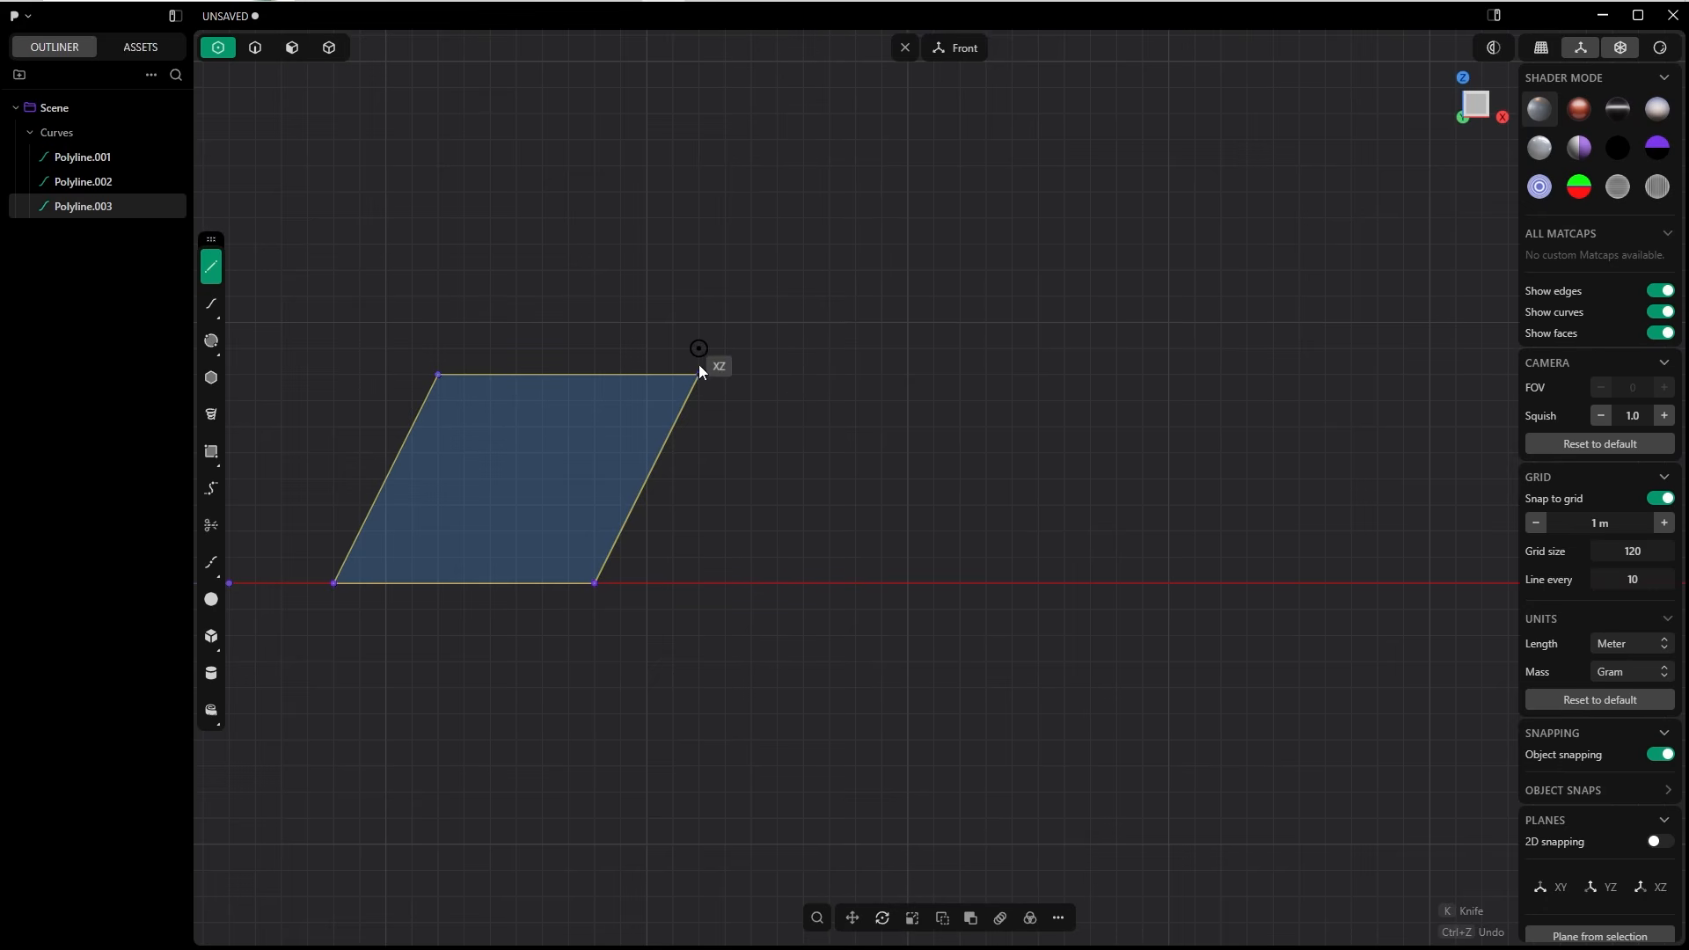
click(803, 374)
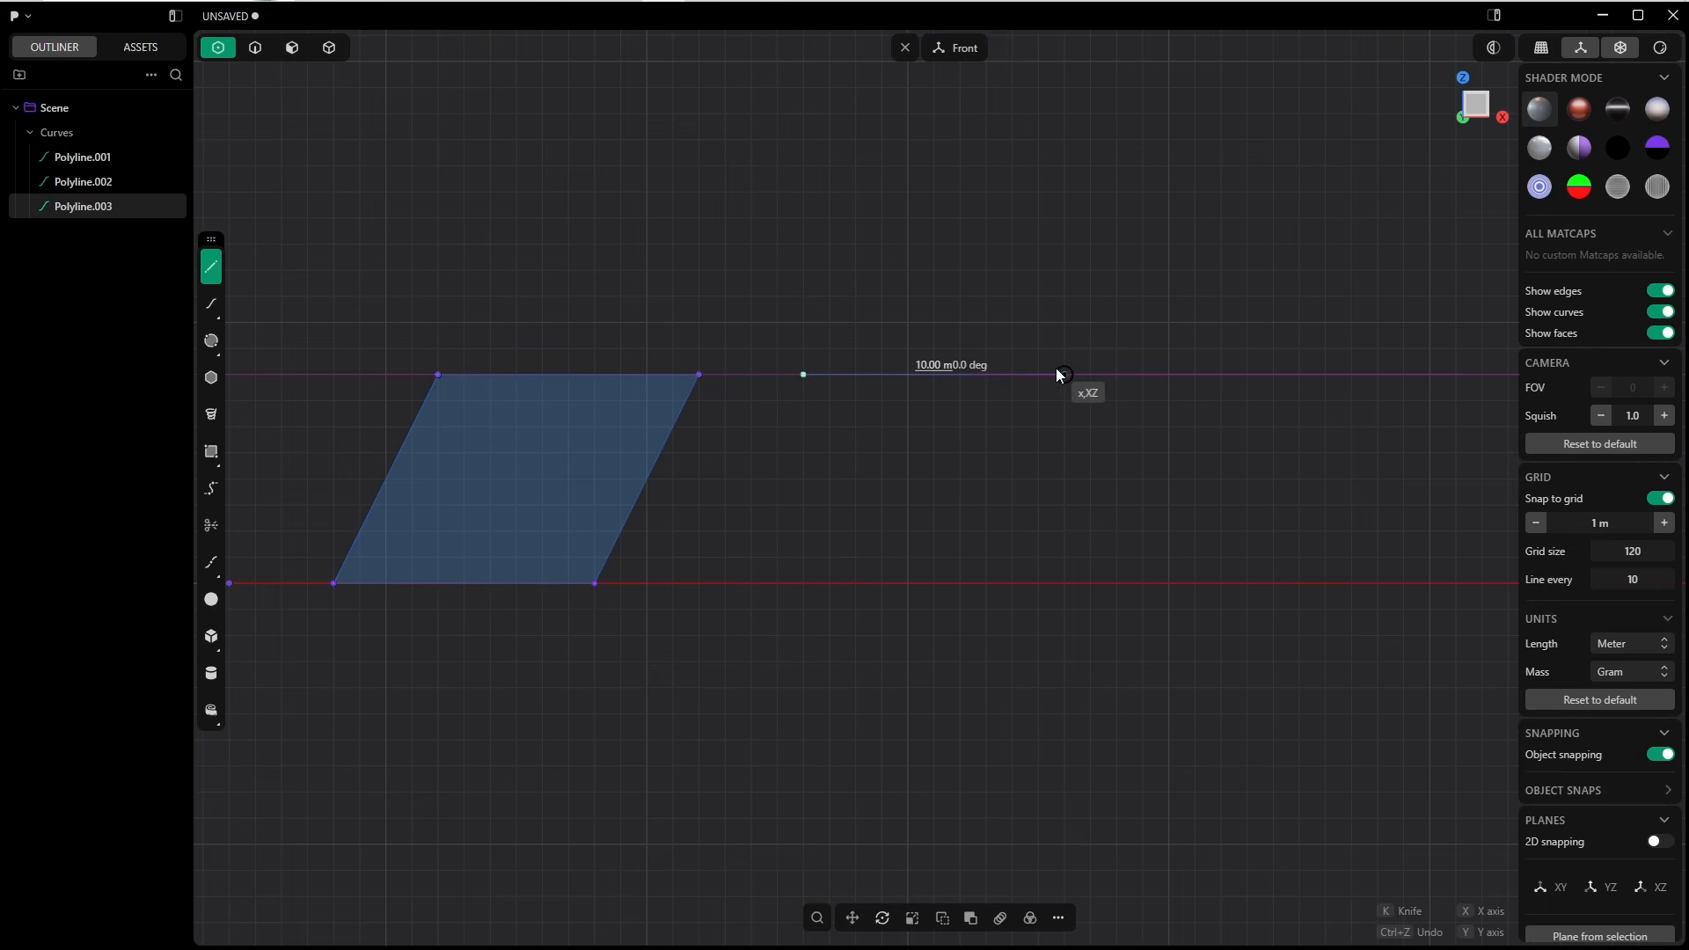
click(1063, 375)
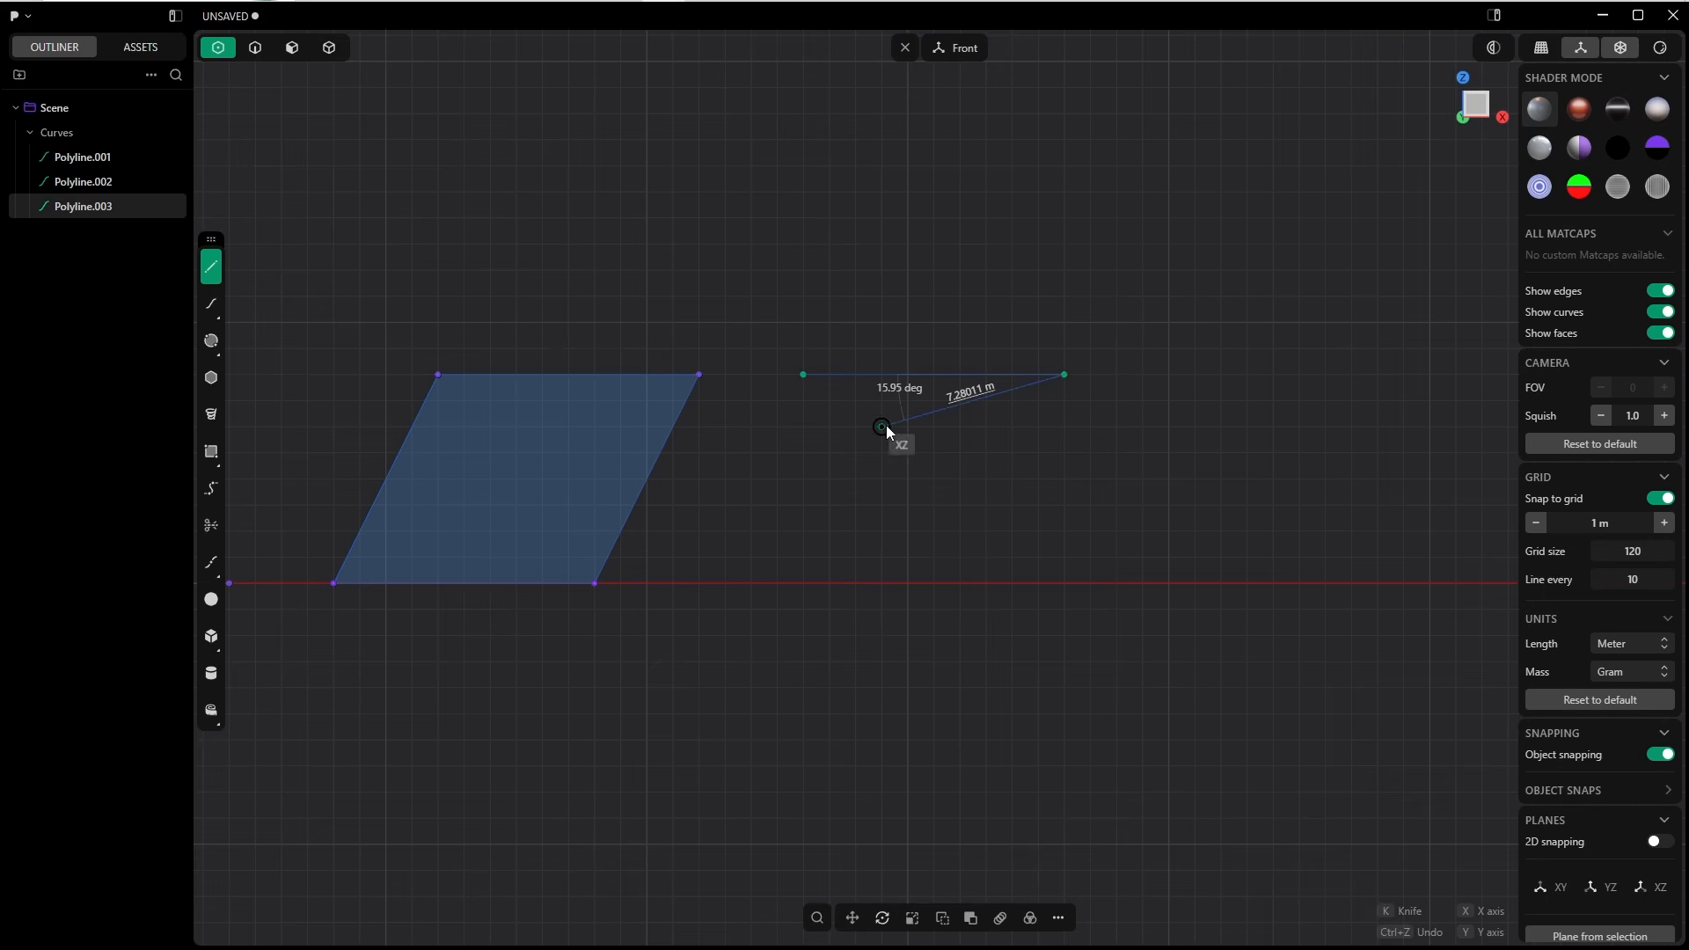
key(Escape)
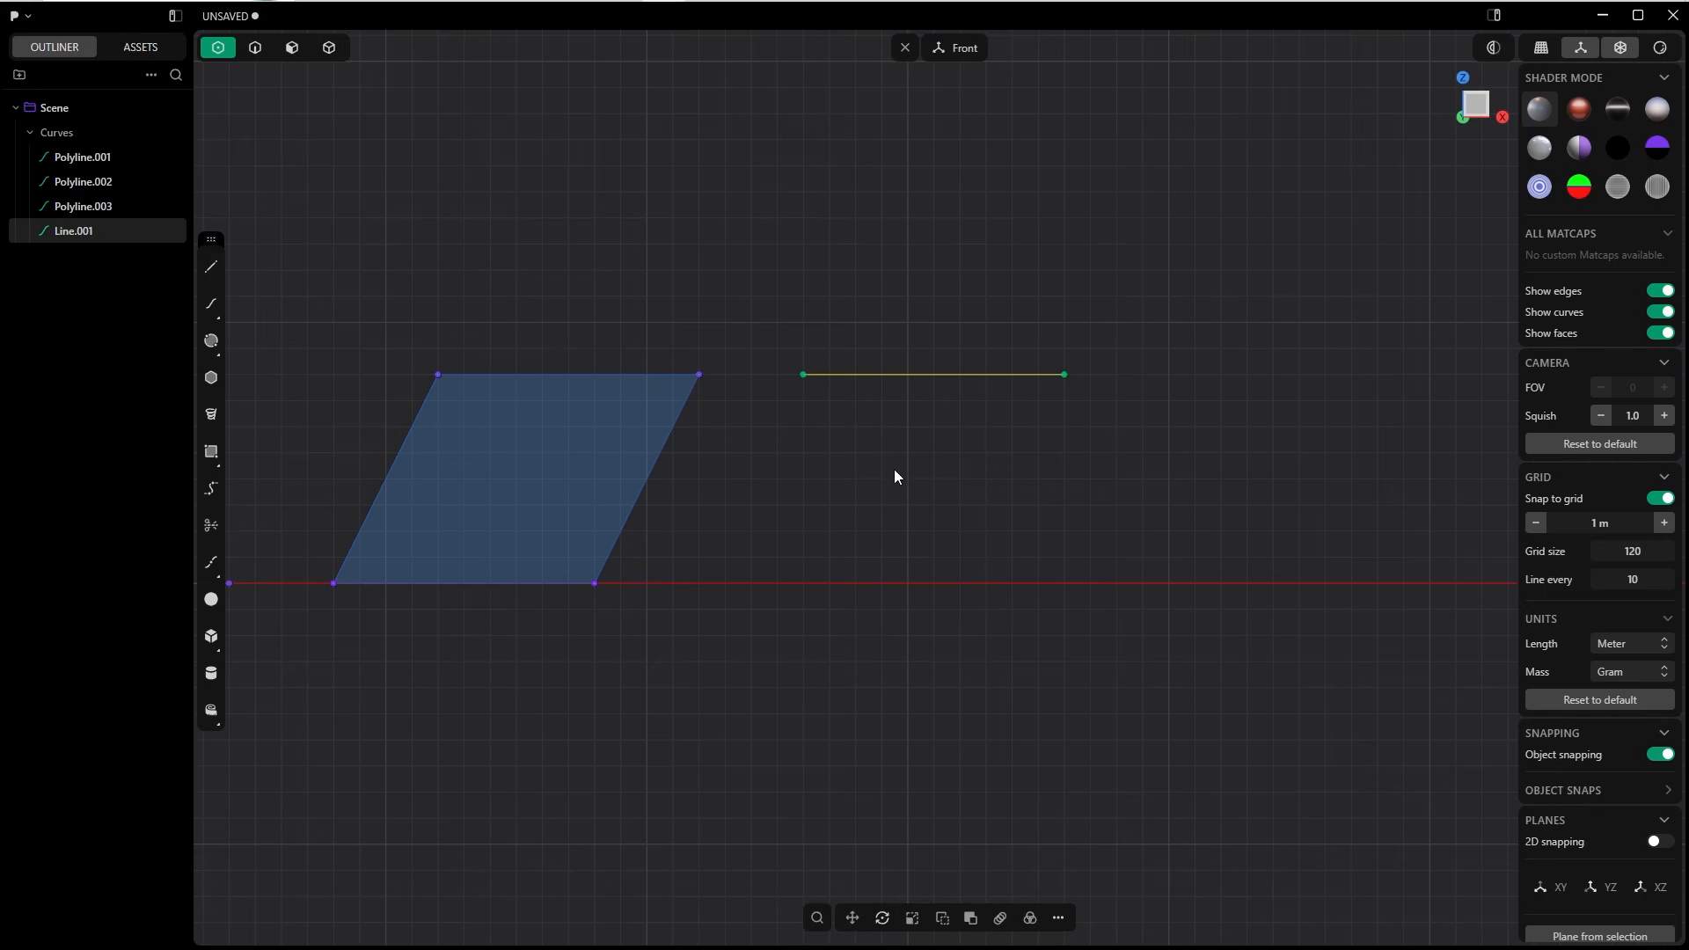
Draw the T's slanted stem from the crossbar's midpoint down to the X axis, parallel to the other letters' slant.
key(l)
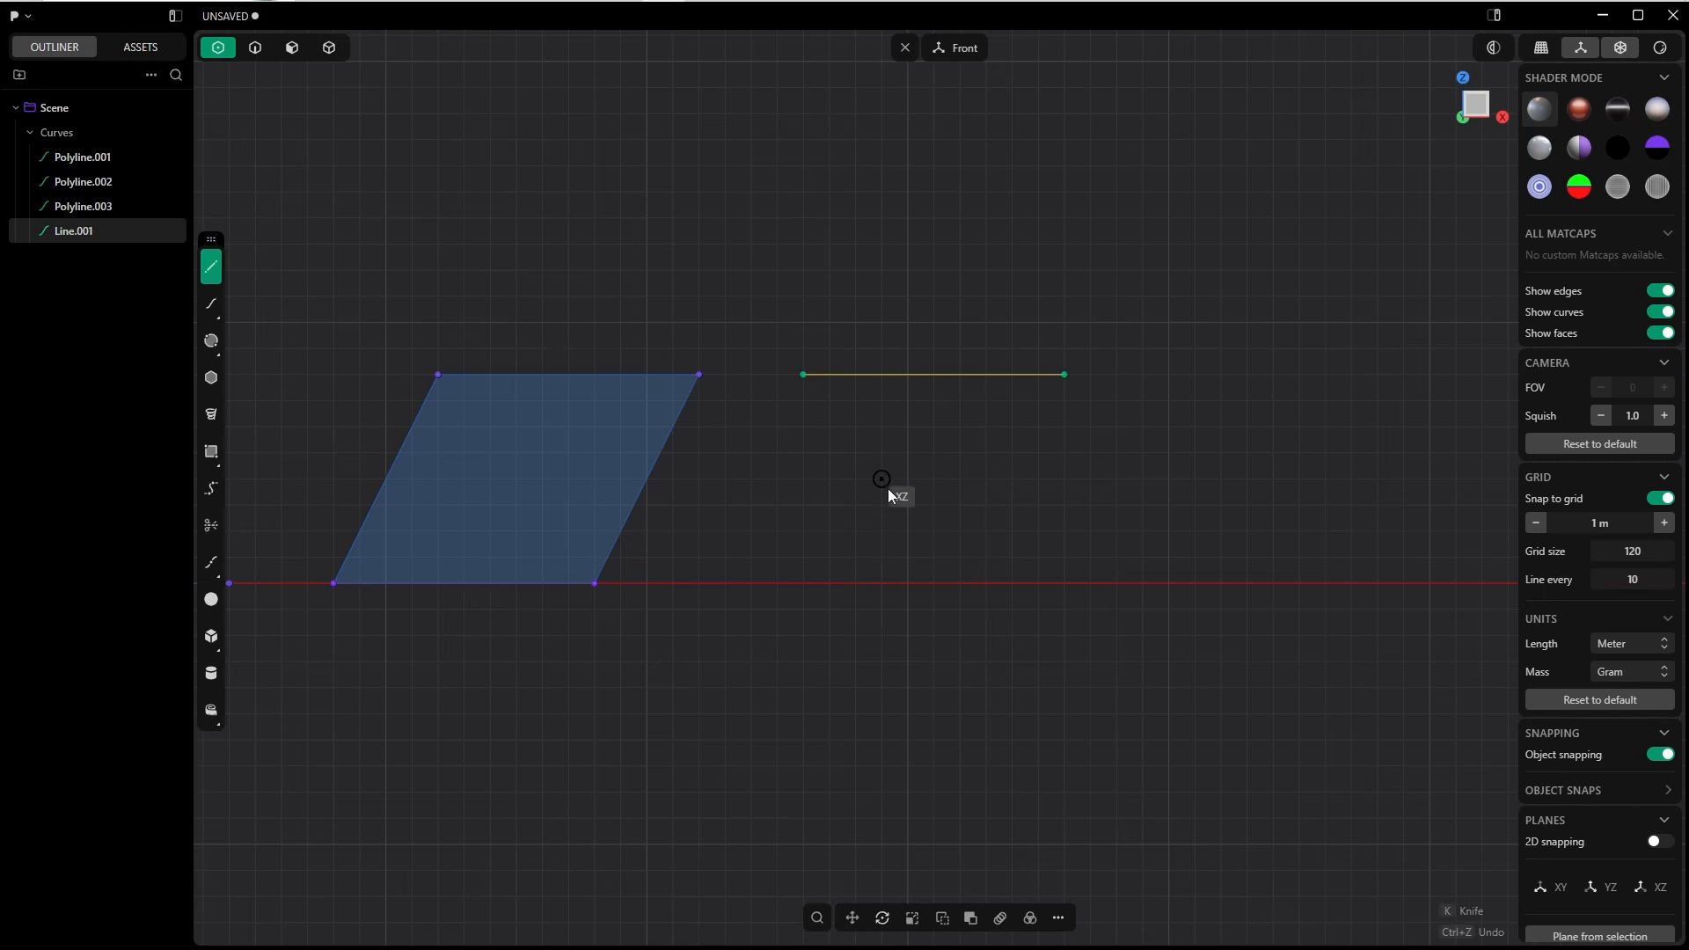
click(933, 375)
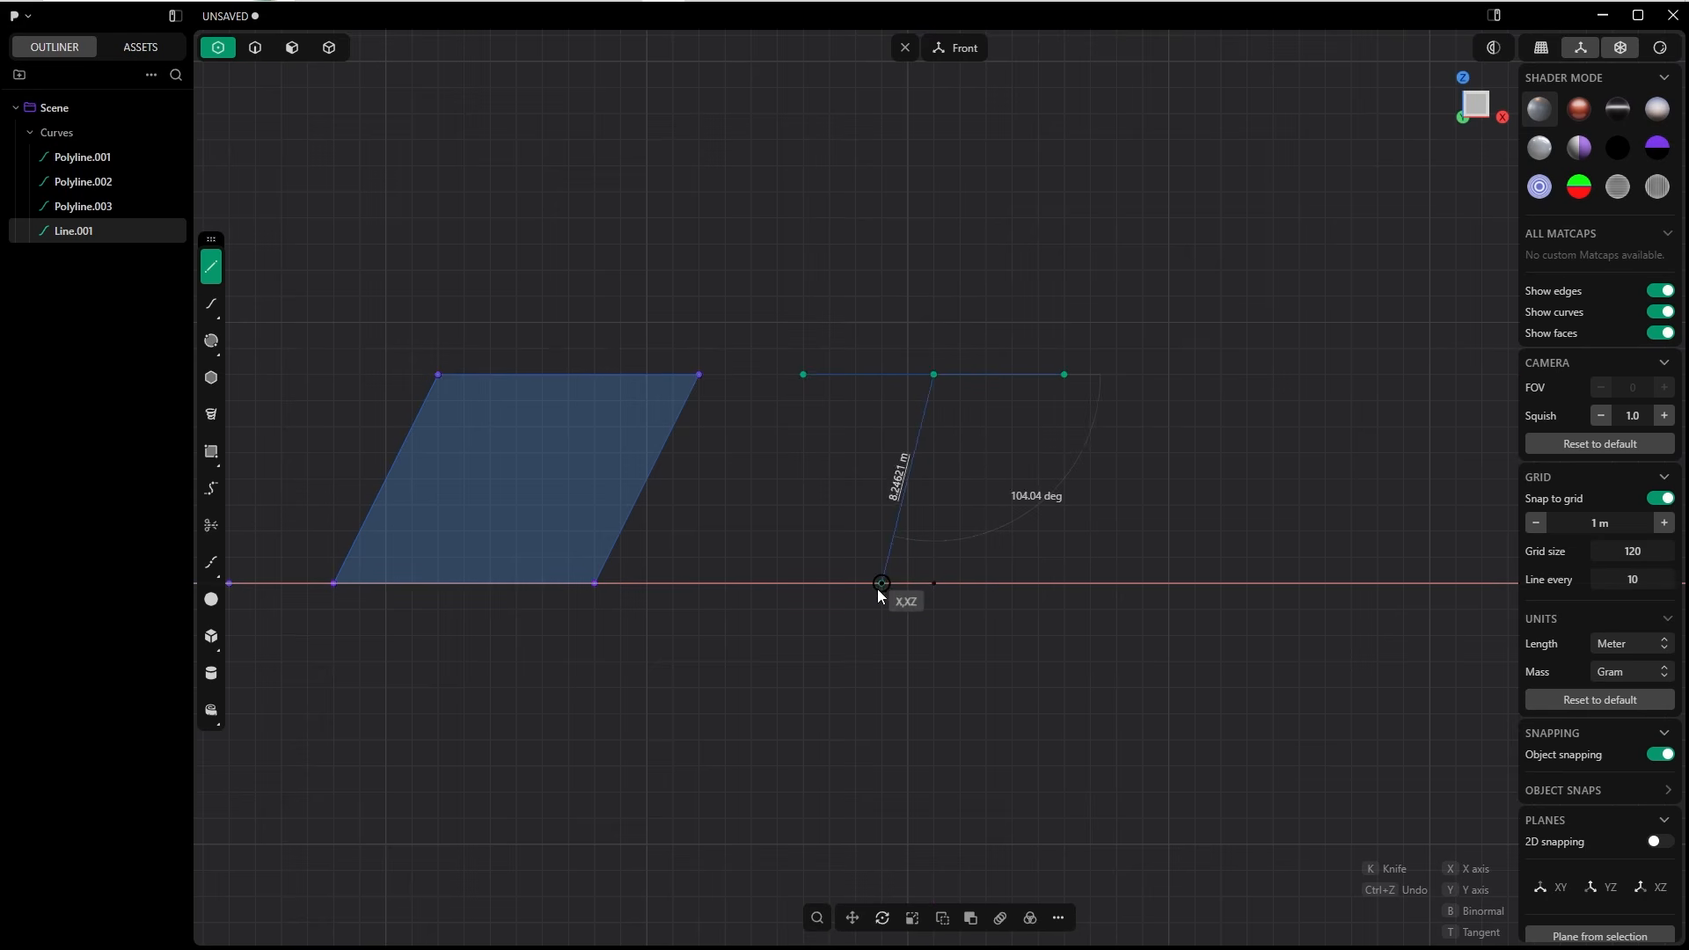
click(829, 584)
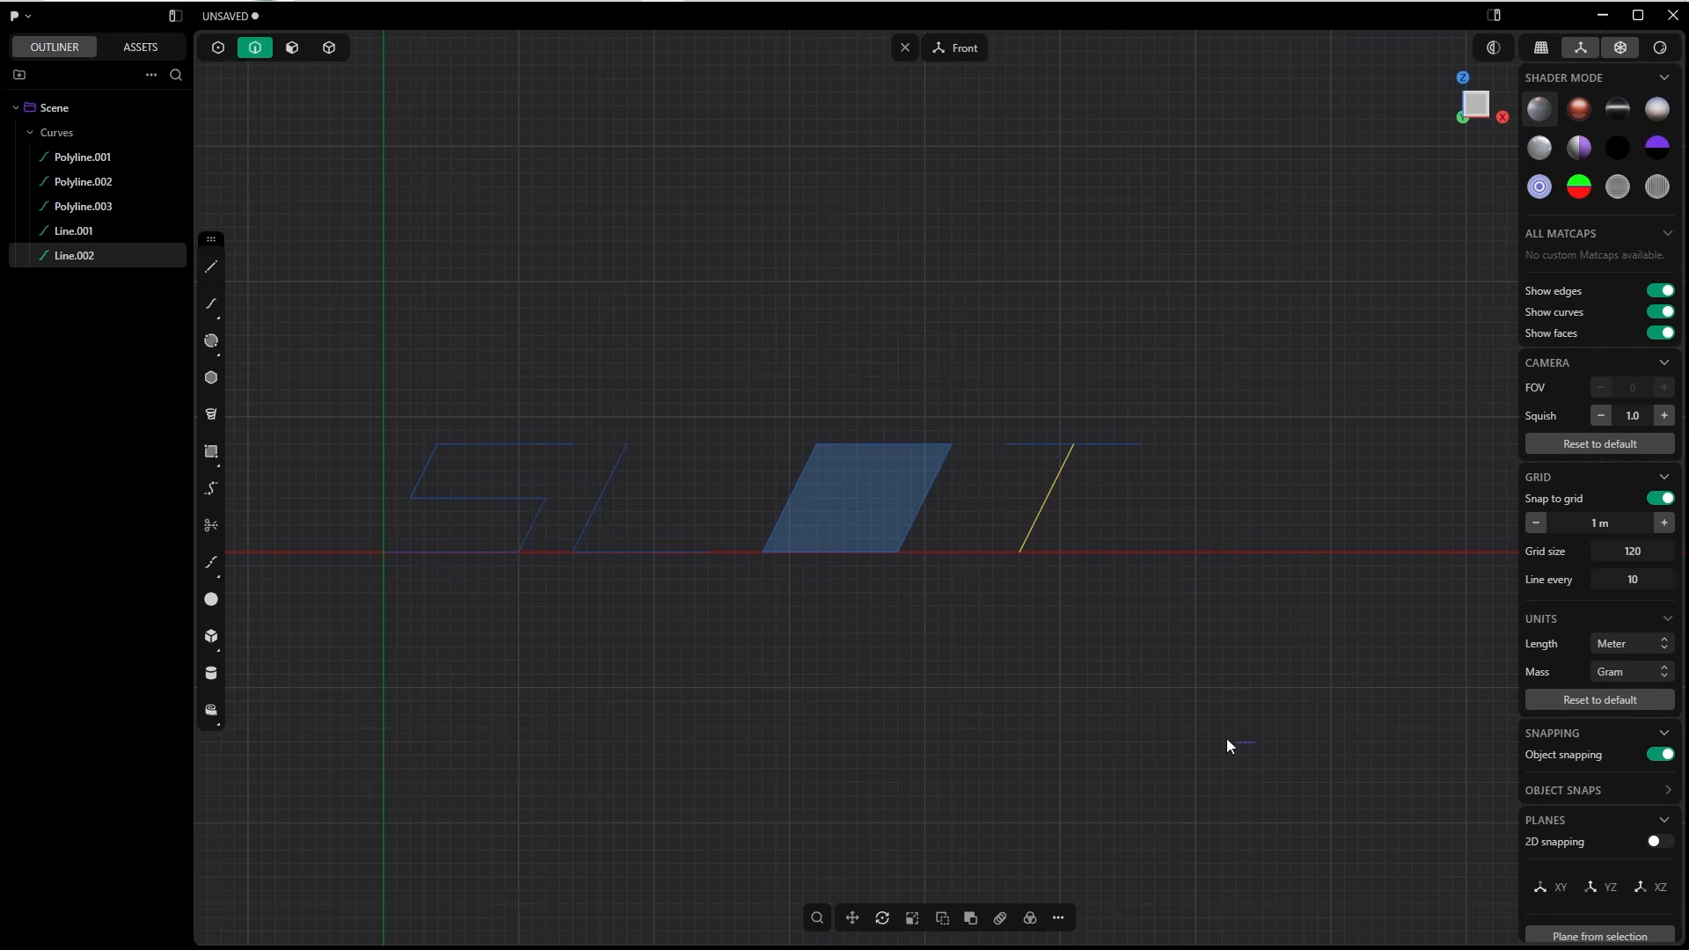
Apply the Slot command to all five letter curves with a width of 2 m.
drag(1230, 740, 296, 363)
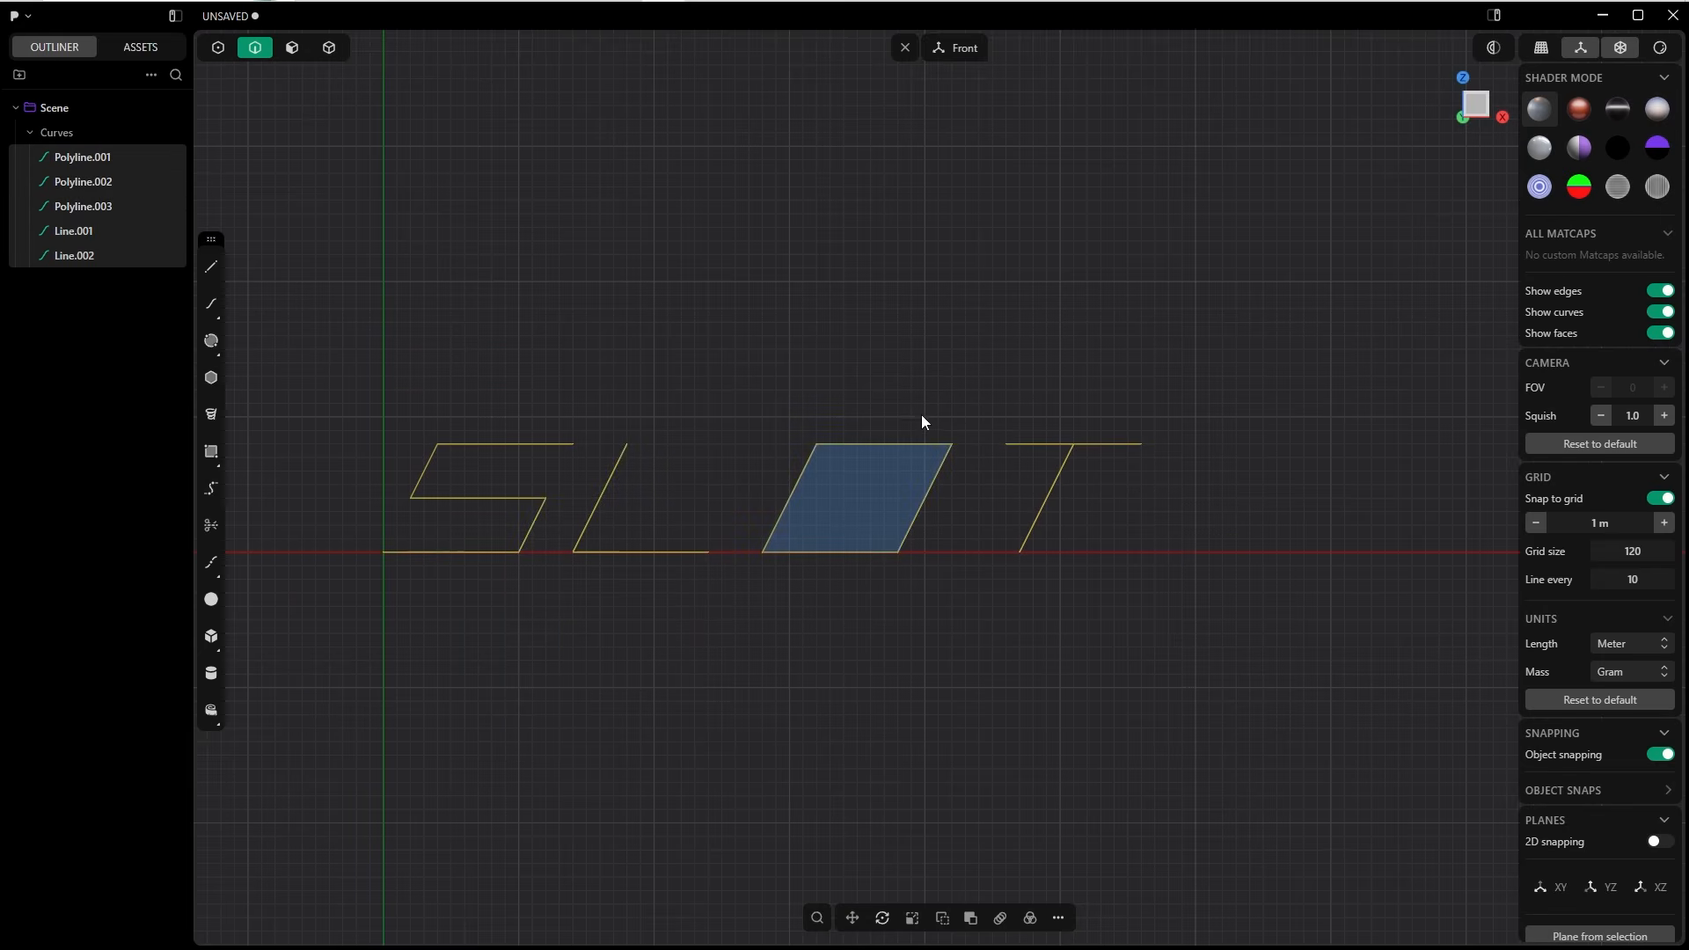
right_click(898, 385)
text(slot)
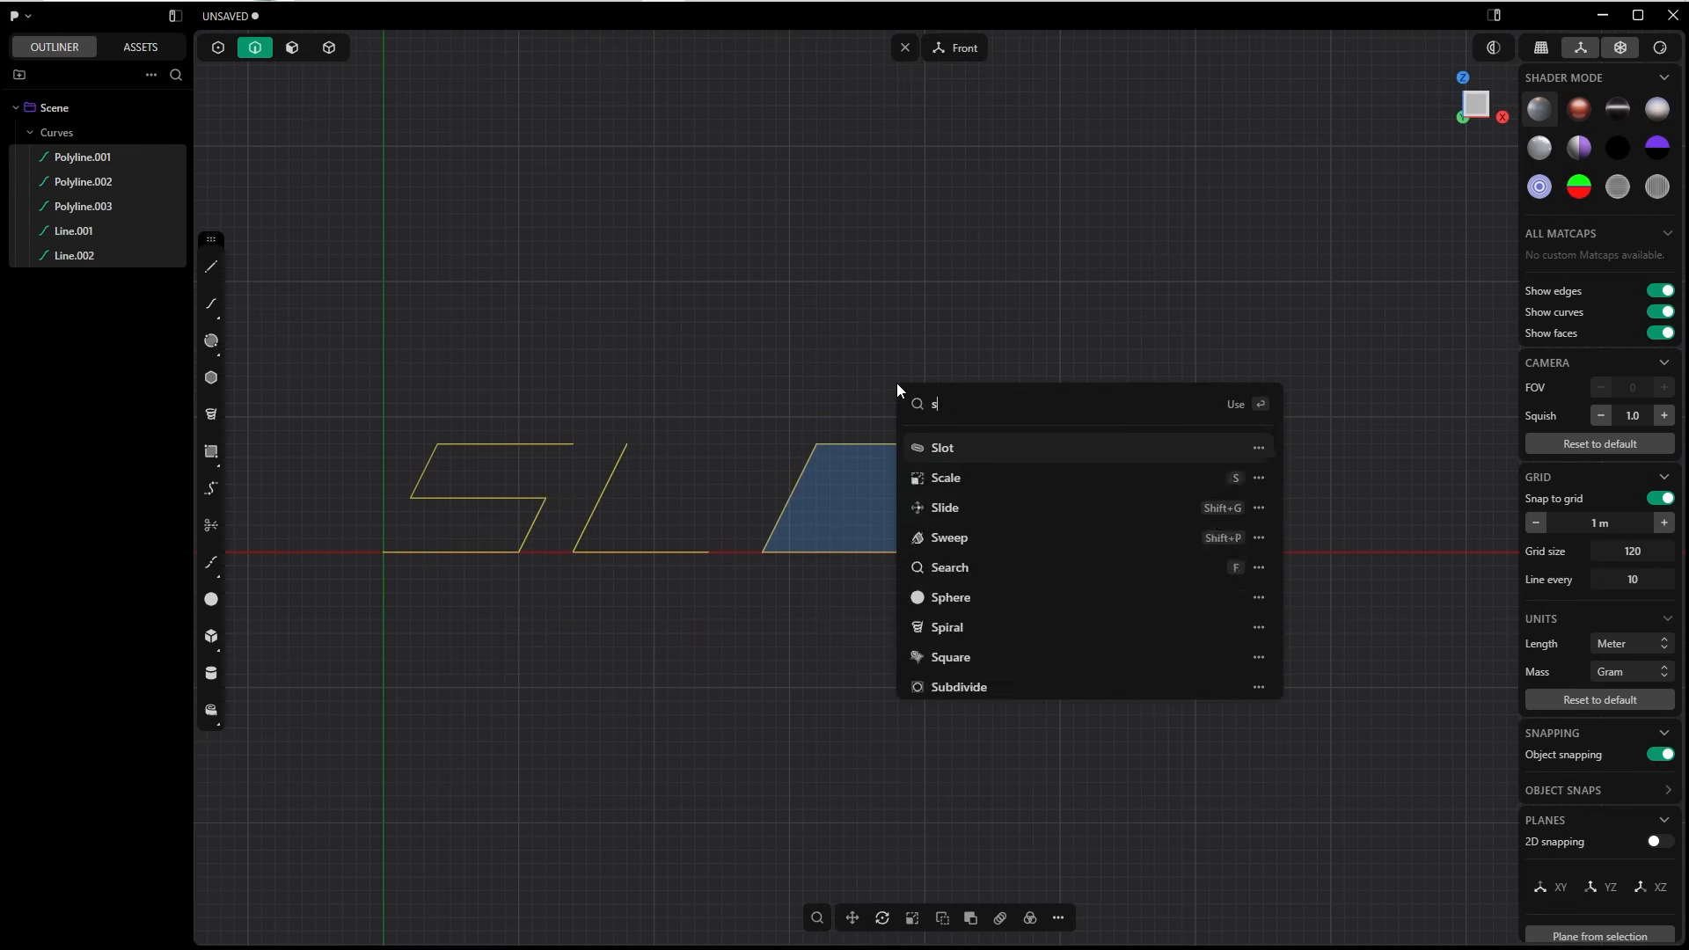
click(947, 447)
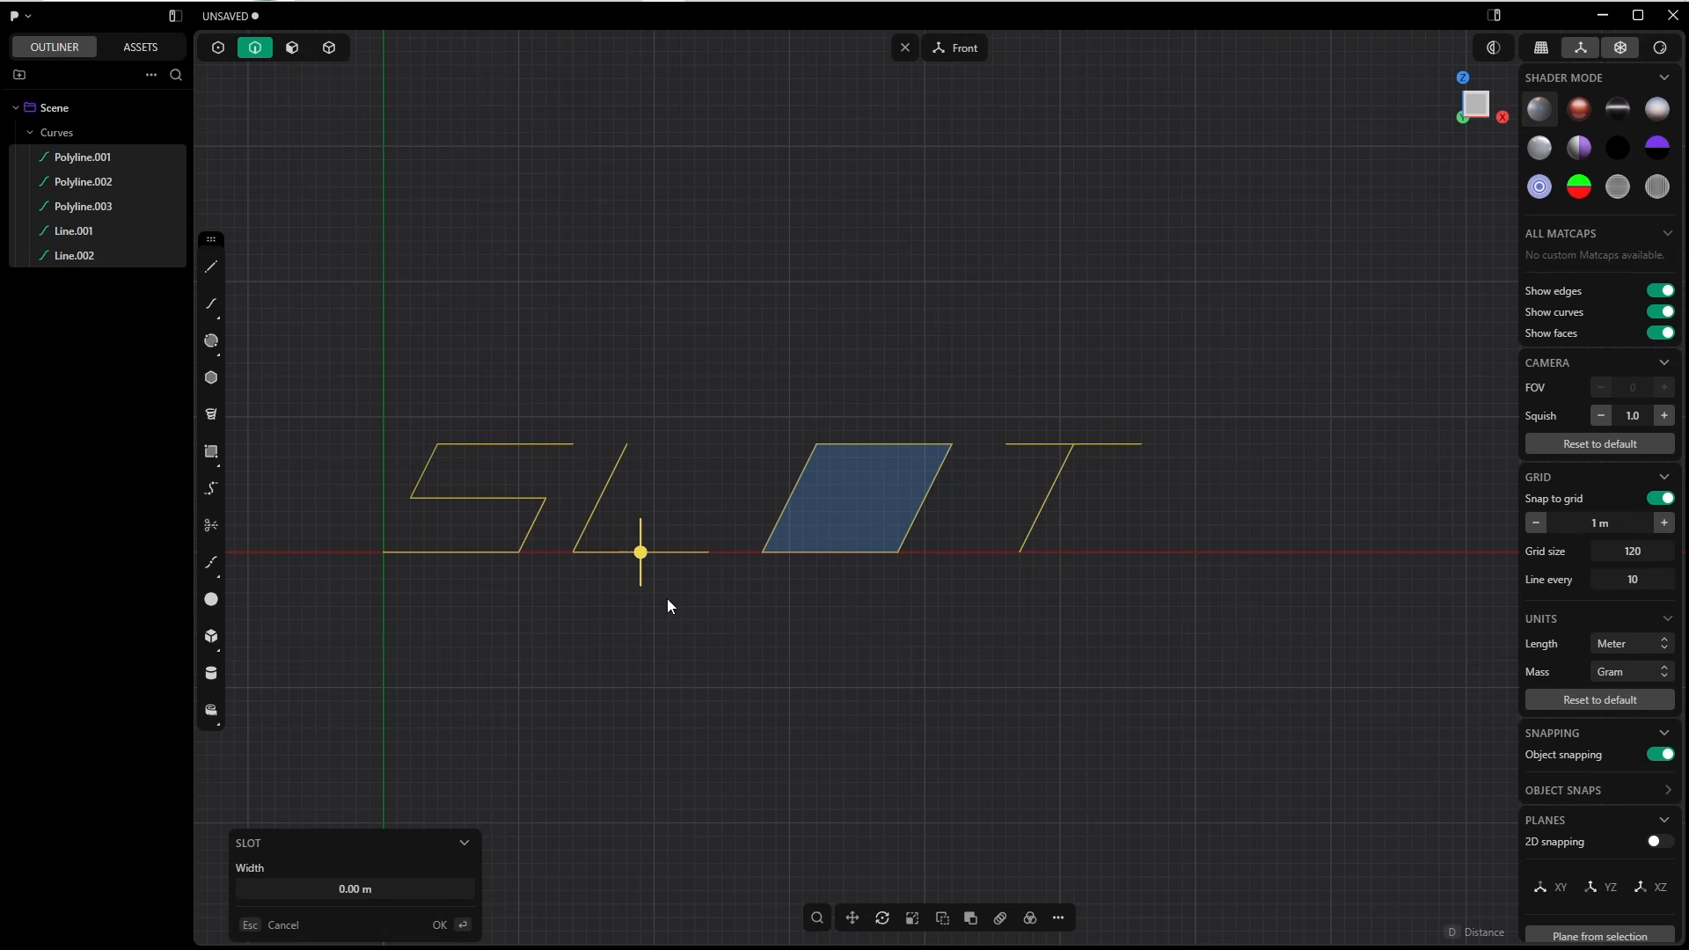
scroll(639, 562, up, 2)
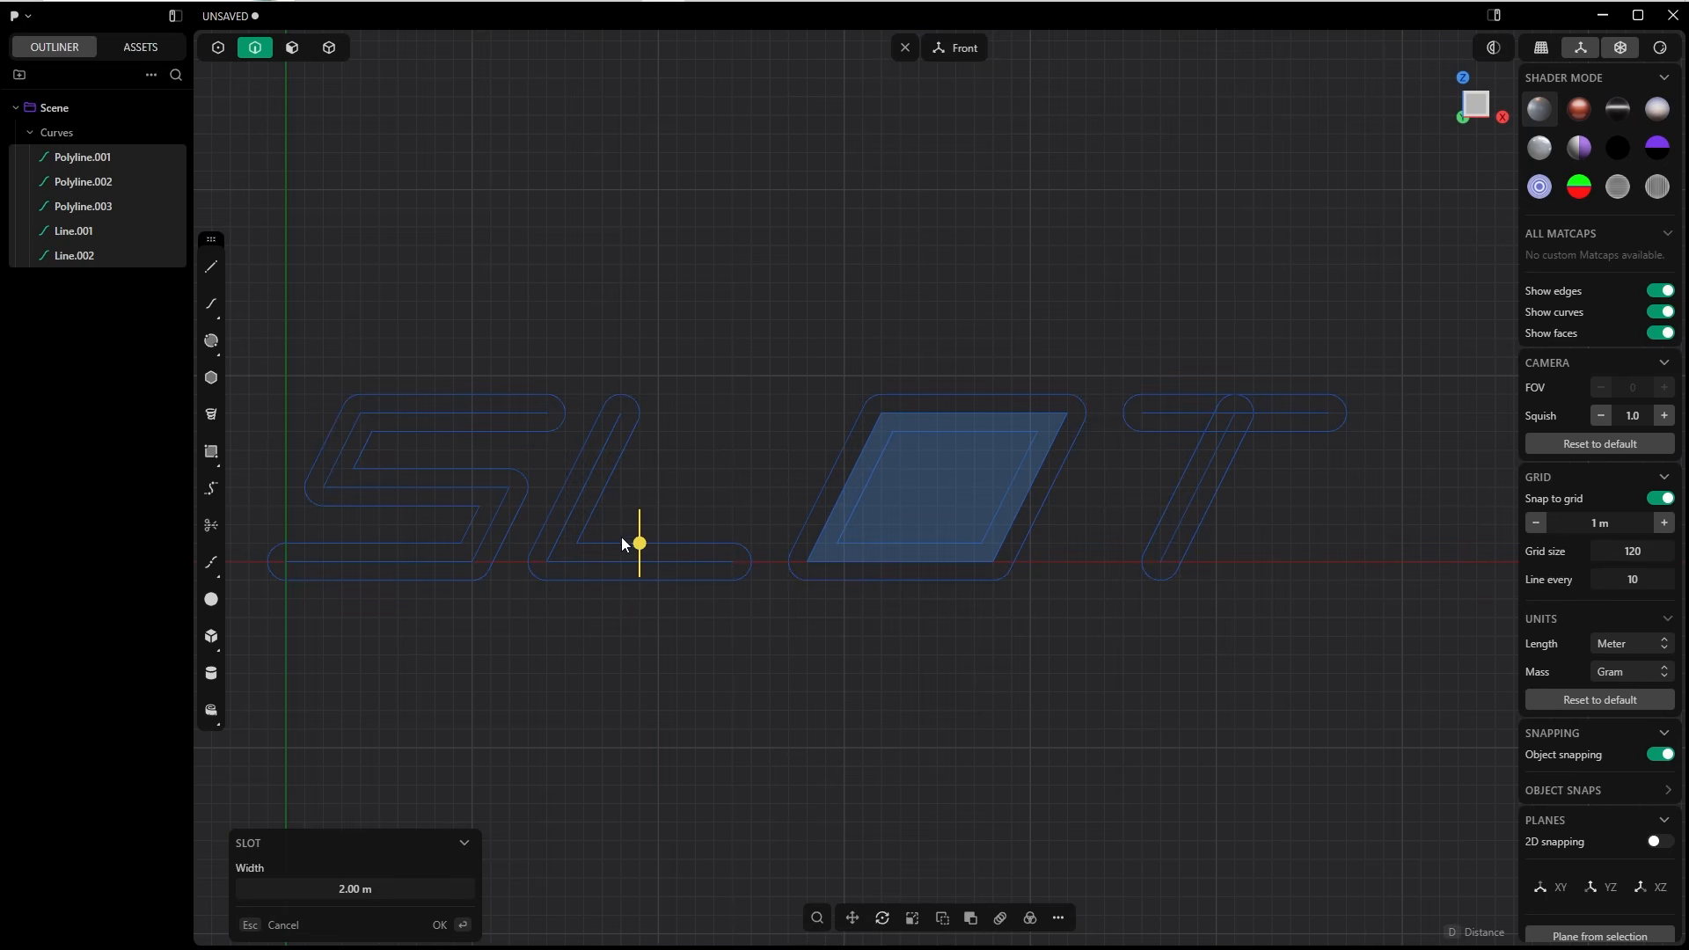
click(440, 926)
scroll(725, 277, down, 3)
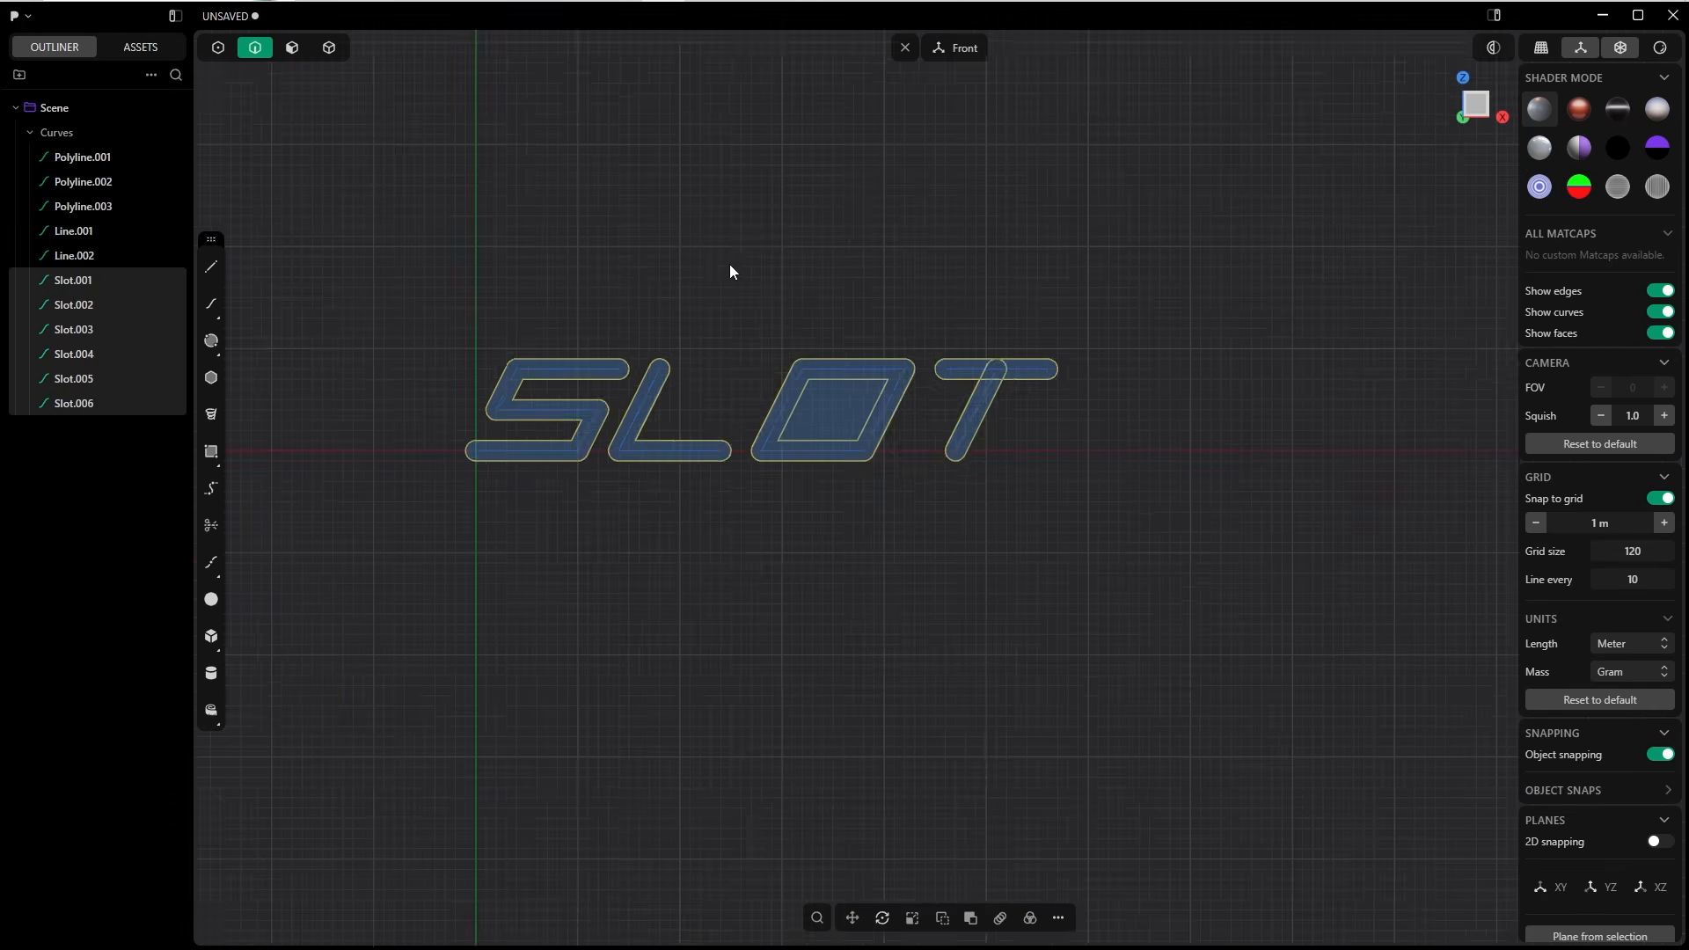
Switch to face selection and examine the letters' filled regions, especially the overlap between the T's crossbar and stem.
middle_drag(730, 264, 779, 325)
scroll(727, 432, up, 5)
key(Tab)
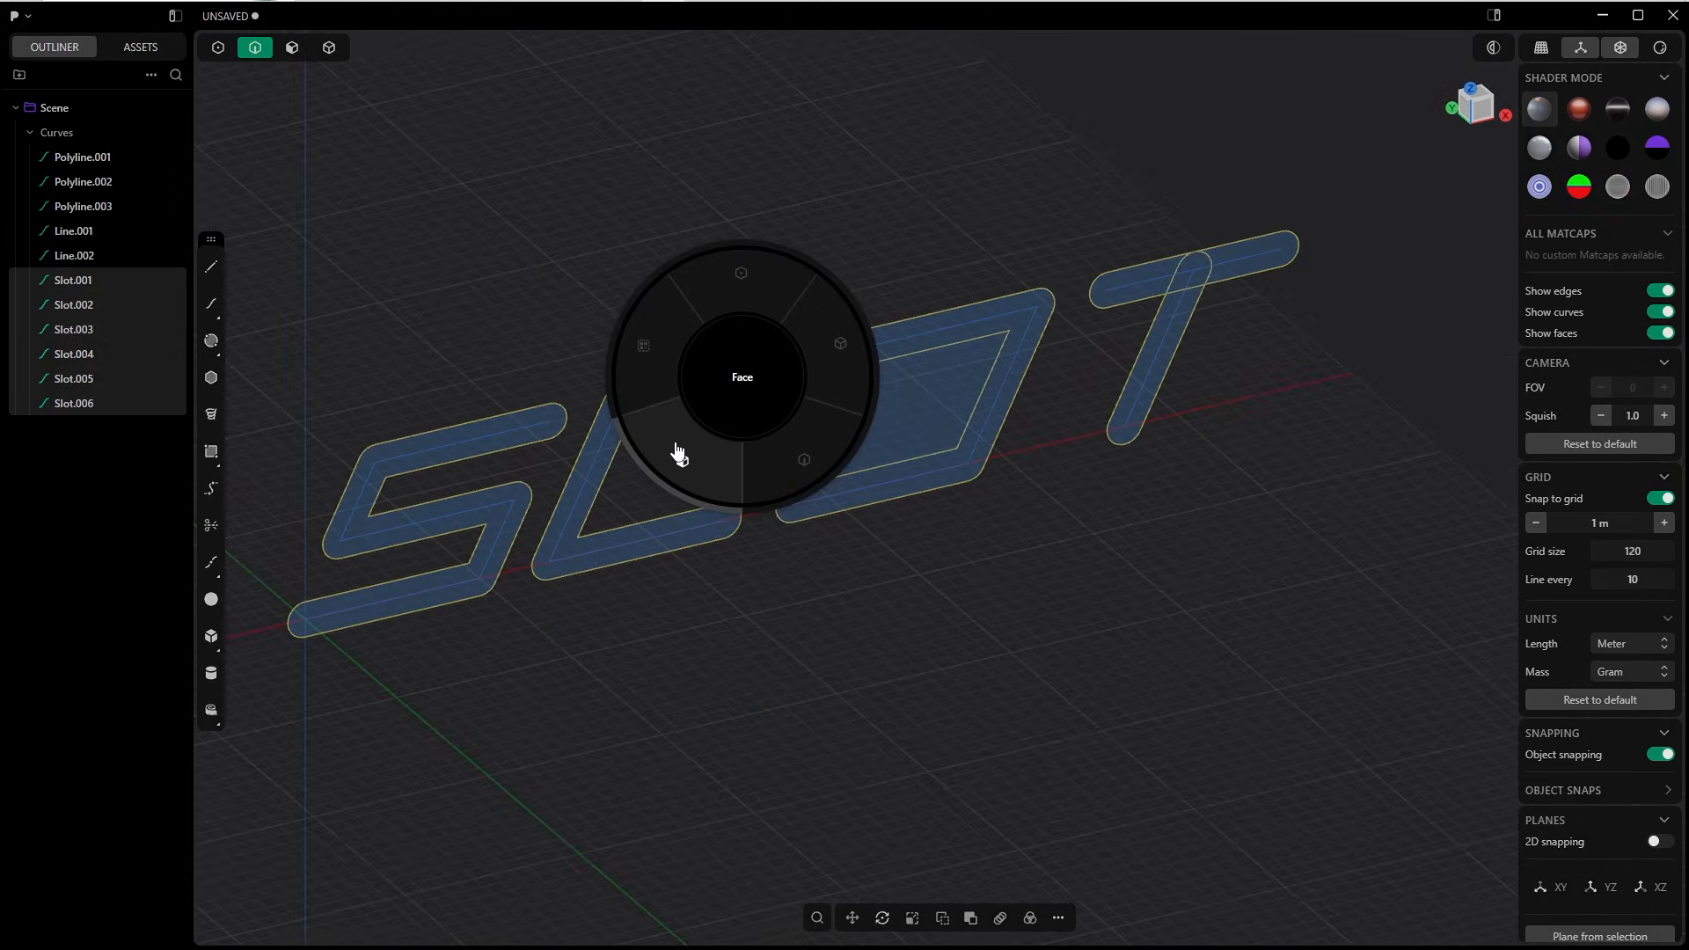
click(676, 440)
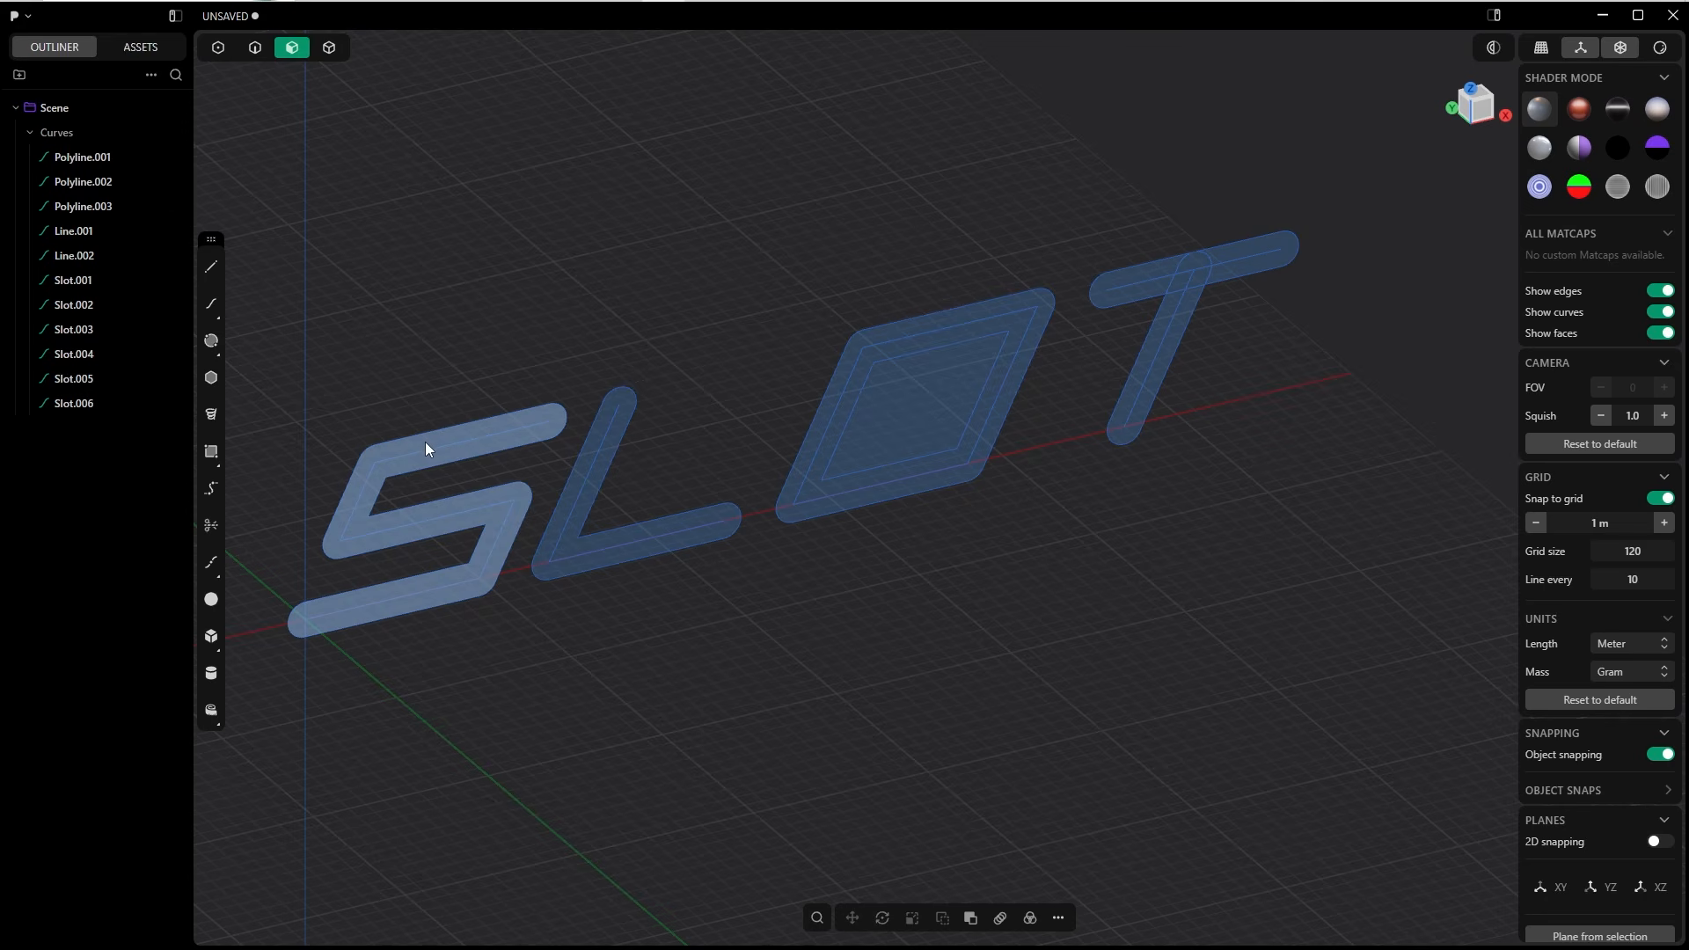
click(426, 441)
key(Escape)
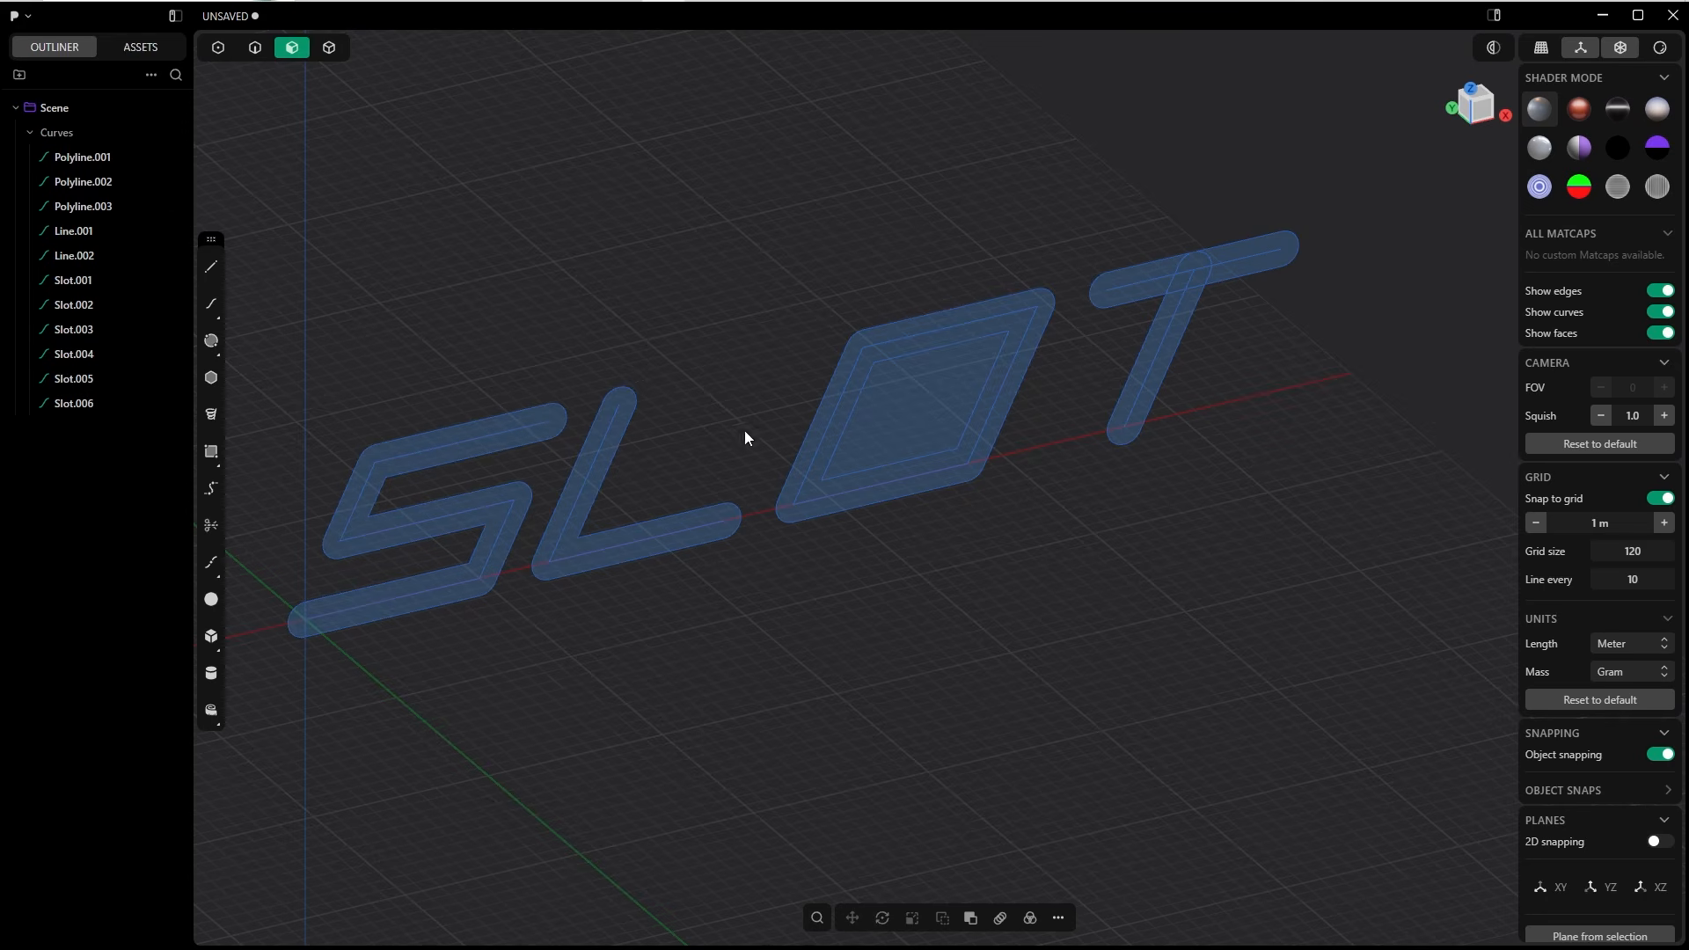
middle_drag(1259, 258, 1097, 467)
scroll(912, 475, down, 3)
middle_drag(906, 431, 882, 343)
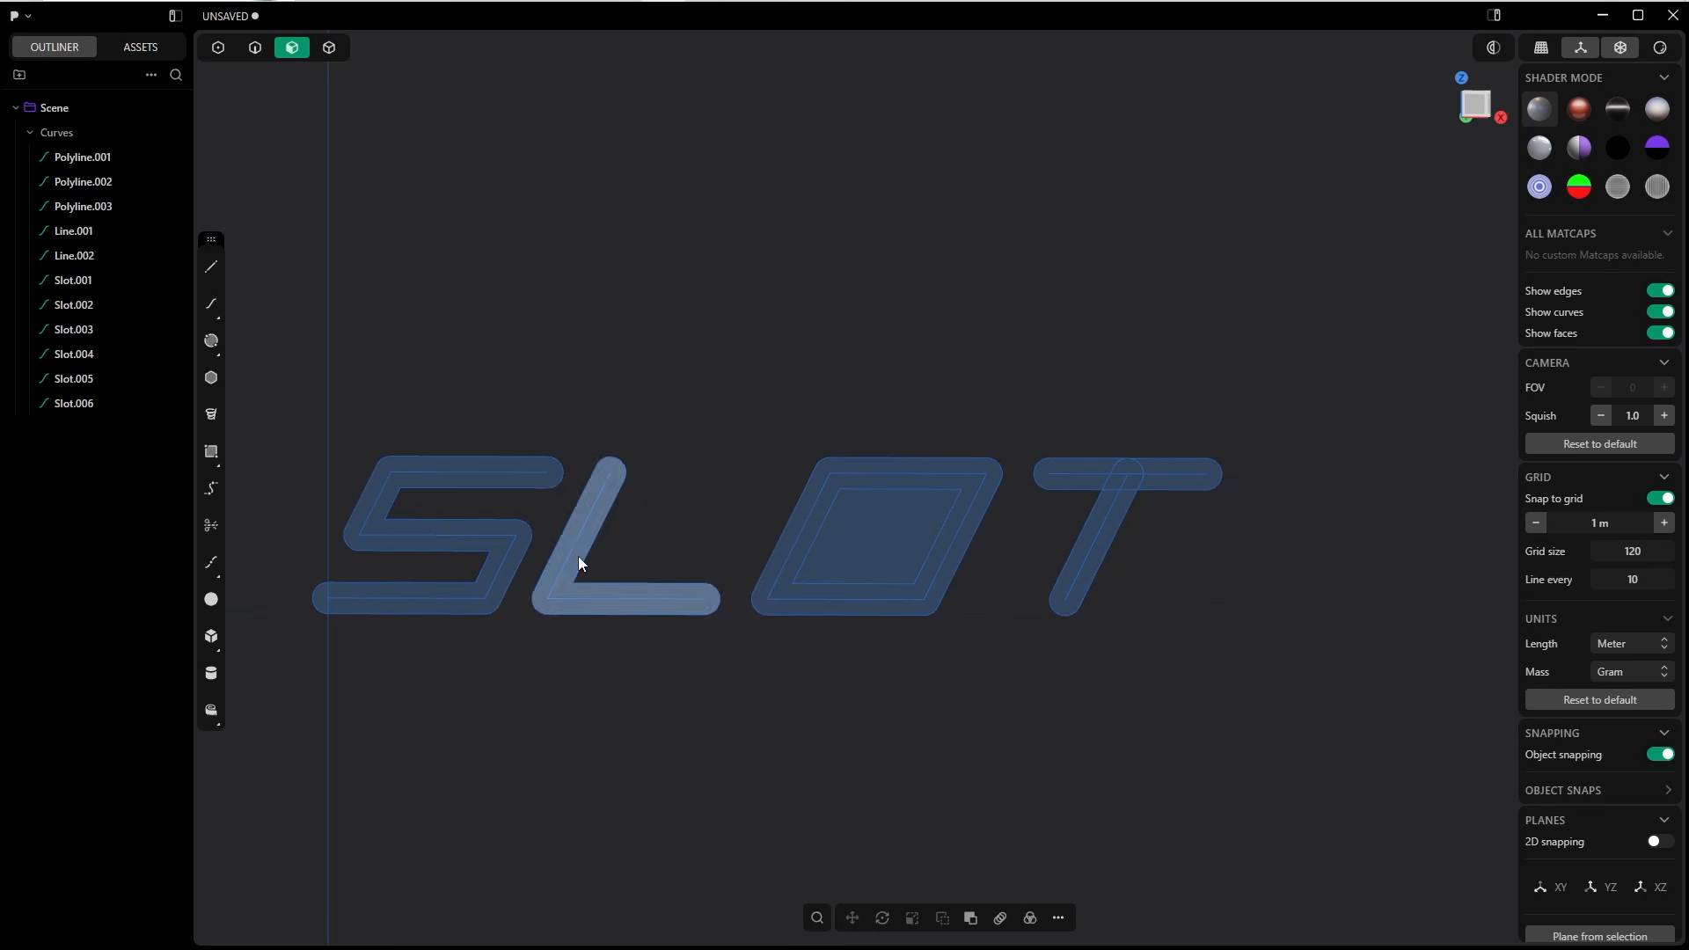
scroll(976, 475, up, 5)
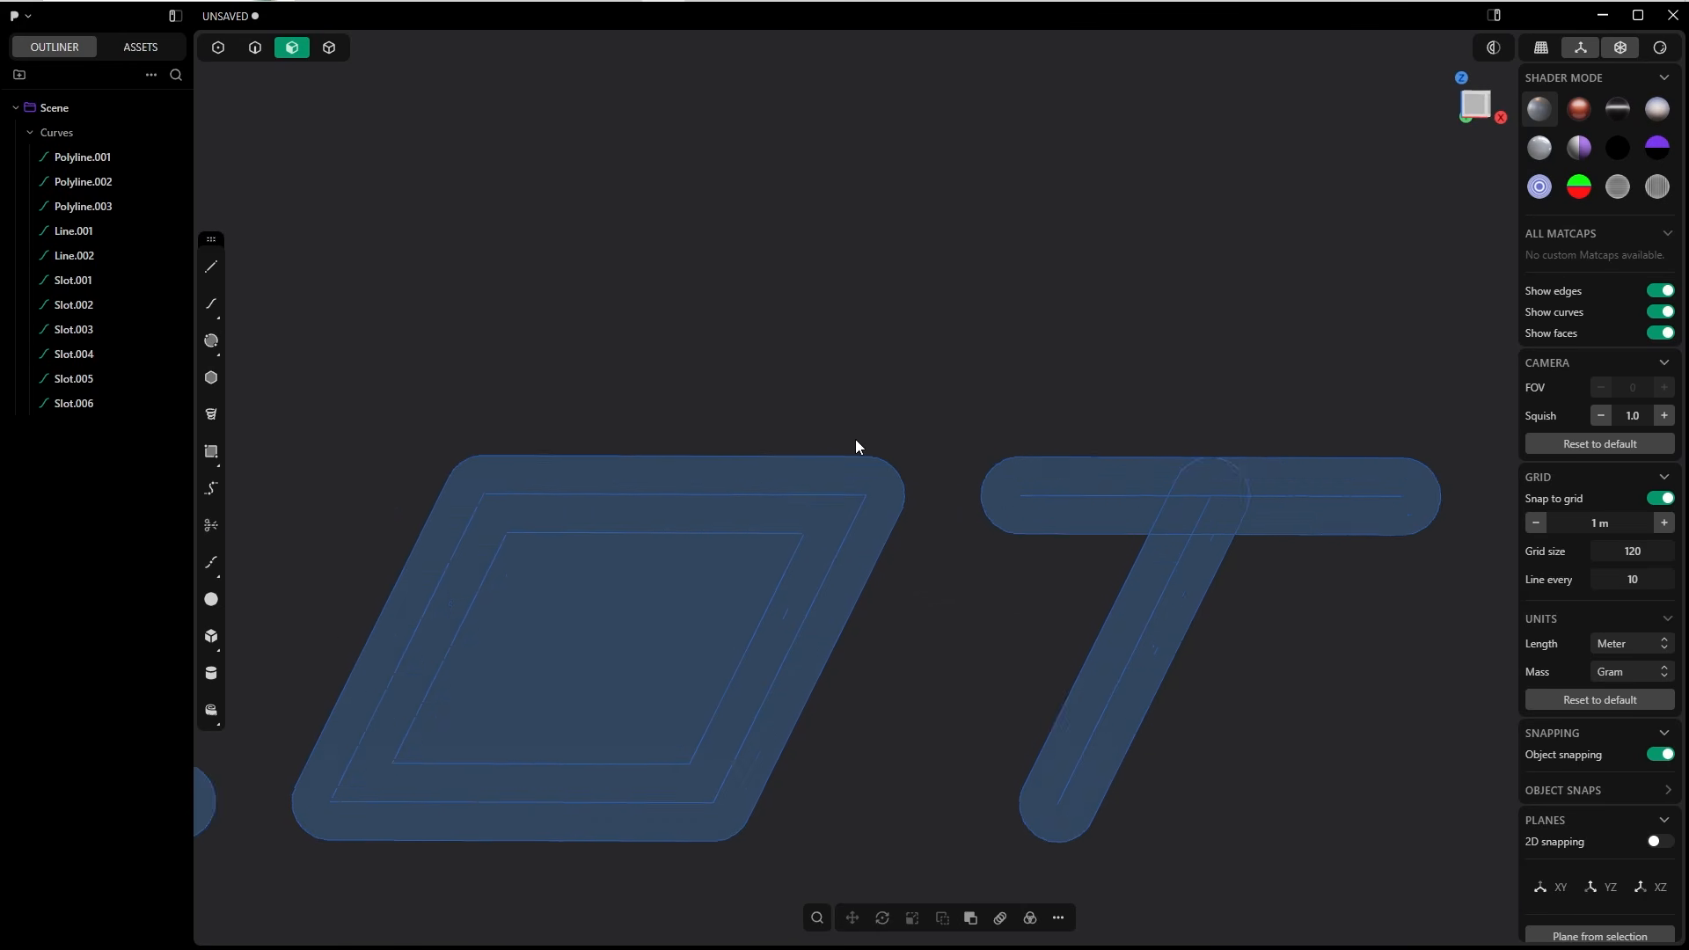
scroll(880, 414, down, 5)
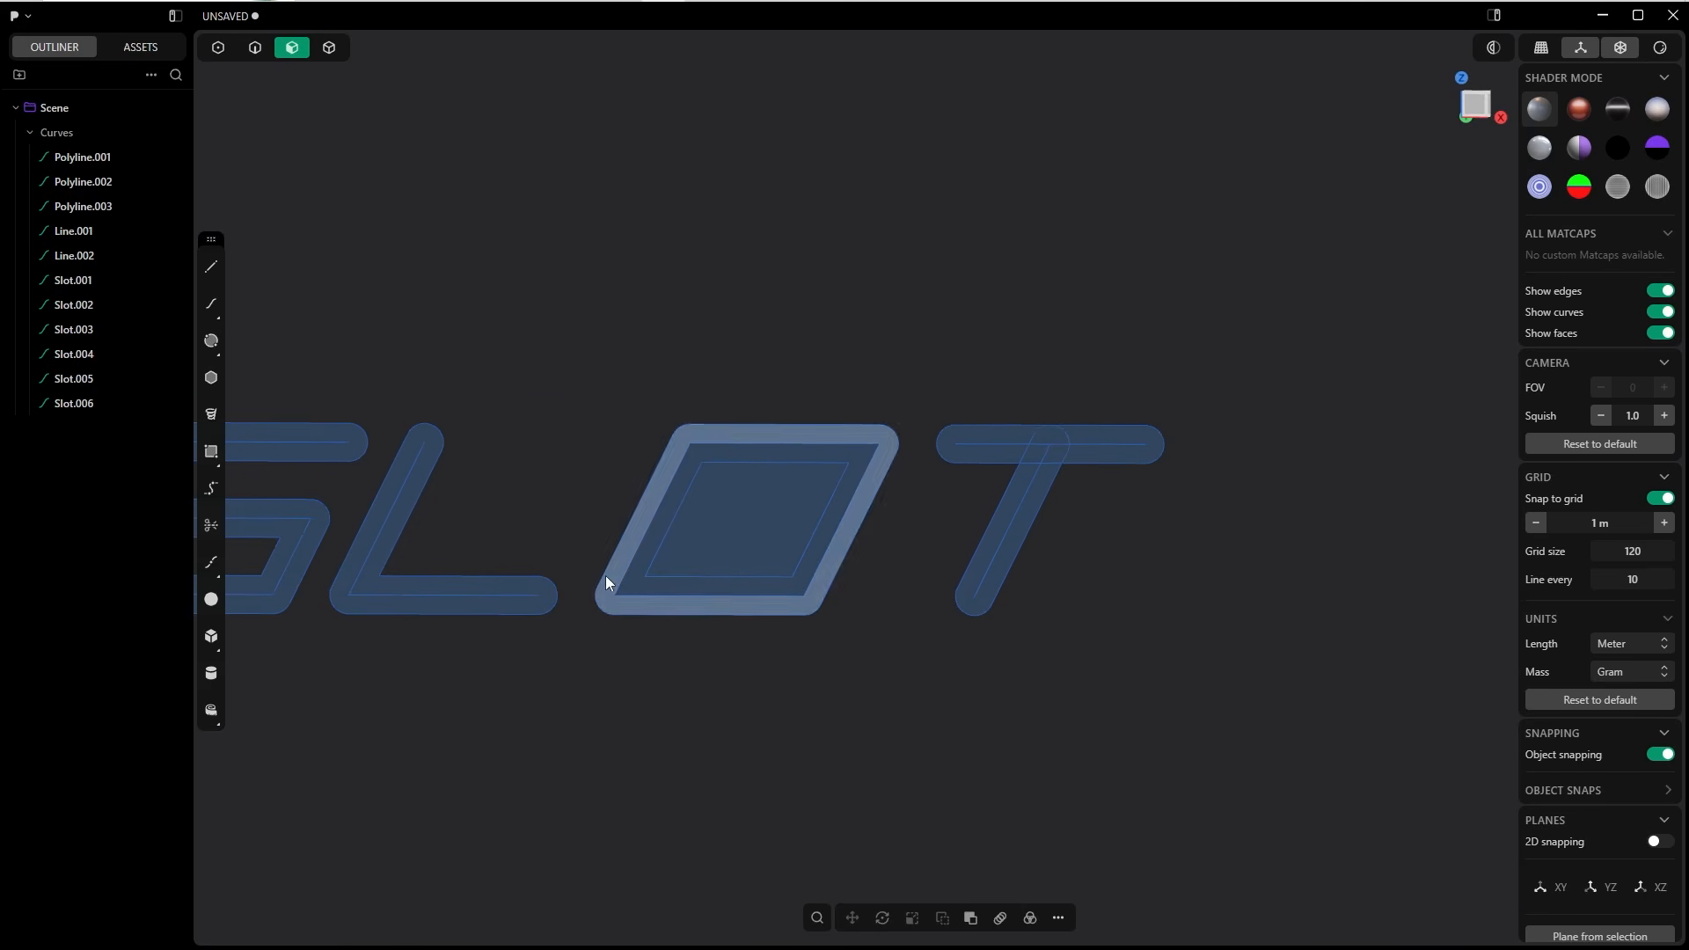
scroll(980, 414, up, 5)
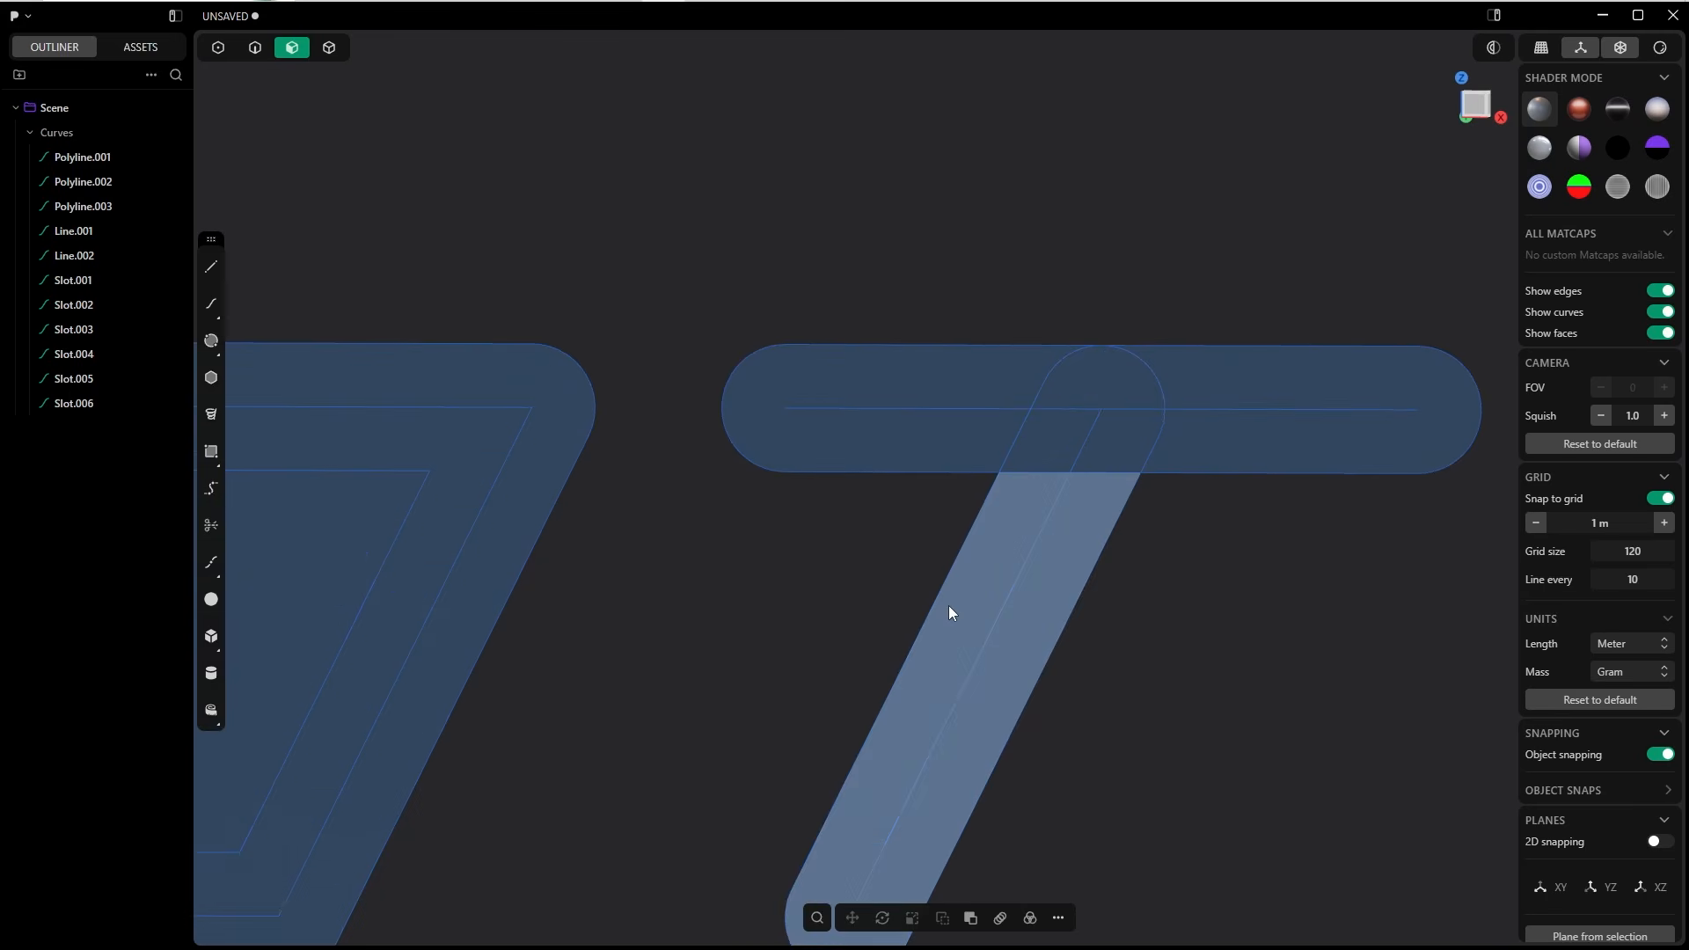
scroll(1090, 308, down, 3)
Trim away the curve segments where the T's crossbar and stem slots overlap, merging them into a single outline.
shift+middle_drag(874, 404, 808, 414)
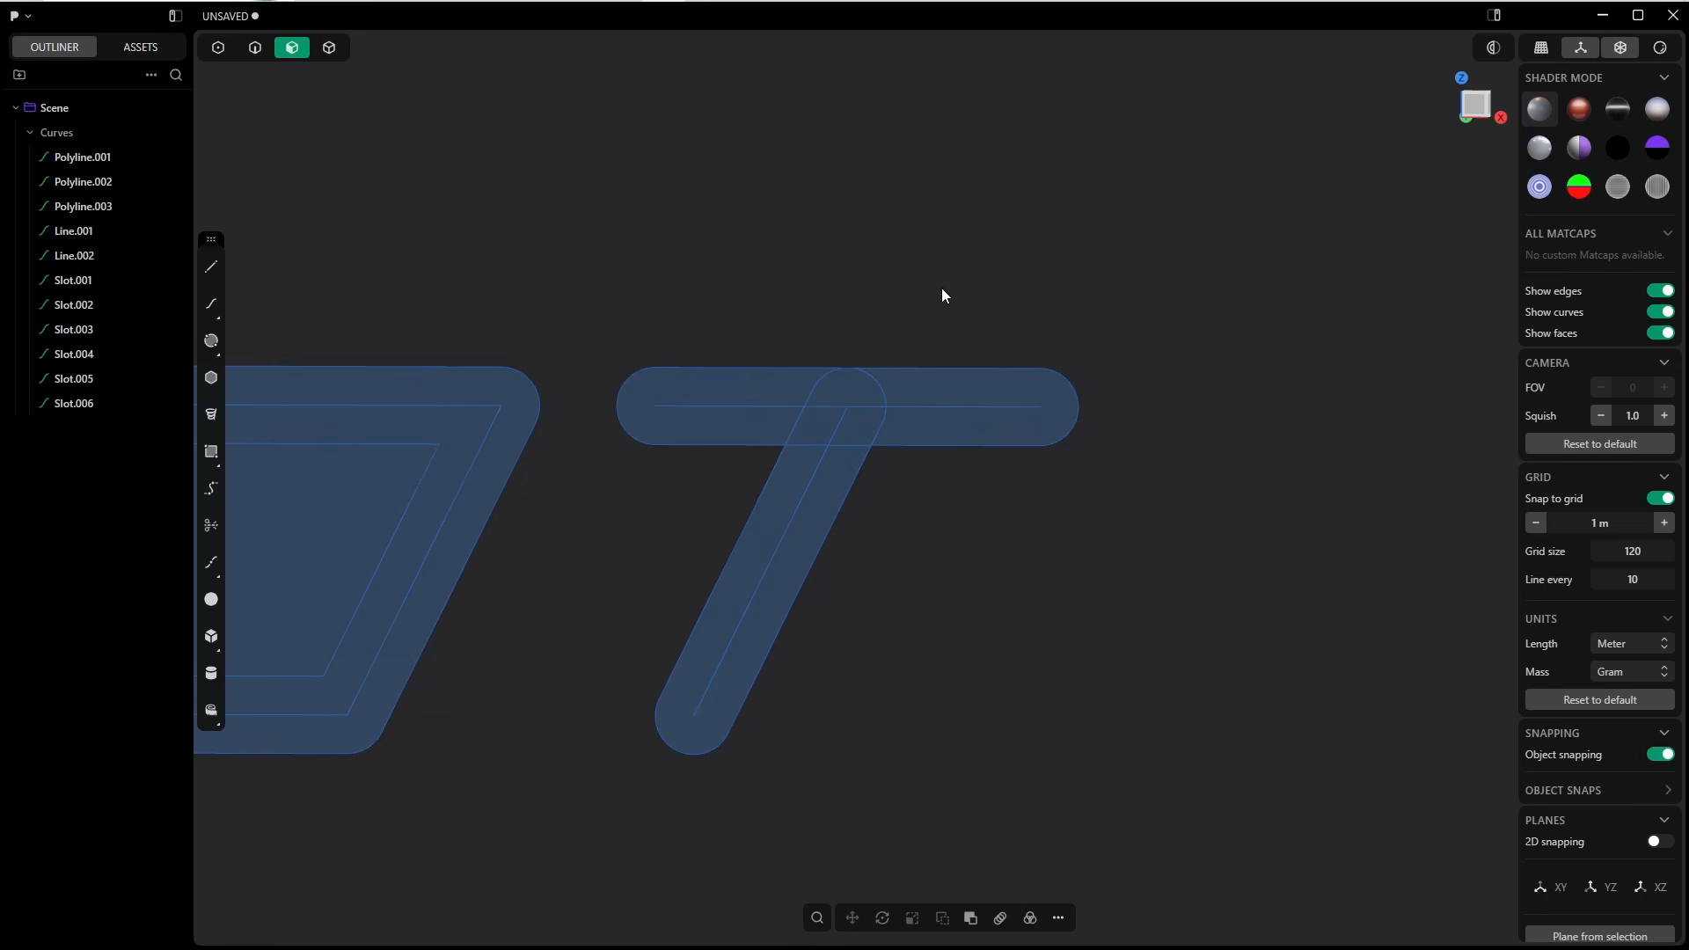
key(t)
click(887, 385)
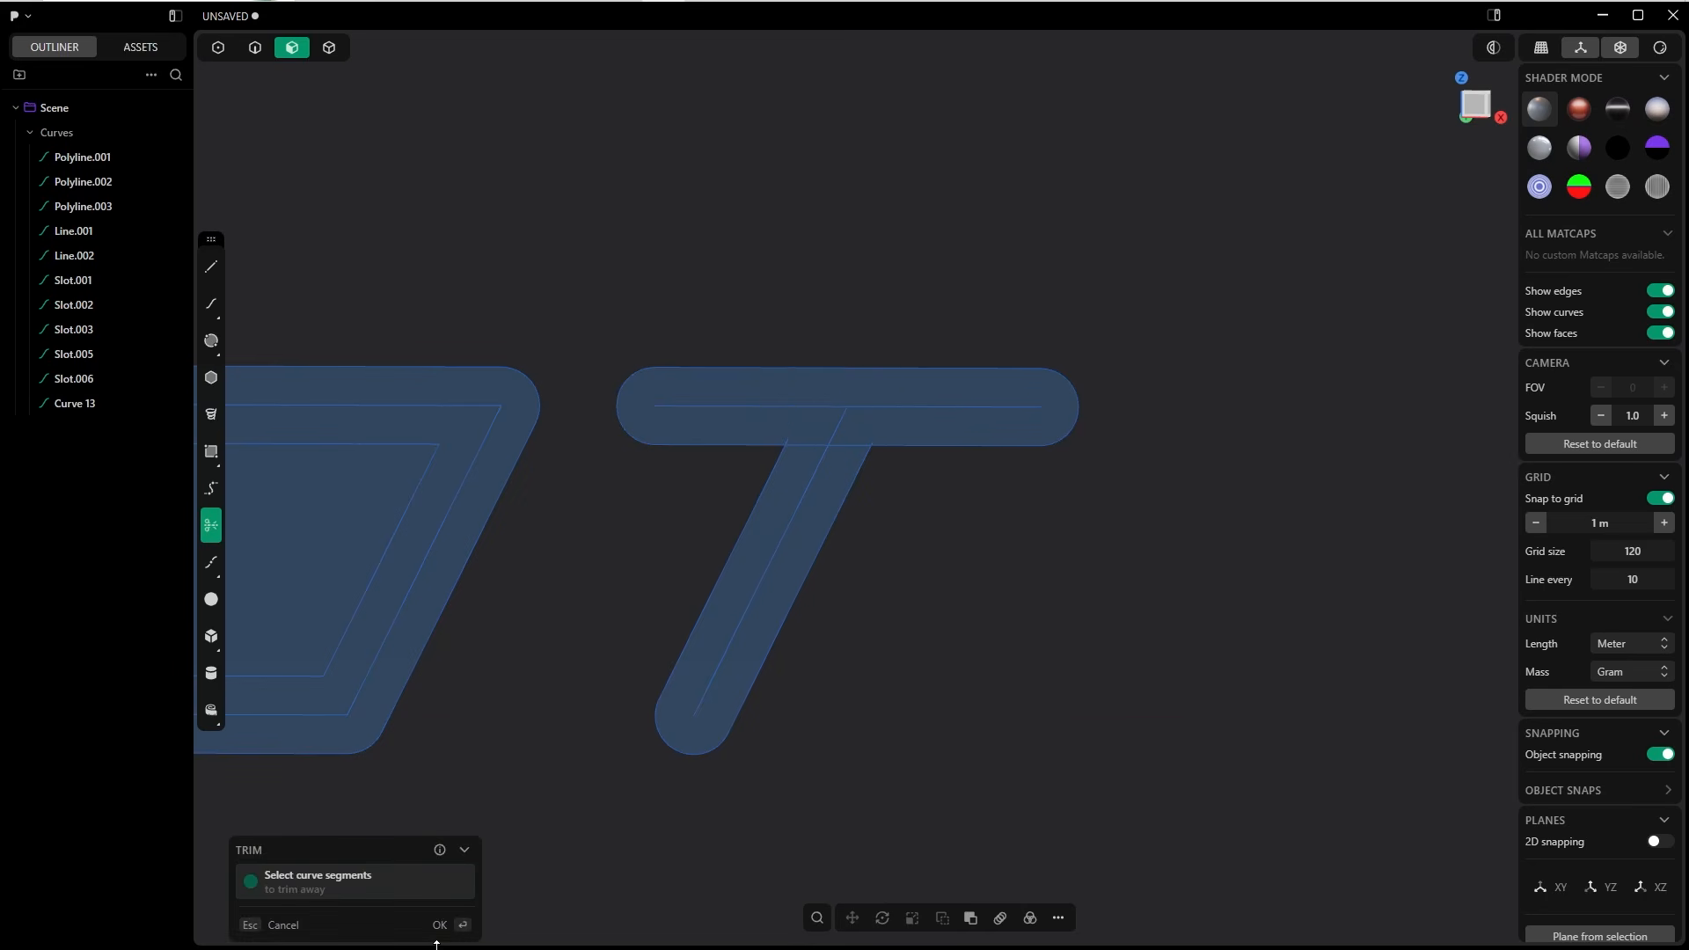
scroll(690, 550, up, 3)
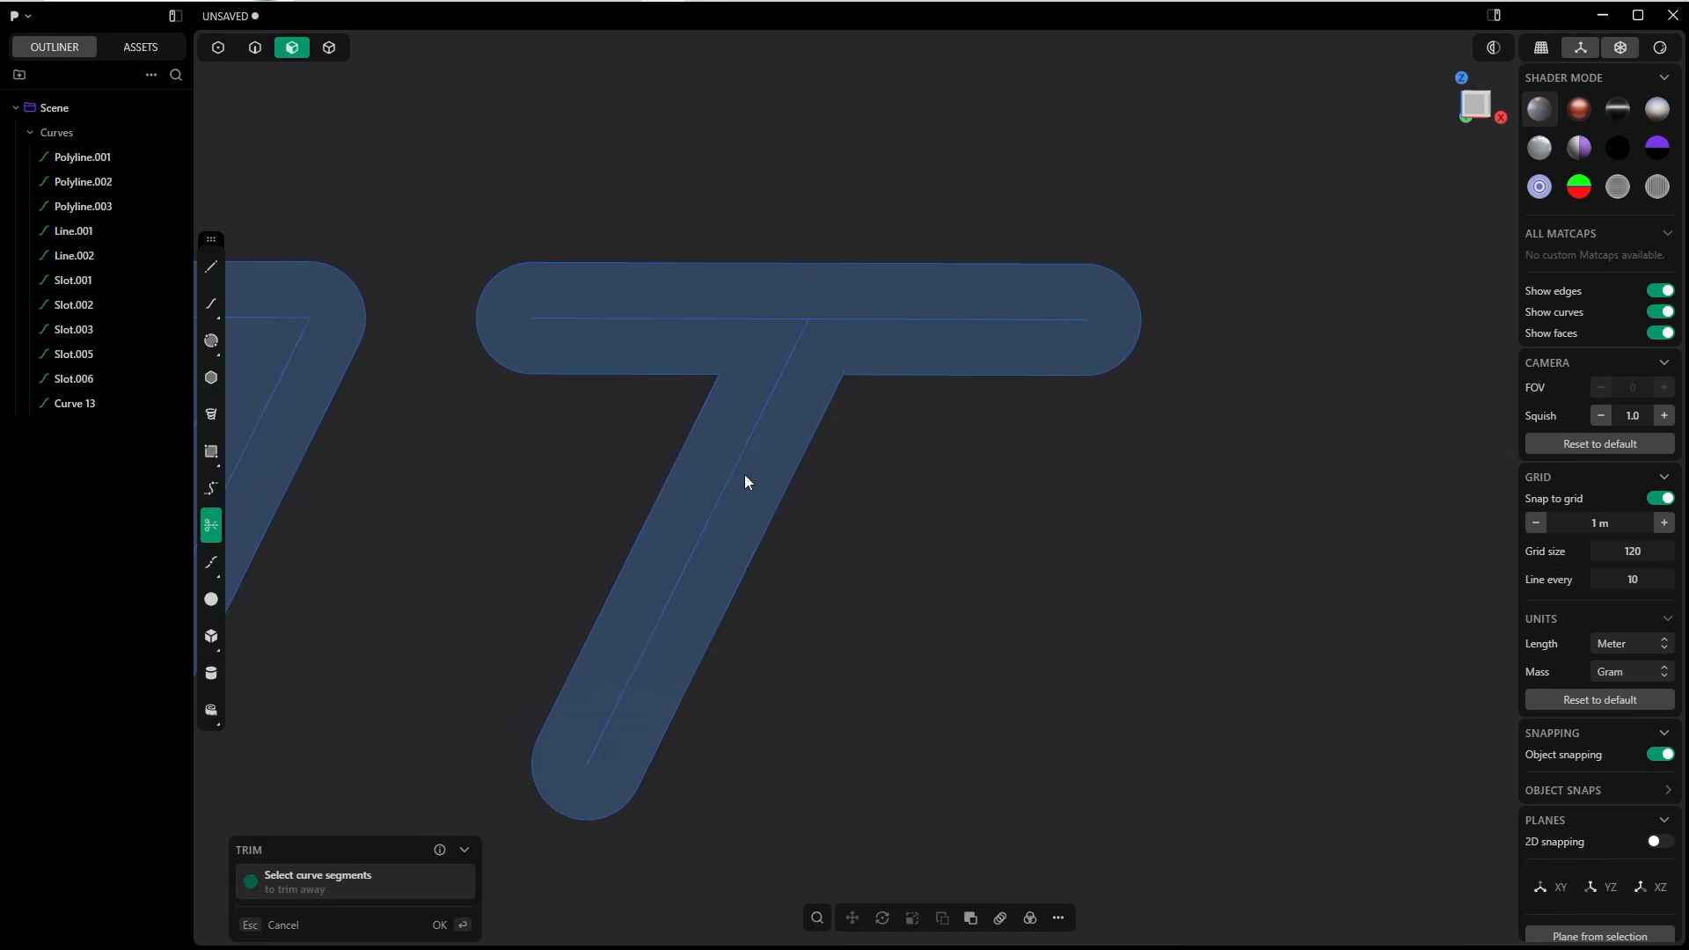
click(440, 925)
scroll(858, 379, down, 3)
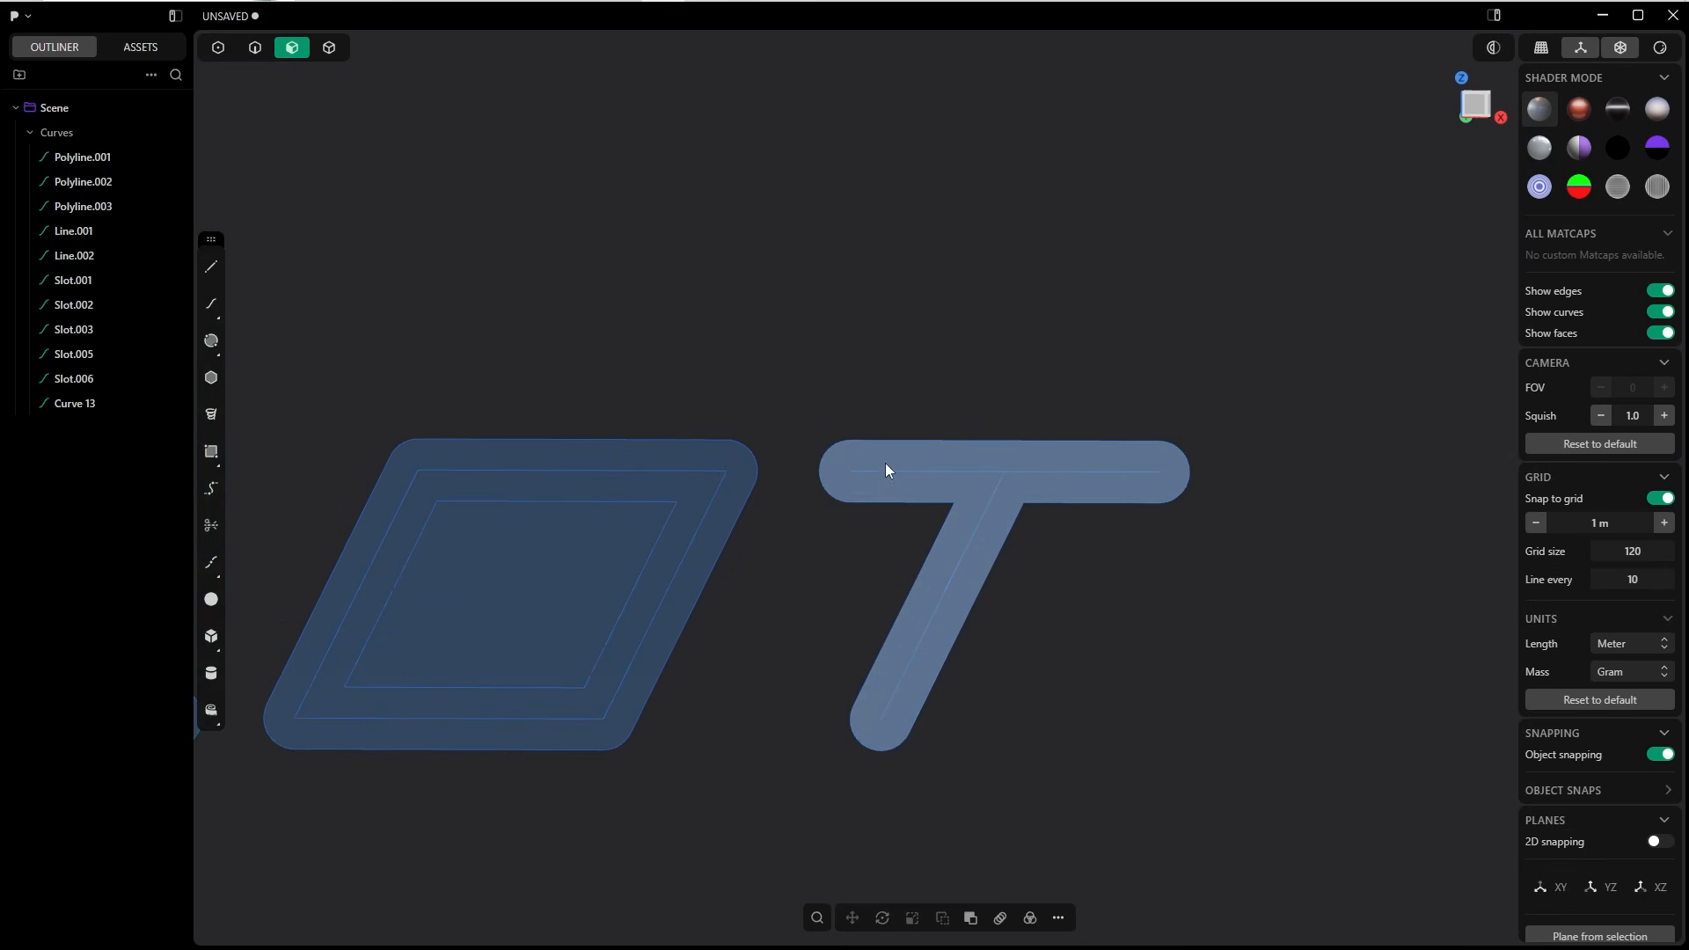
Select the original centreline curves inside the letters in edge selection mode, then group them and hide the group.
key(Tab)
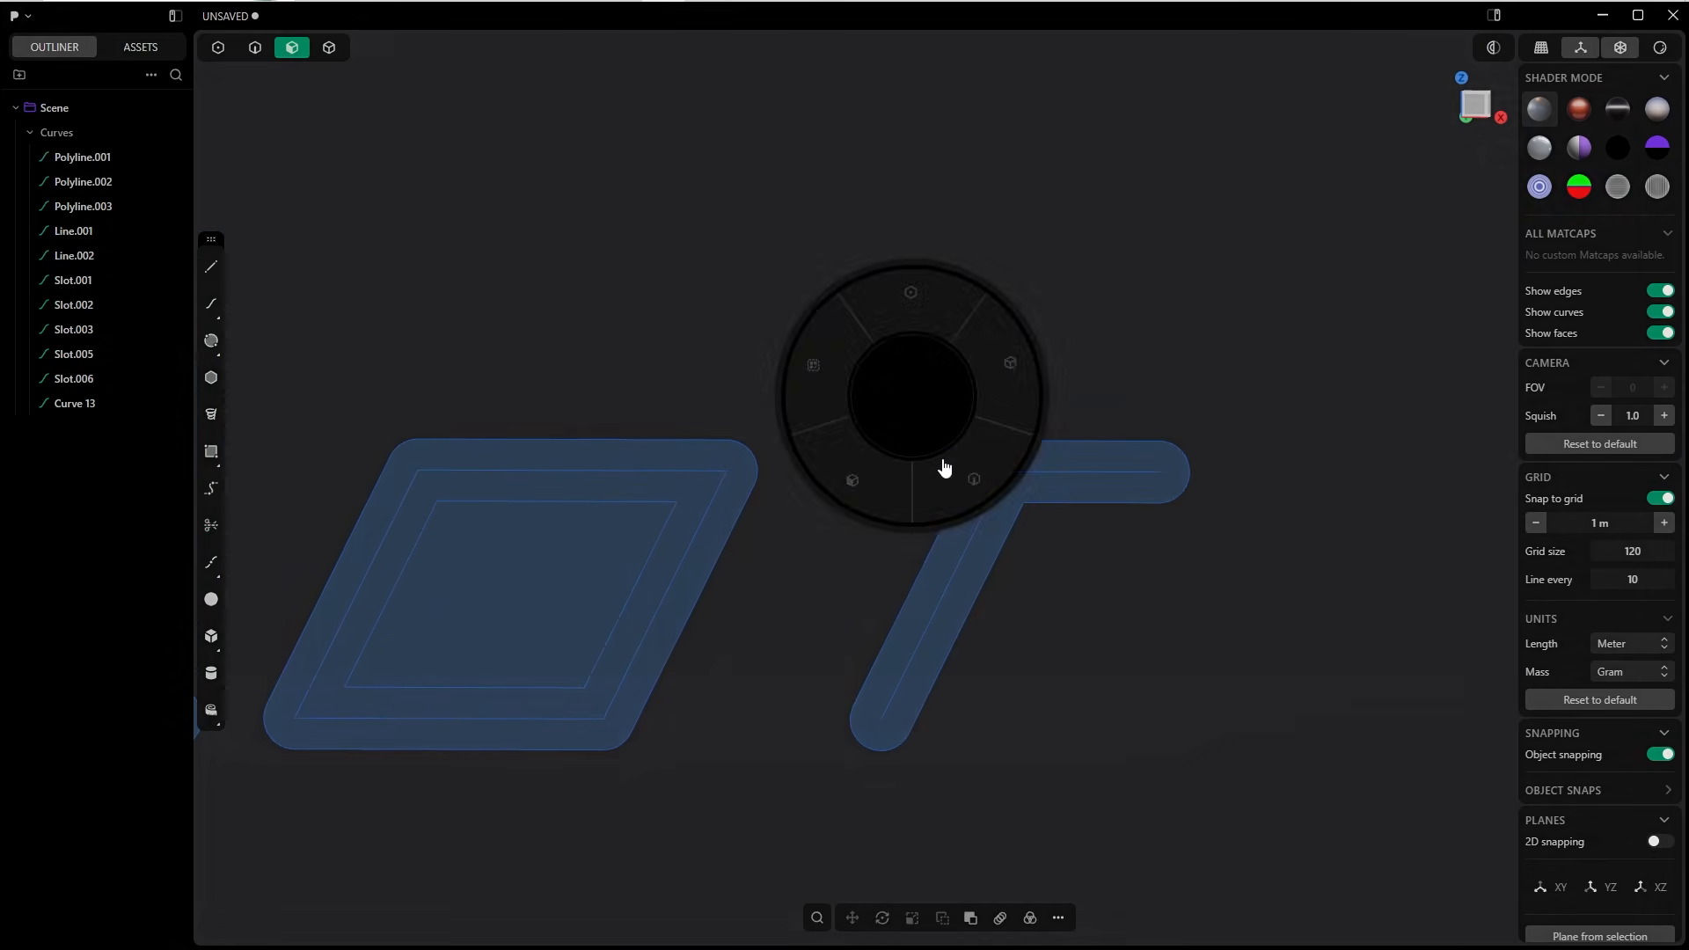
click(946, 467)
click(975, 533)
shift+click(954, 476)
shift+click(637, 475)
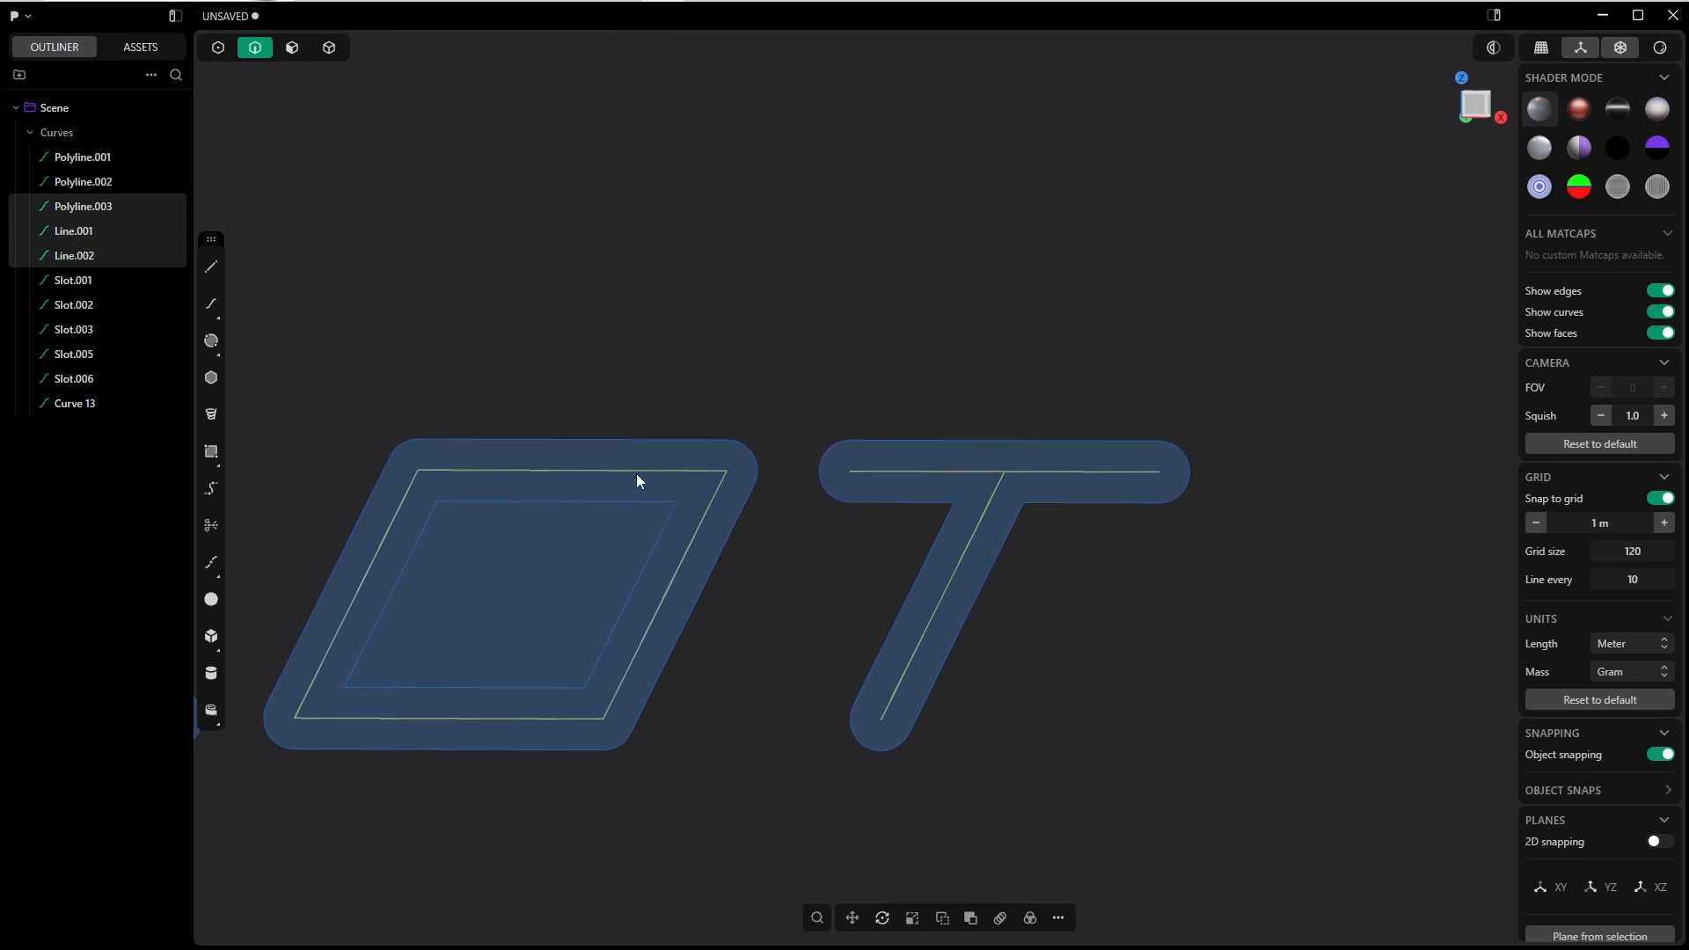
shift+middle_drag(245, 406, 1084, 348)
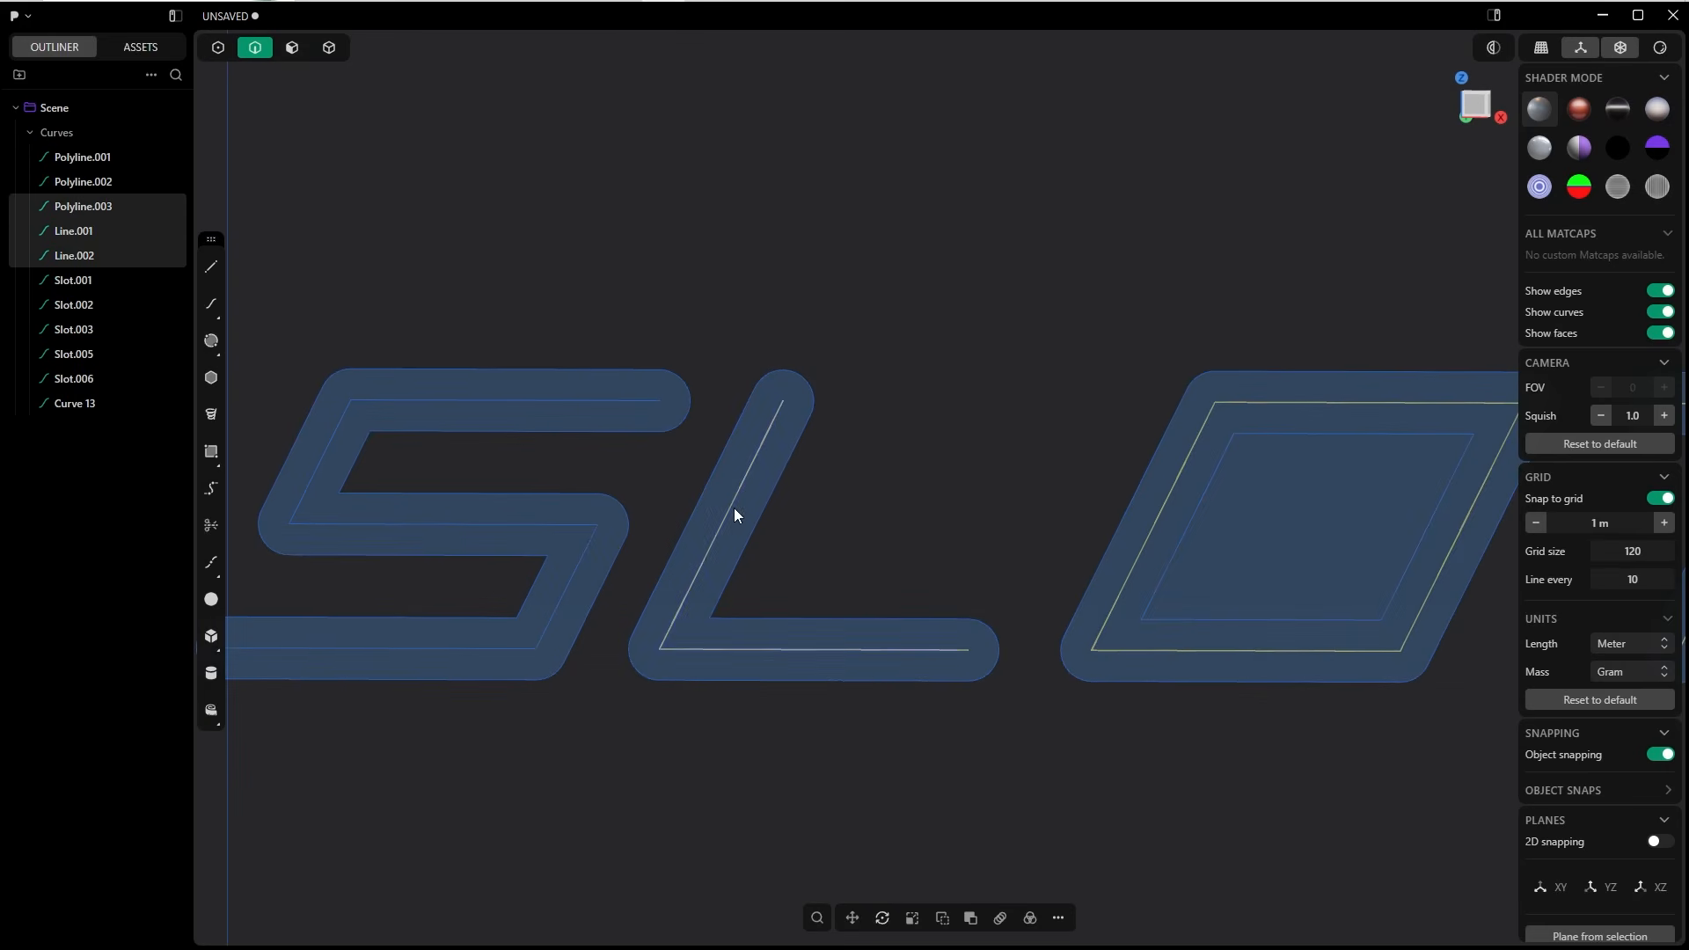
shift+click(734, 510)
key(ctrl+g)
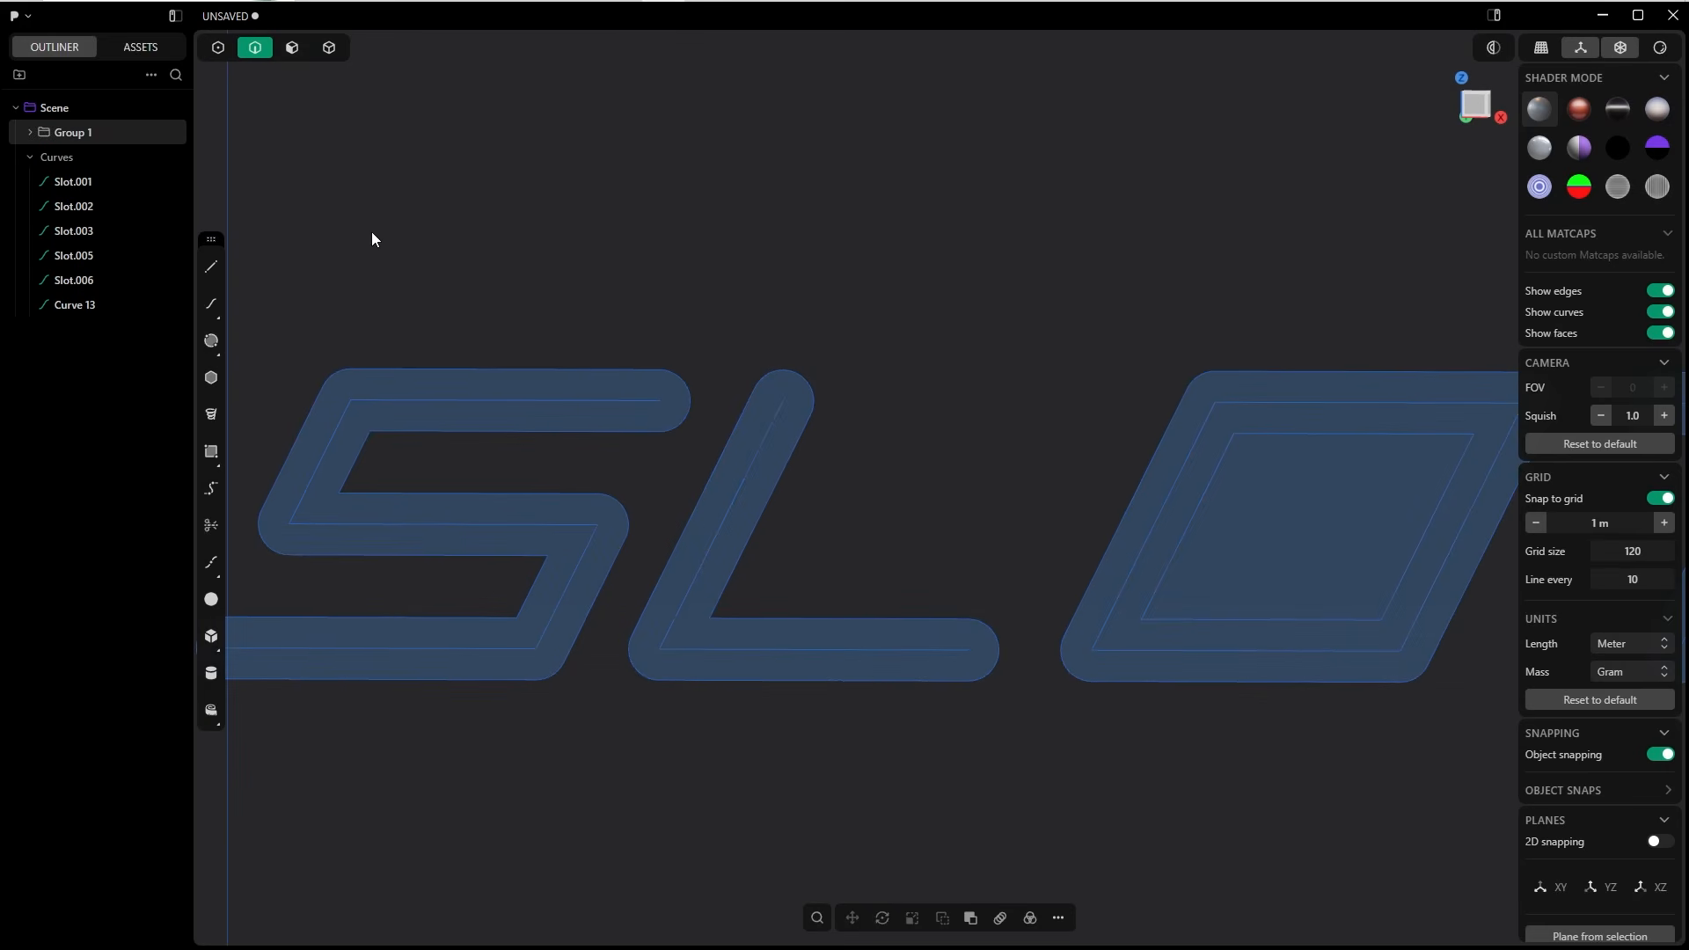
click(143, 132)
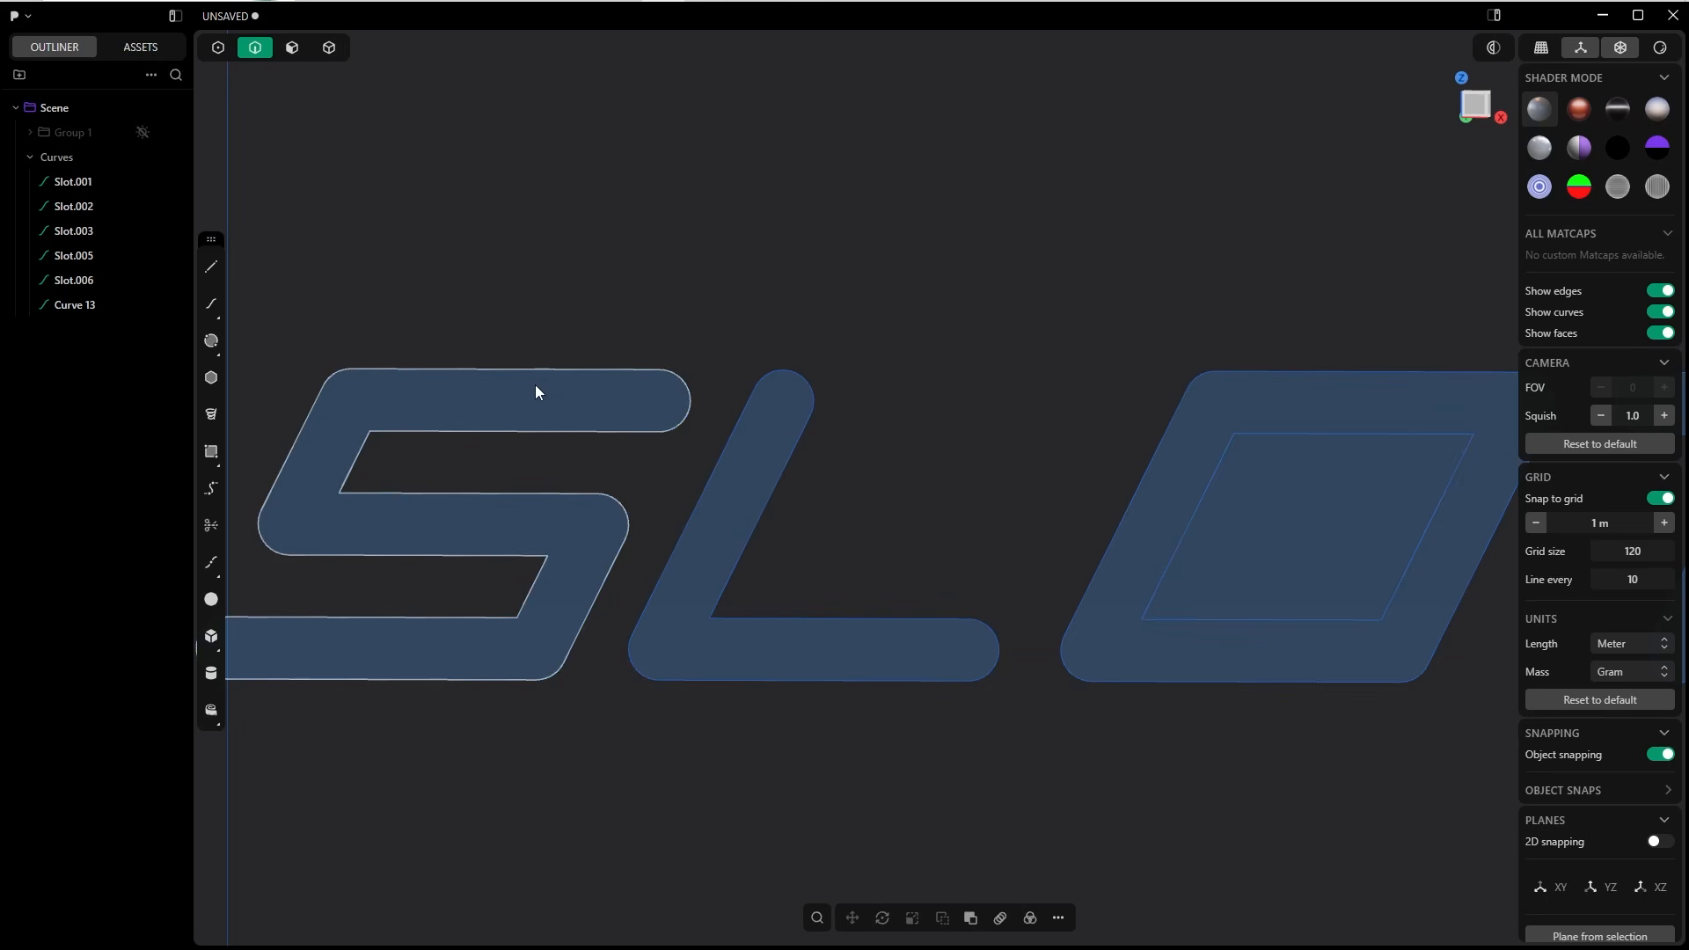
Try extruding the S, L and T regions and the O's ring region by 2 m as solids.
scroll(534, 388, down, 3)
middle_drag(717, 297, 781, 484)
key(Tab)
scroll(678, 506, up, 2)
click(665, 503)
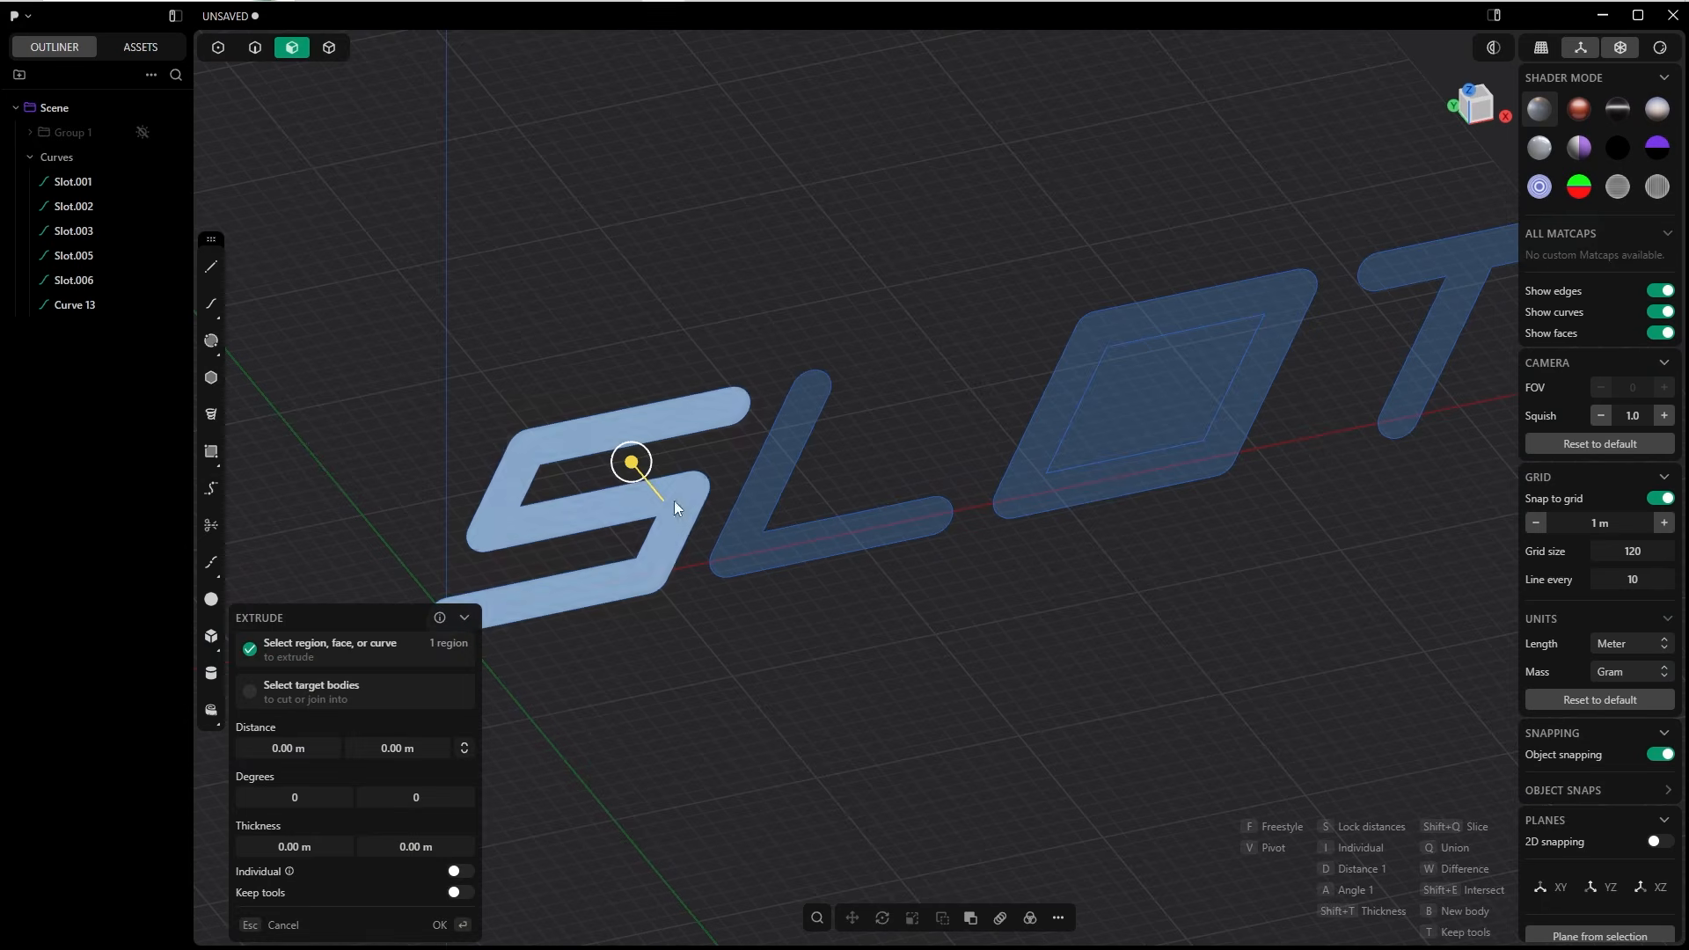
click(755, 490)
click(1071, 370)
shift+middle_drag(1072, 302, 976, 345)
click(1291, 294)
scroll(884, 364, down, 3)
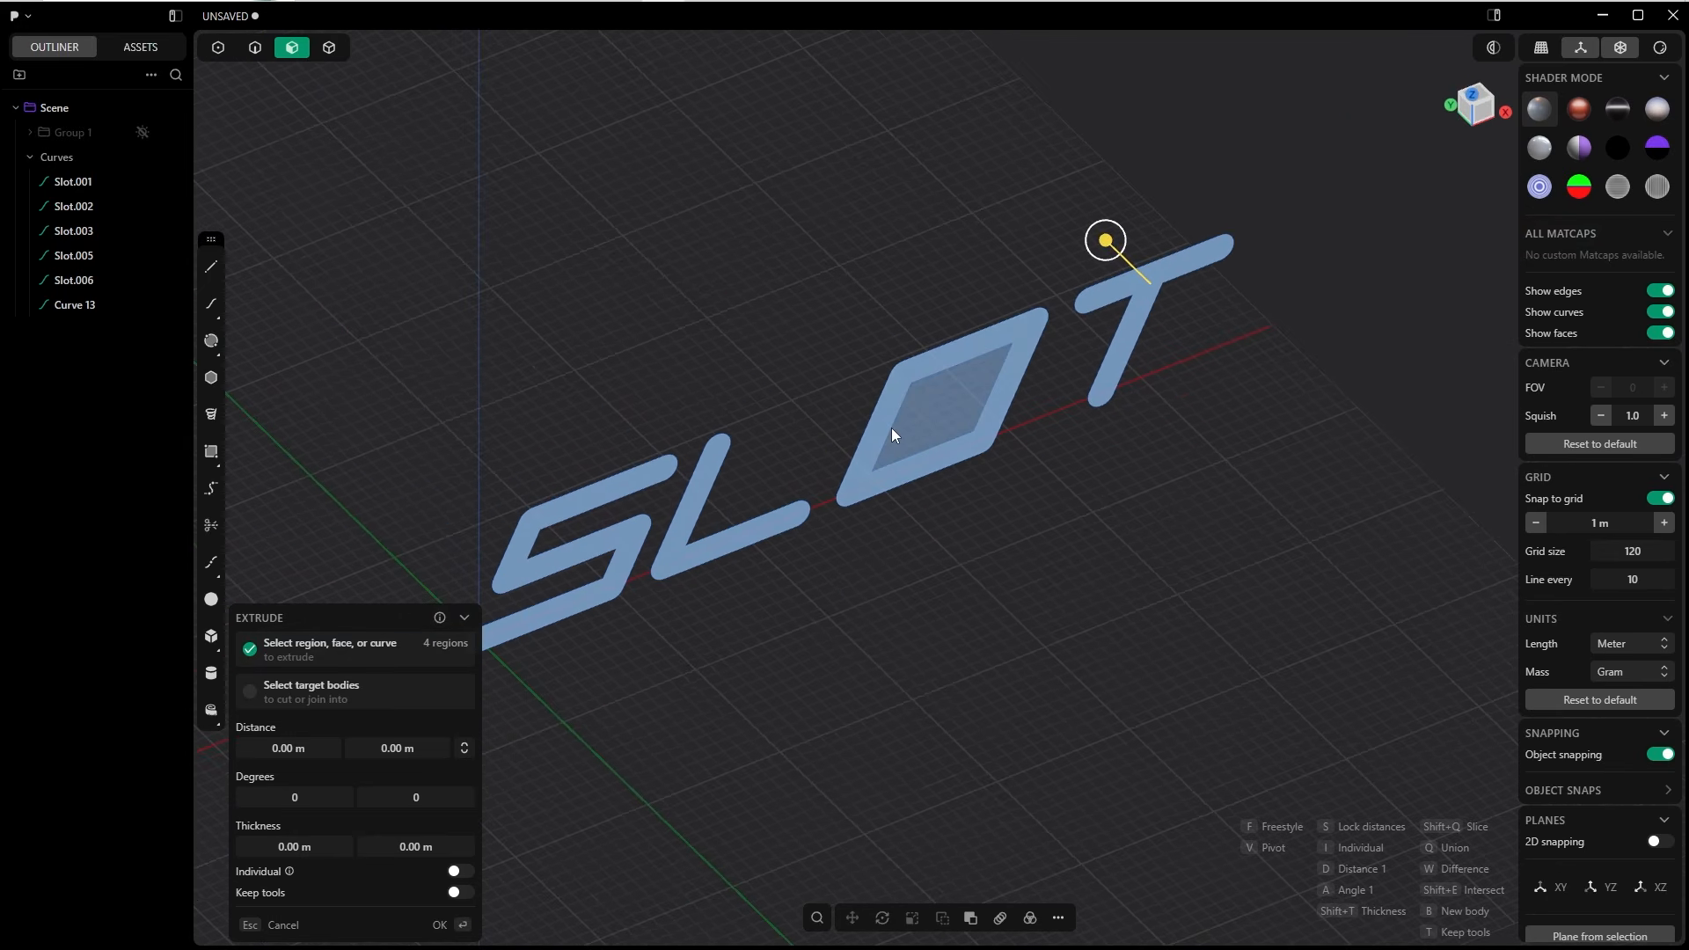
drag(1106, 241, 1123, 257)
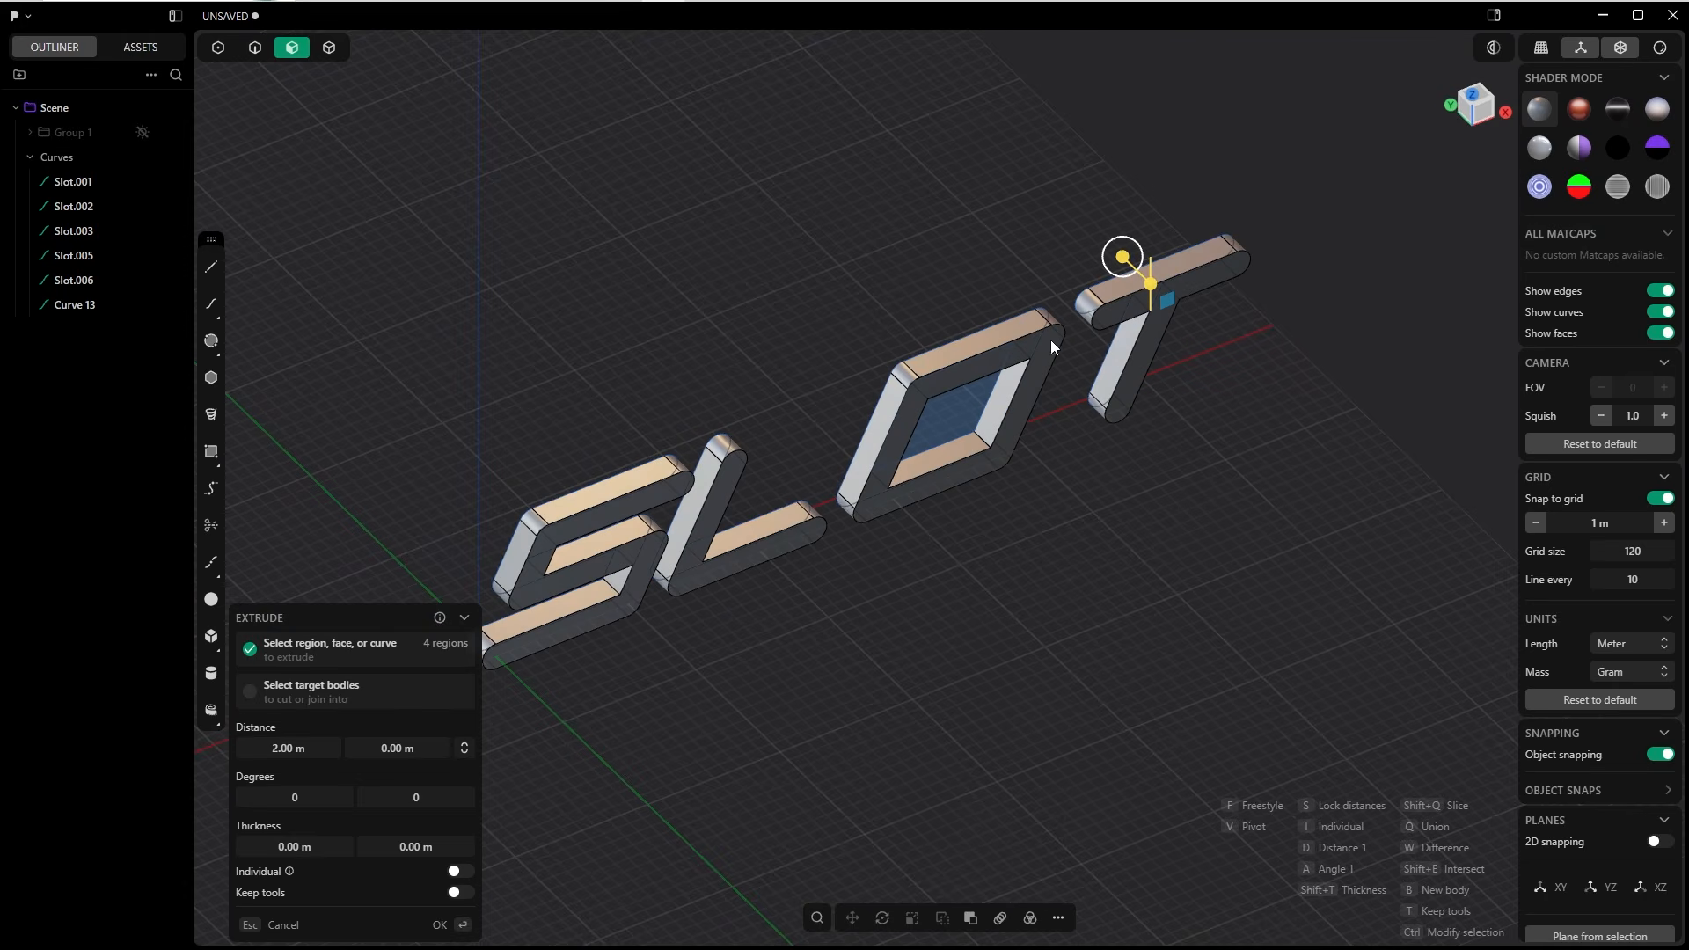
key(KP_7)
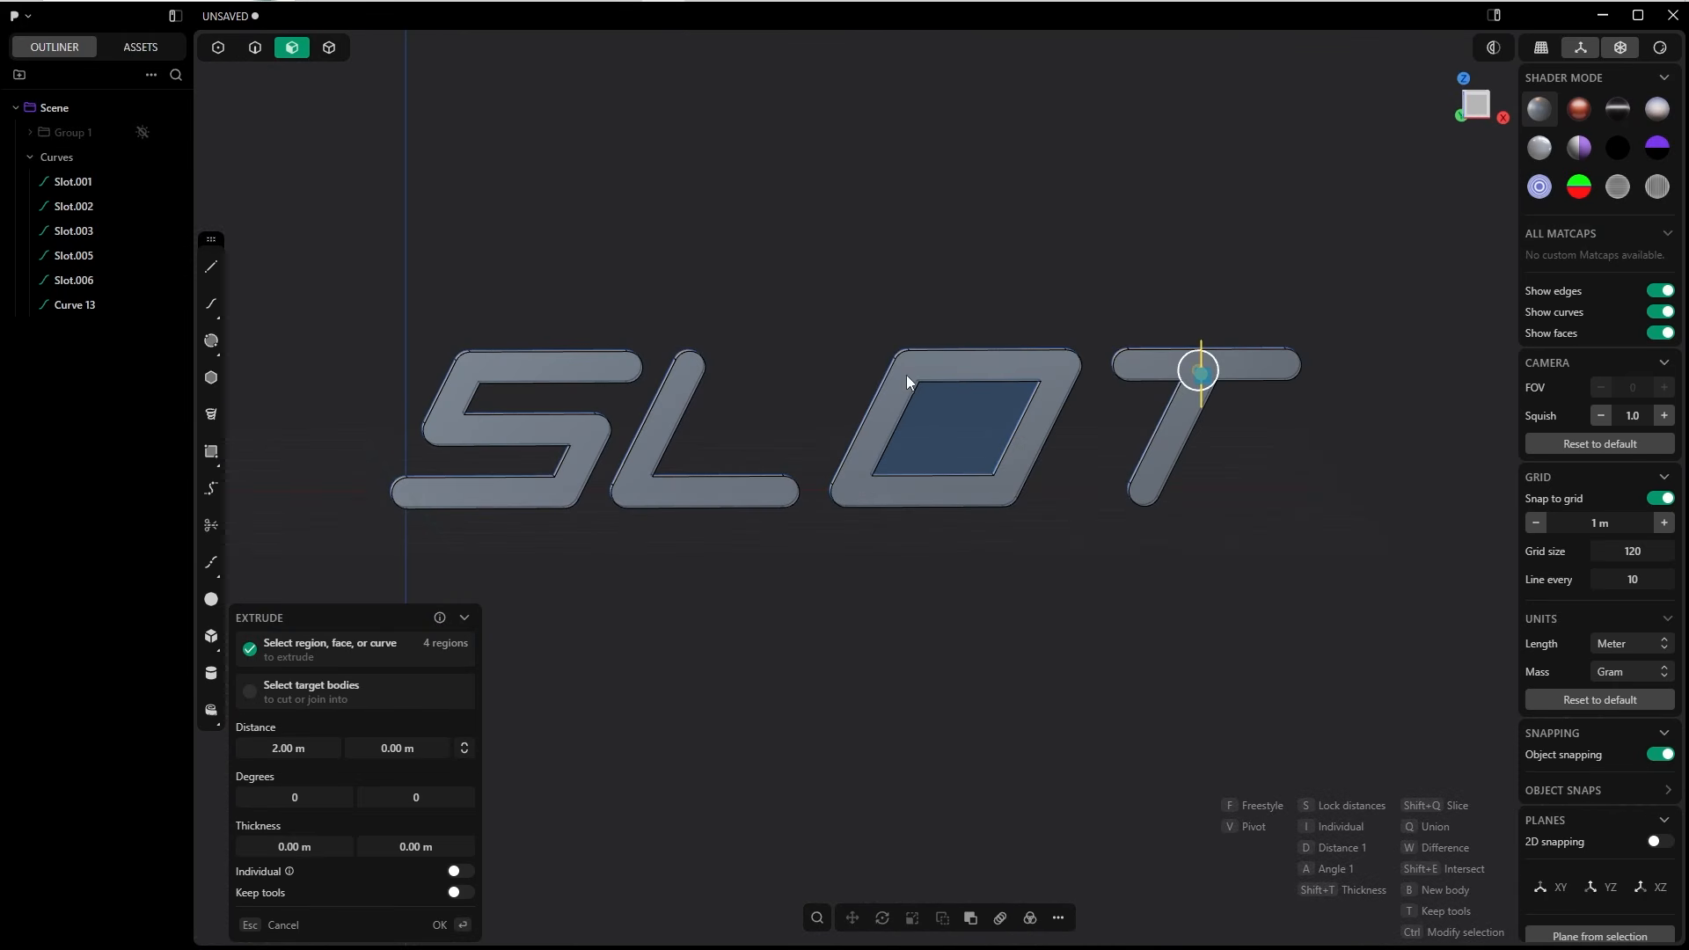
middle_drag(906, 375, 630, 563)
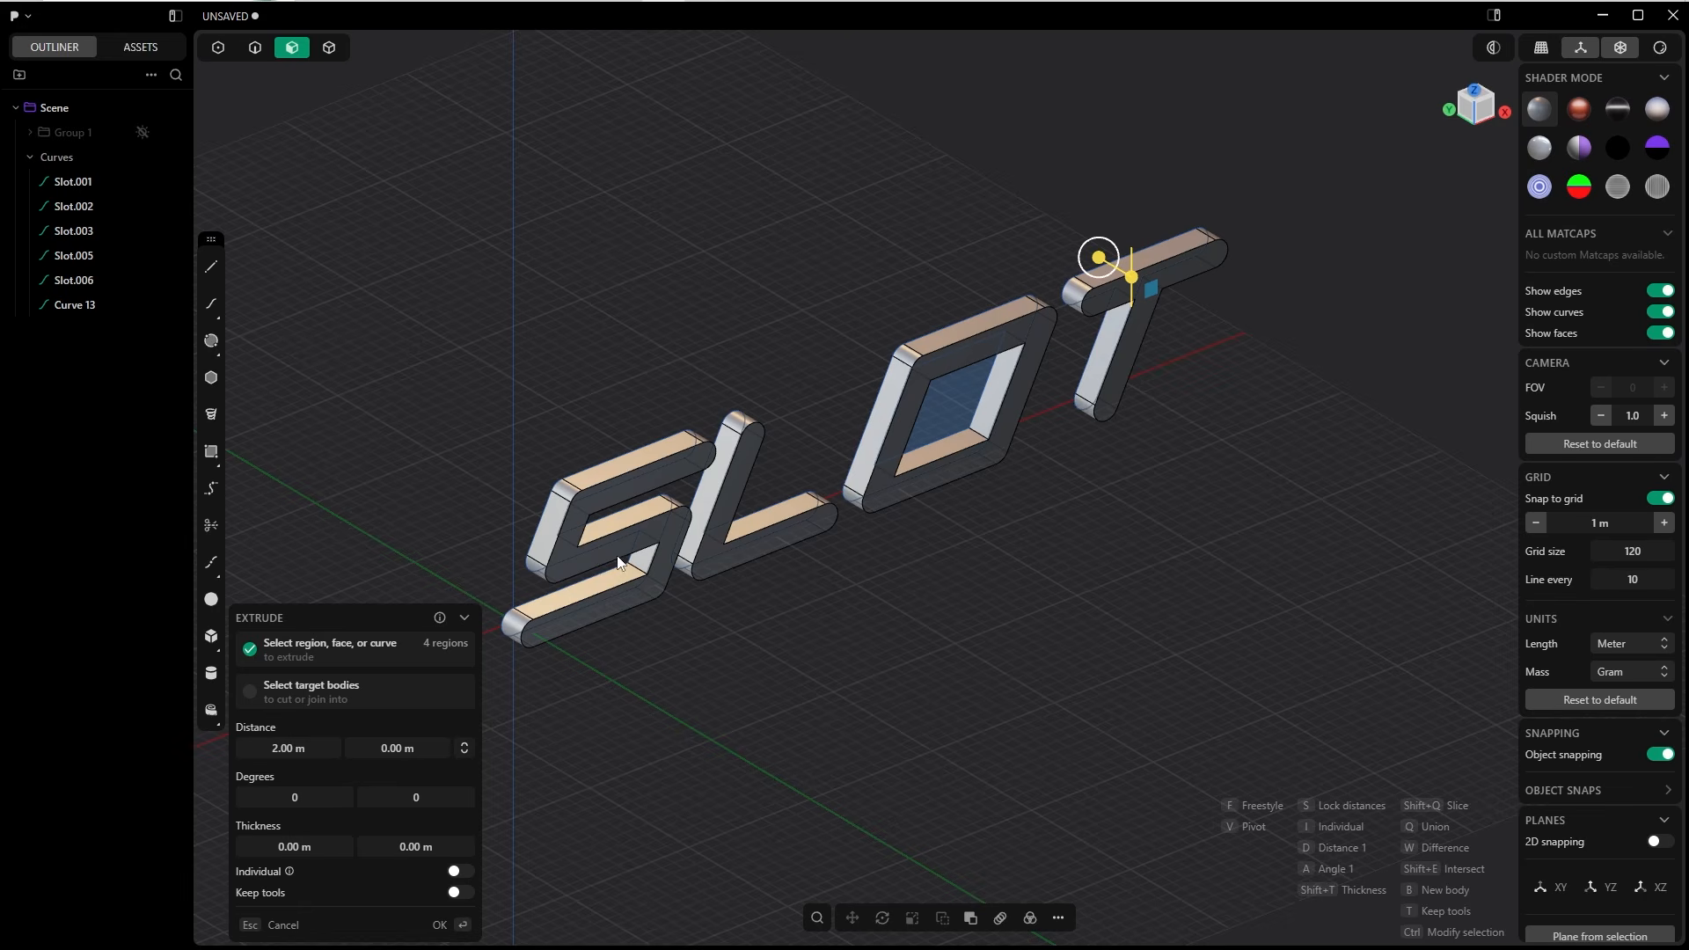
key(Escape)
key(Escape)
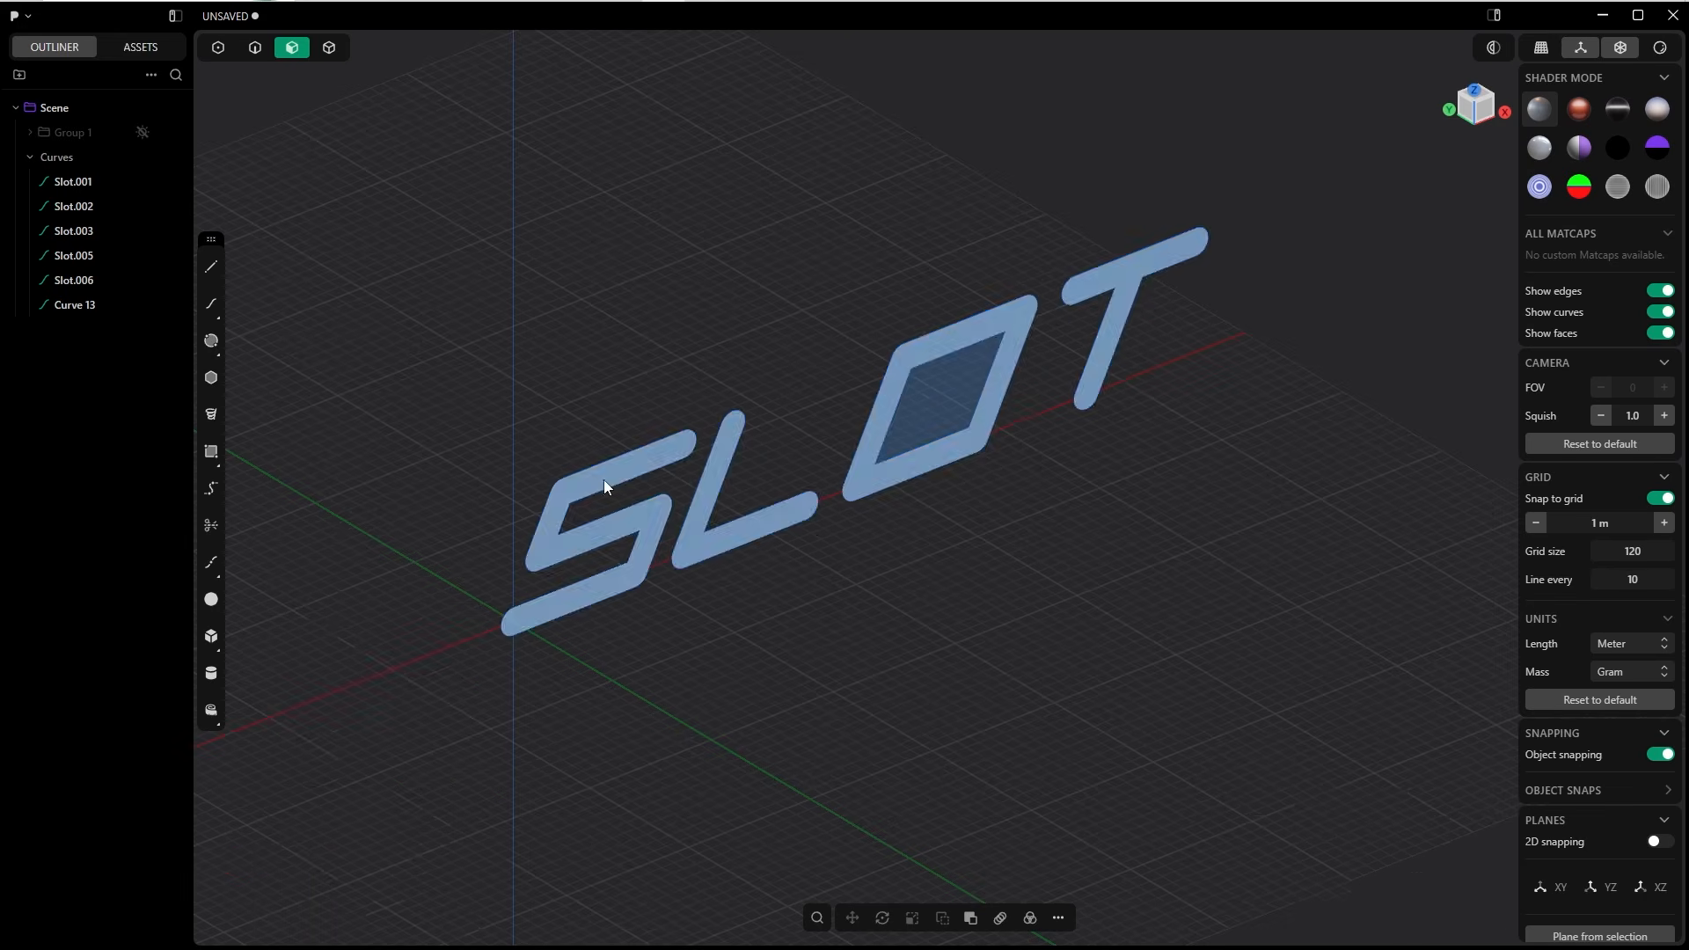
Select the outline curves of the S, L, O and T in edge selection mode, including the O's inner outline.
scroll(646, 380, up, 2)
key(Tab)
click(641, 482)
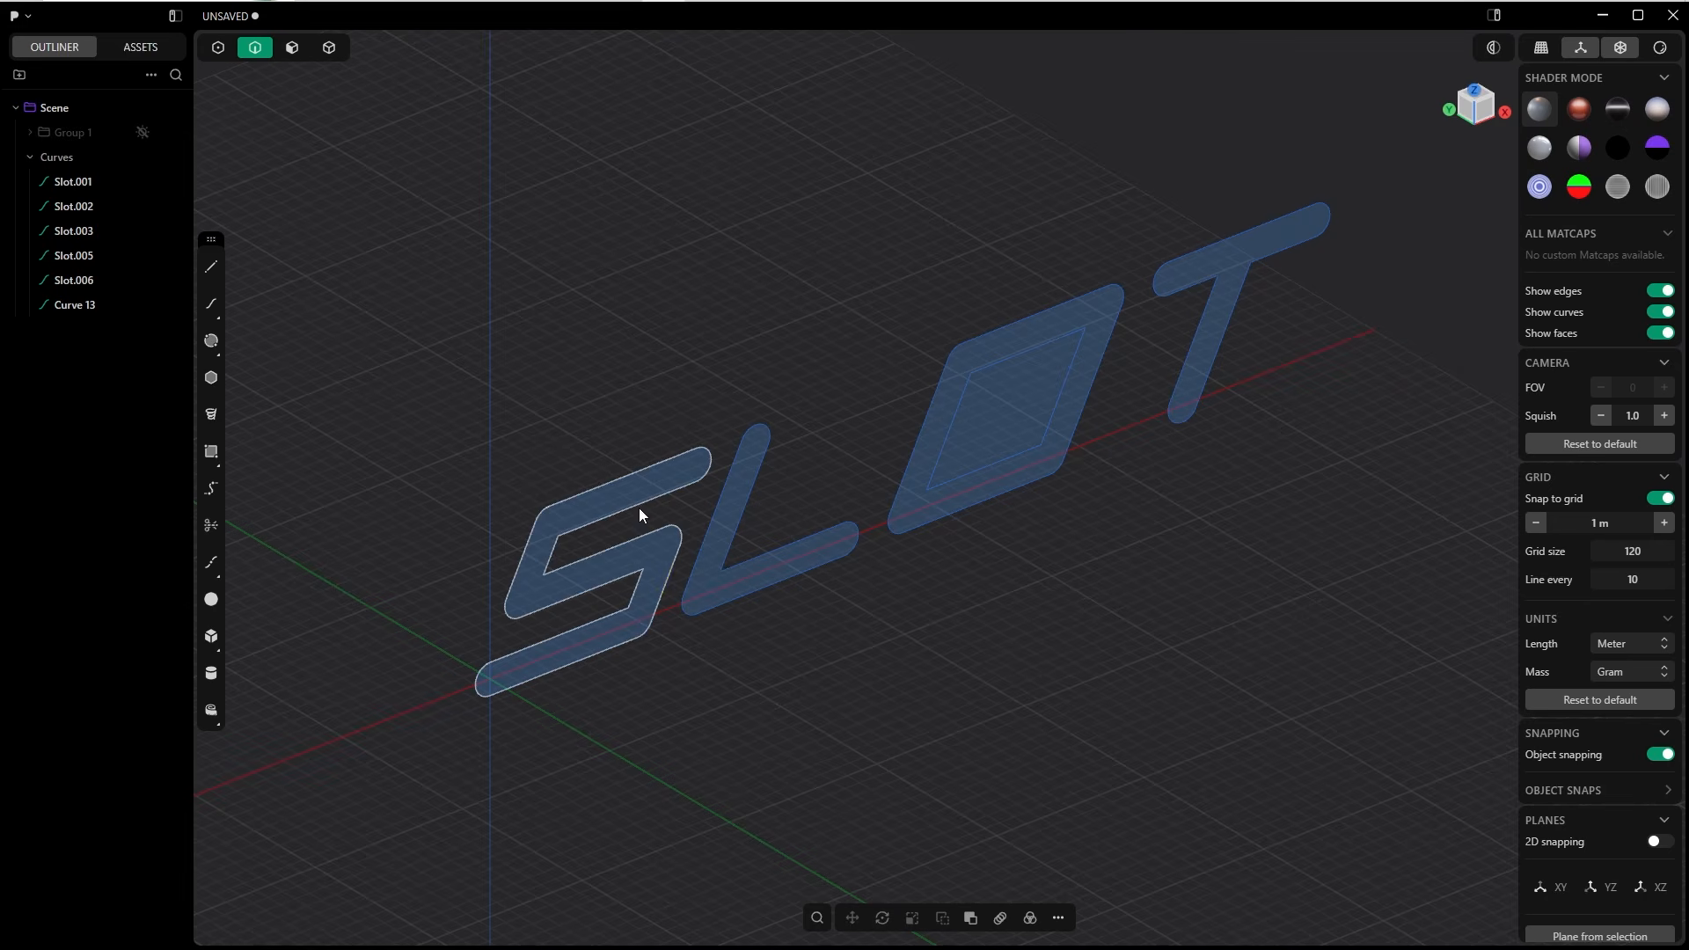
click(639, 510)
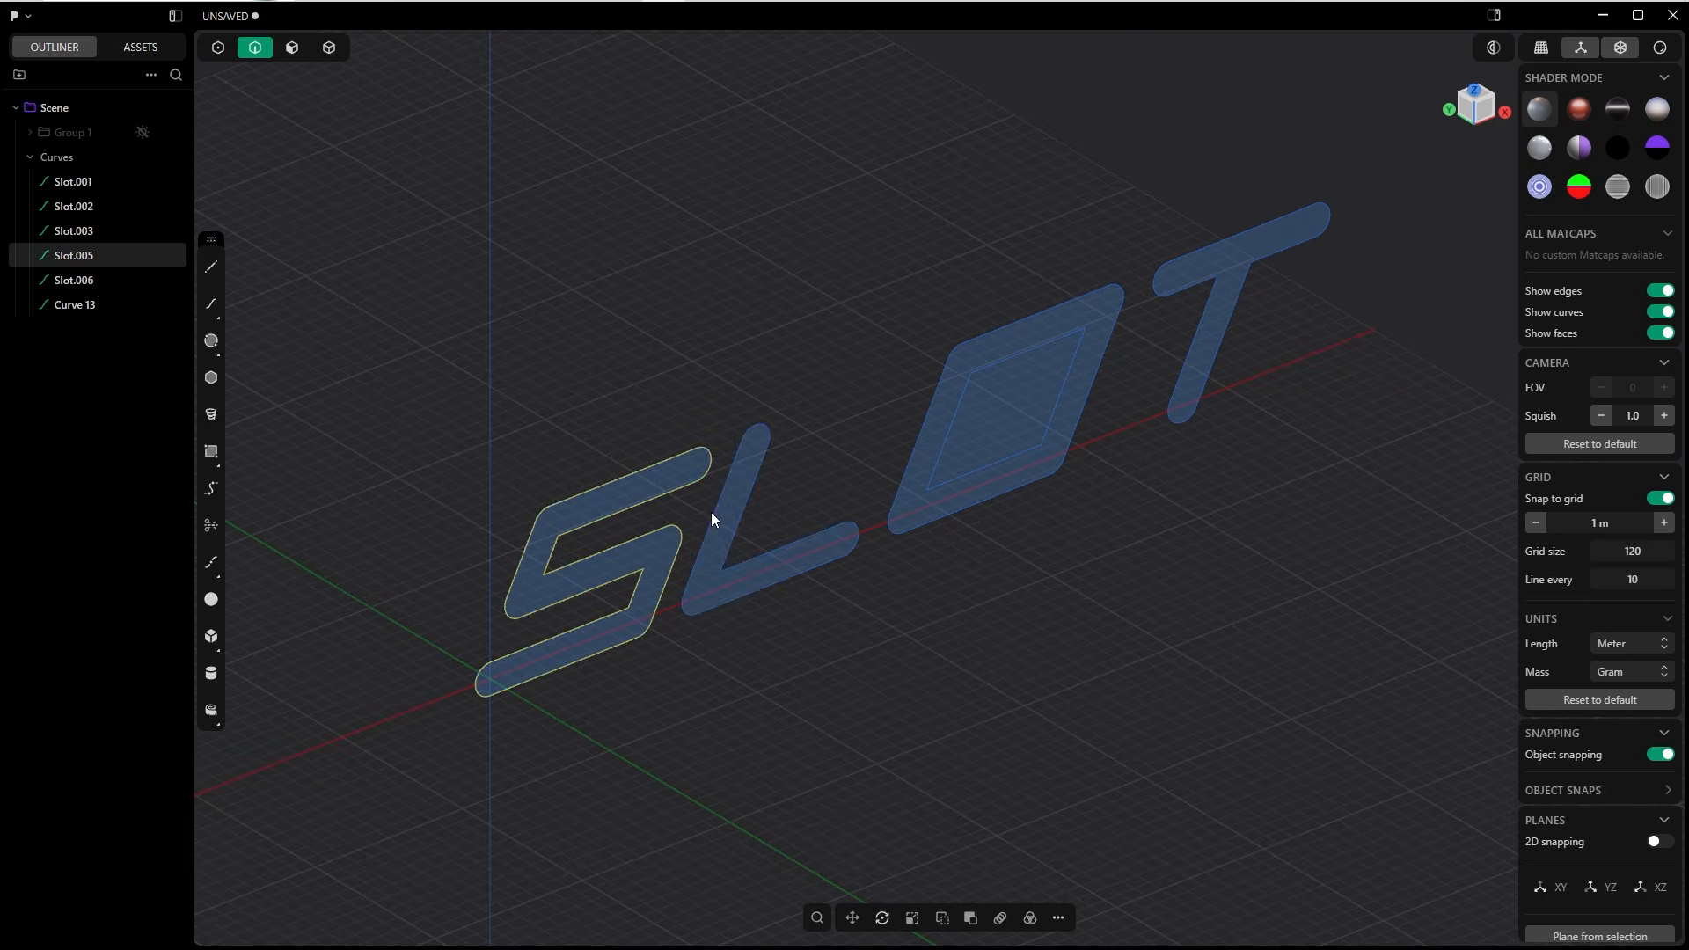
shift+click(737, 515)
shift+click(928, 517)
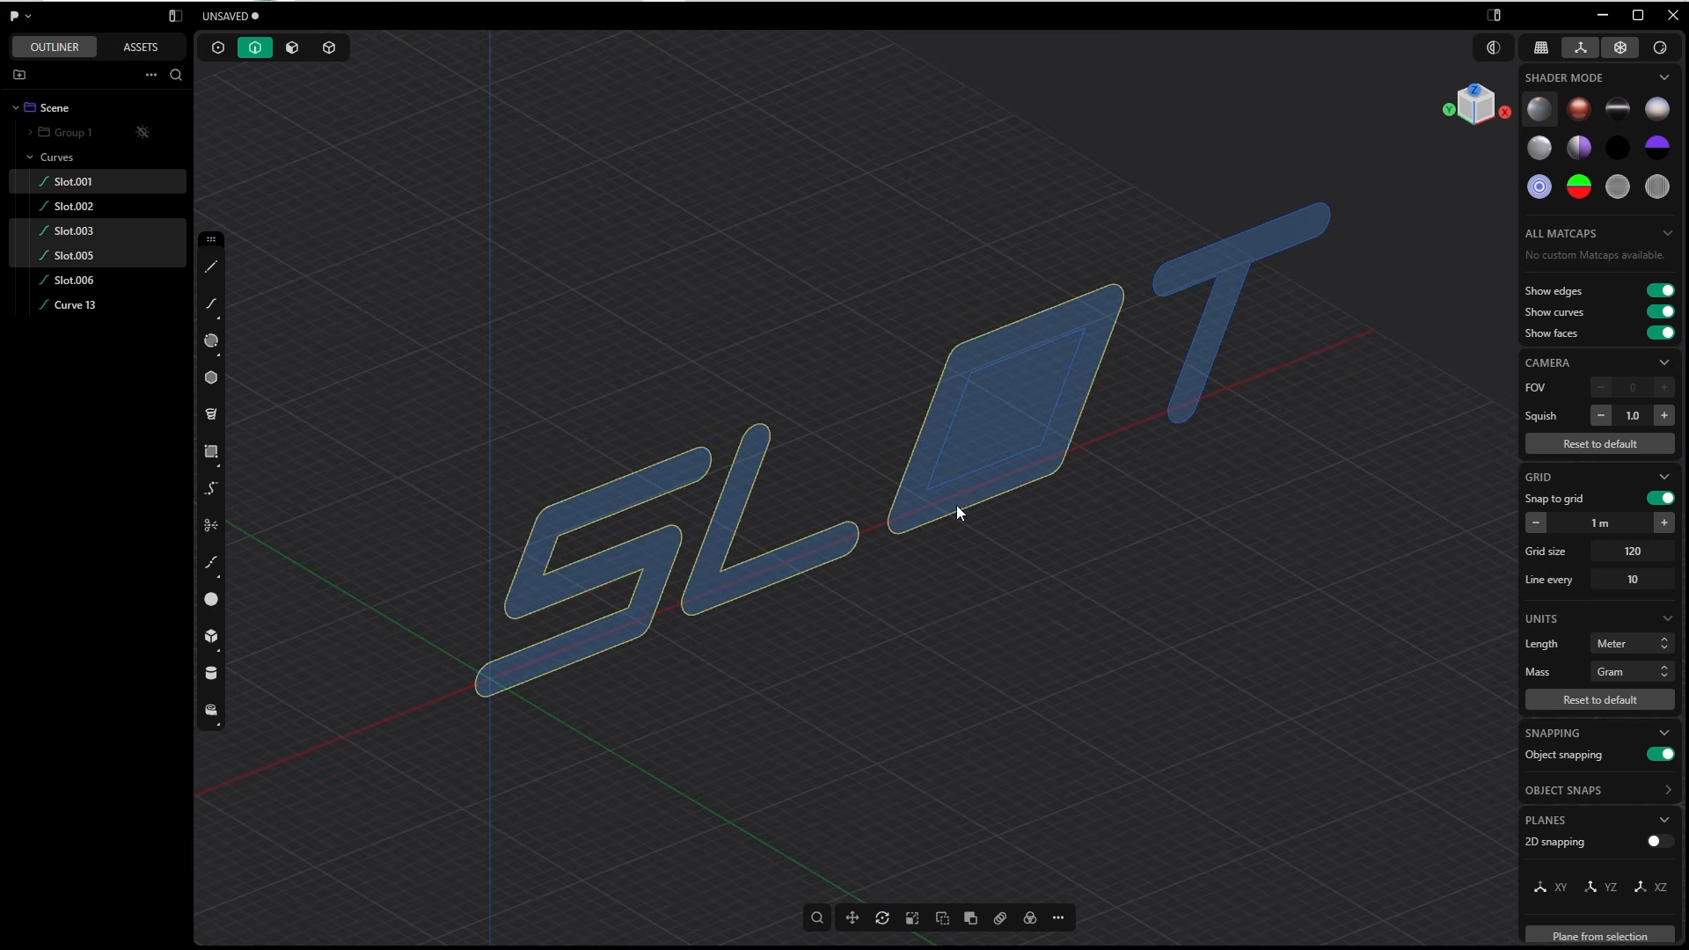
shift+click(989, 364)
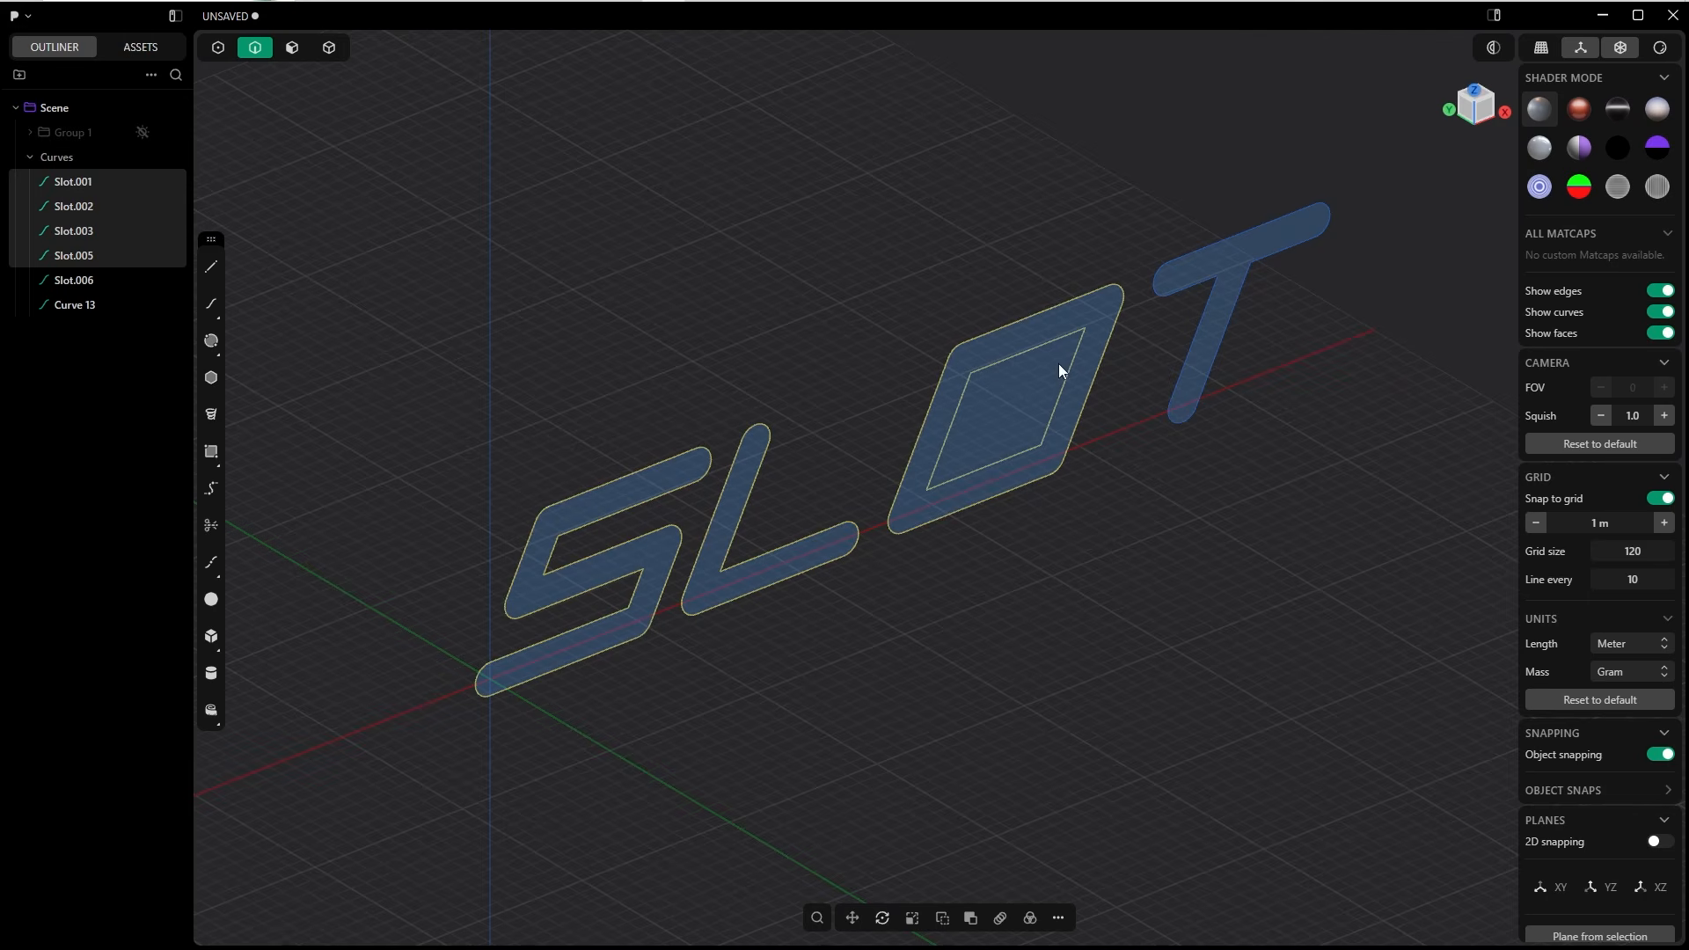
shift+click(1199, 330)
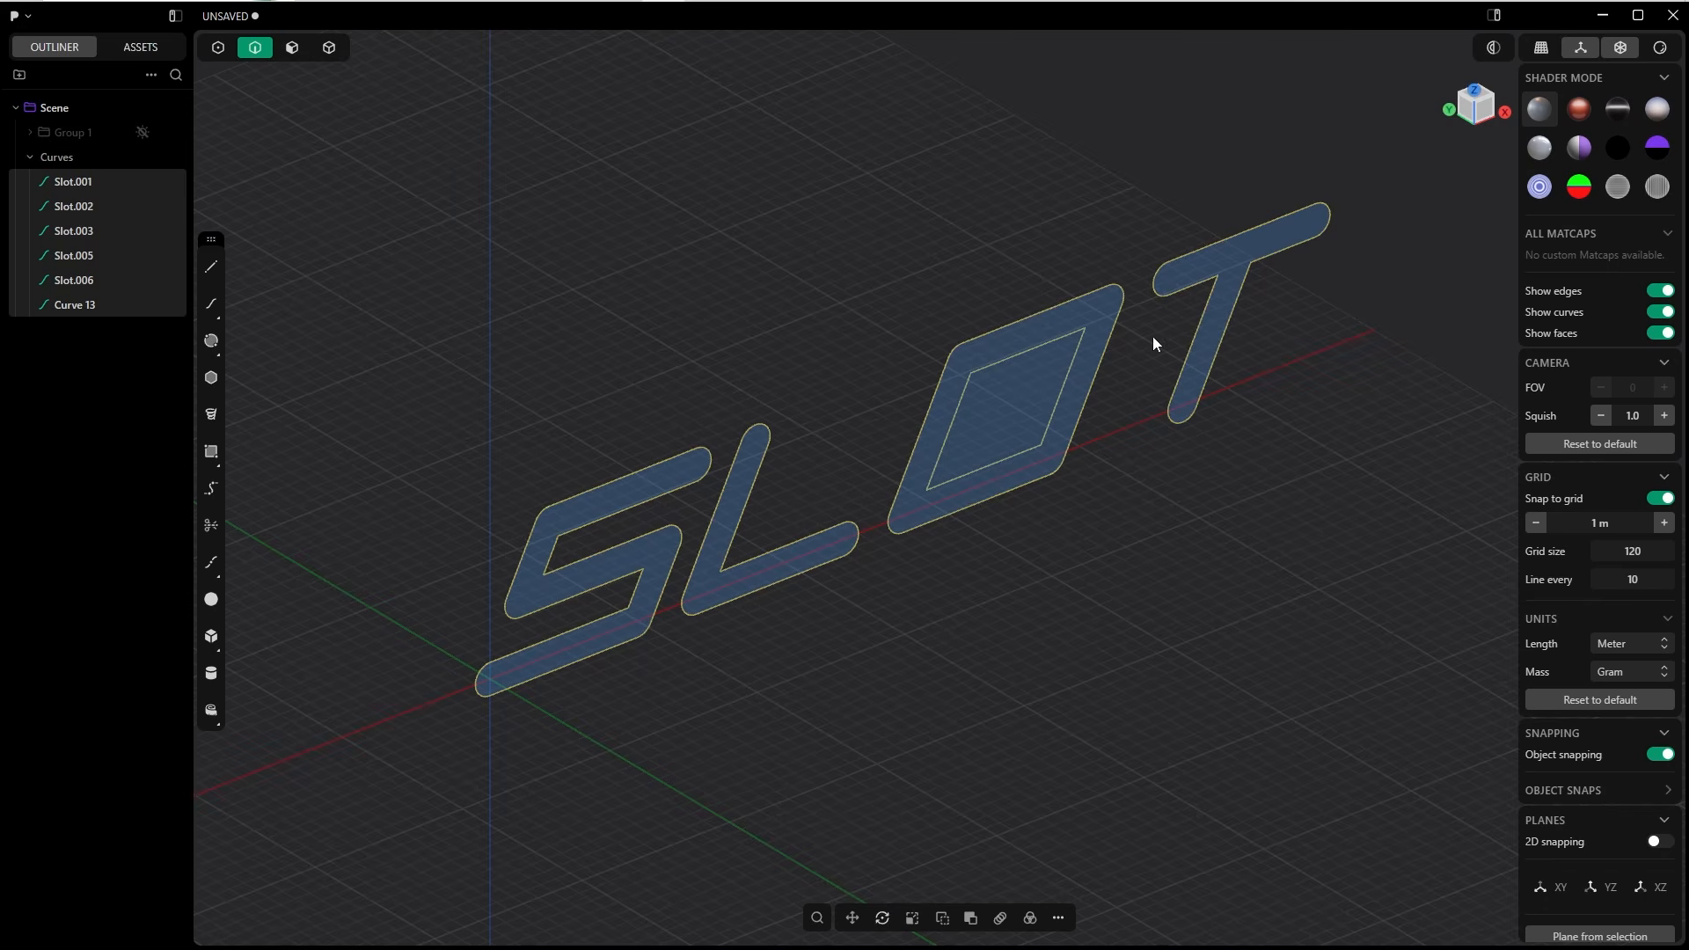
Try extruding the six selected outline curves by 2 m as open sheets.
key(t)
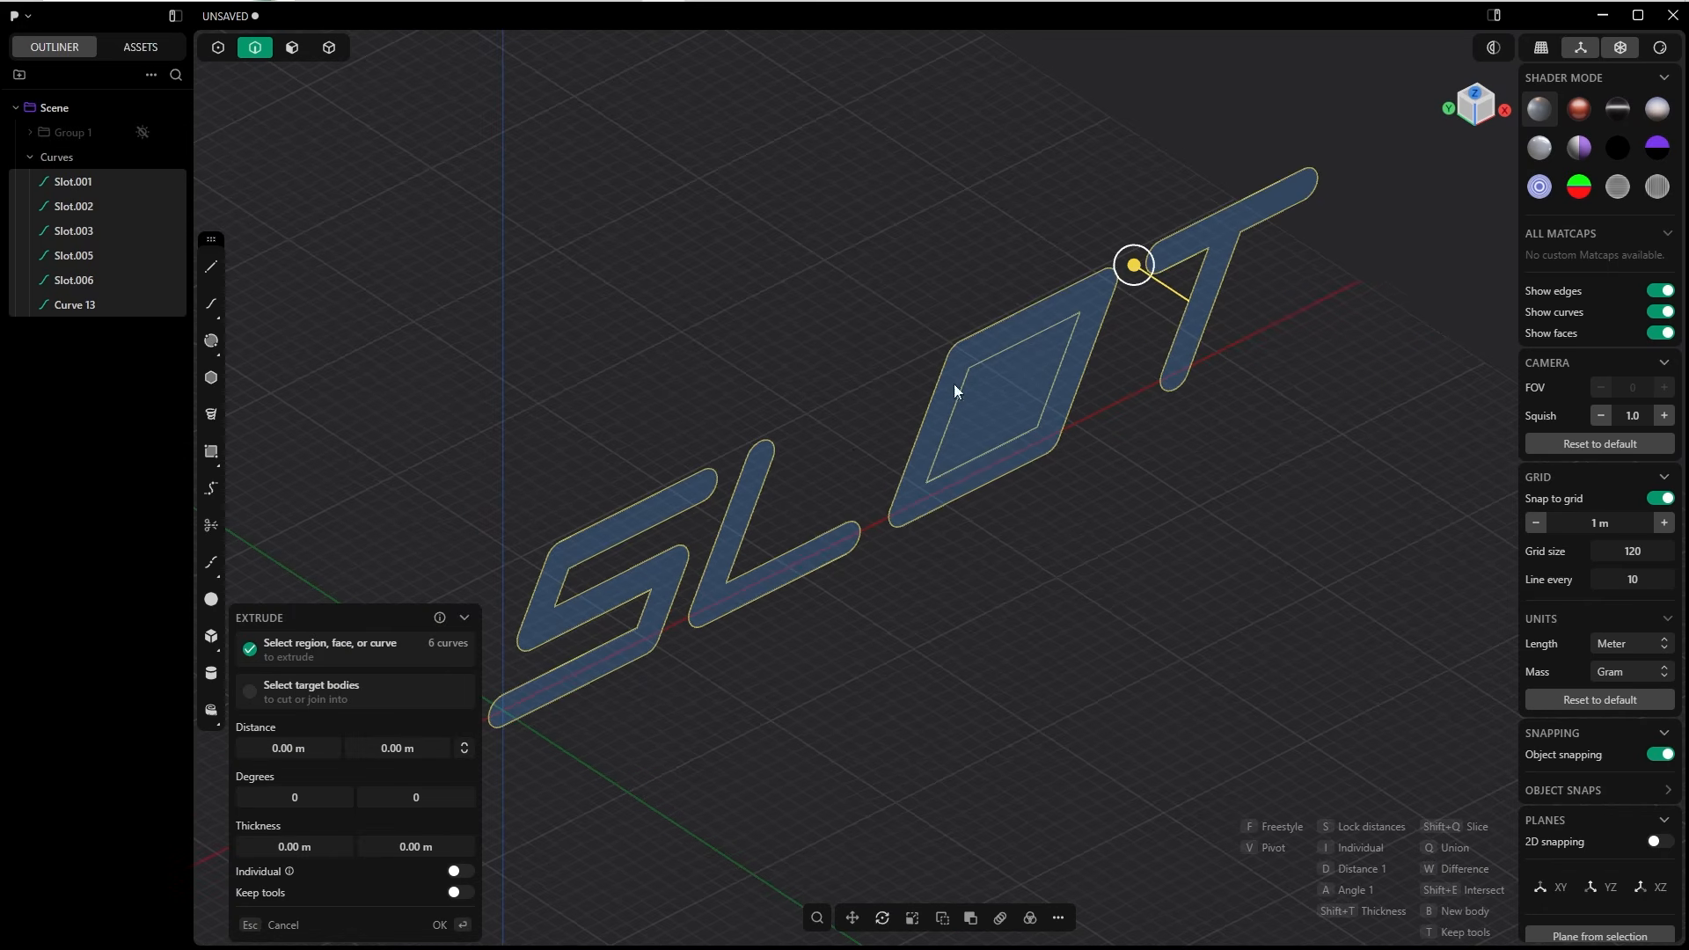
drag(1131, 266, 1159, 284)
middle_drag(823, 429, 995, 393)
middle_drag(727, 466, 797, 683)
shift+middle_drag(857, 412, 862, 459)
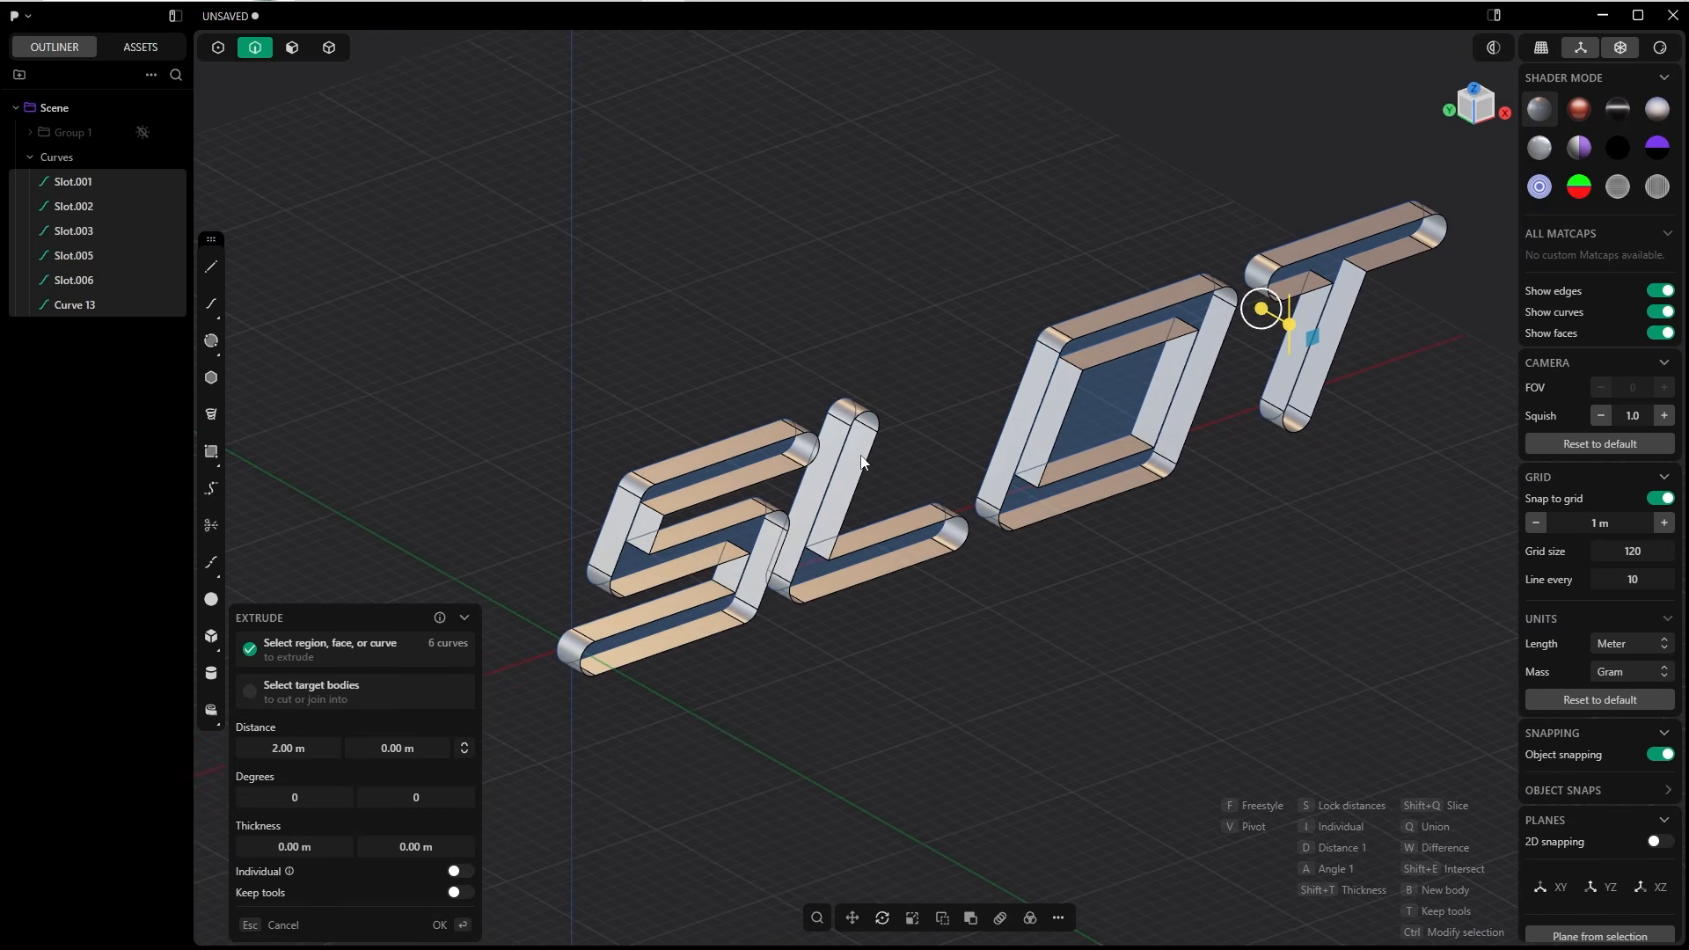
scroll(778, 621, up, 2)
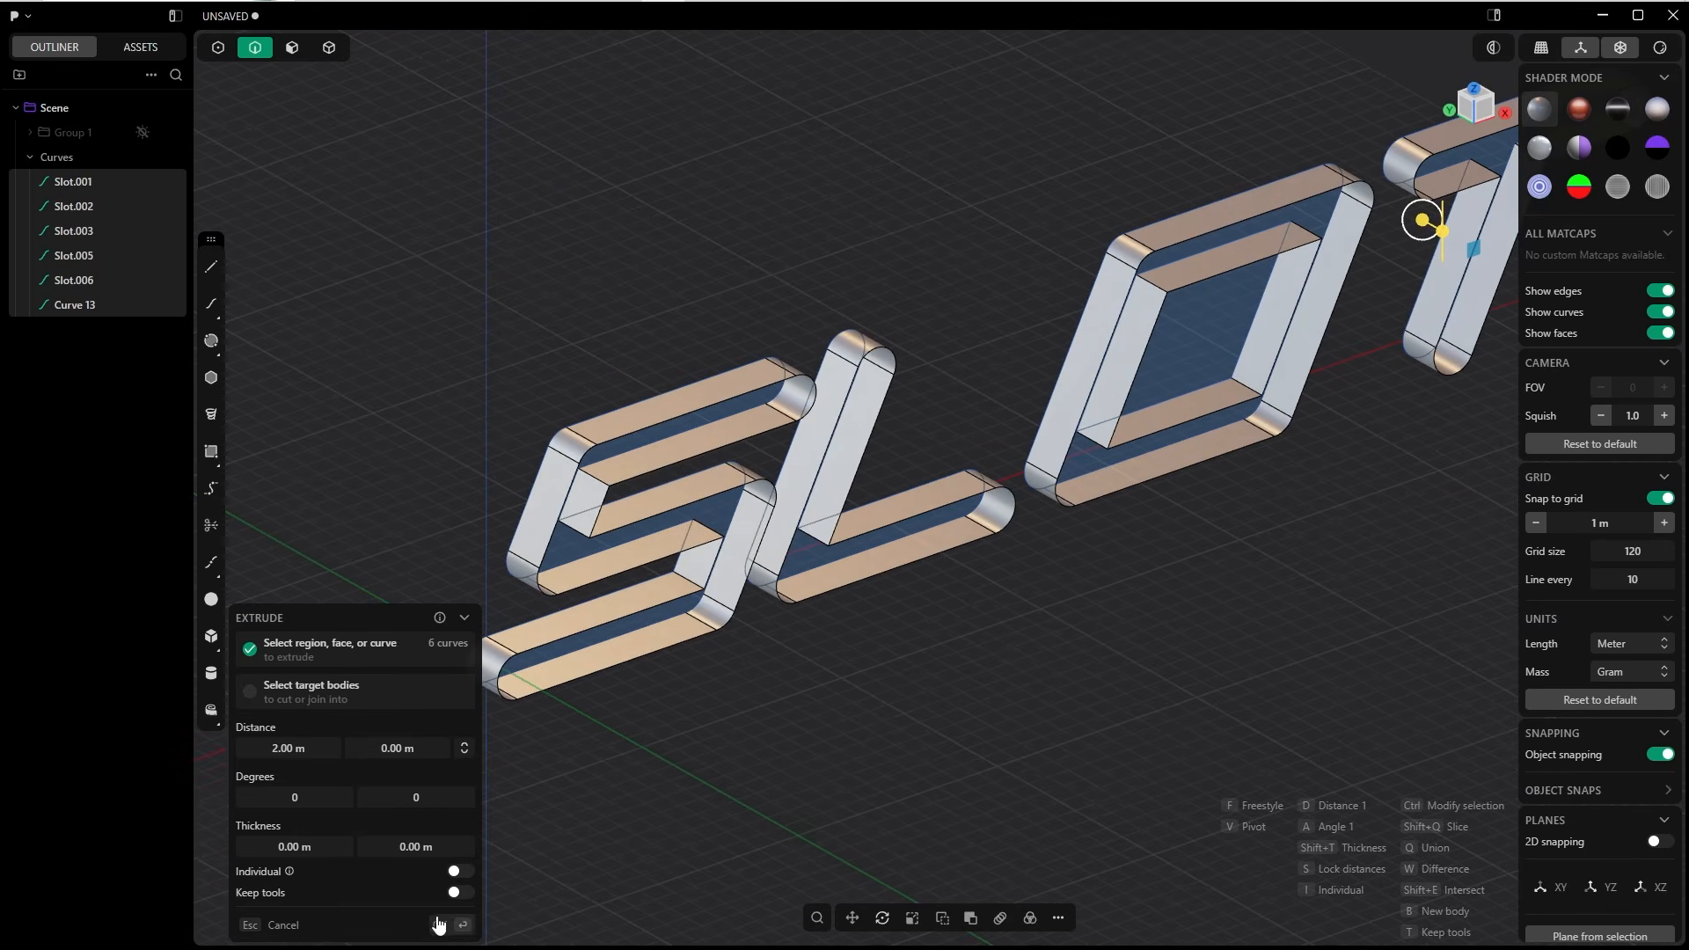
key(Return)
click(651, 797)
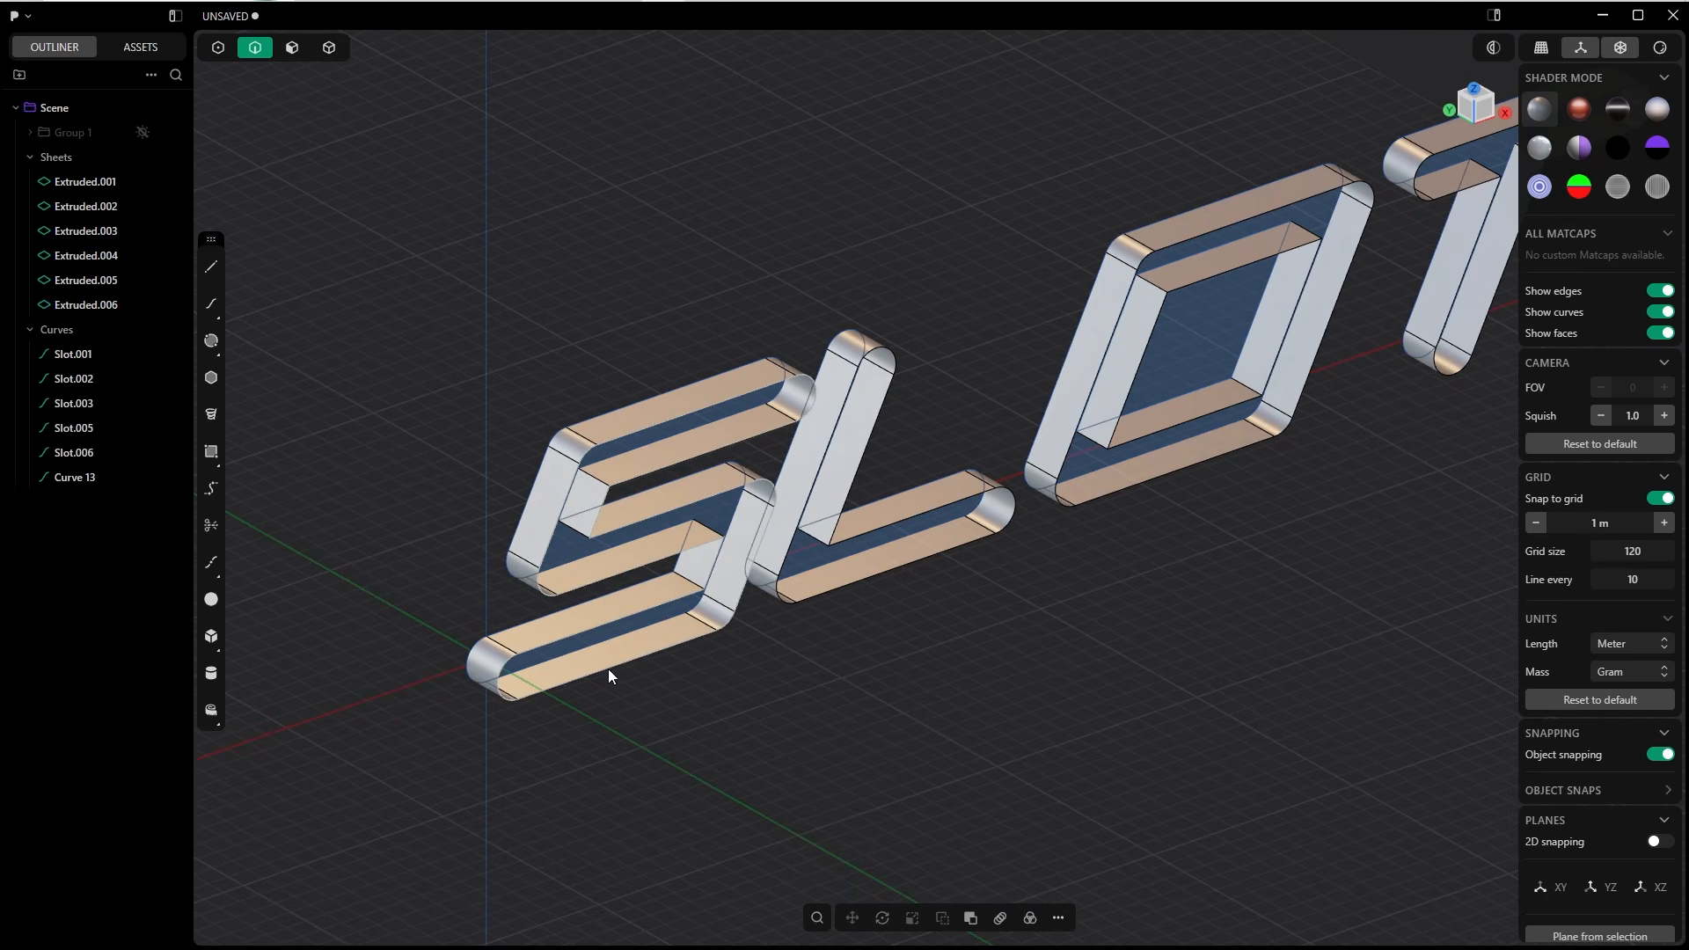
Try to close the front opening of the extruded S sheet with Patch Hole, using G0 continuity and multiple faces.
double_click(609, 666)
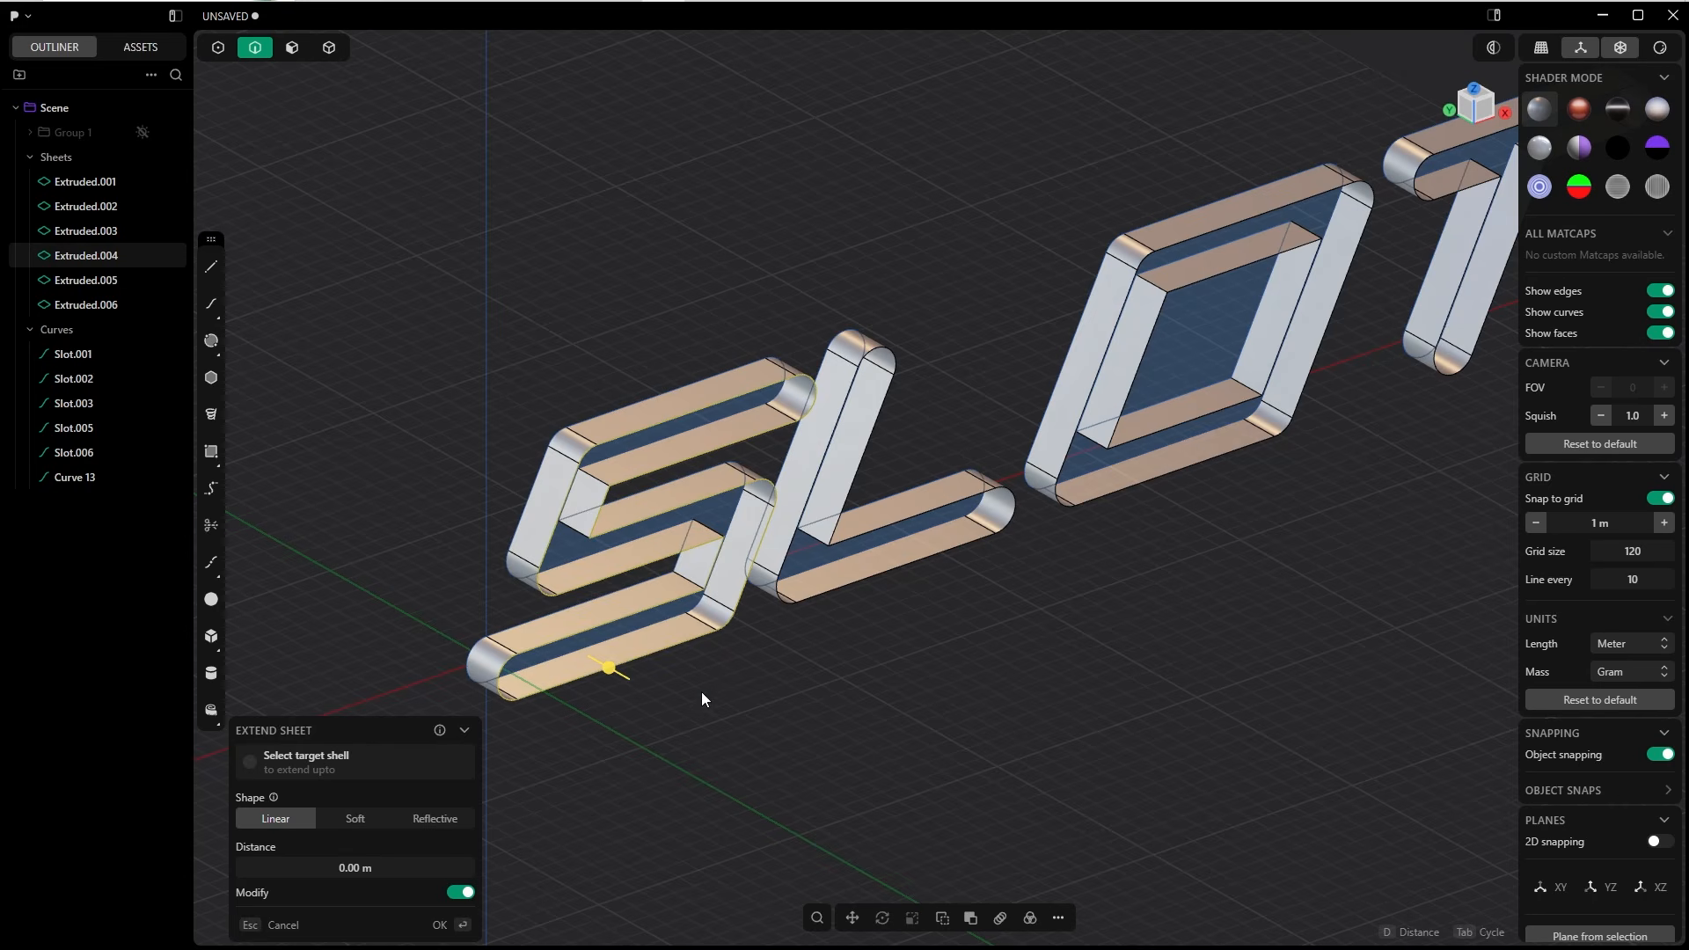
key(shift+p)
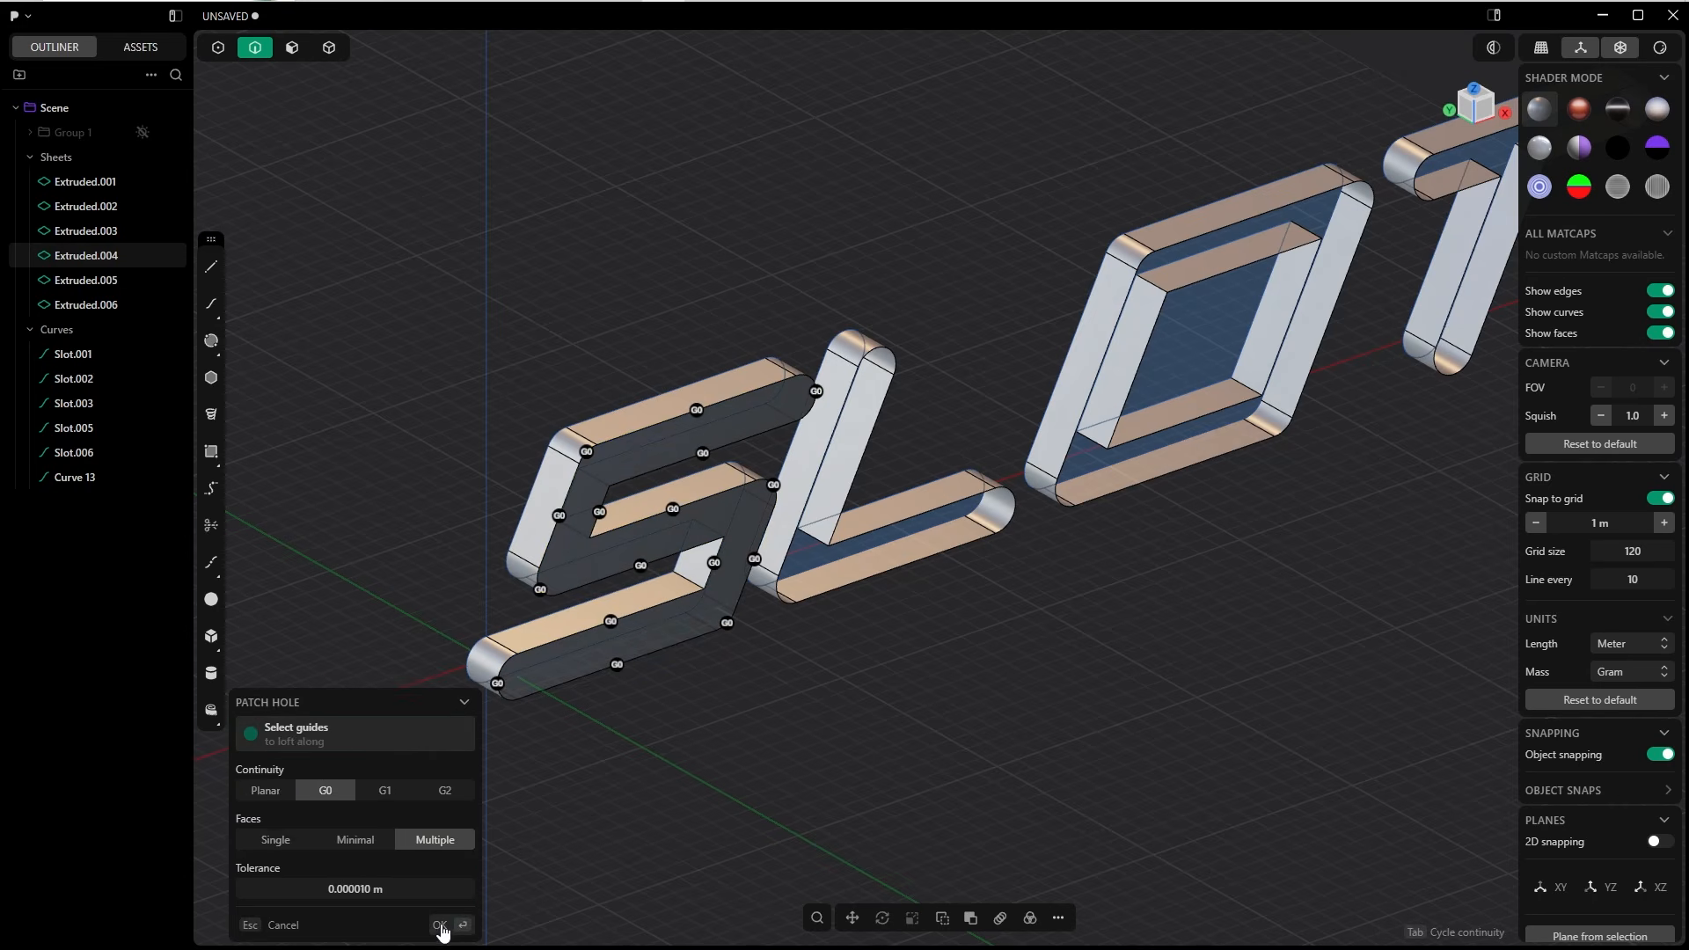
click(440, 925)
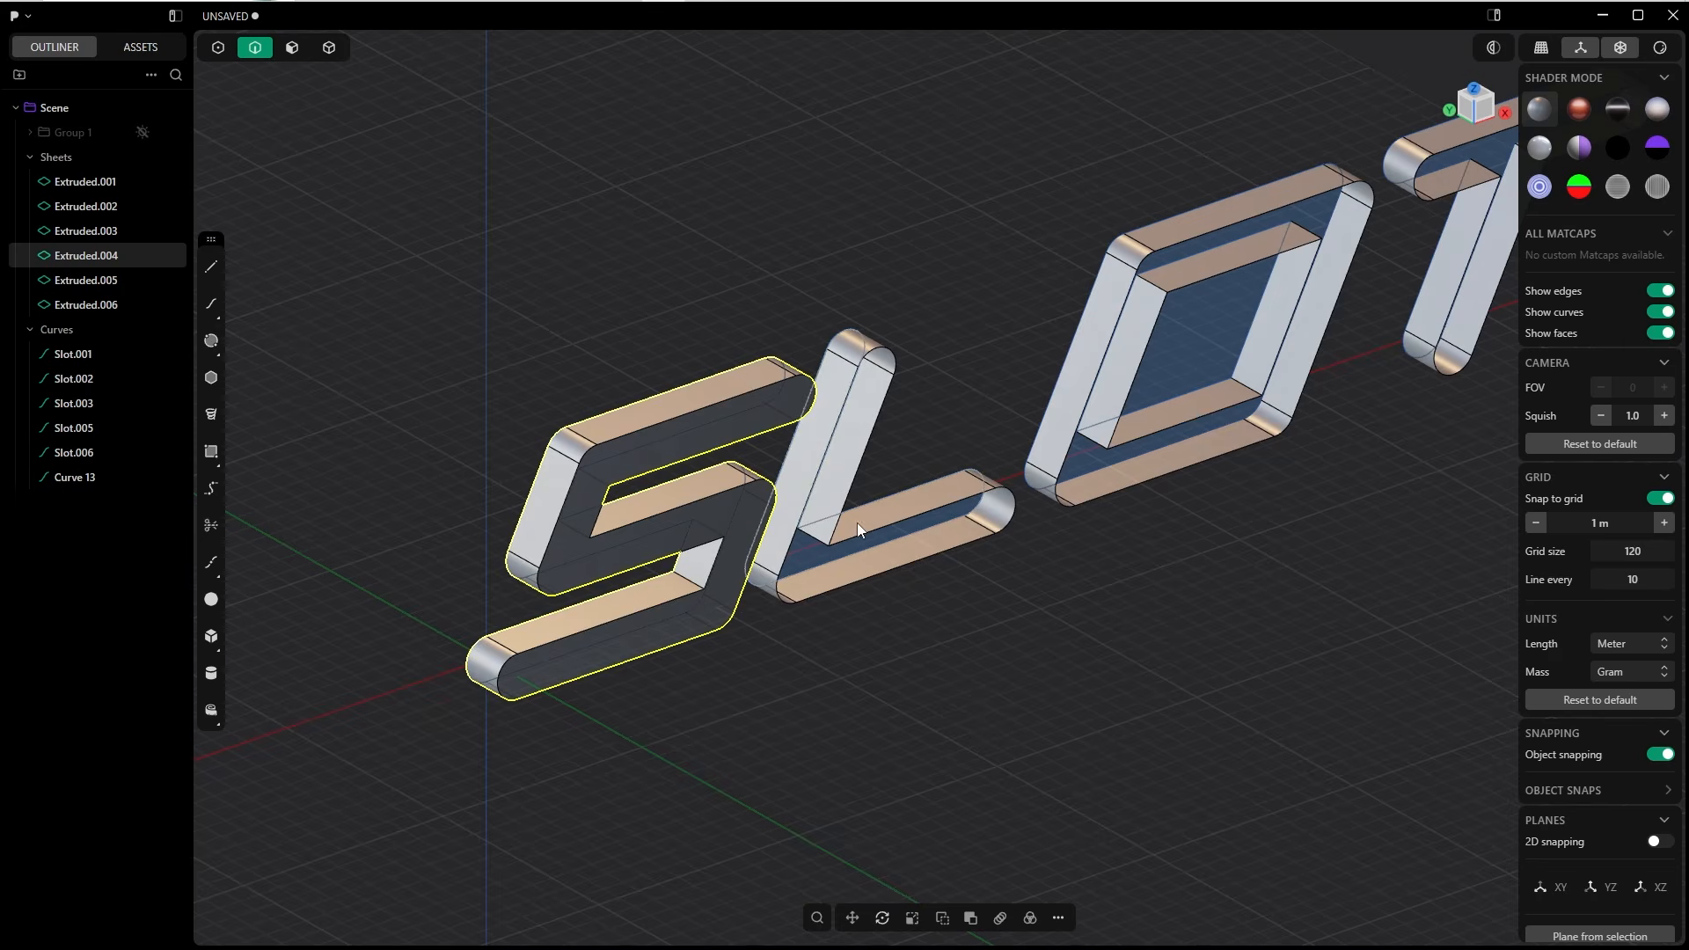
Look over the other open letters, then undo the S patch and the sheet extrusion of the outline curves.
middle_drag(789, 516, 739, 514)
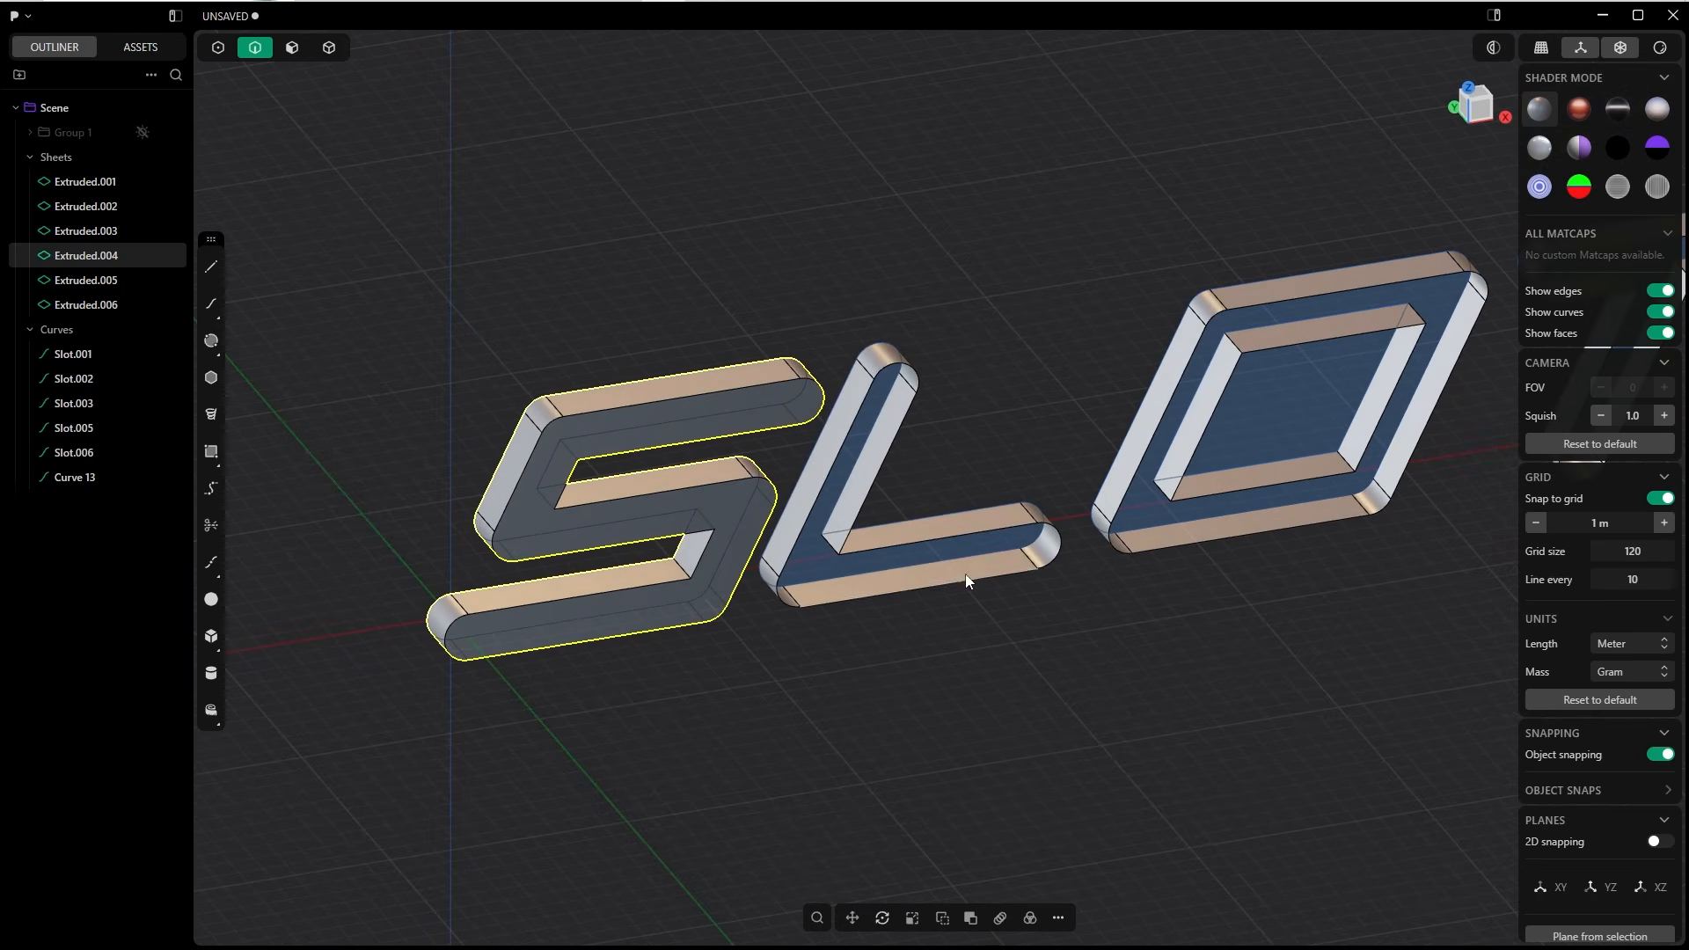
shift+middle_drag(944, 547, 783, 550)
shift+middle_drag(985, 438, 777, 505)
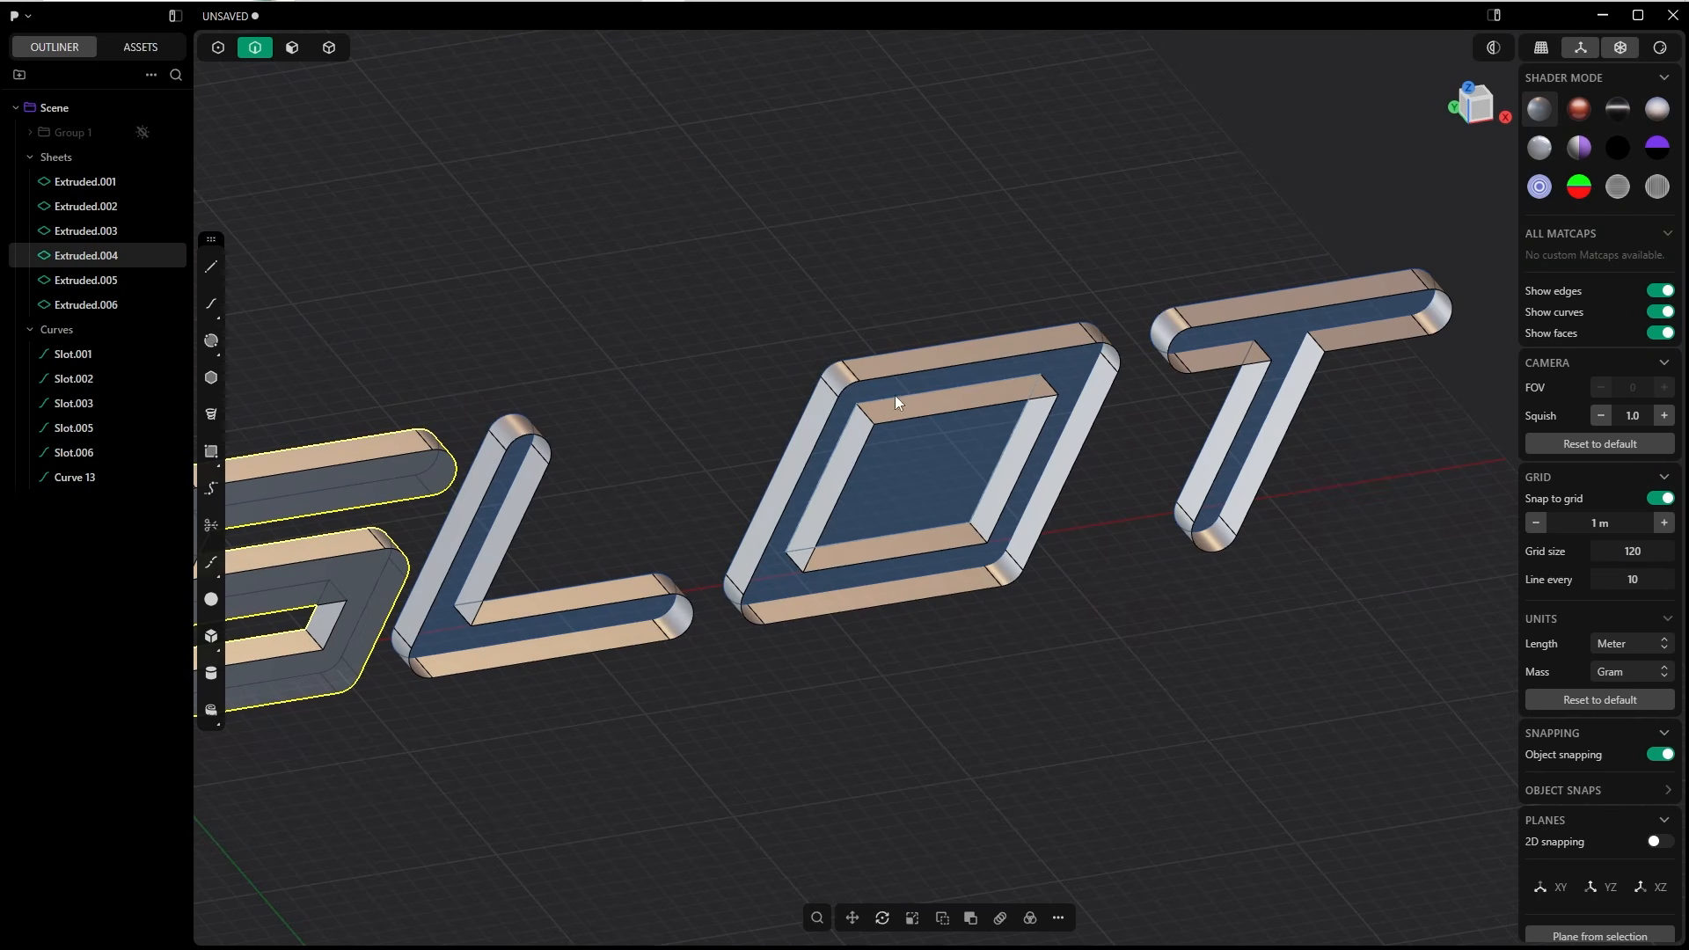
scroll(895, 394, down, 3)
shift+middle_drag(903, 398, 969, 405)
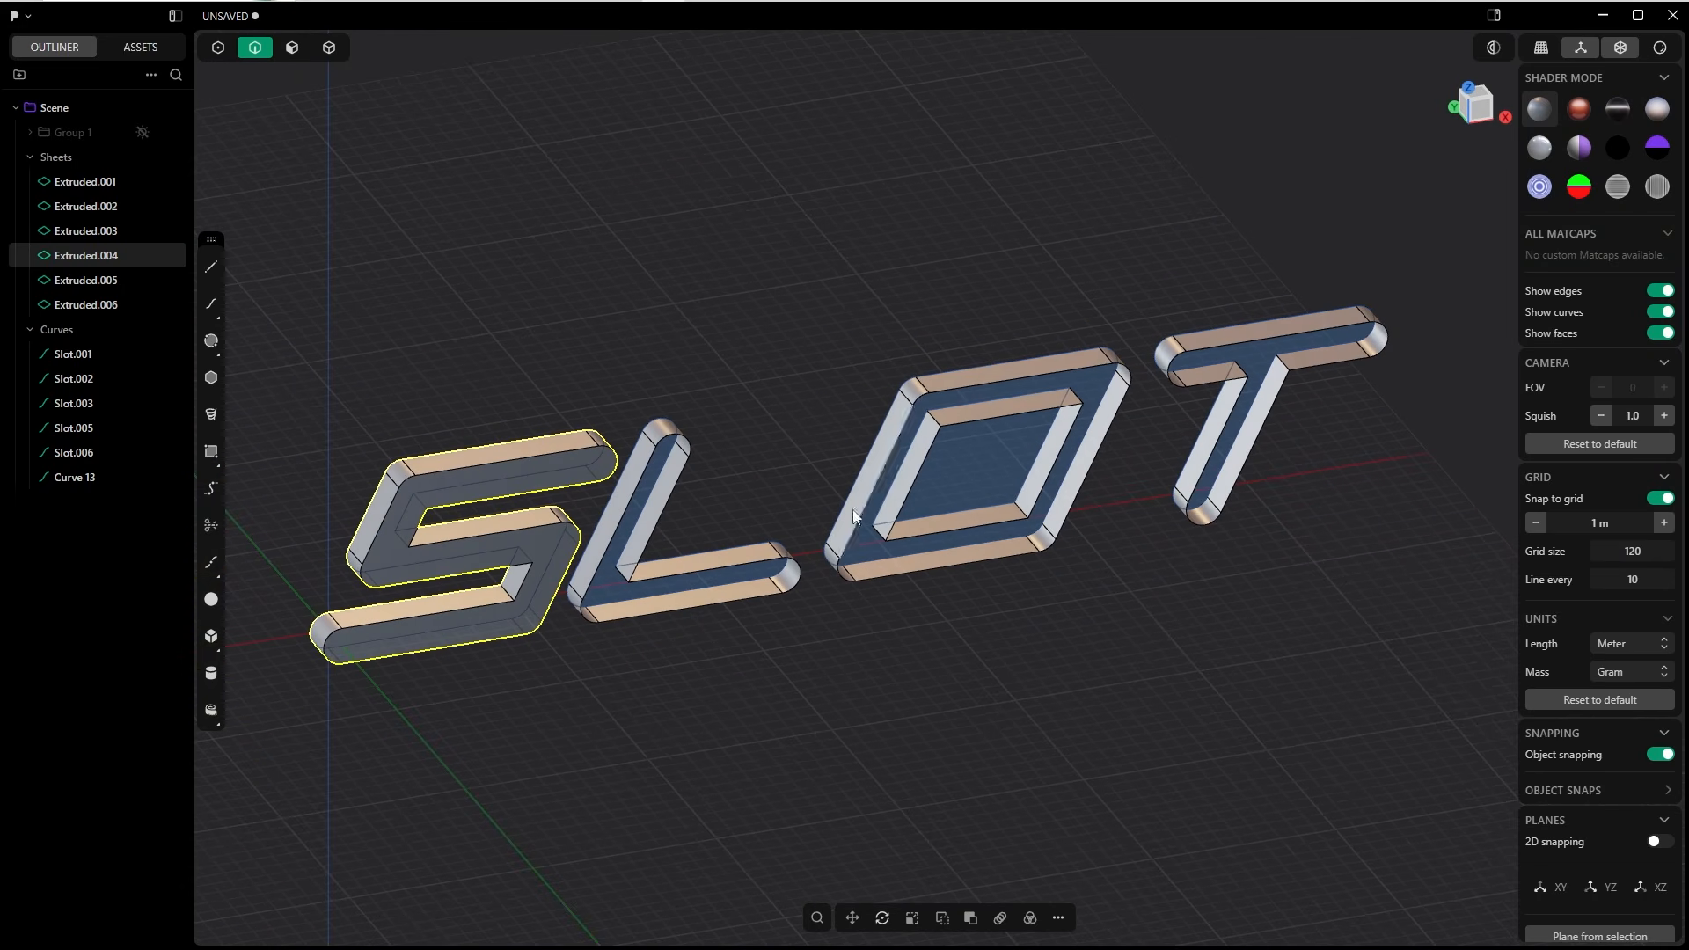
key(ctrl+z)
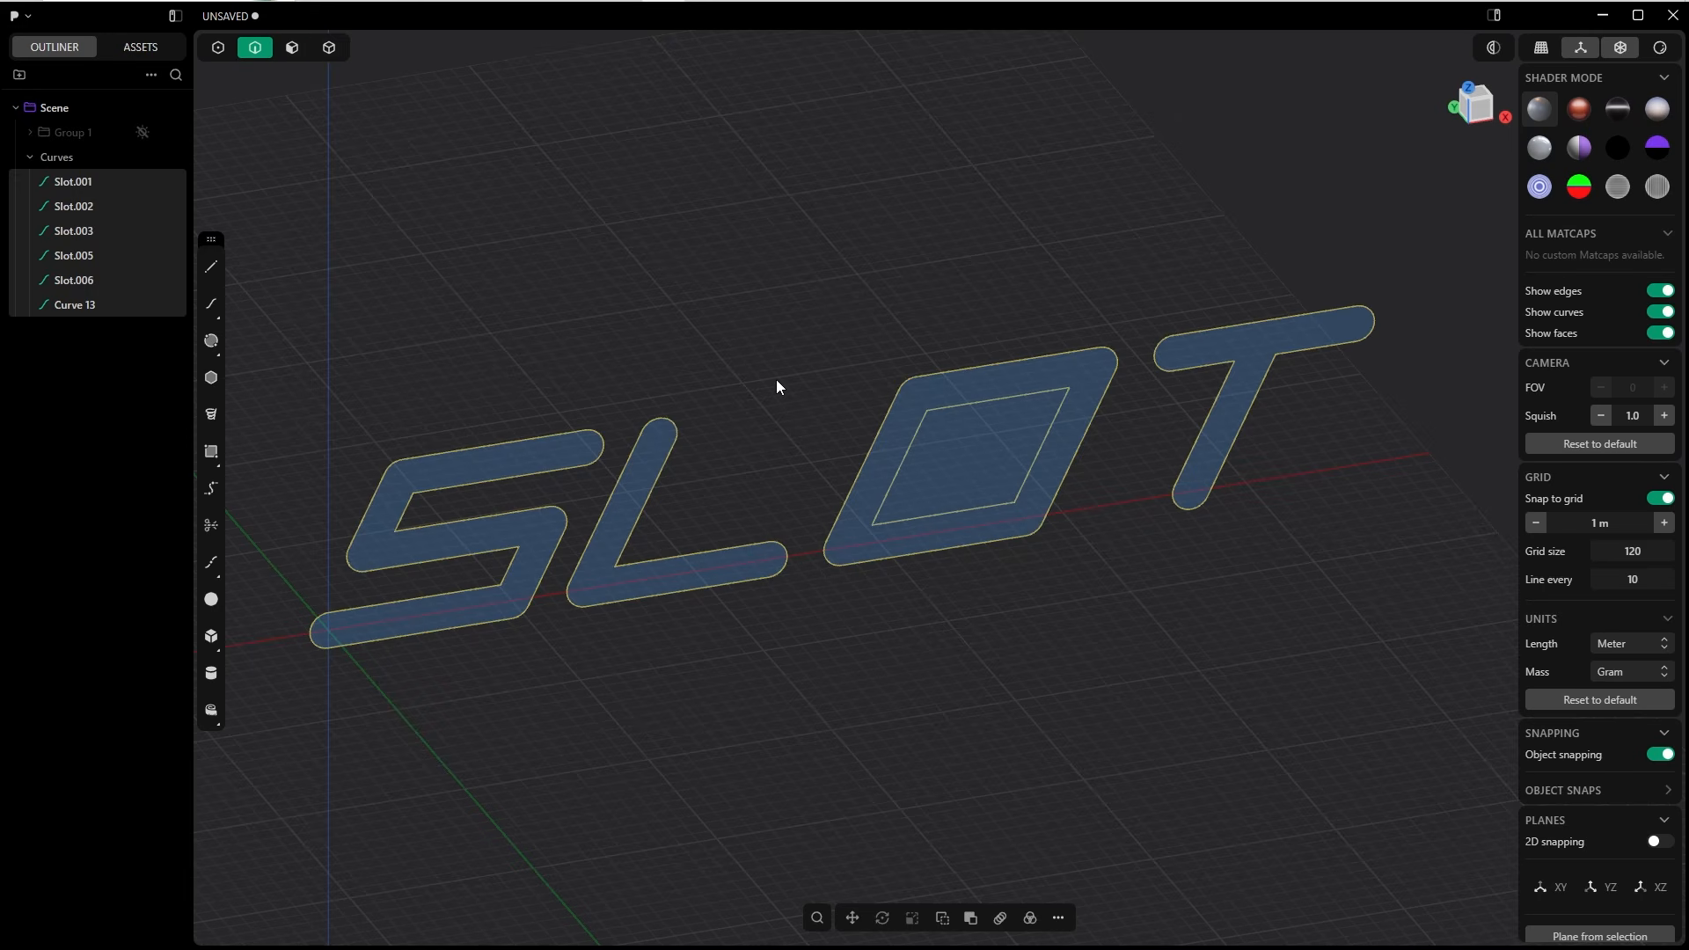
Switch to face selection and start an extrusion with the filled regions of S, L and T and the O's ring.
key(Tab)
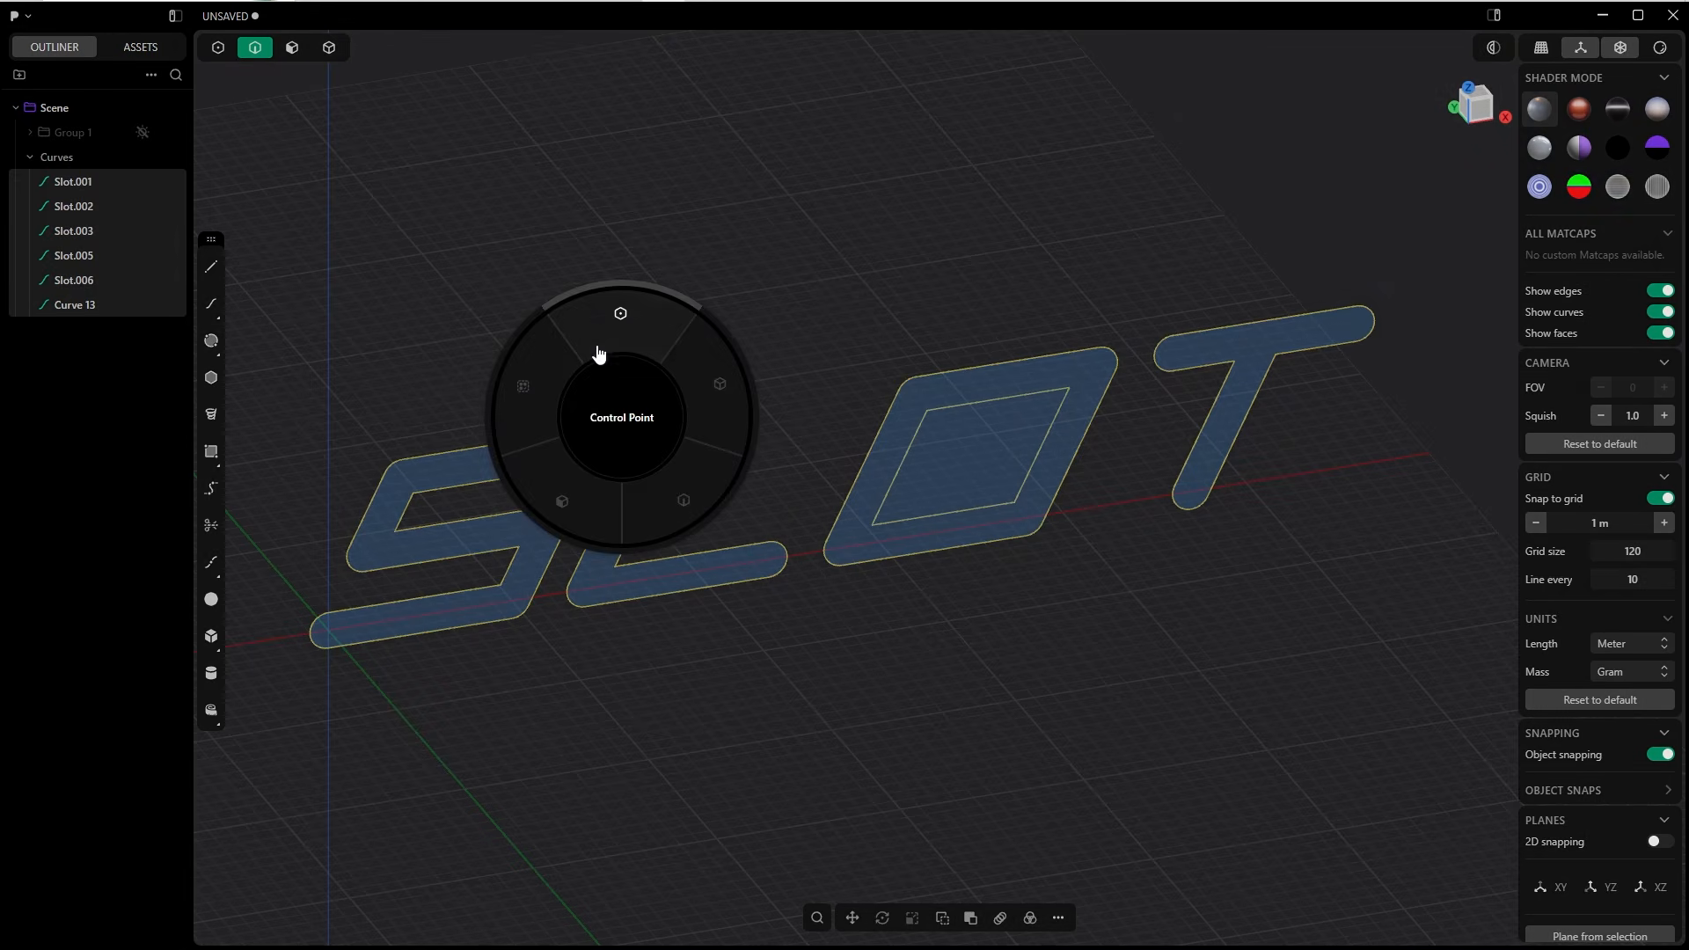
key(3)
click(593, 432)
key(e)
click(658, 442)
click(961, 389)
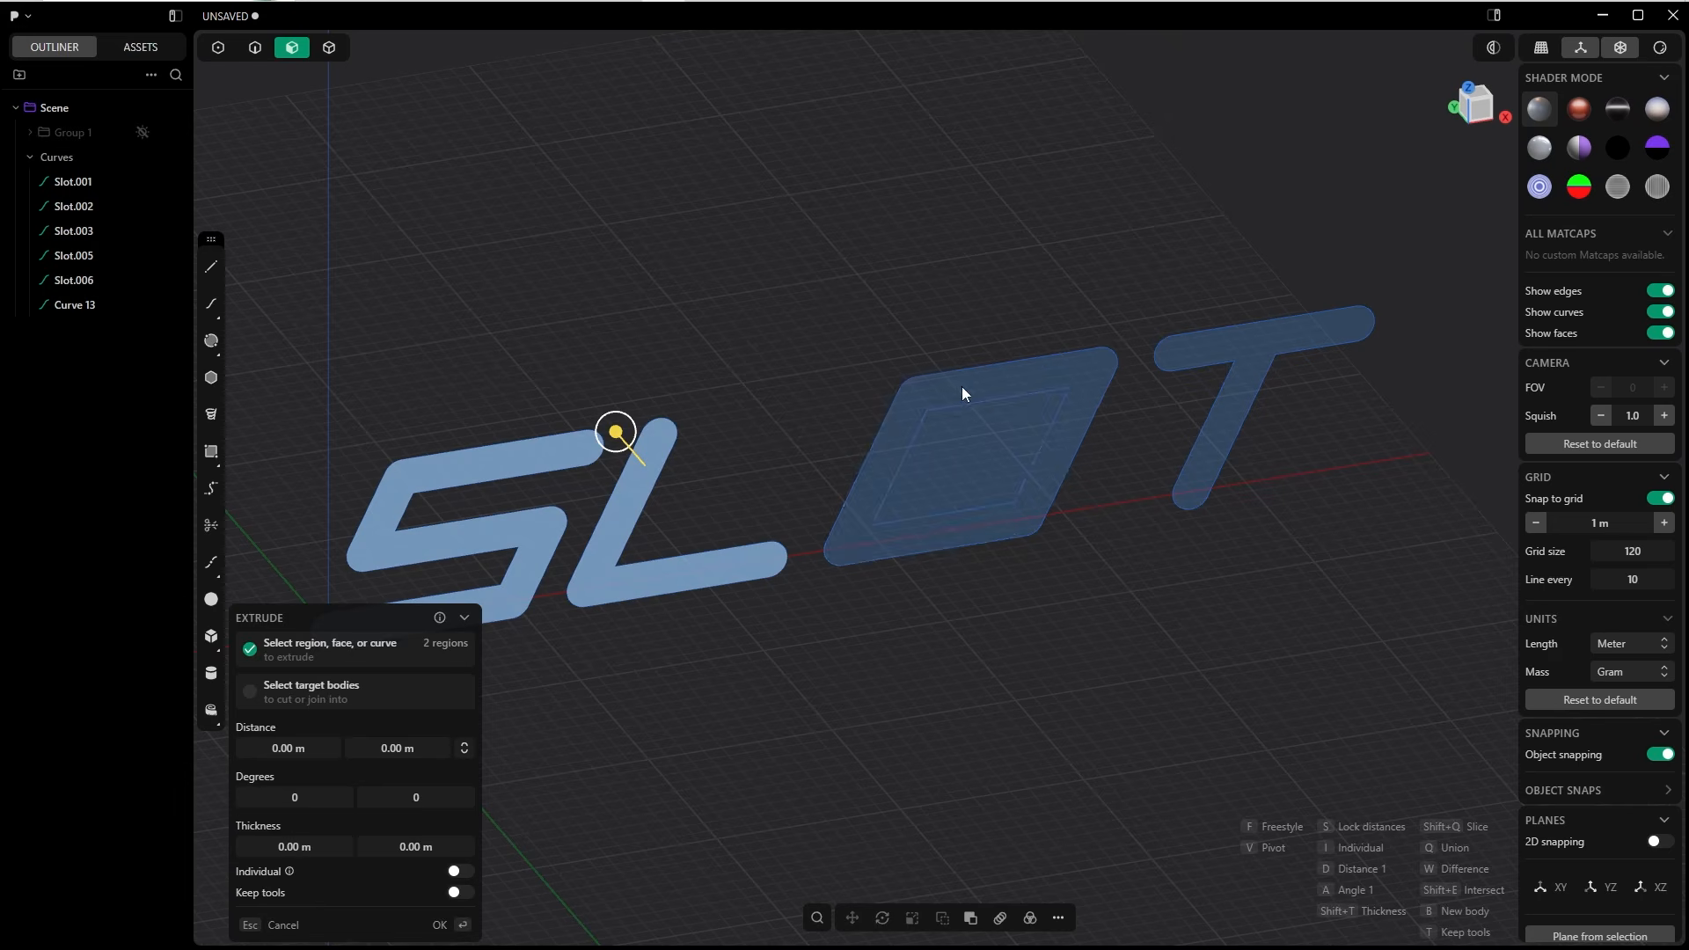
click(1237, 346)
Extrude the four letter regions as solids by 1 m symmetrically, with both distances locked together.
middle_drag(959, 421, 1021, 431)
drag(1124, 288, 1159, 306)
middle_drag(1159, 306, 1163, 307)
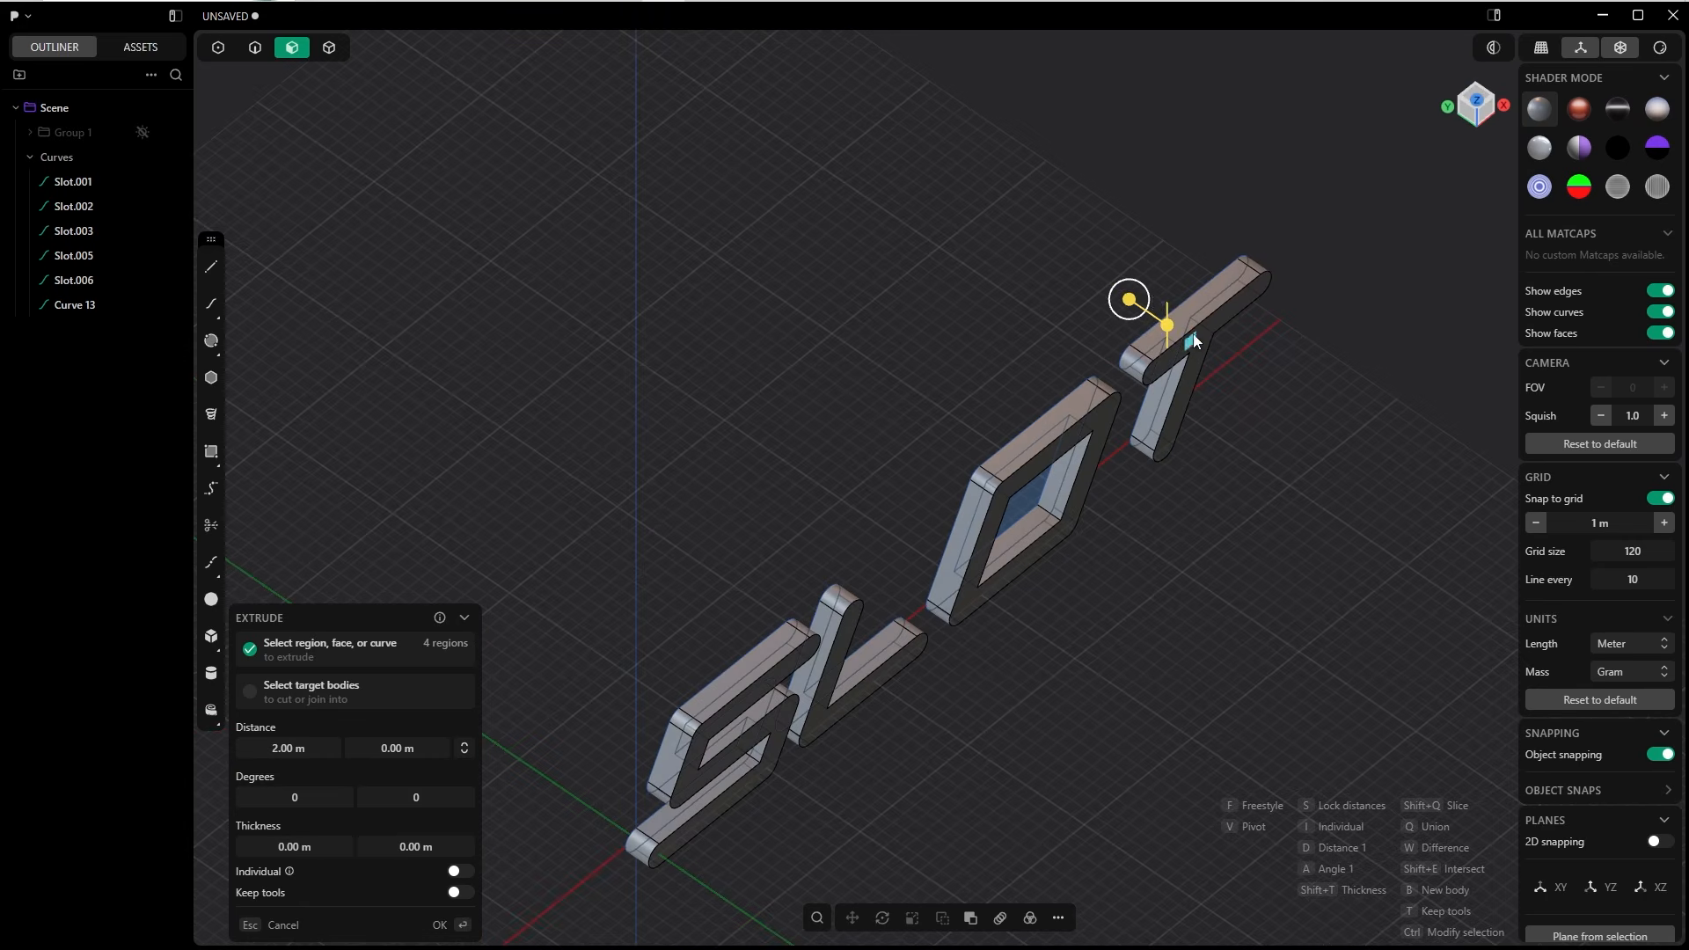
drag(1136, 300, 1131, 296)
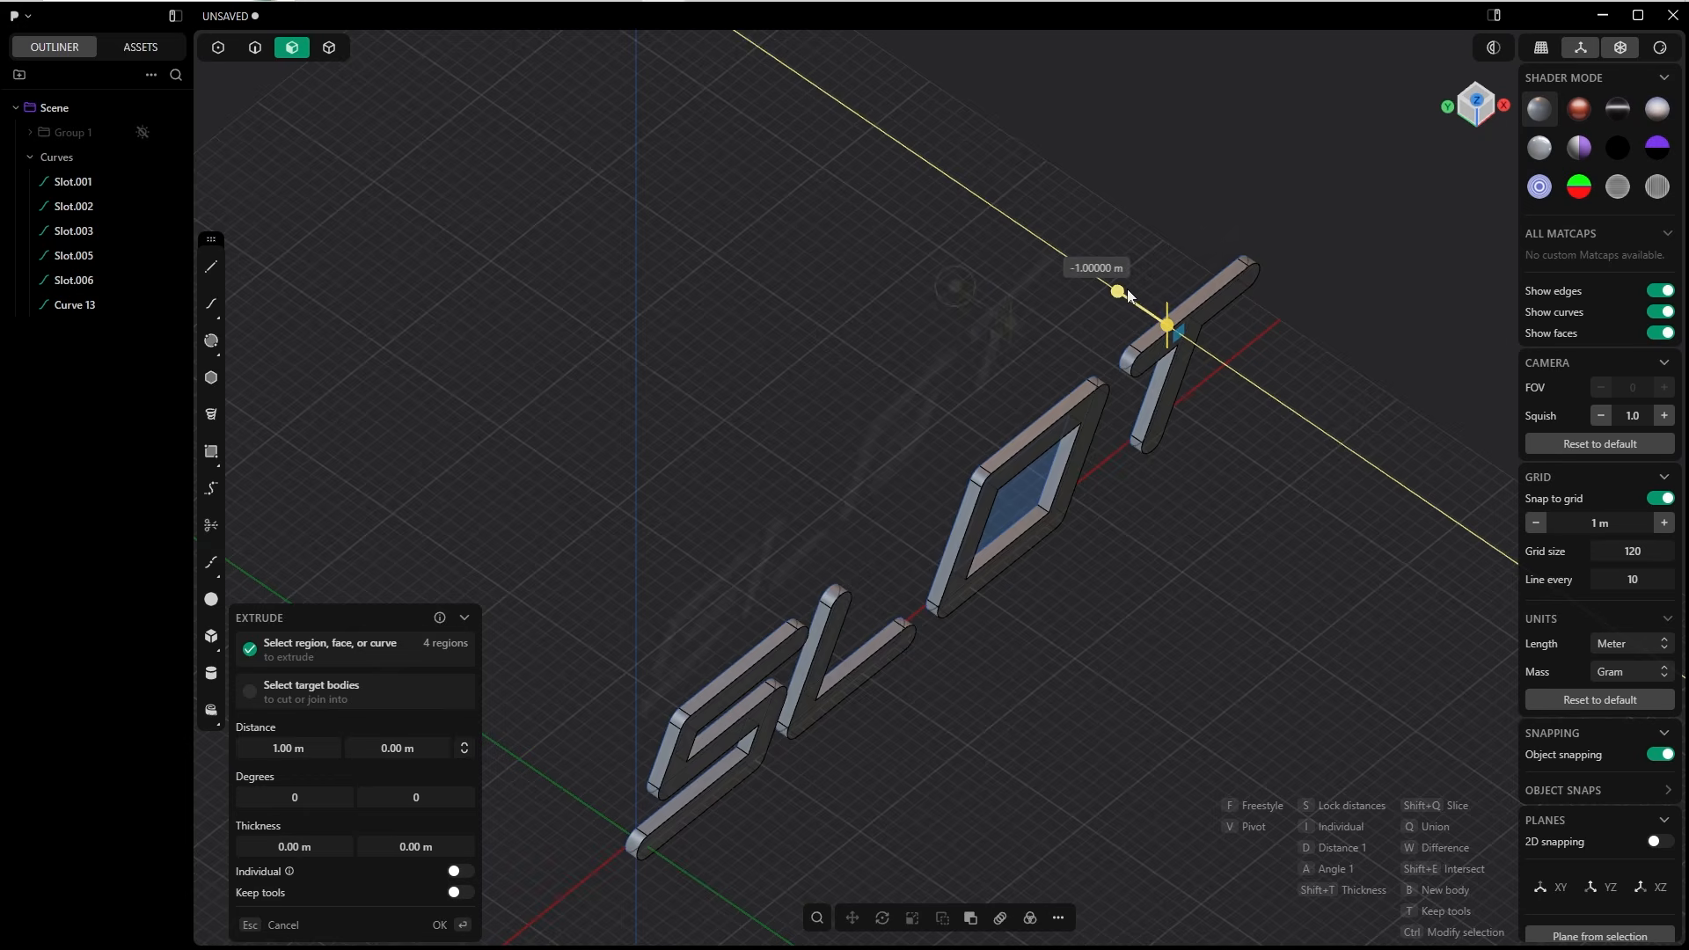
middle_drag(1130, 297, 1047, 359)
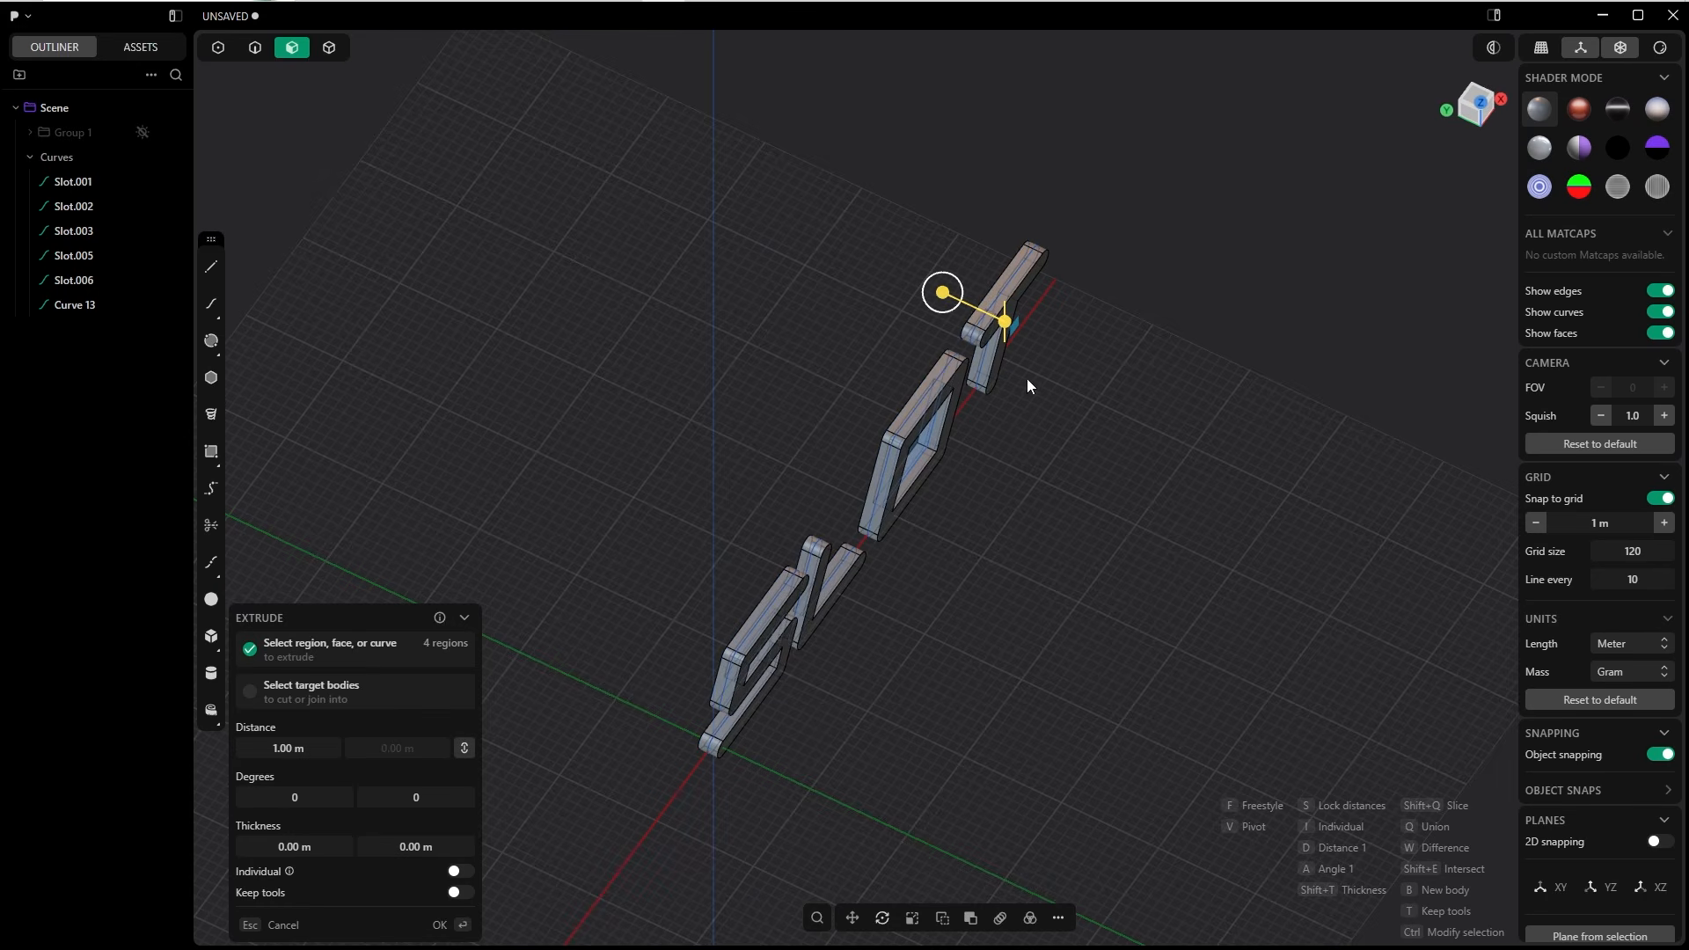
mouse_move(923, 284)
mouse_down()
mouse_move(984, 302)
mouse_move(953, 298)
mouse_up()
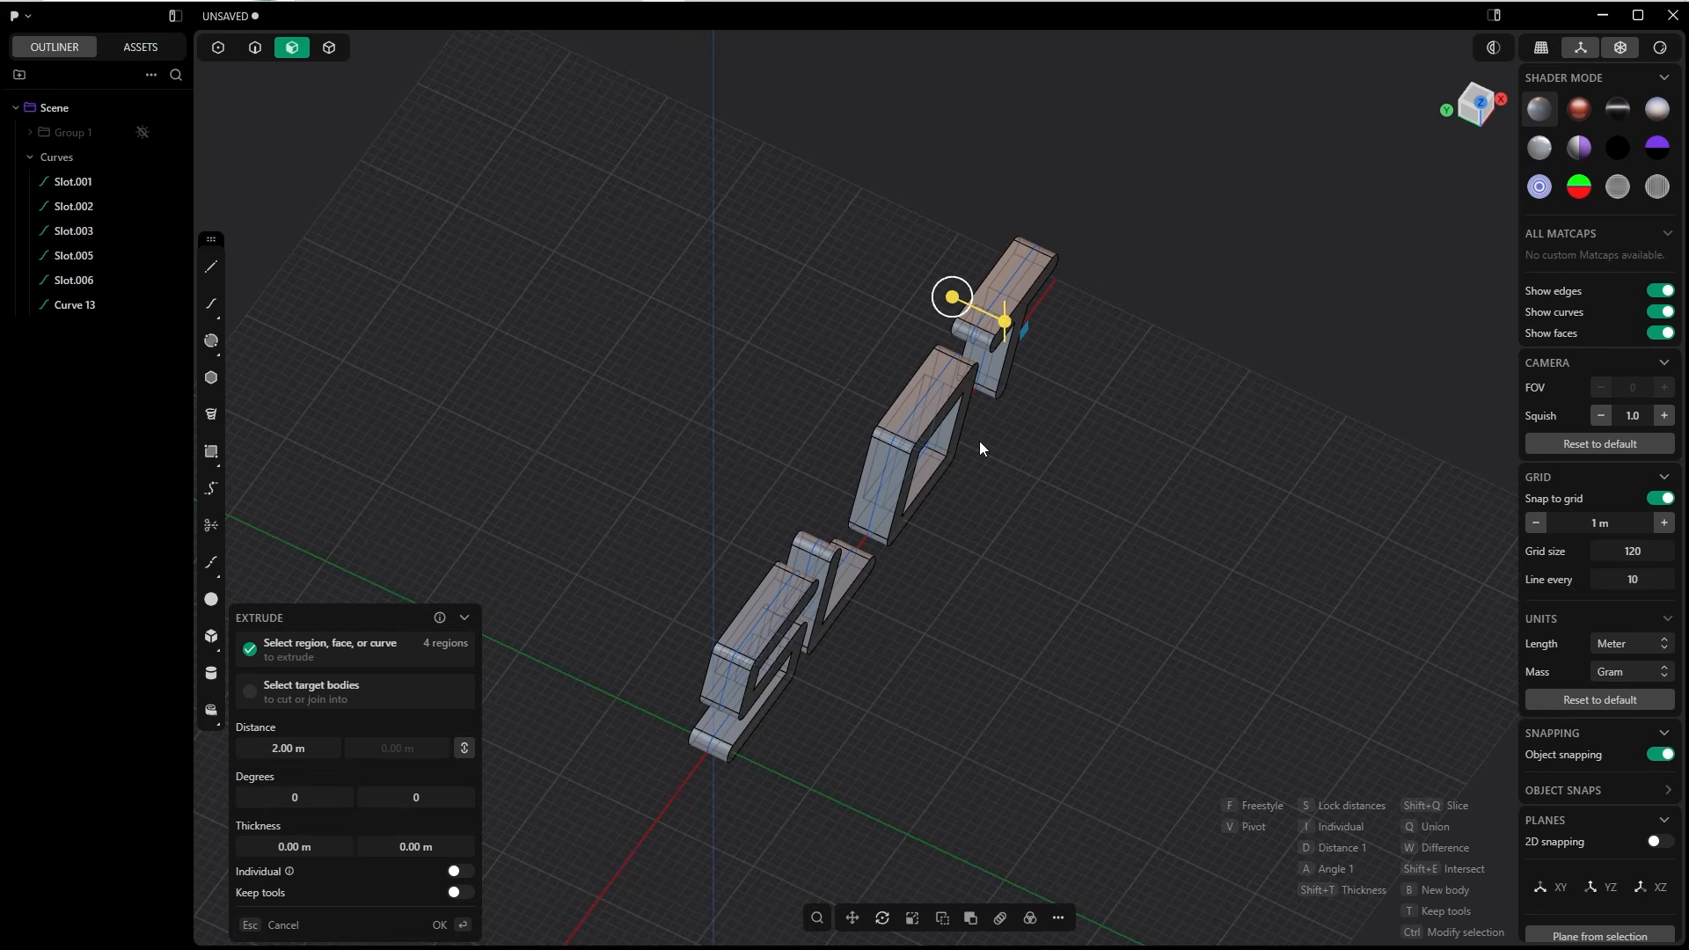
drag(953, 297, 973, 407)
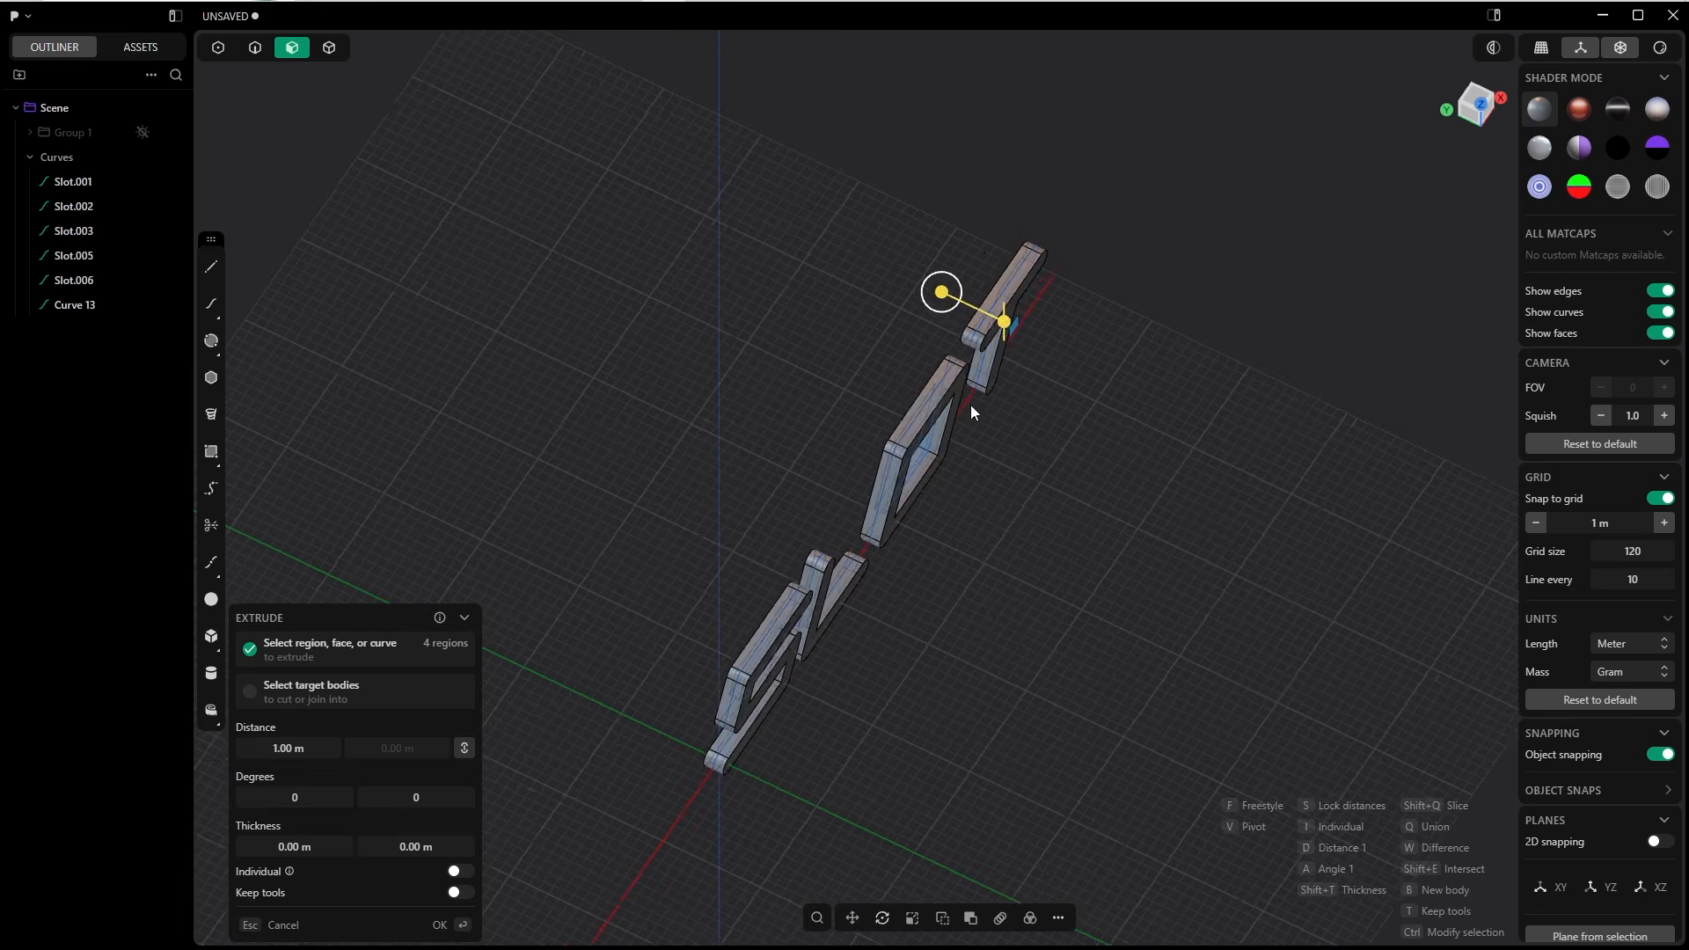
middle_drag(973, 408, 906, 334)
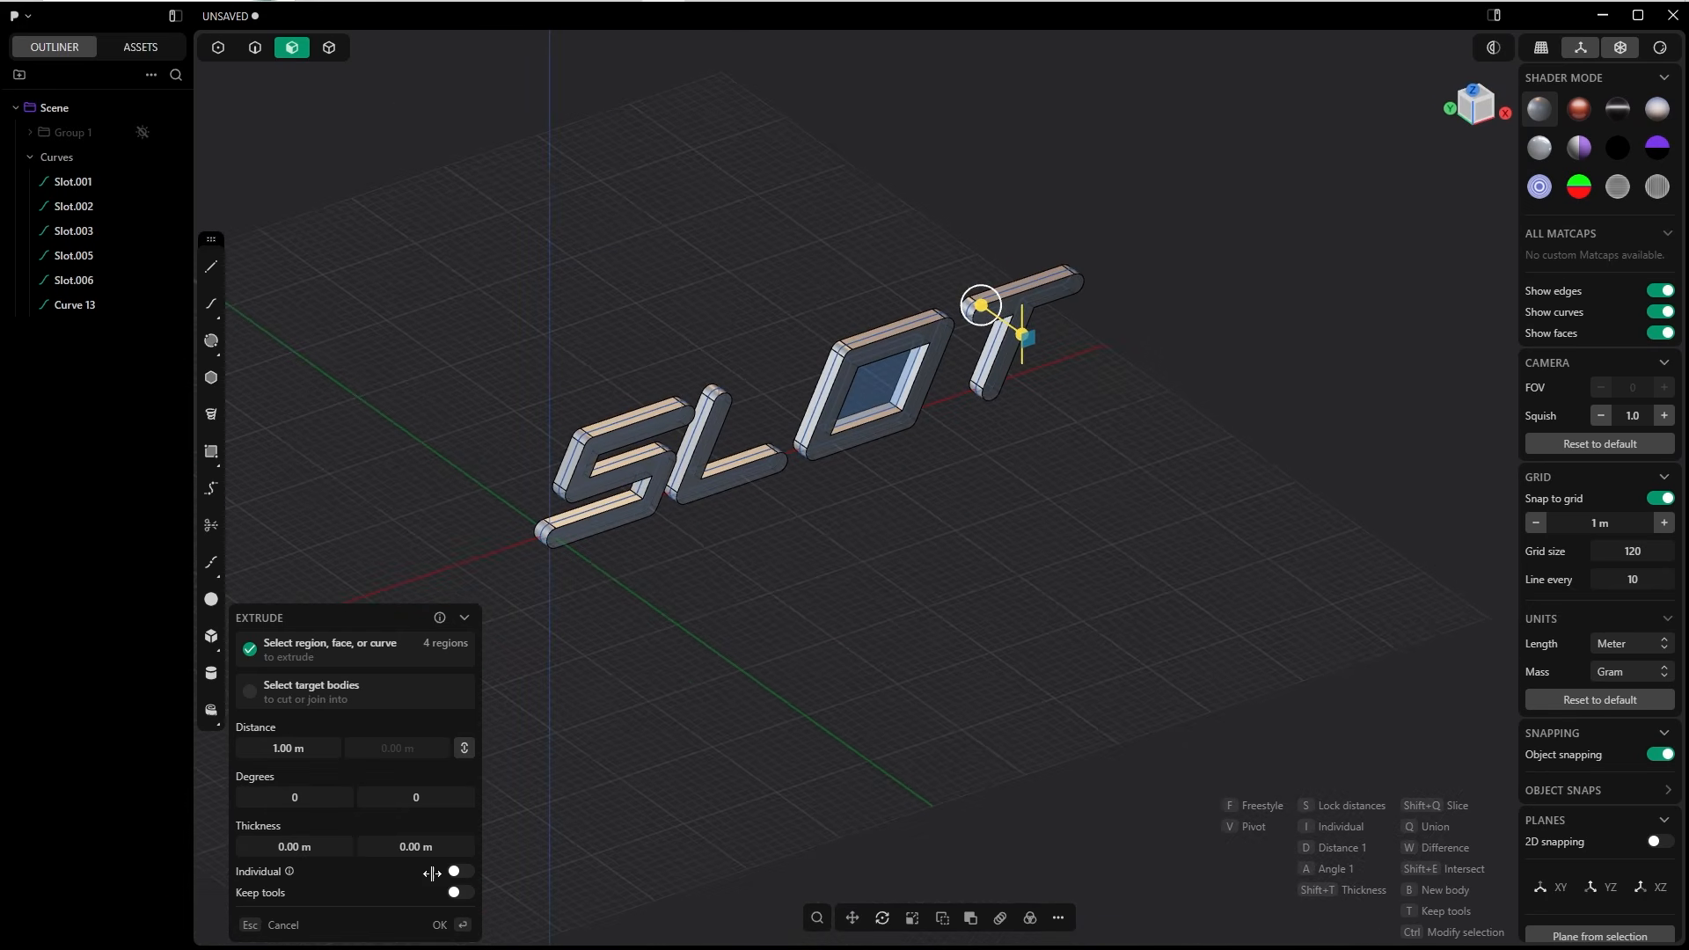
click(440, 924)
Move all six remaining letter outline curves into the hidden Group 1.
middle_drag(700, 583, 668, 563)
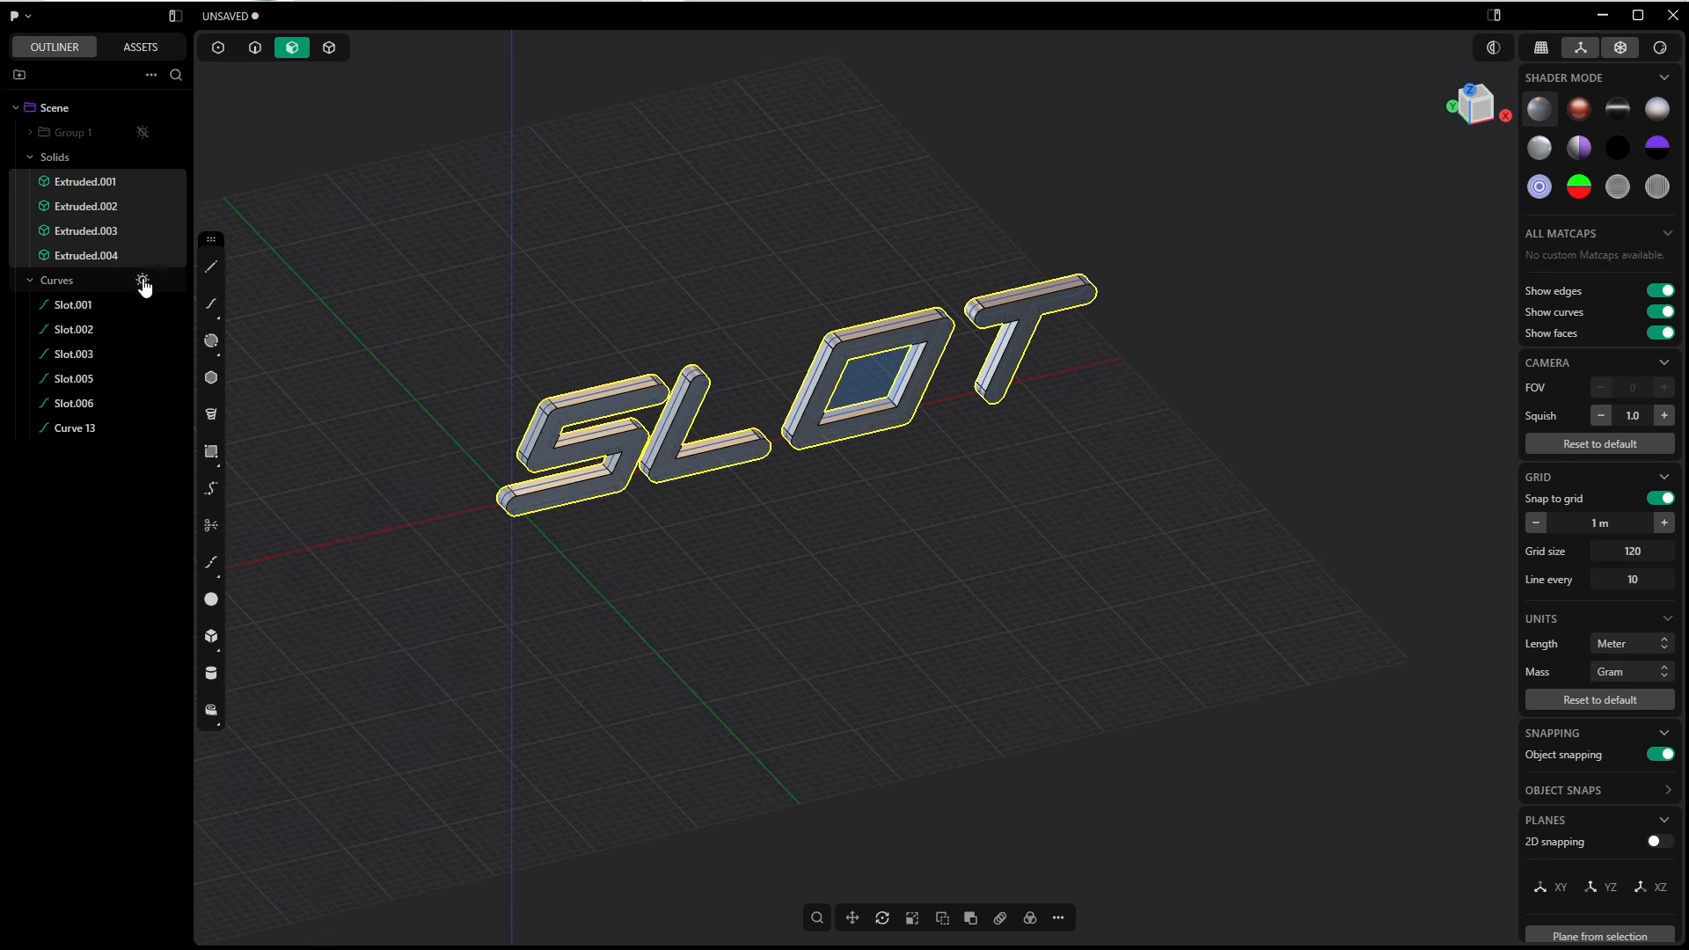
click(71, 308)
shift+click(87, 430)
drag(79, 299, 61, 134)
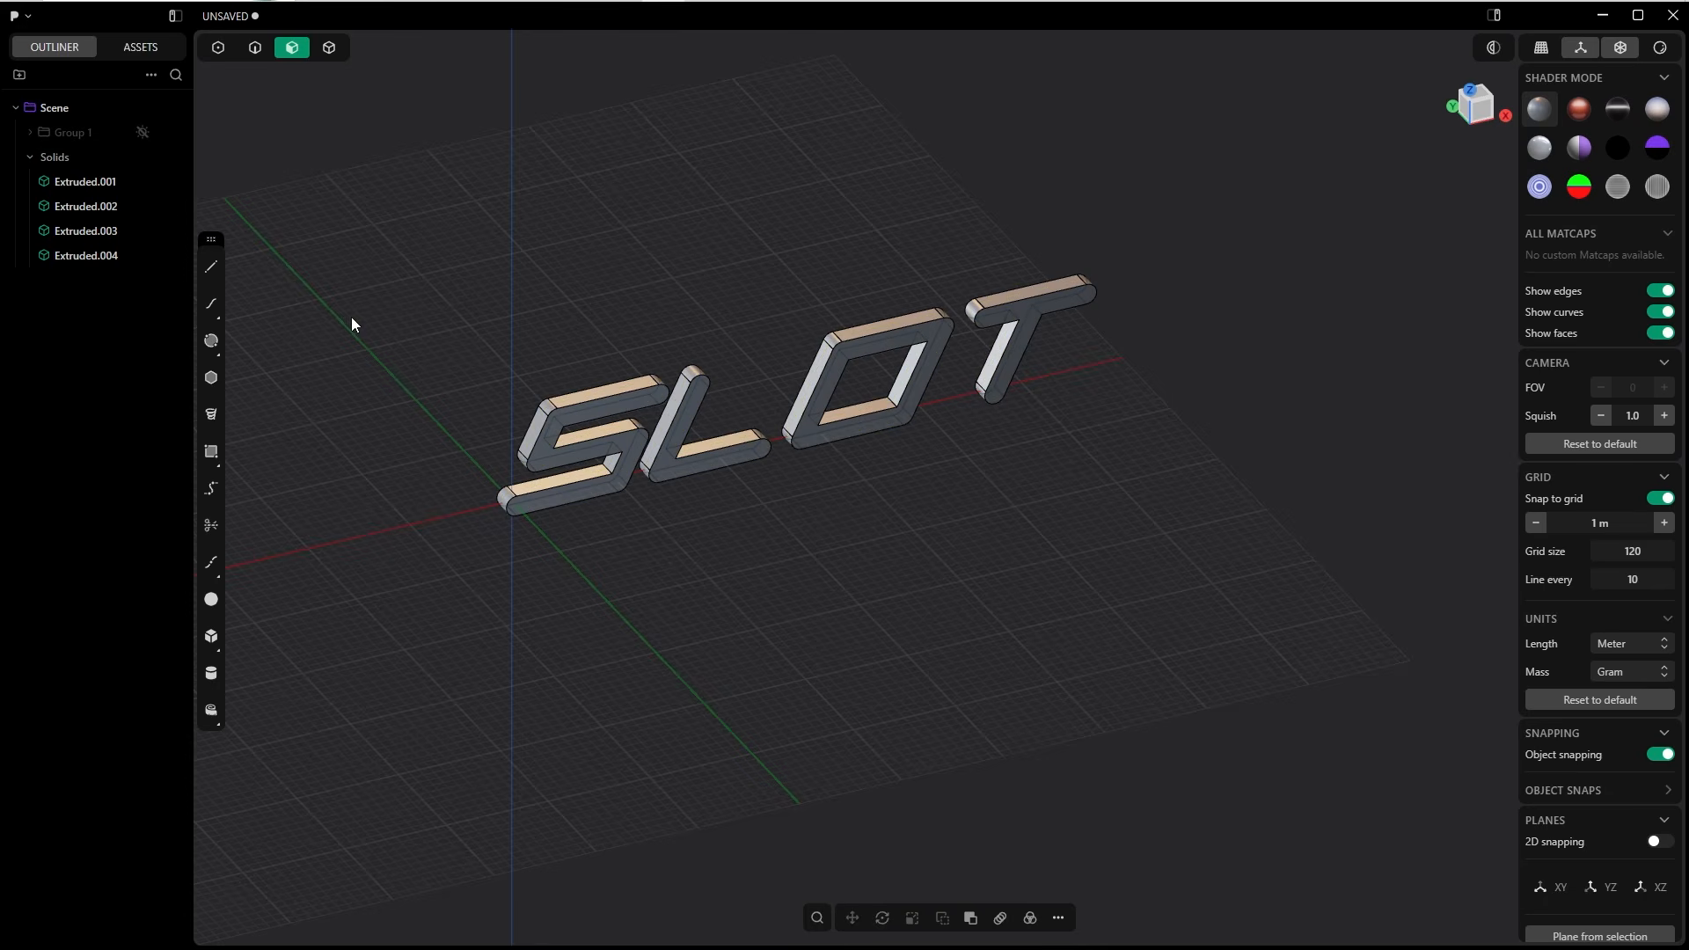
Turn off grid snapping.
scroll(709, 409, up, 5)
shift+middle_drag(697, 507, 597, 523)
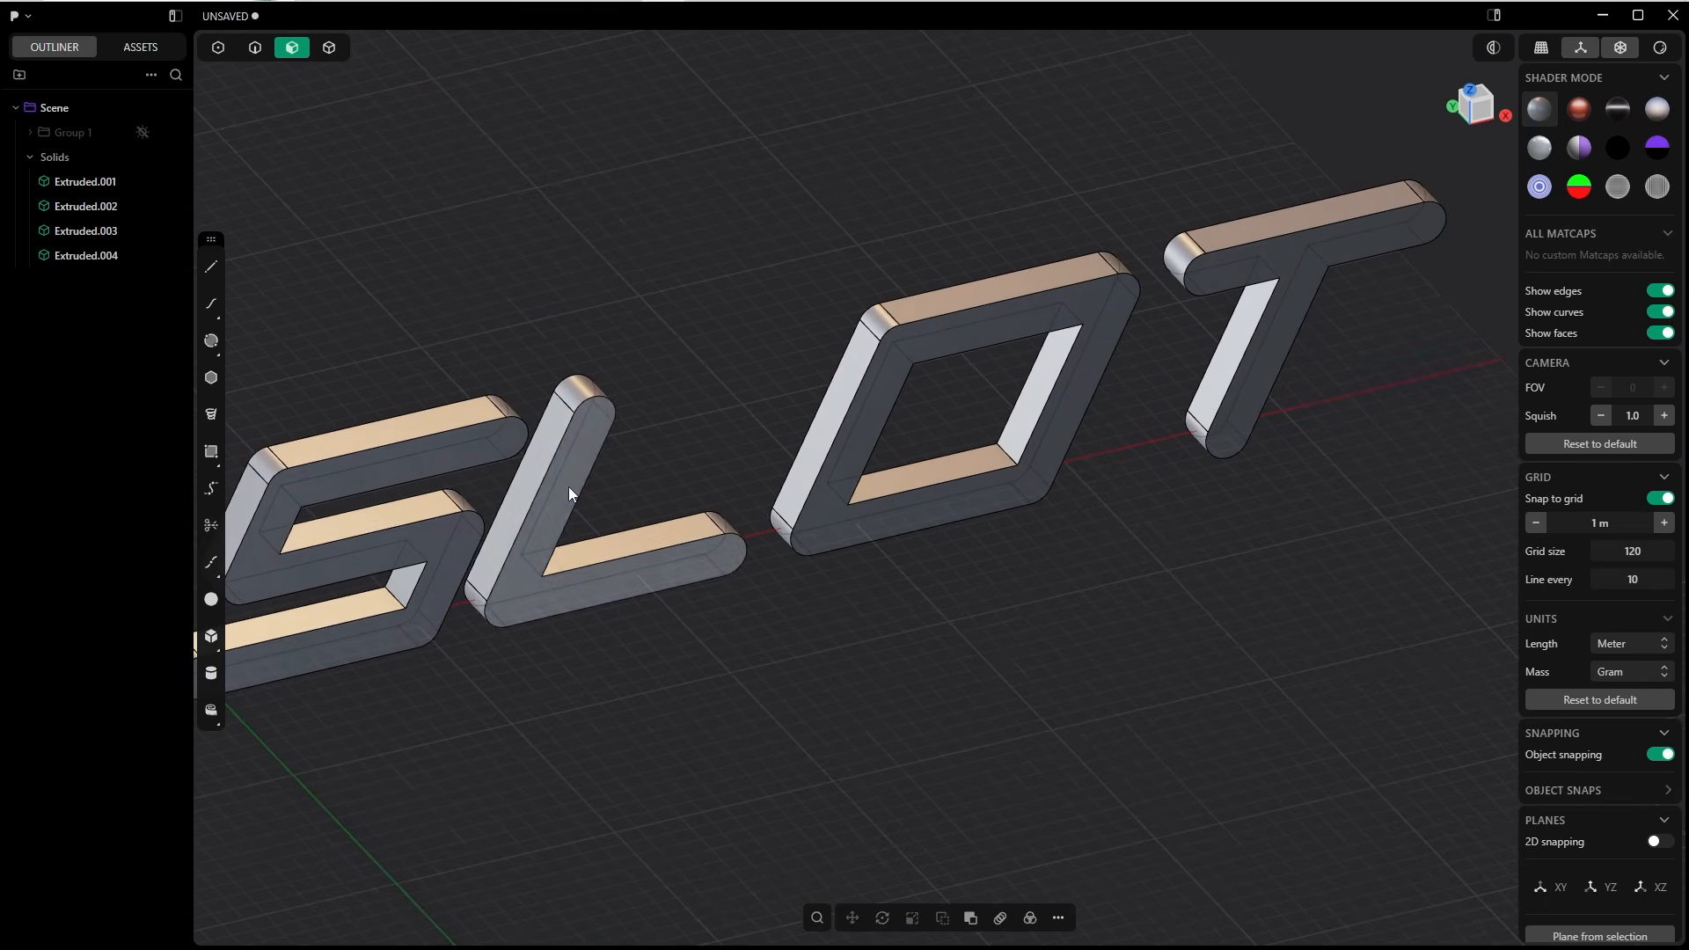
click(1661, 499)
Examine the rounded outer corners and sharp inner corners of the S, L and O solids from several angles.
shift+middle_drag(651, 475, 668, 510)
scroll(946, 566, up, 5)
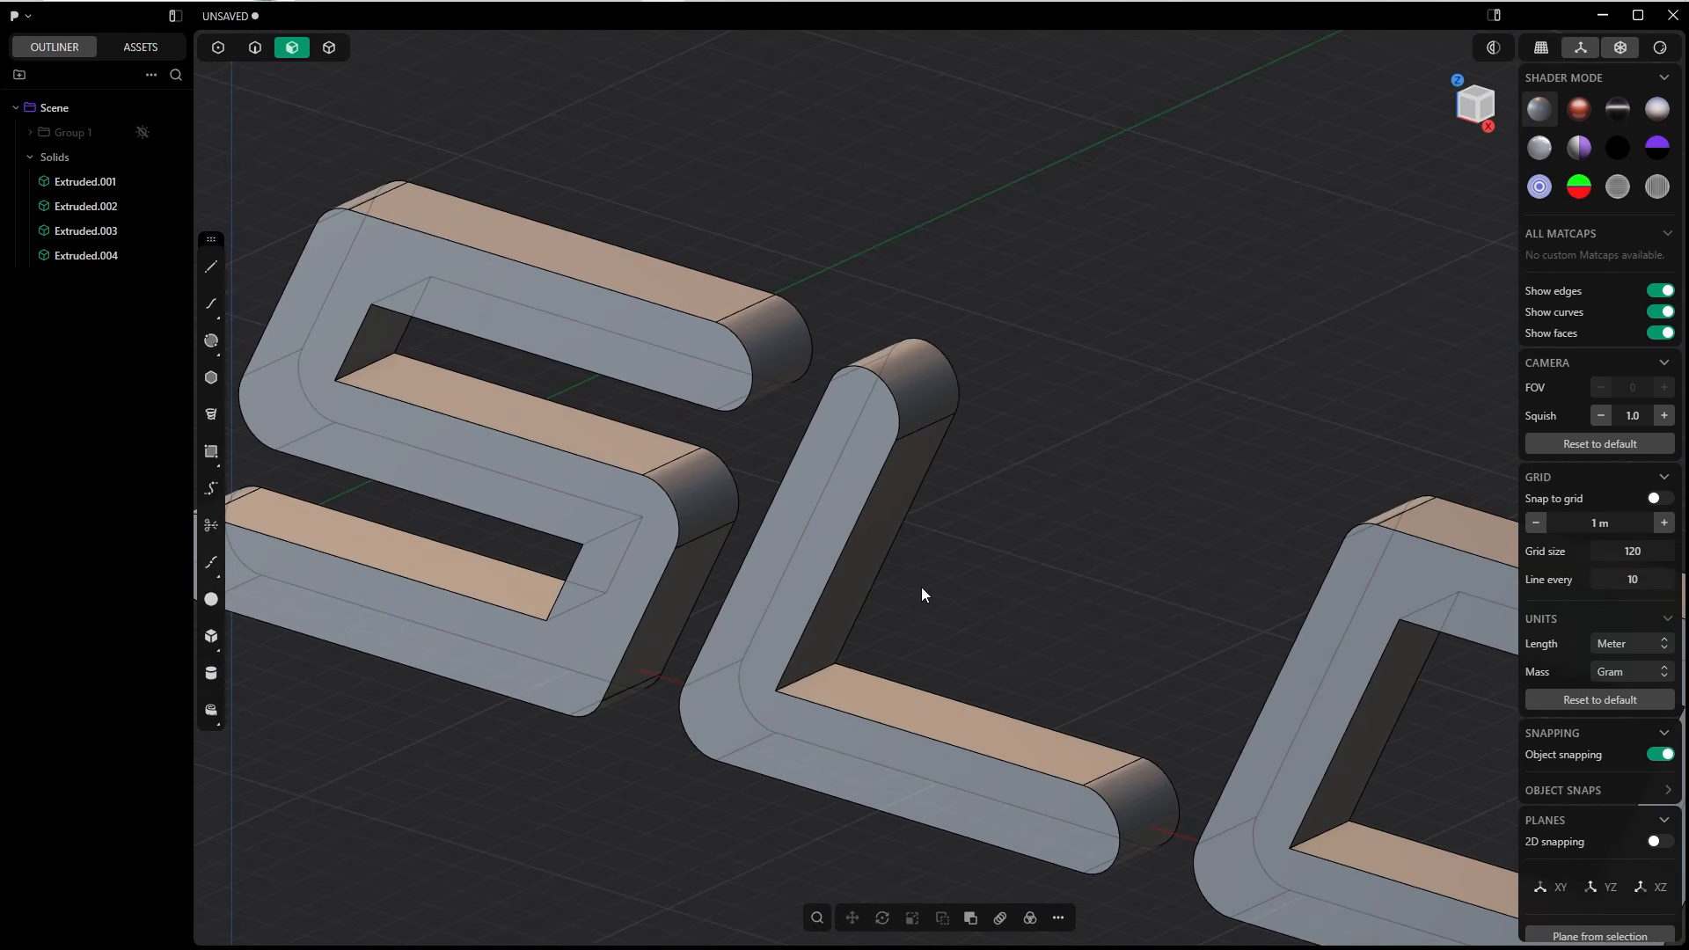
shift+middle_drag(921, 588, 894, 441)
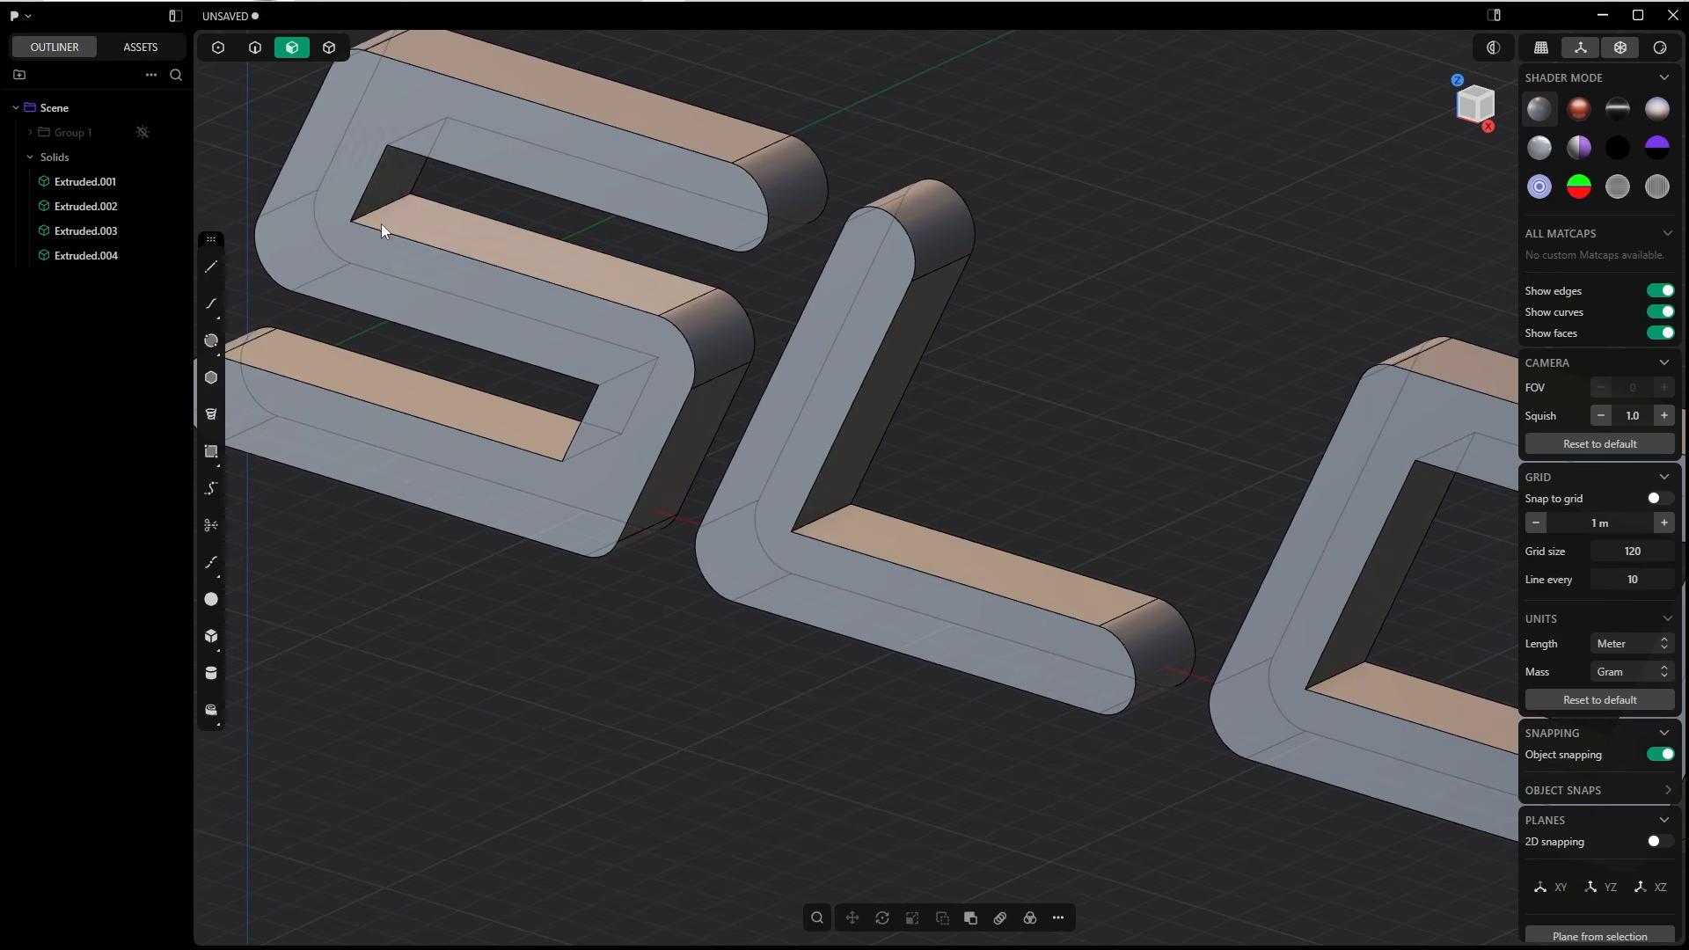
middle_drag(492, 292, 741, 321)
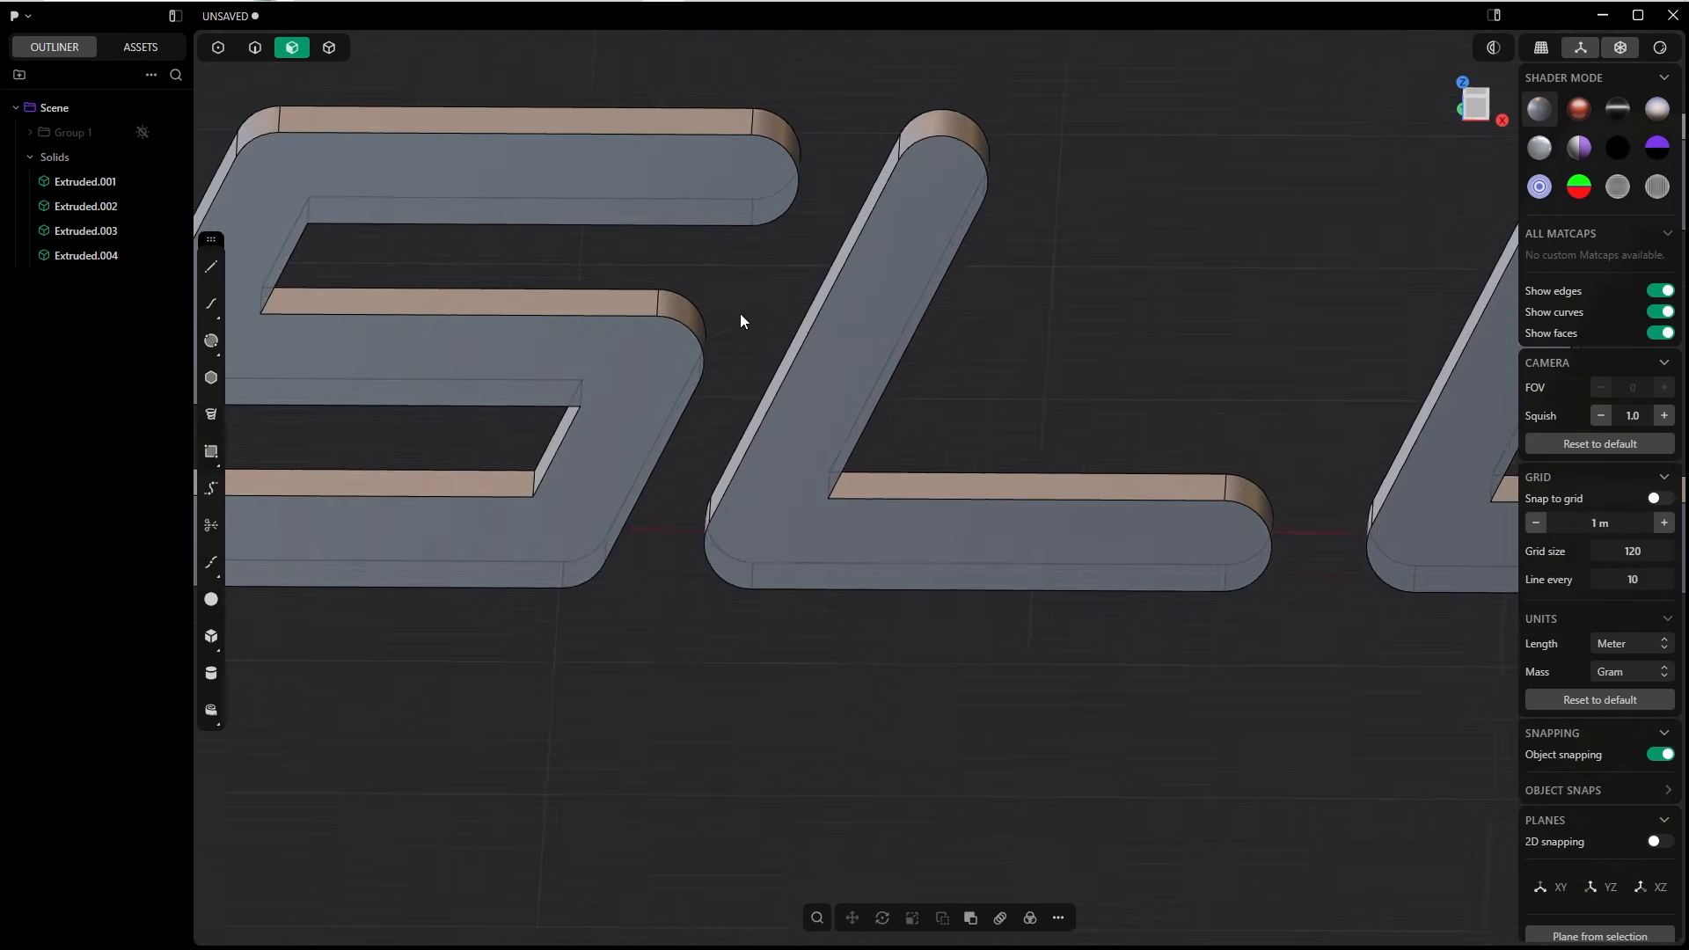
scroll(741, 318, down, 4)
middle_drag(742, 247, 814, 268)
scroll(651, 396, up, 5)
middle_drag(541, 422, 579, 456)
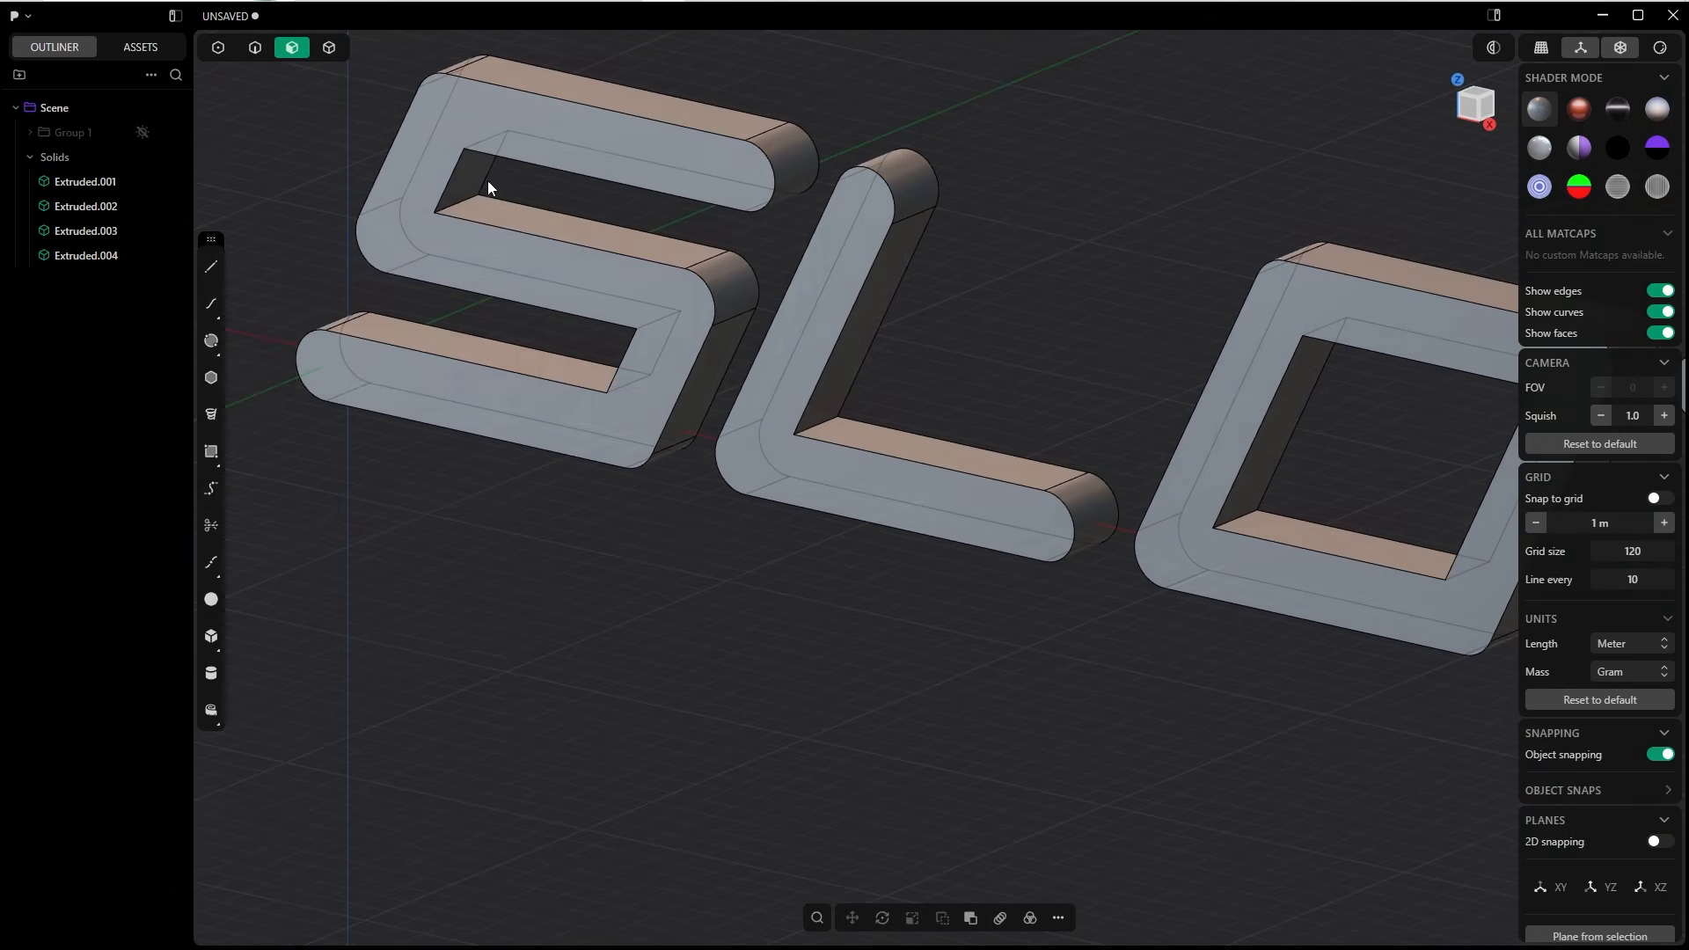
middle_drag(488, 182, 436, 204)
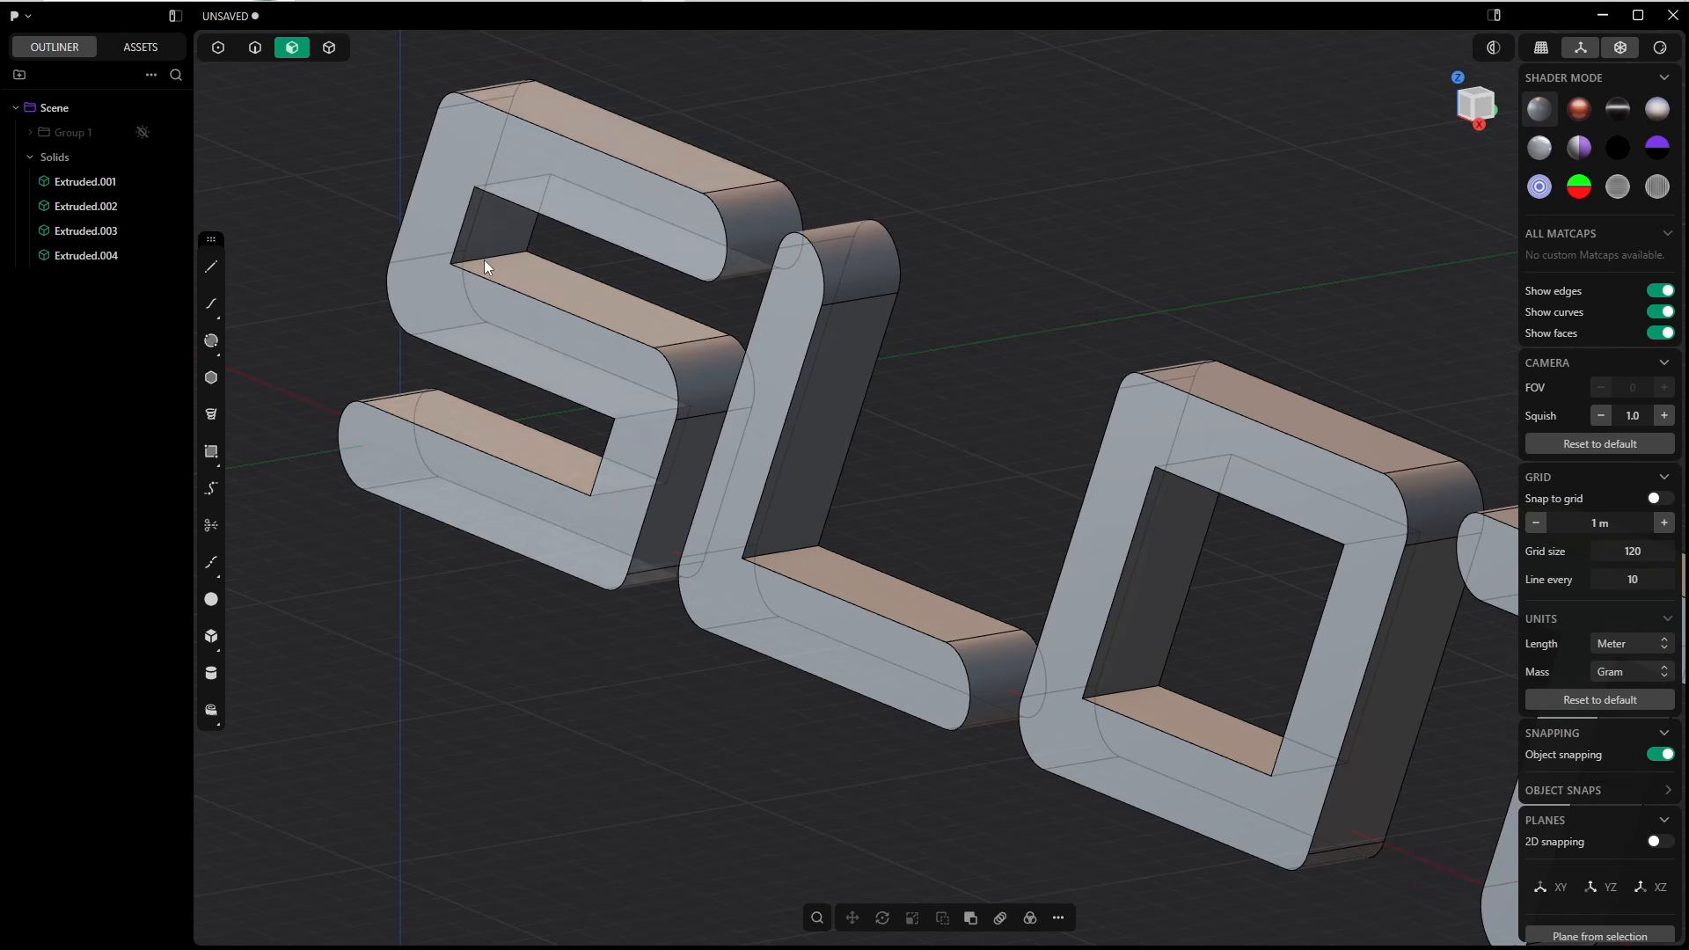
In edge selection mode, start a Fillet on the S solid's sharp inner corner edges and add the L's inner corner edge.
key(Tab)
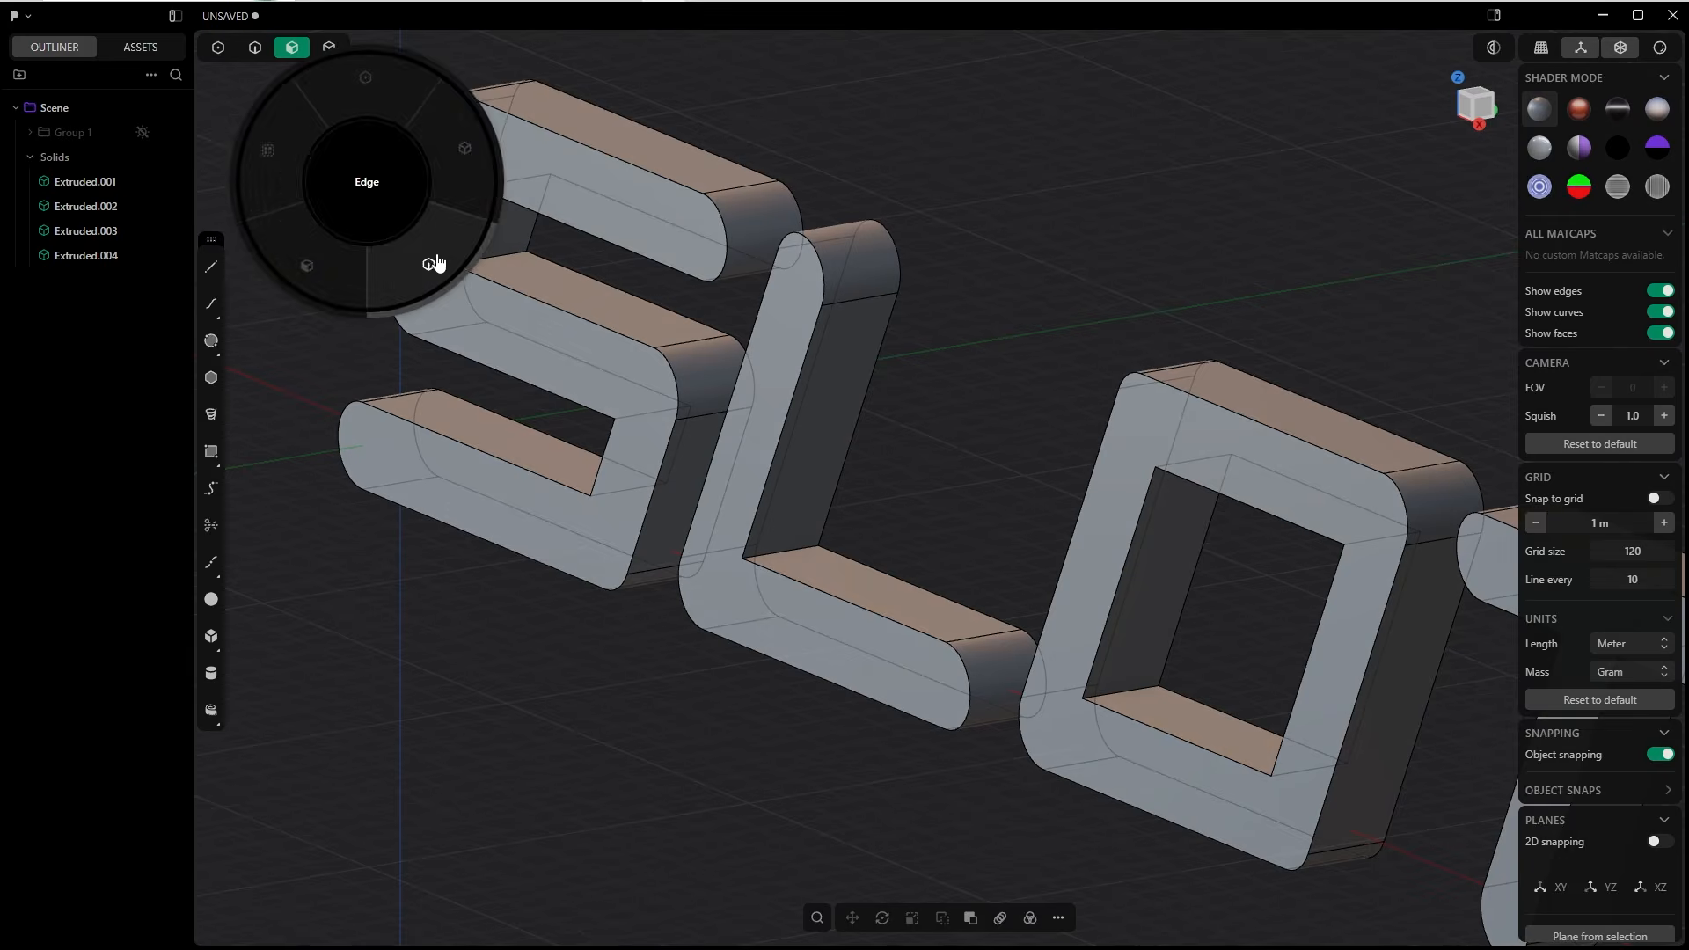
click(434, 257)
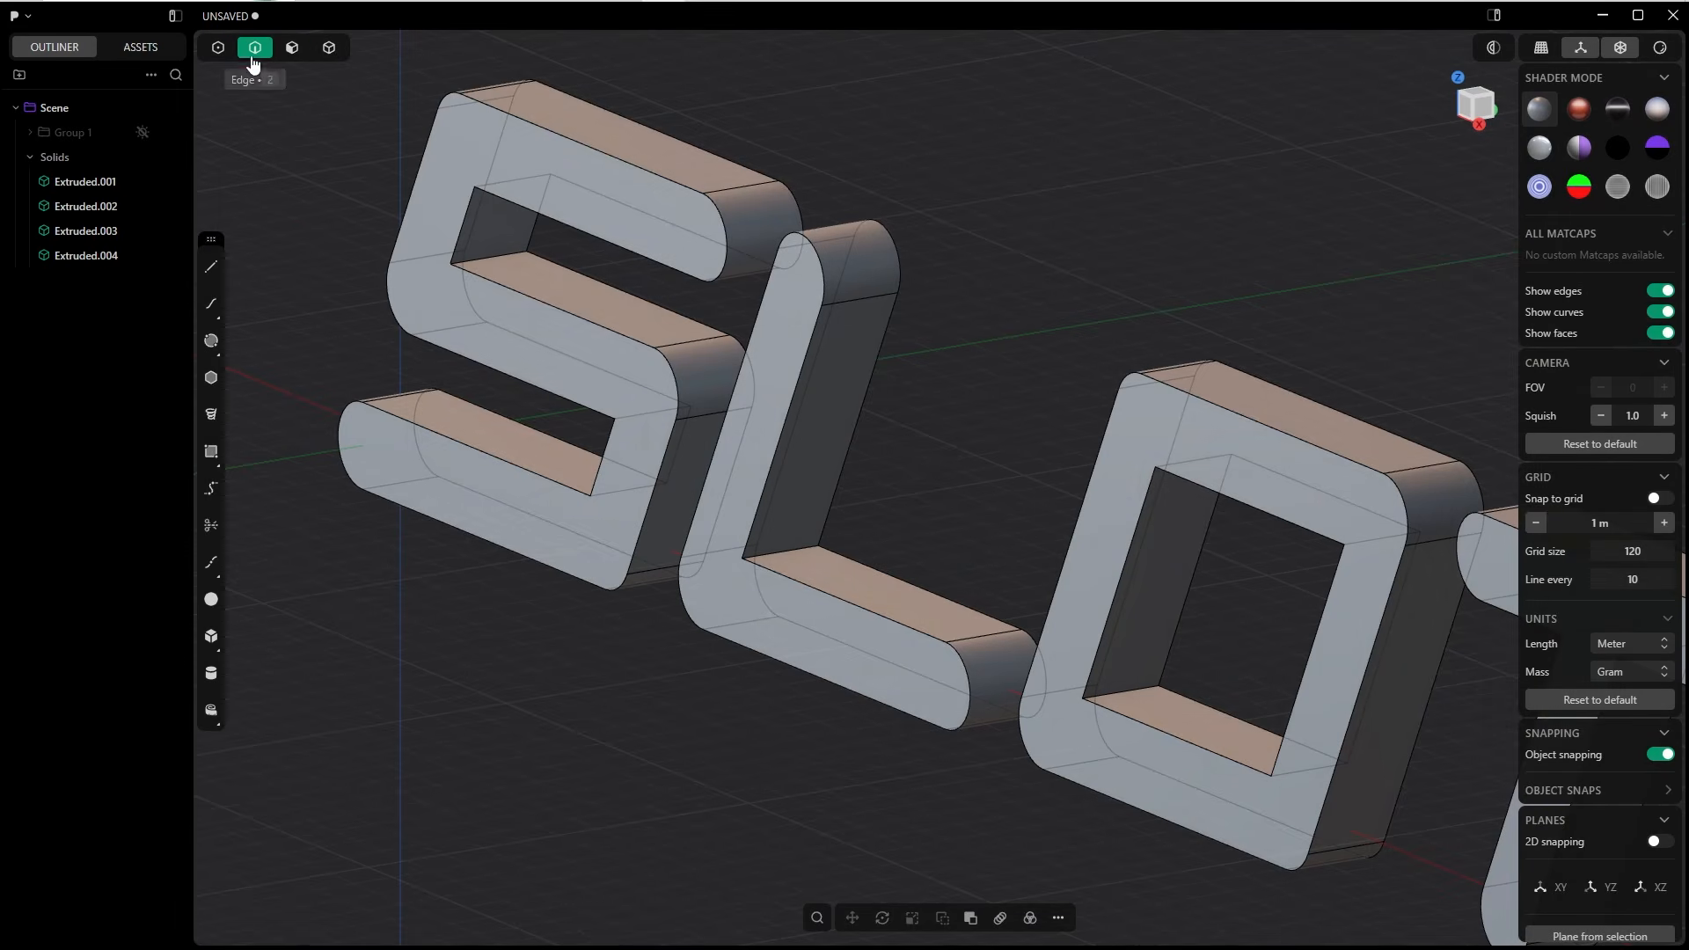
click(491, 256)
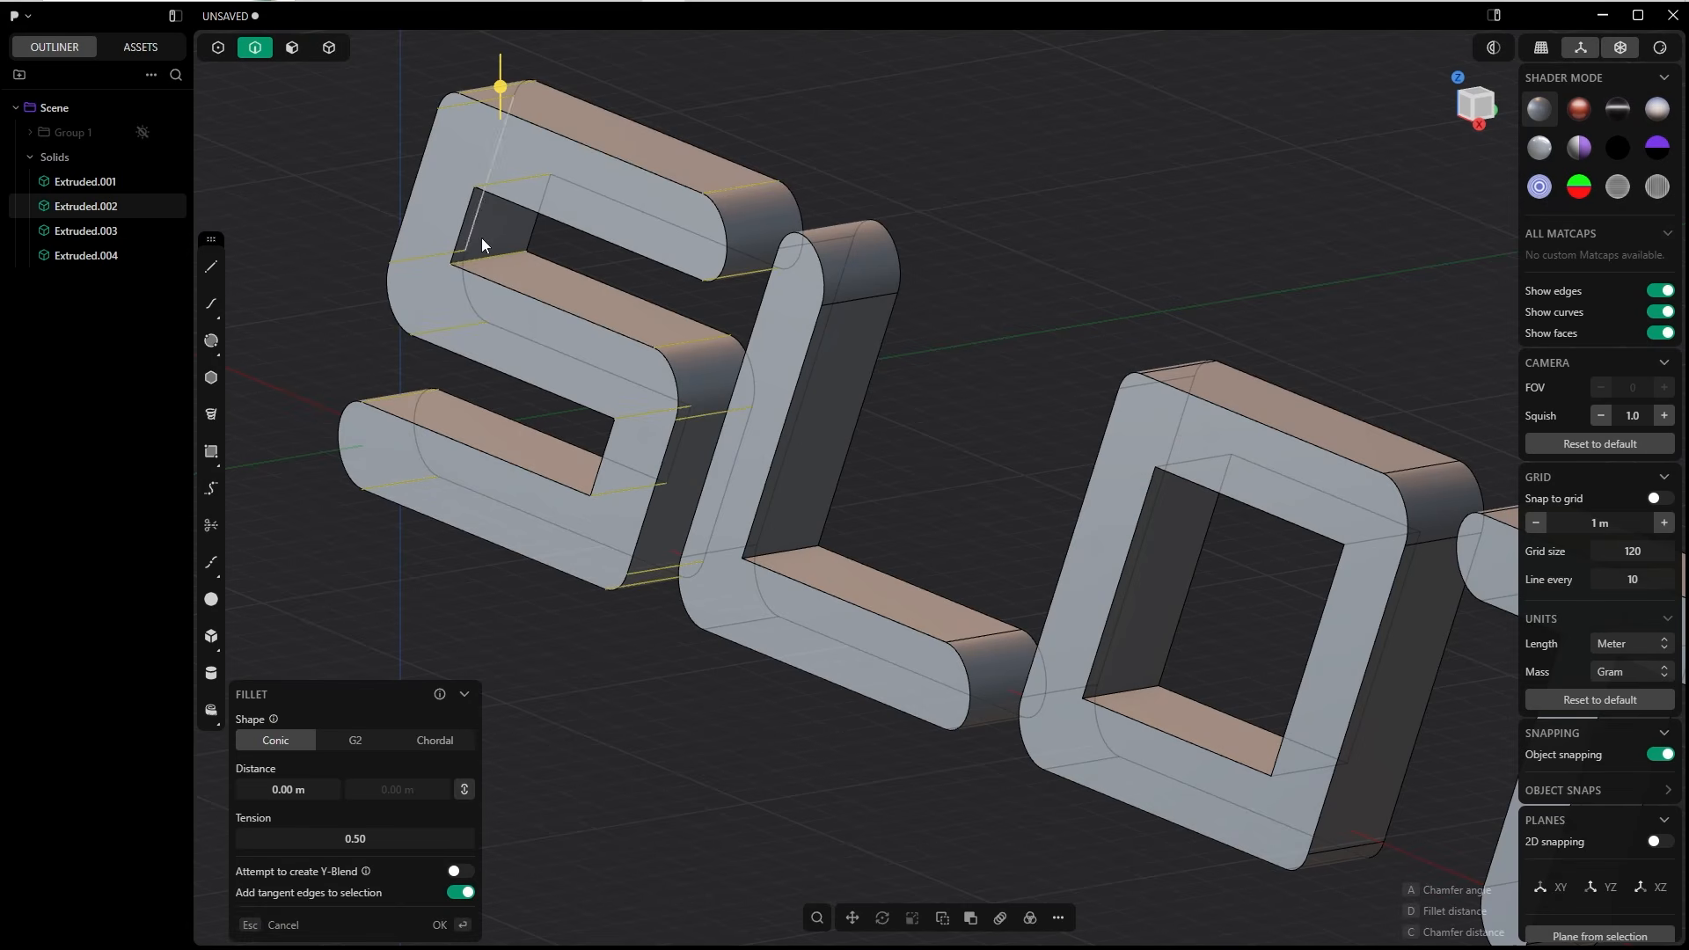
key(f)
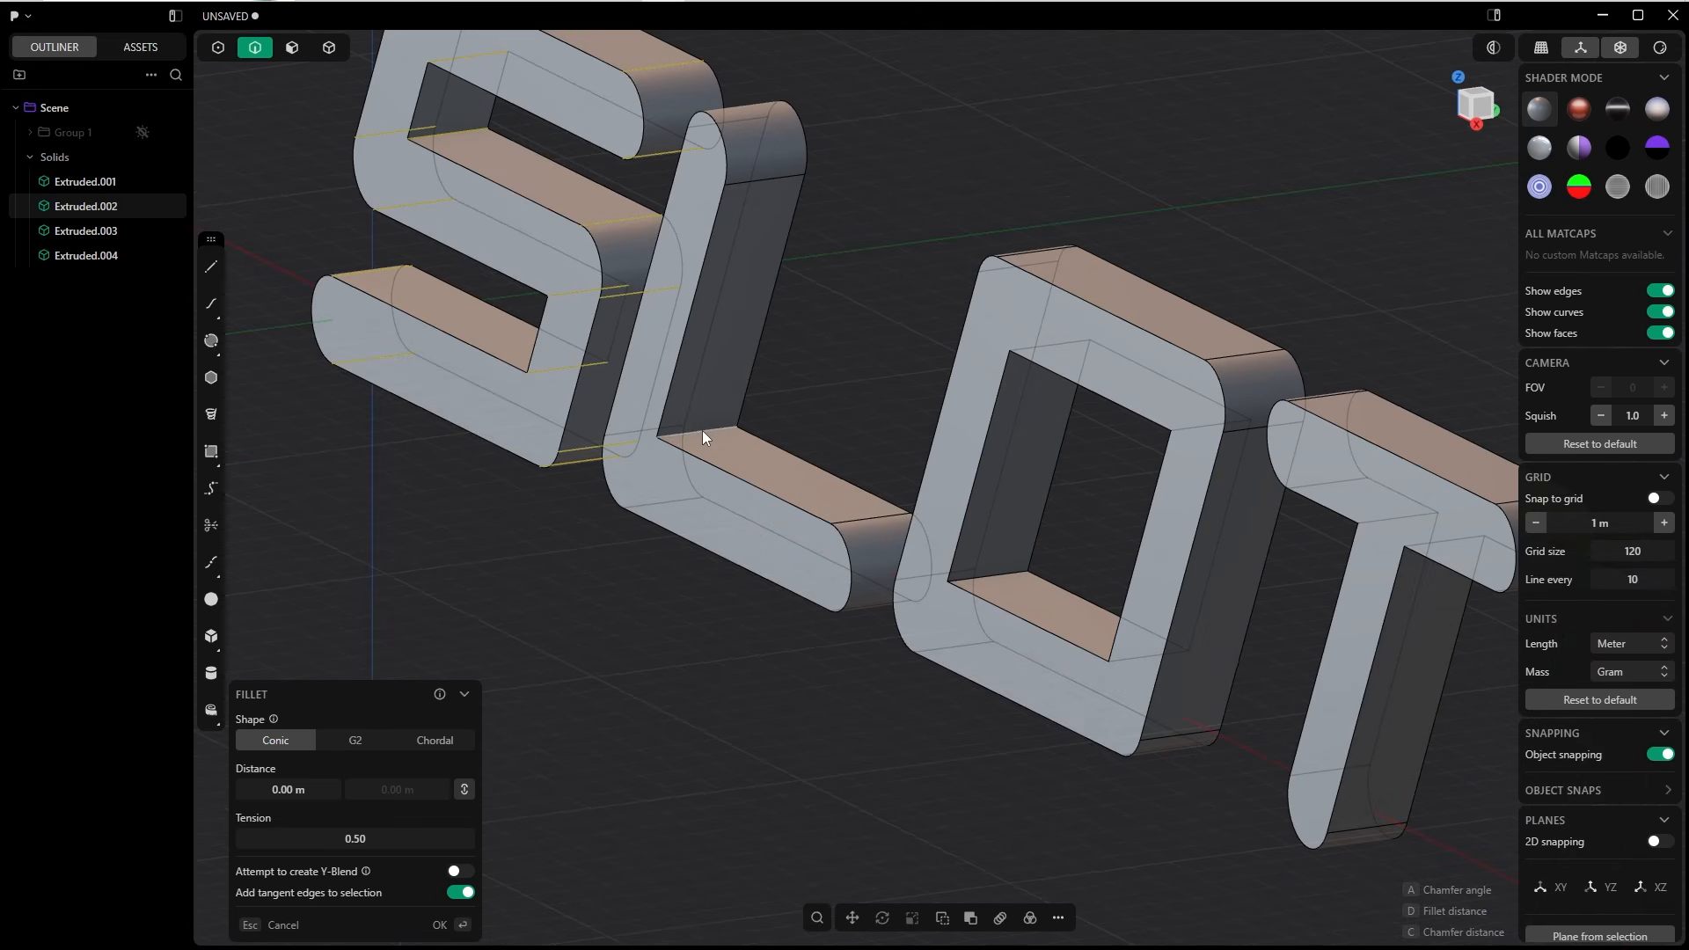
middle_drag(708, 430, 673, 429)
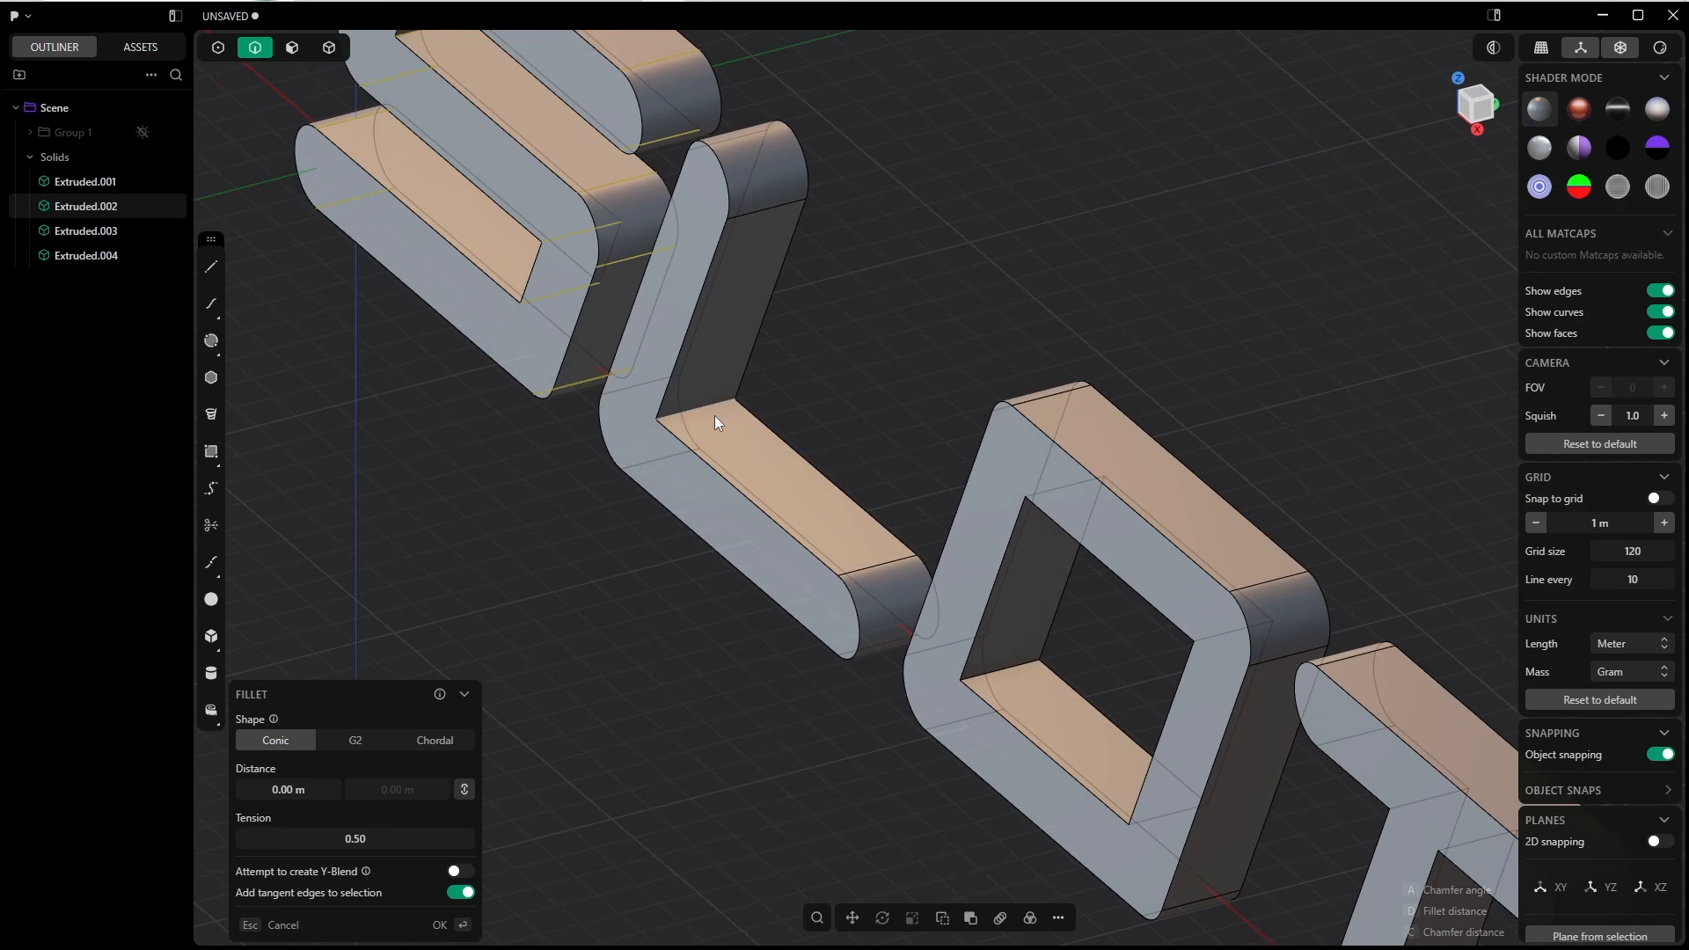
click(702, 405)
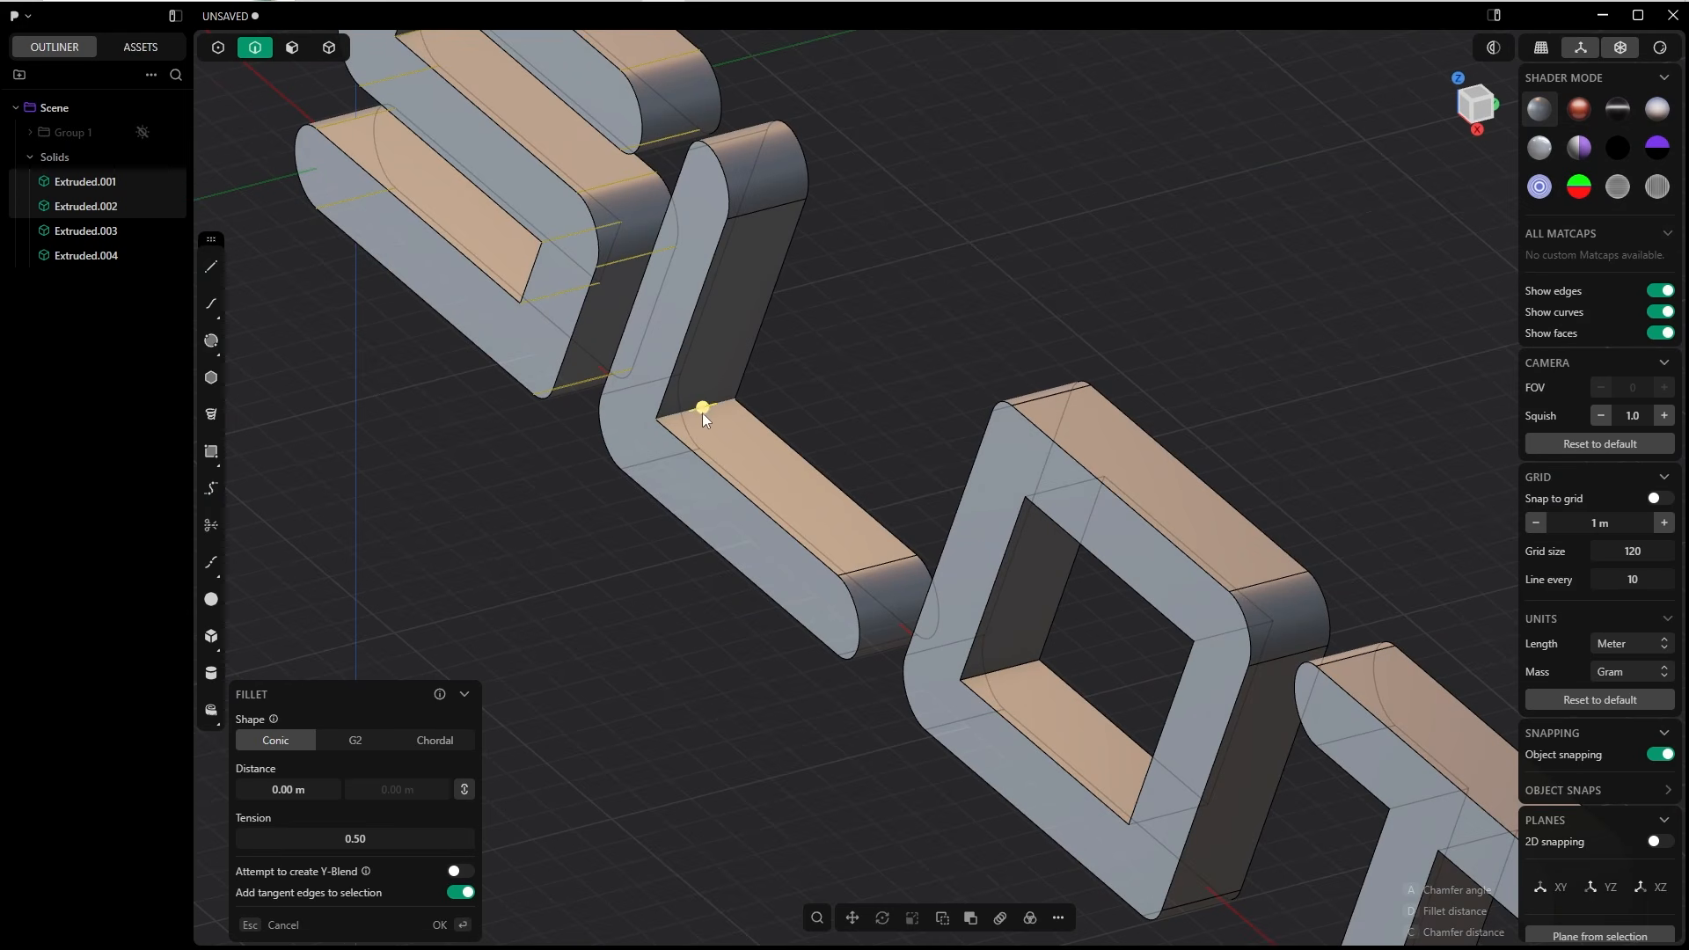
middle_drag(702, 406, 841, 450)
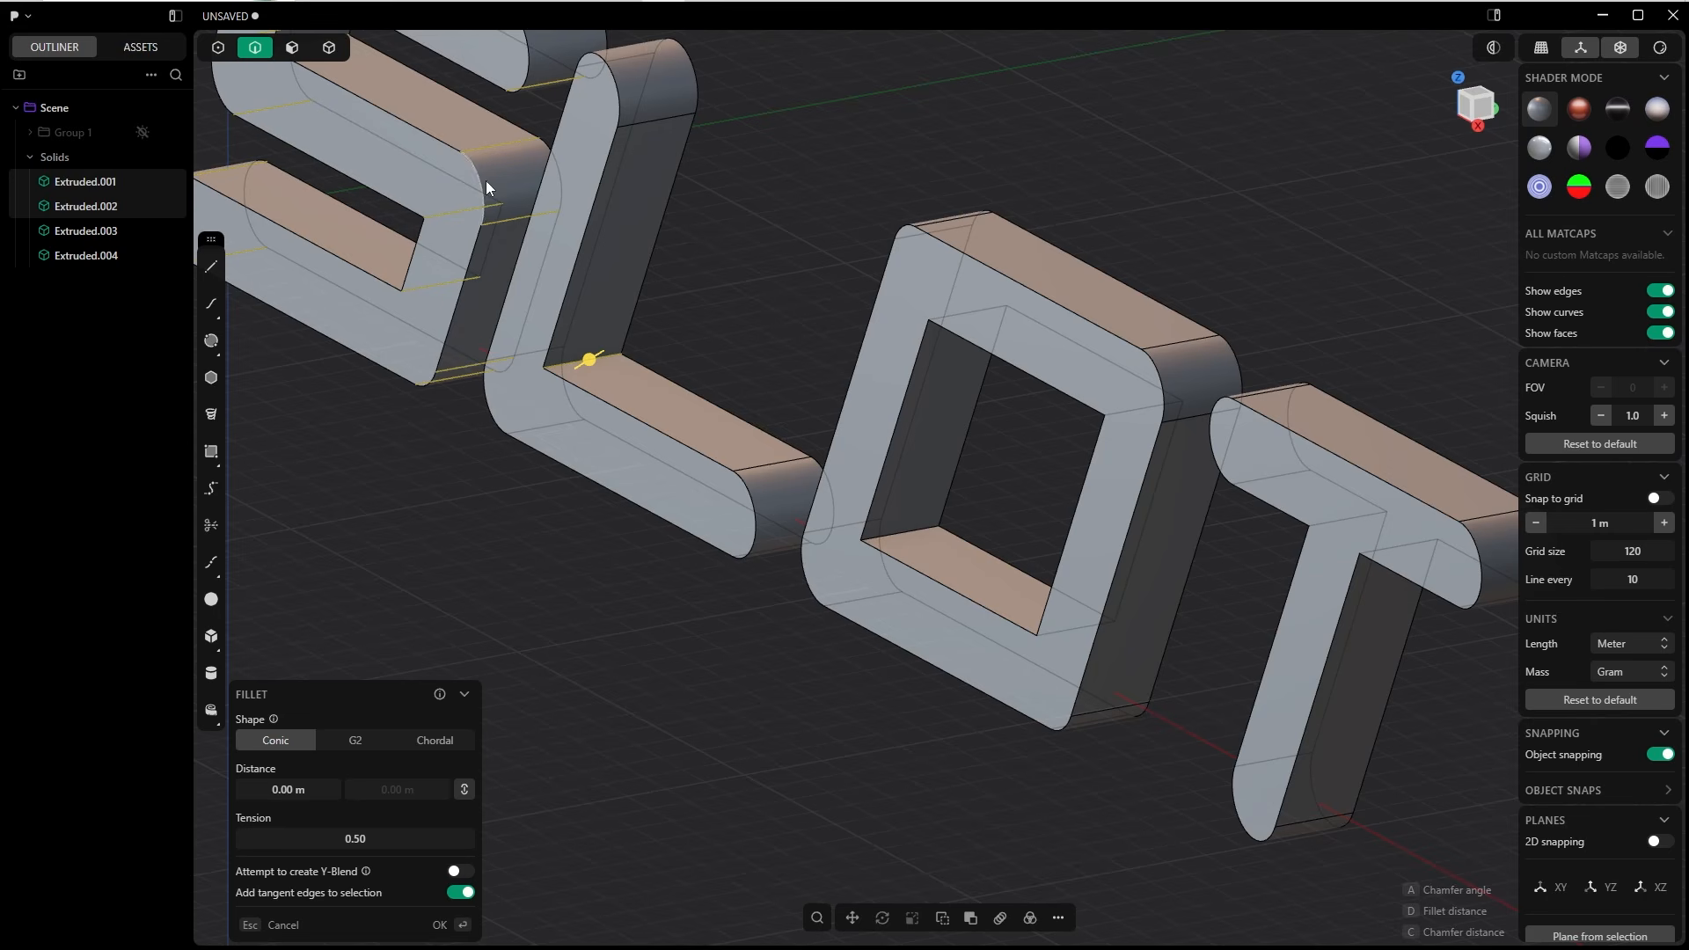
Add the inner corner edges of the O and both edges where the T's stem meets its bar to the fillet selection.
click(906, 530)
middle_drag(906, 529, 845, 504)
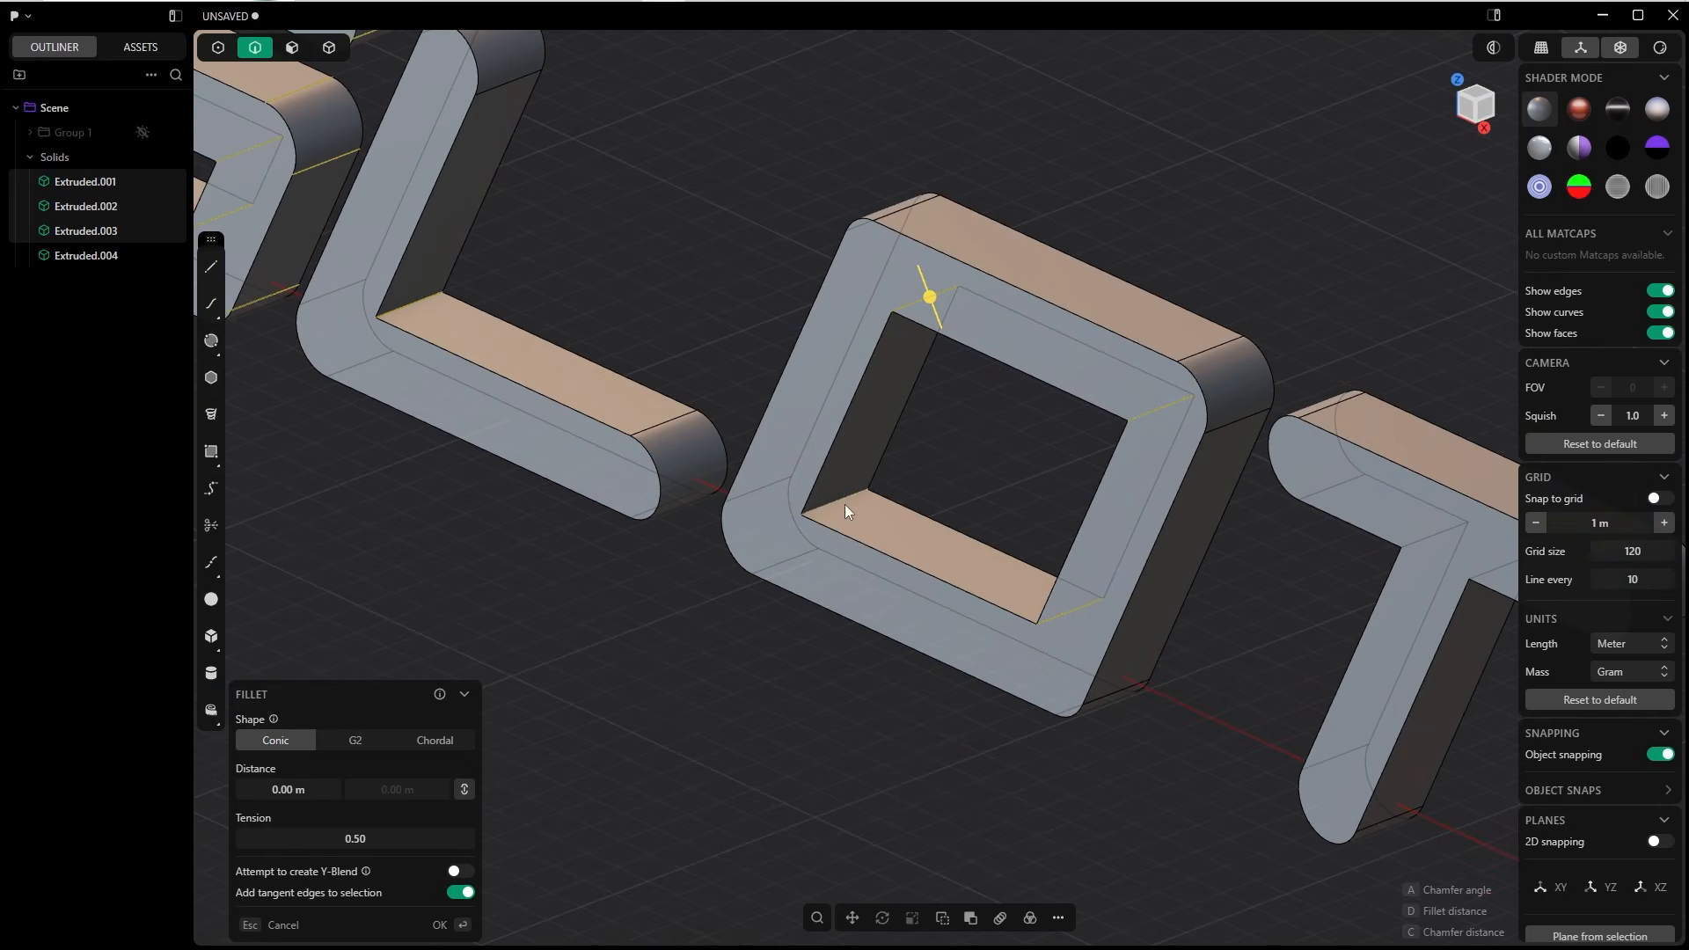
middle_drag(942, 407, 725, 443)
click(972, 230)
click(806, 245)
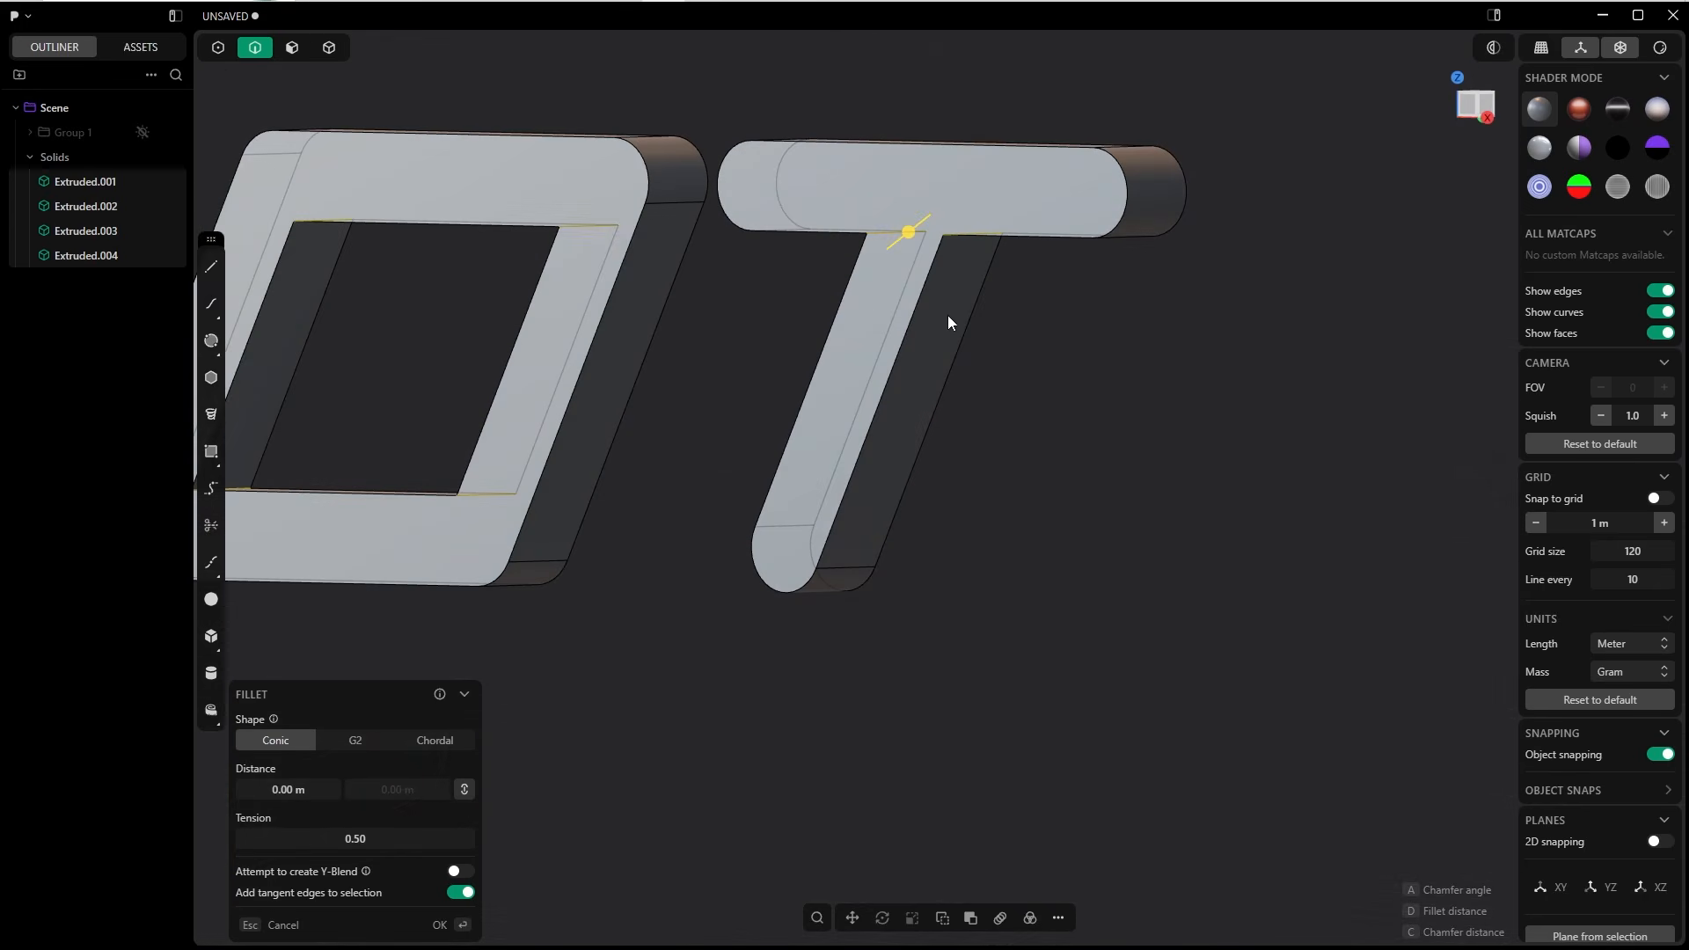
middle_drag(948, 315, 1045, 348)
scroll(989, 389, down, 3)
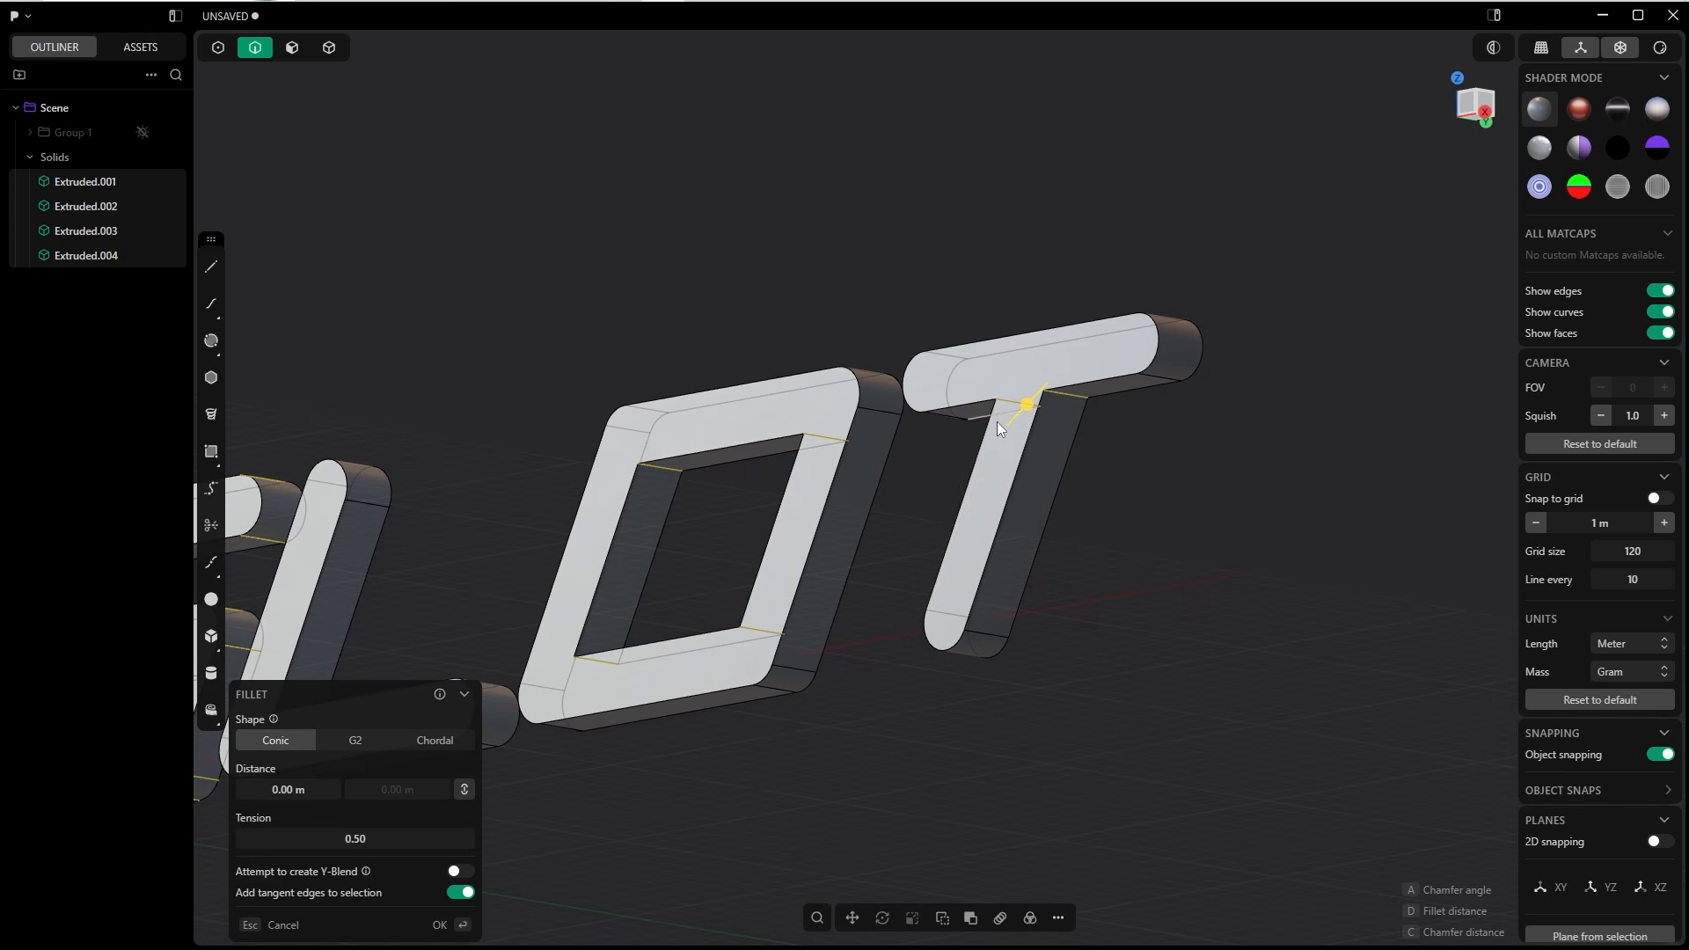
Fillet the selected inner corner edges by about 0.26 m and accept the result.
key(d)
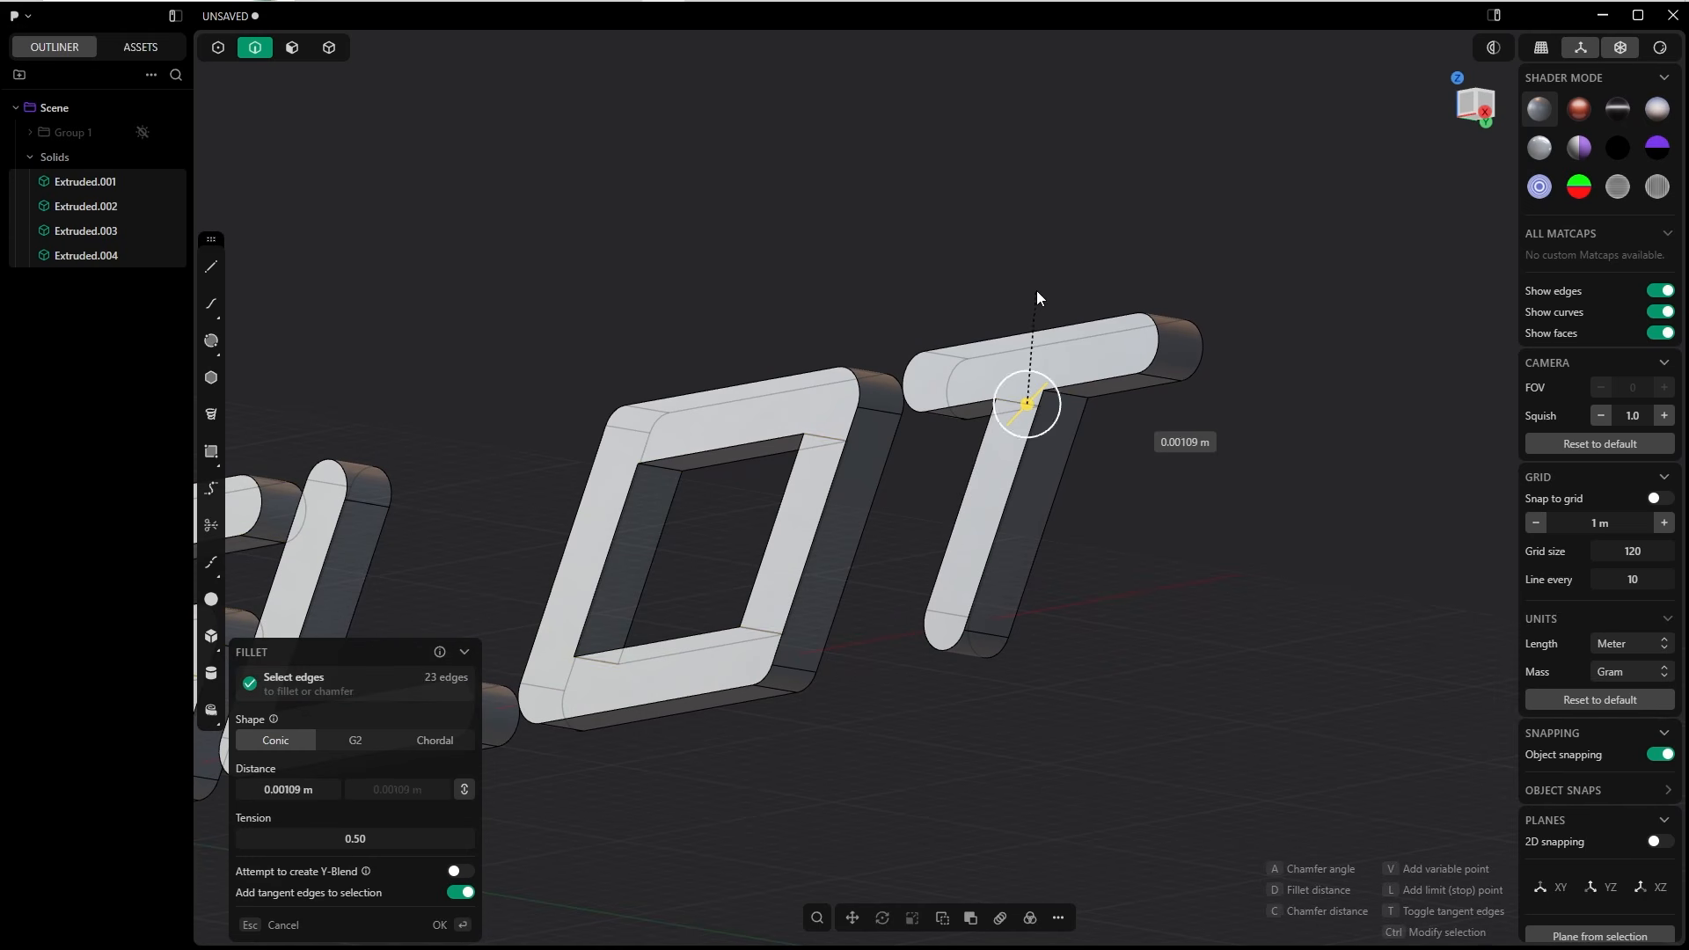
click(1101, 288)
scroll(1038, 406, up, 5)
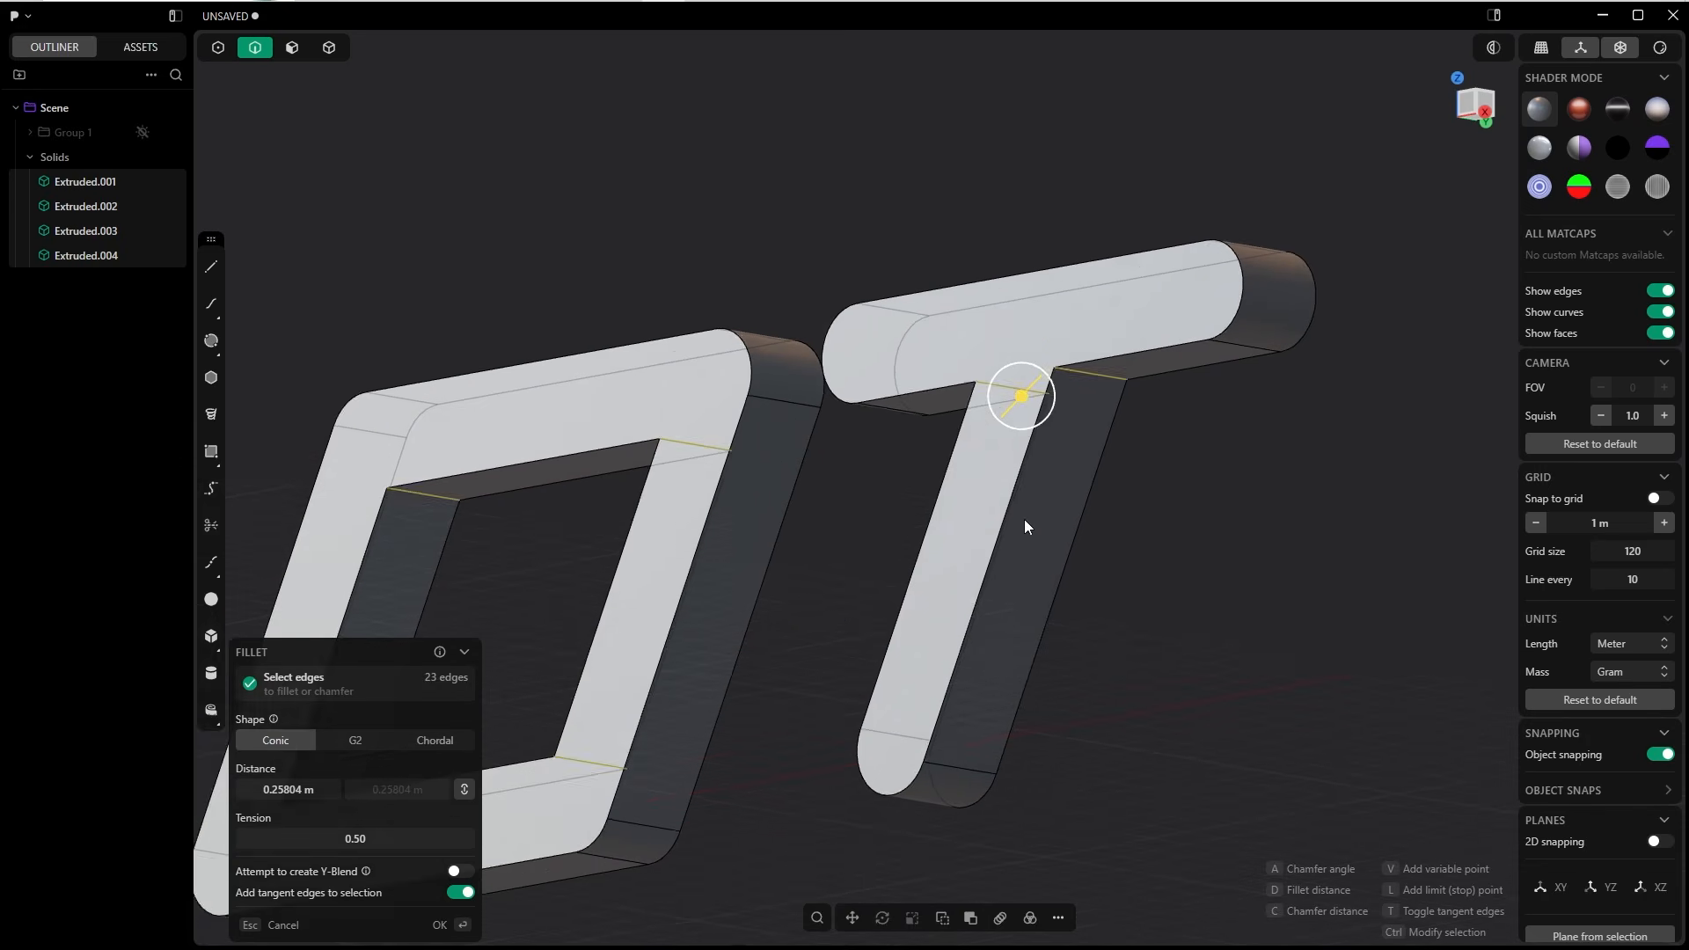
click(1021, 389)
drag(1022, 389, 1021, 389)
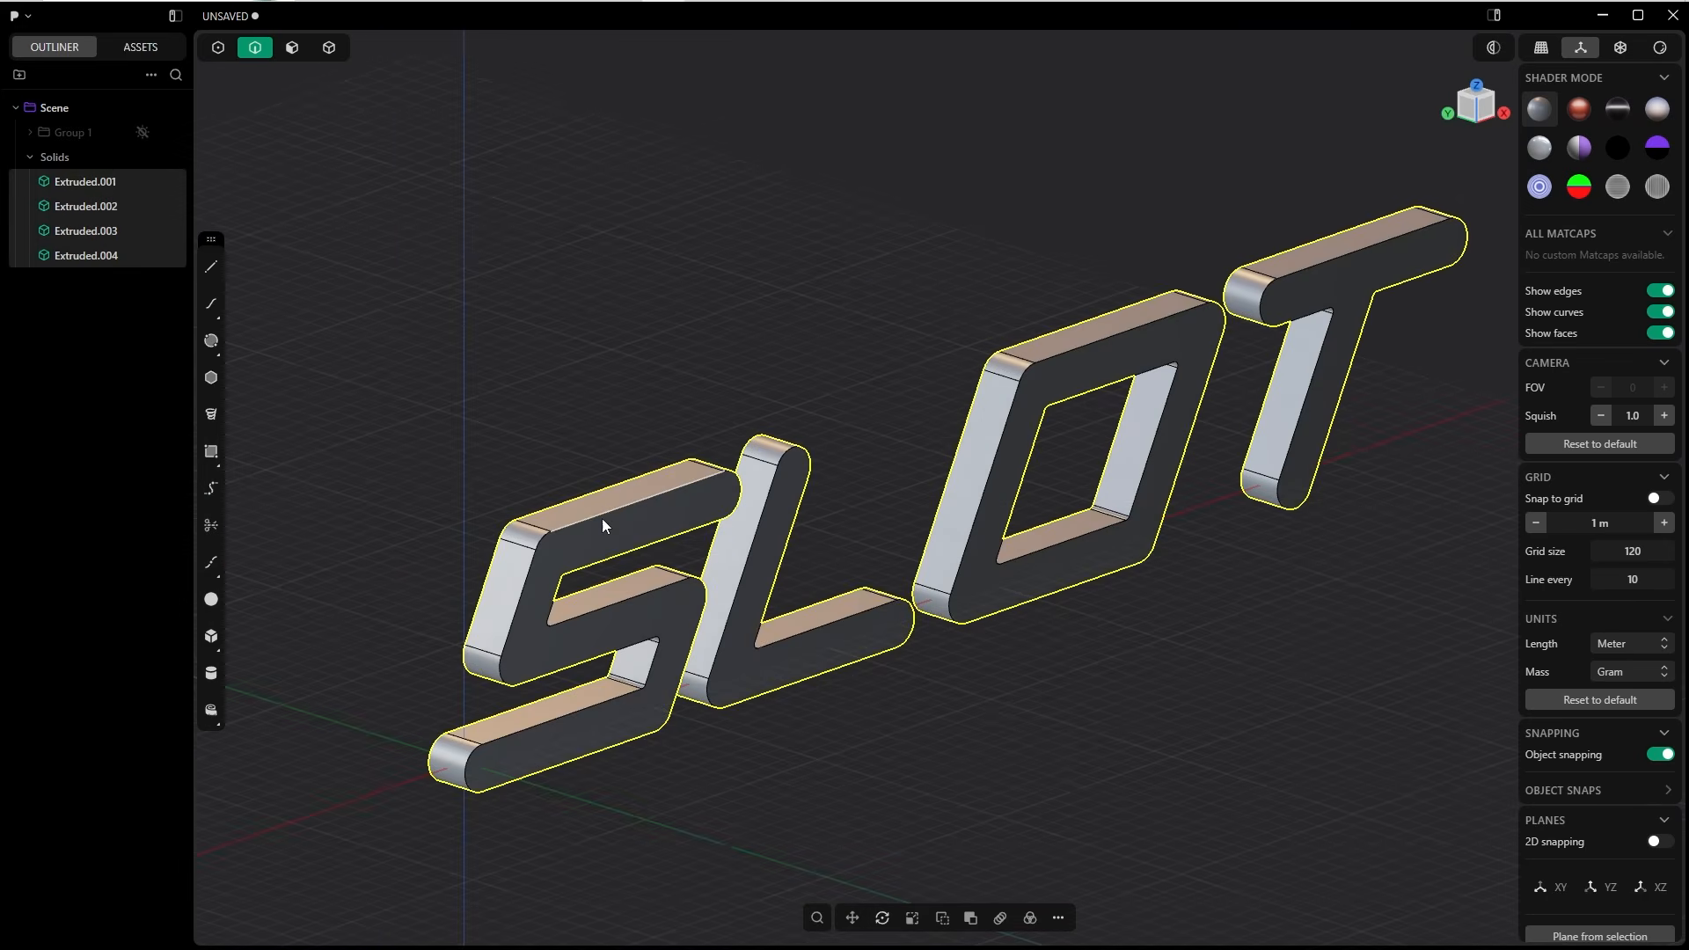
Clear the selection, switch to face selection and select the front faces of the S, L, O and T.
scroll(519, 505, up, 5)
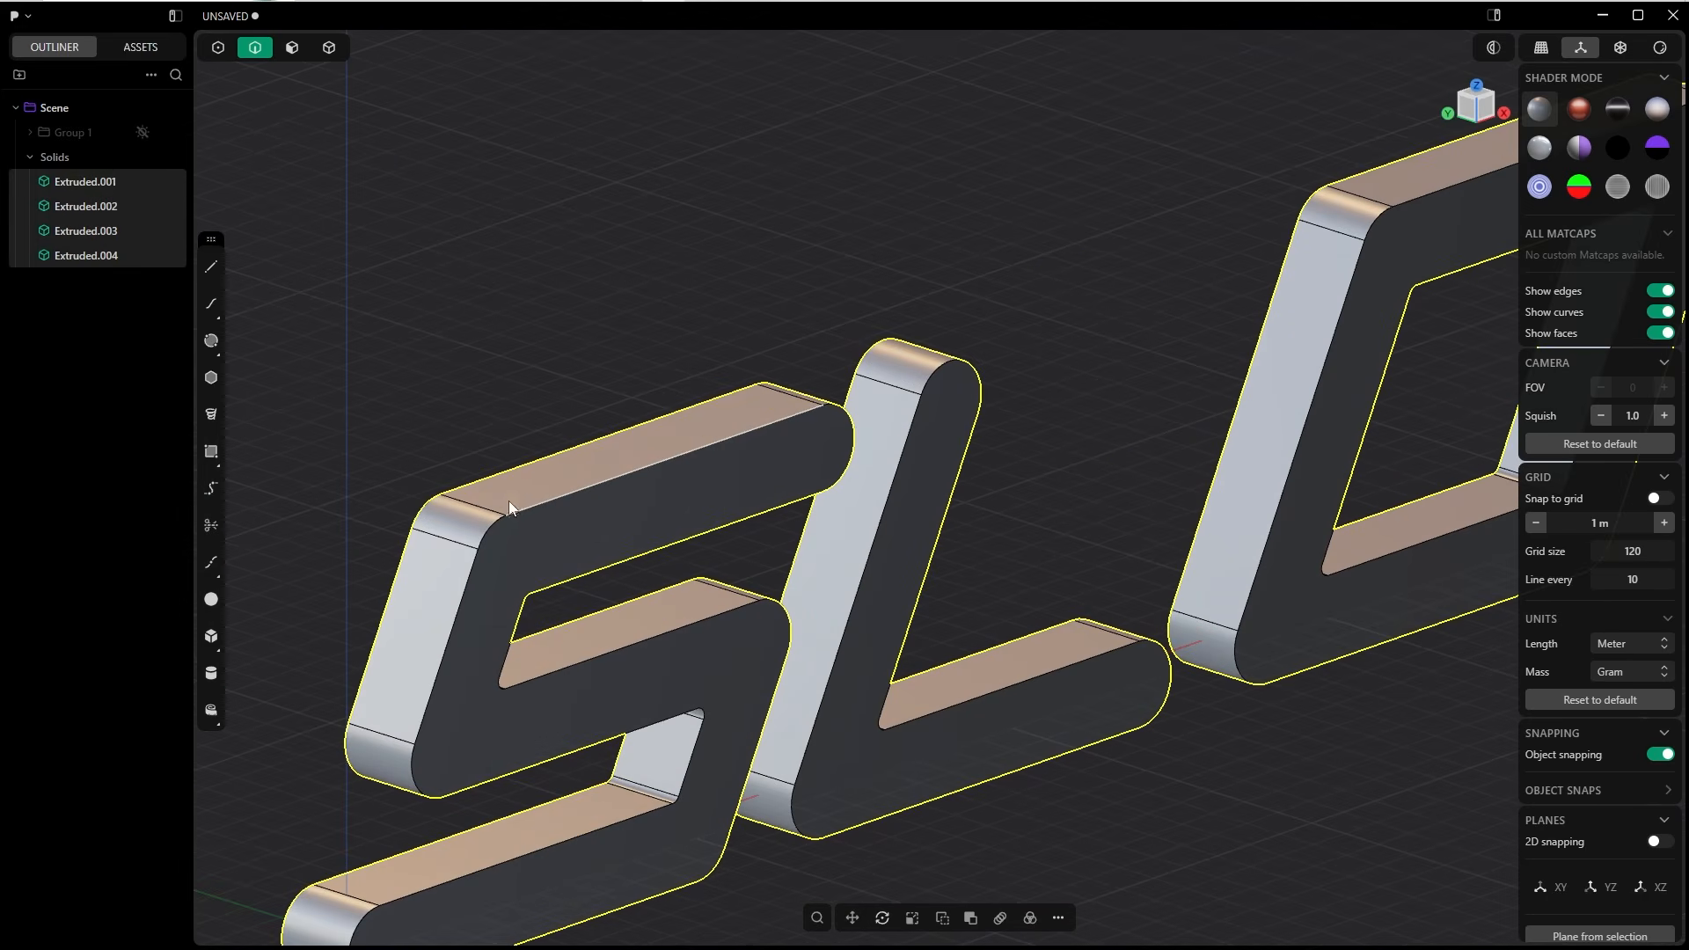
scroll(669, 378, down, 5)
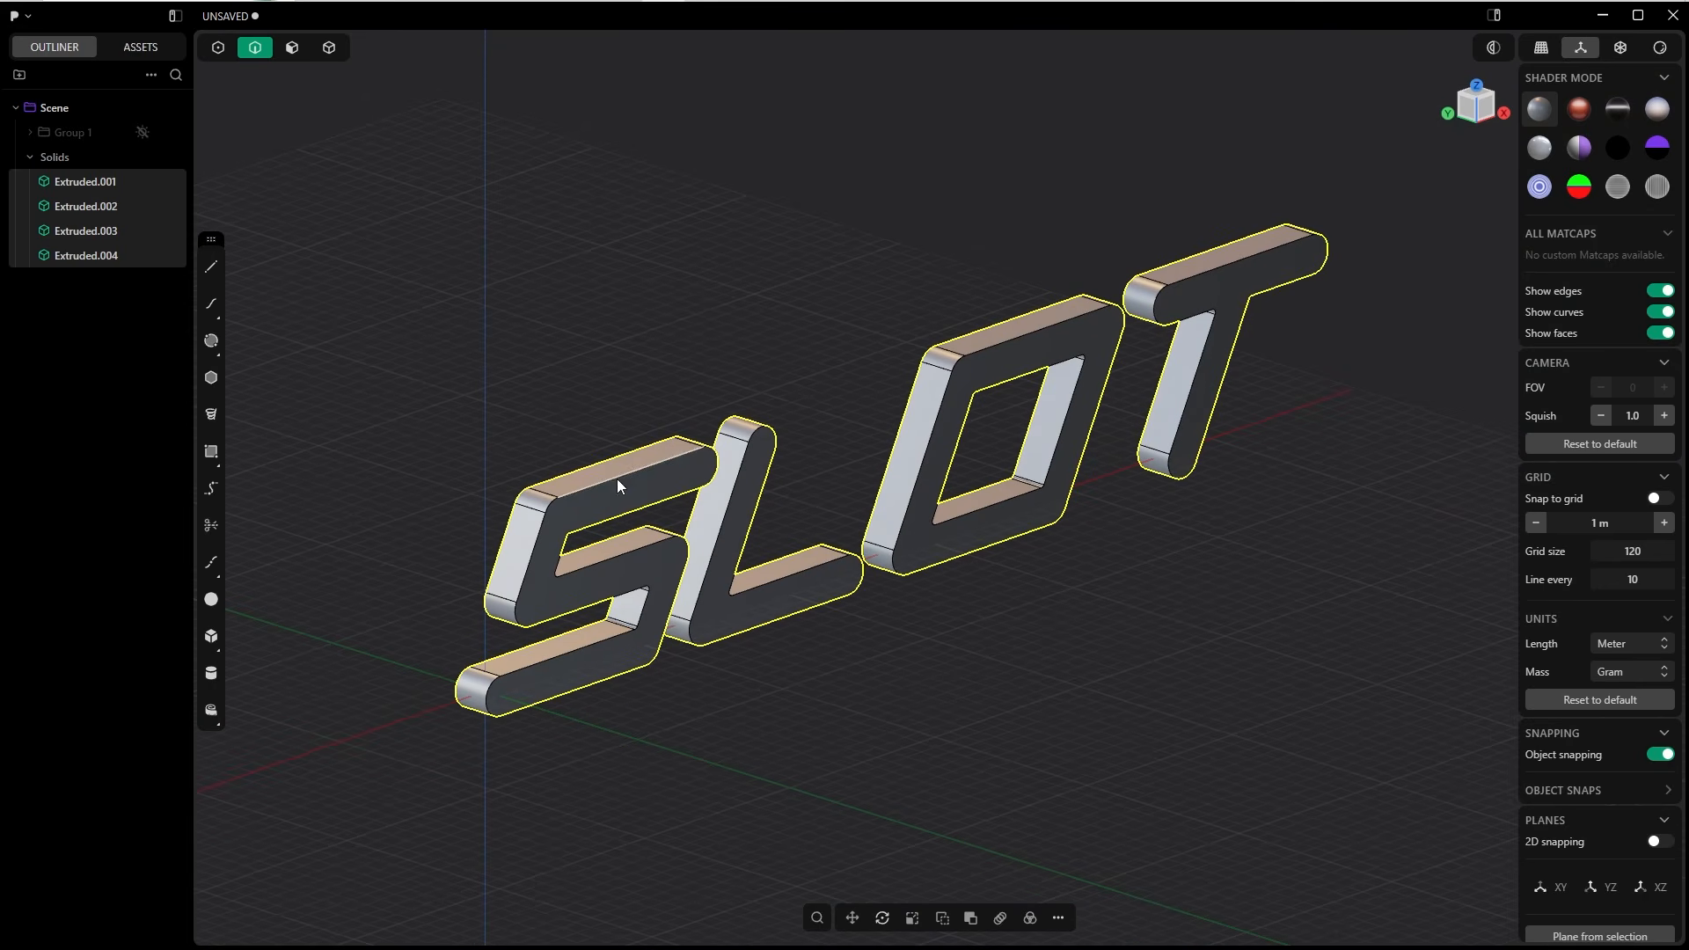
key(grave)
click(746, 375)
key(3)
click(625, 487)
shift+click(743, 498)
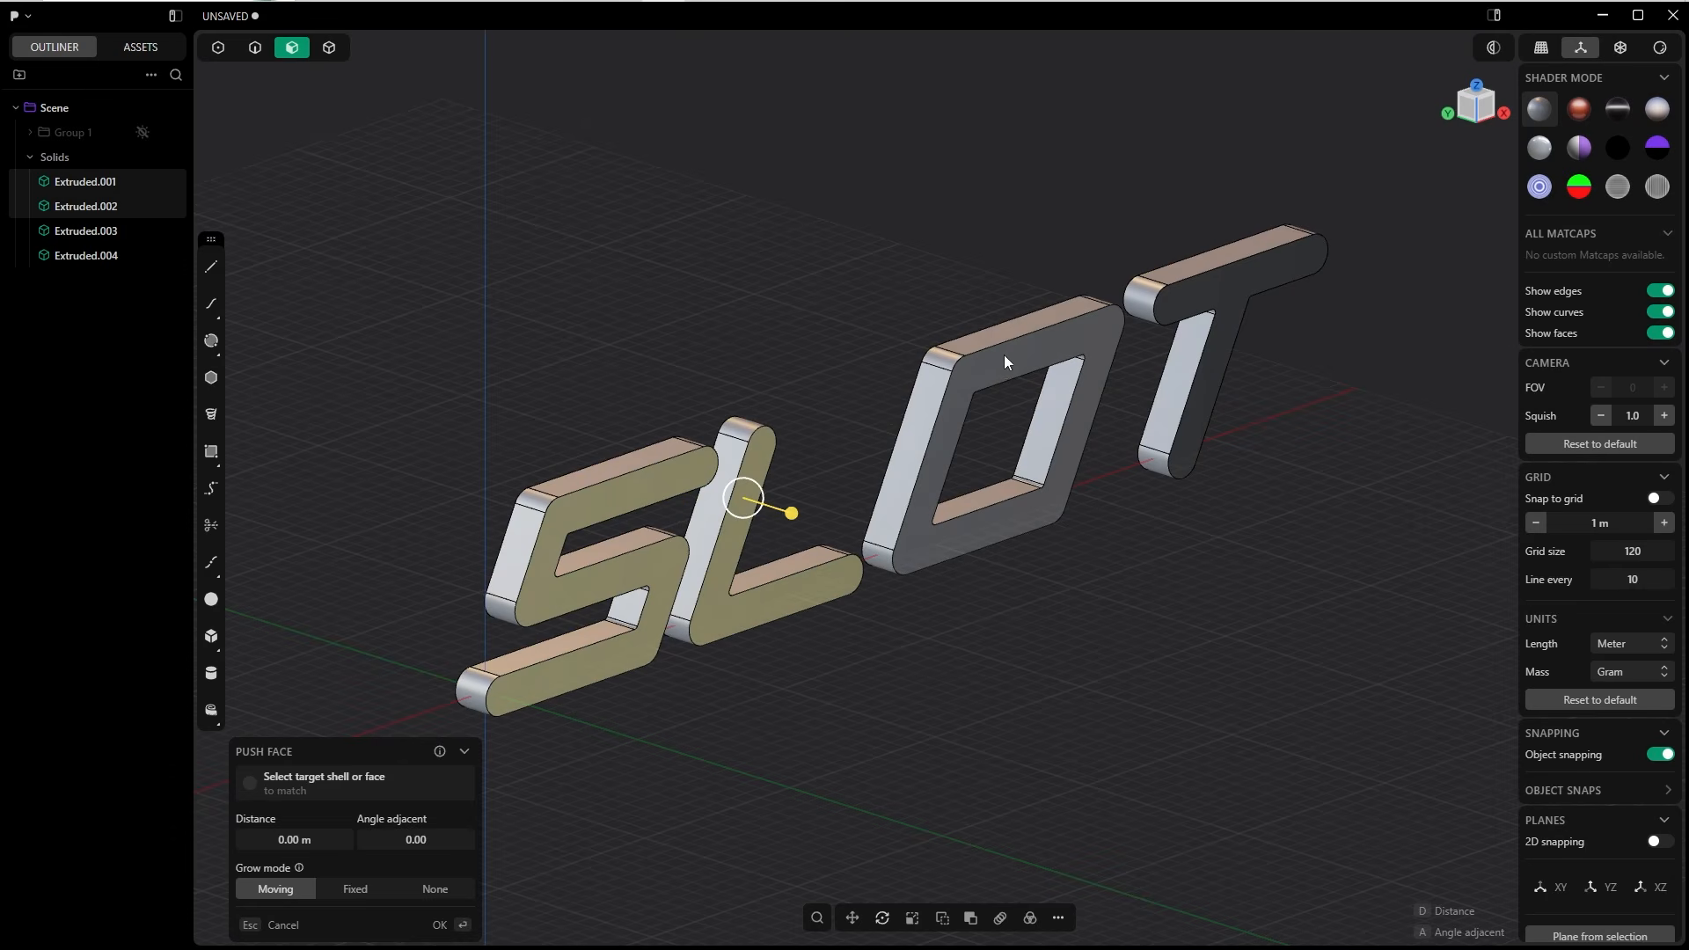
shift+click(994, 362)
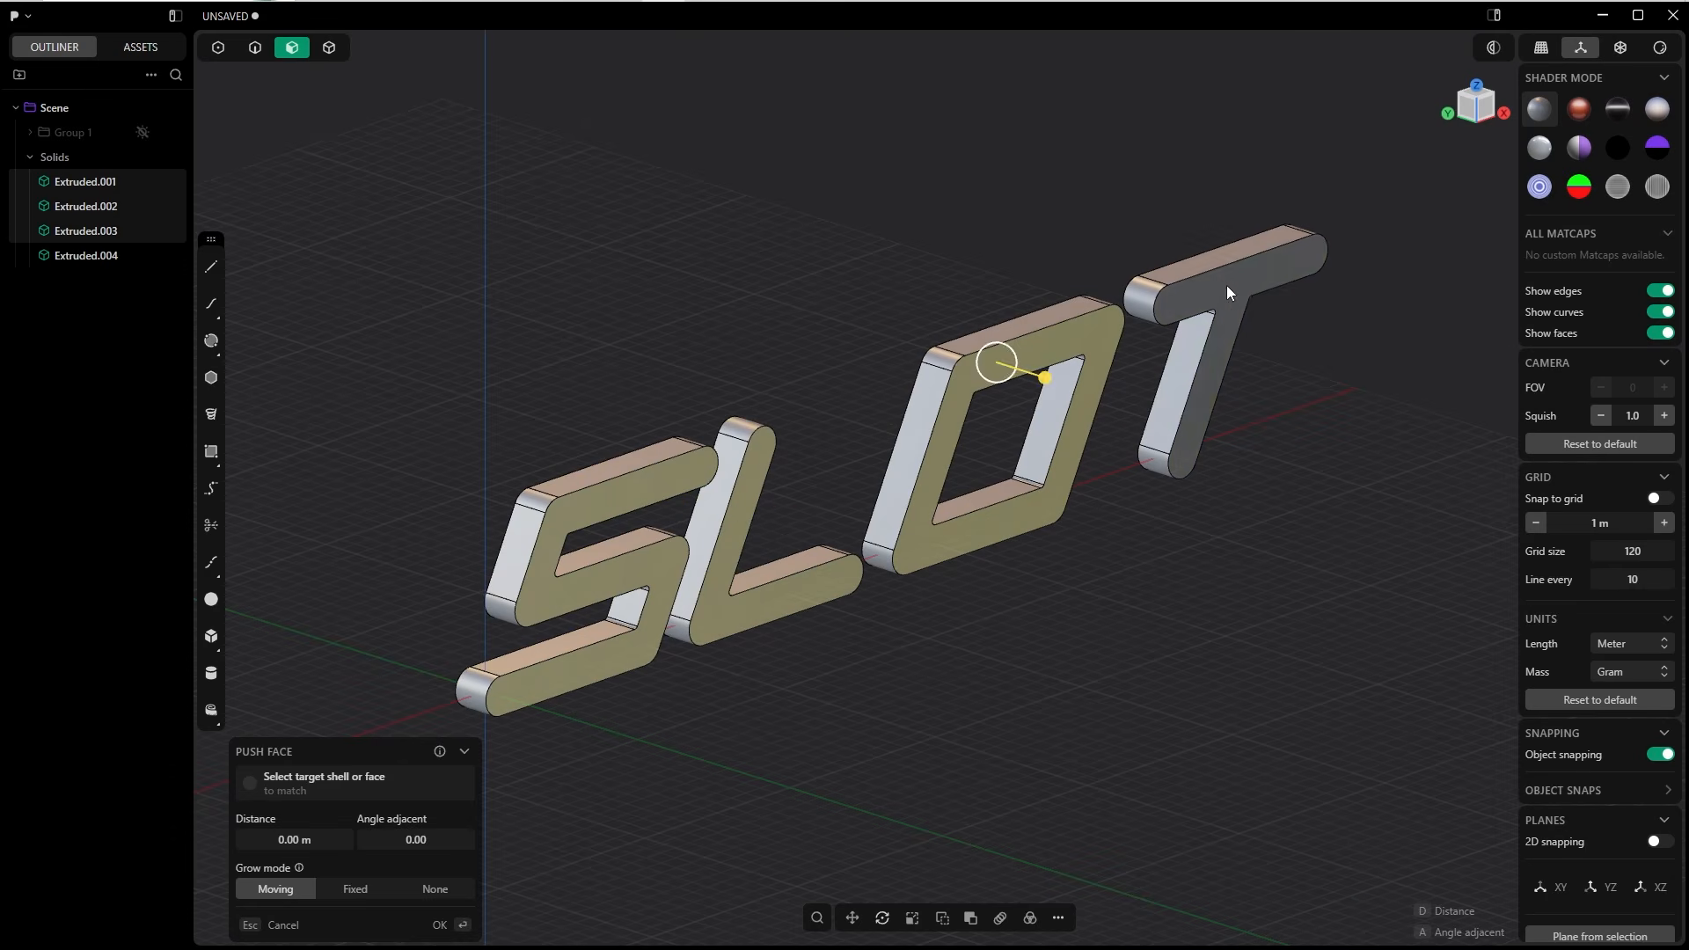
shift+click(1226, 285)
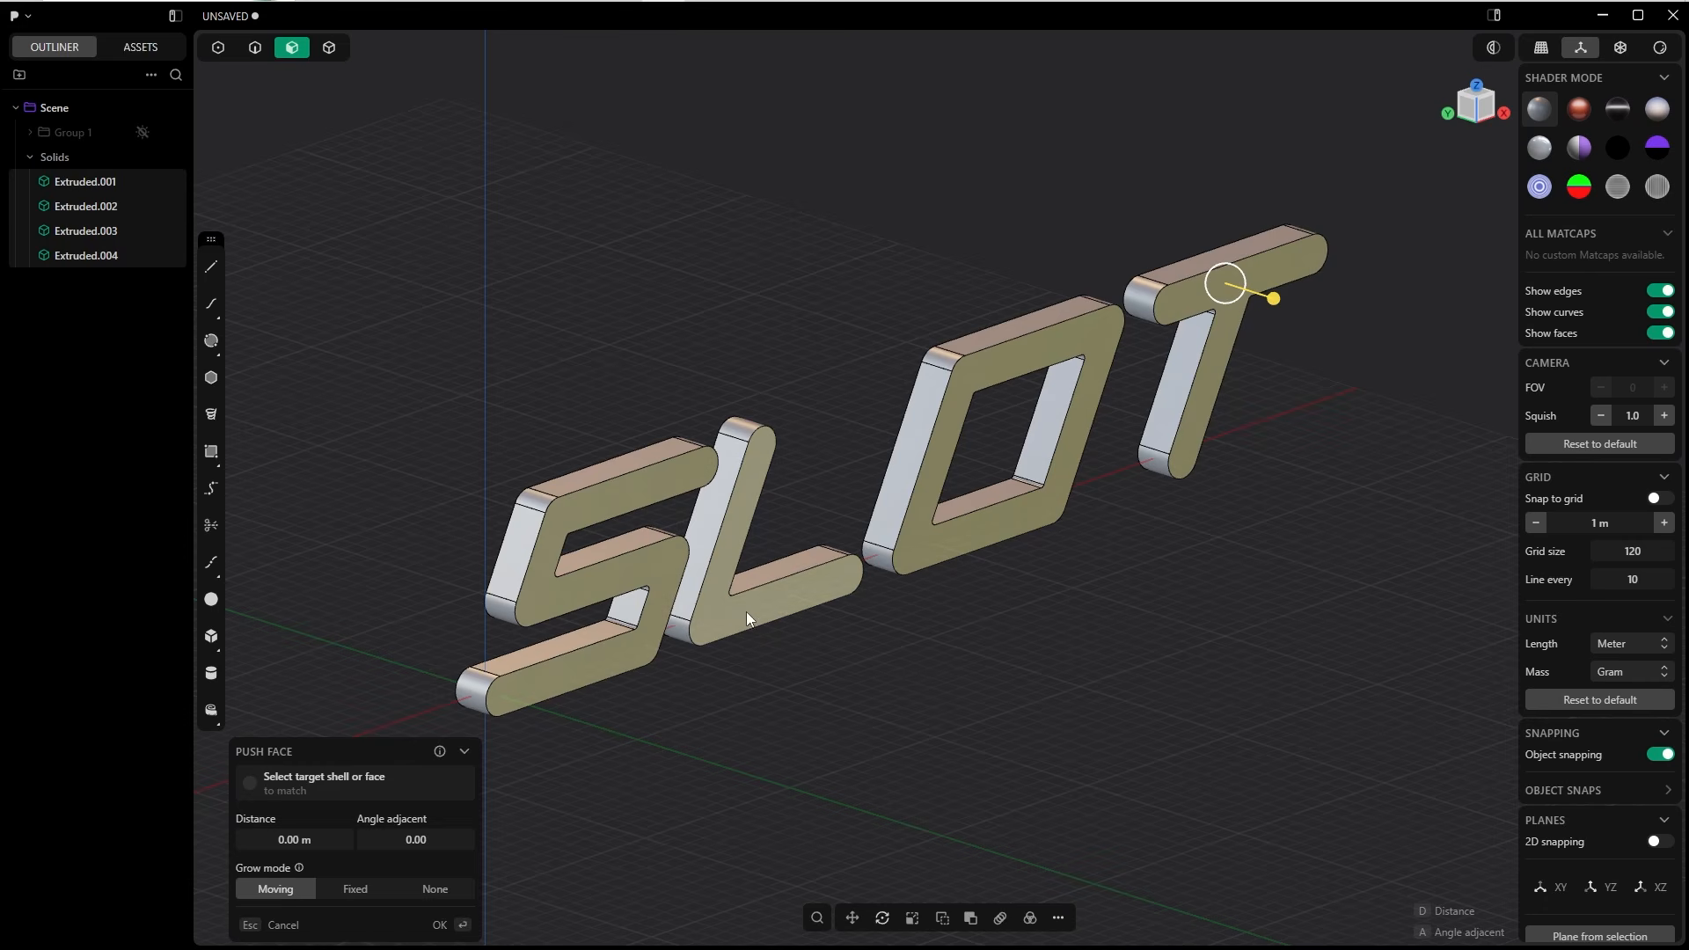
Fillet the boundary edges of the four front faces with a conic fillet of about 0.21 m.
key(f)
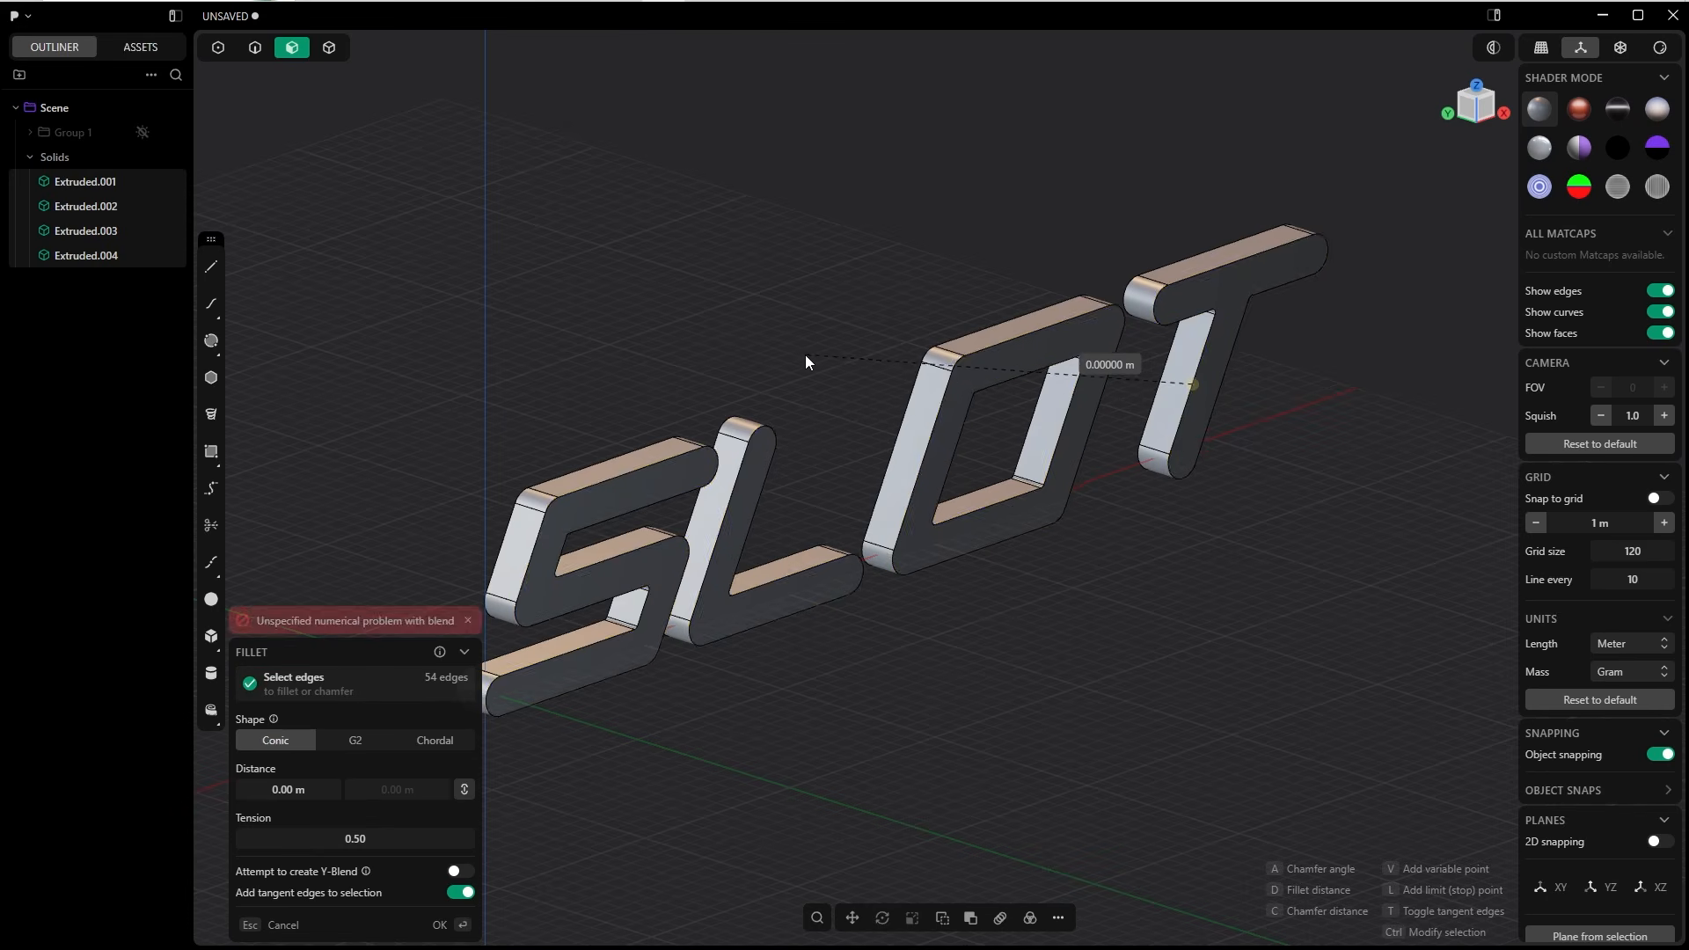
click(784, 340)
middle_drag(783, 340, 1097, 279)
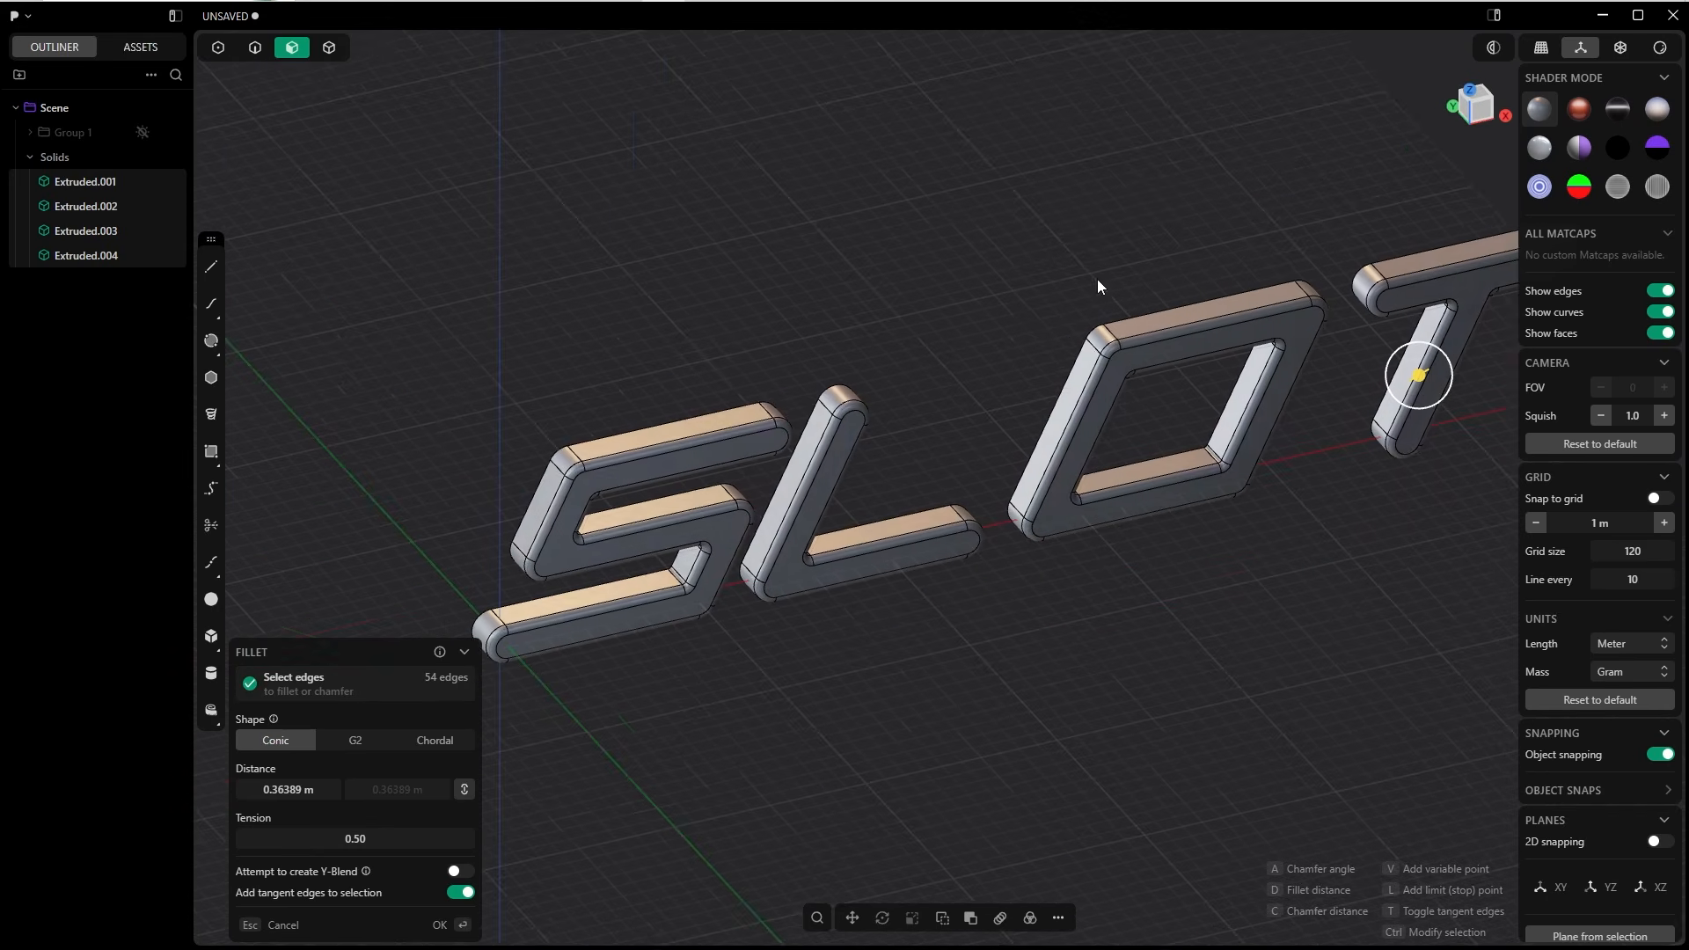
scroll(747, 463, up, 6)
middle_drag(739, 609, 799, 479)
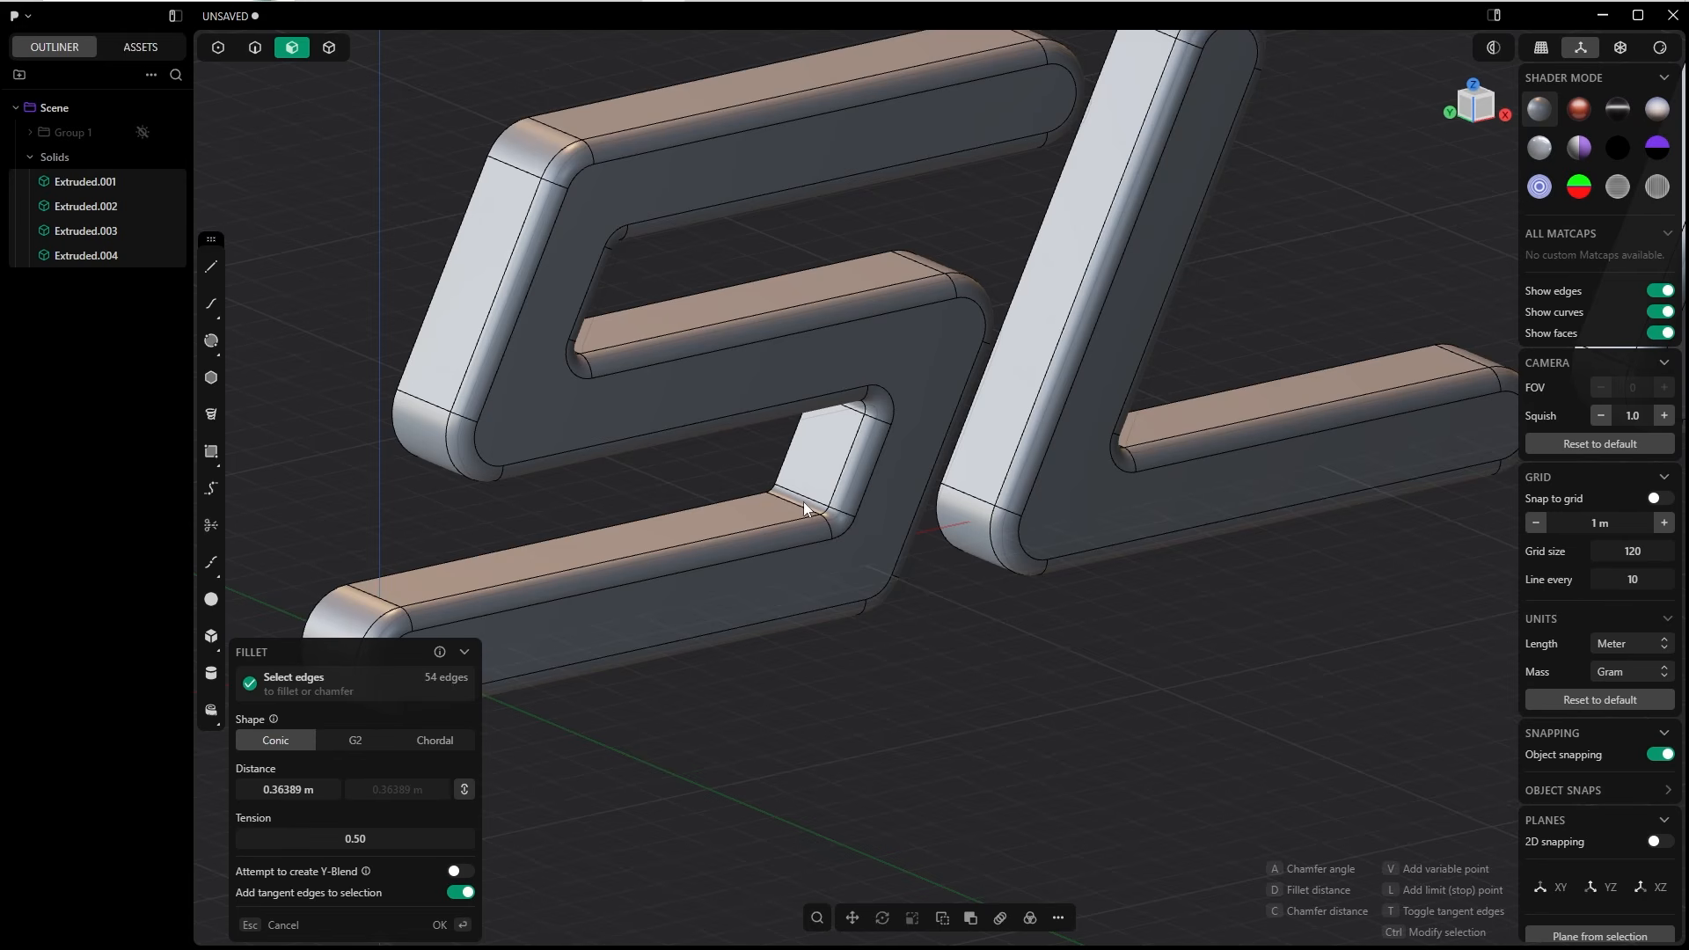
drag(802, 499, 809, 524)
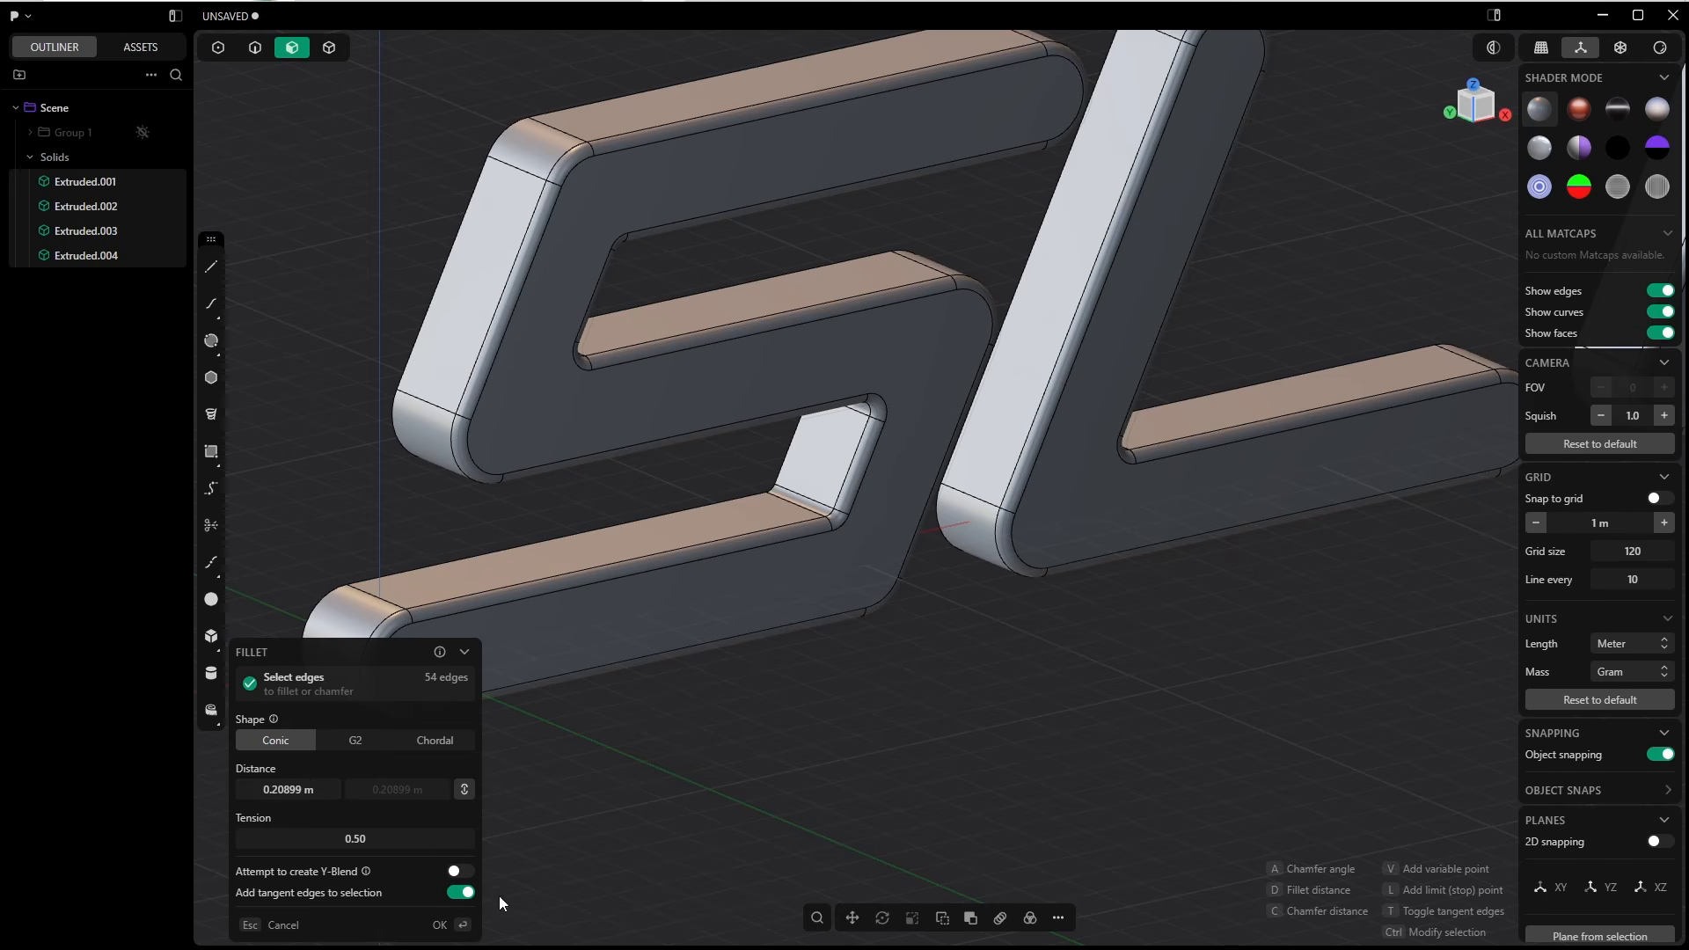
click(440, 925)
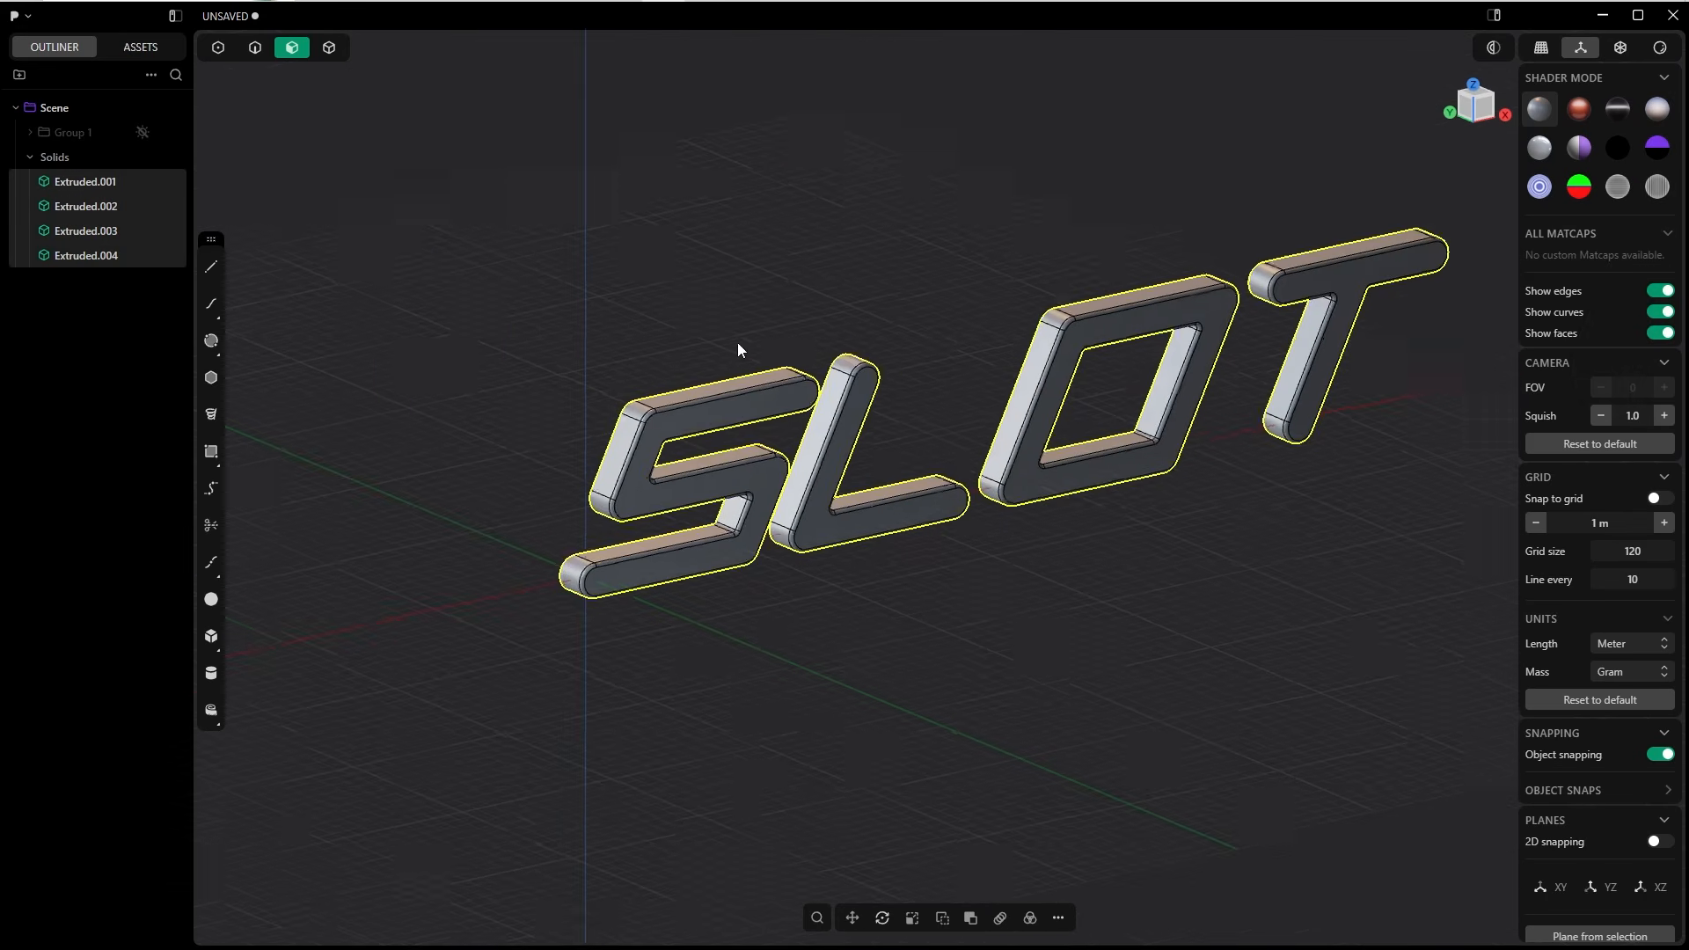
Mirror the four filleted letters across the XZ plane, cutting at the mirror plane and uniting the halves.
middle_drag(737, 344, 847, 498)
key(alt+x)
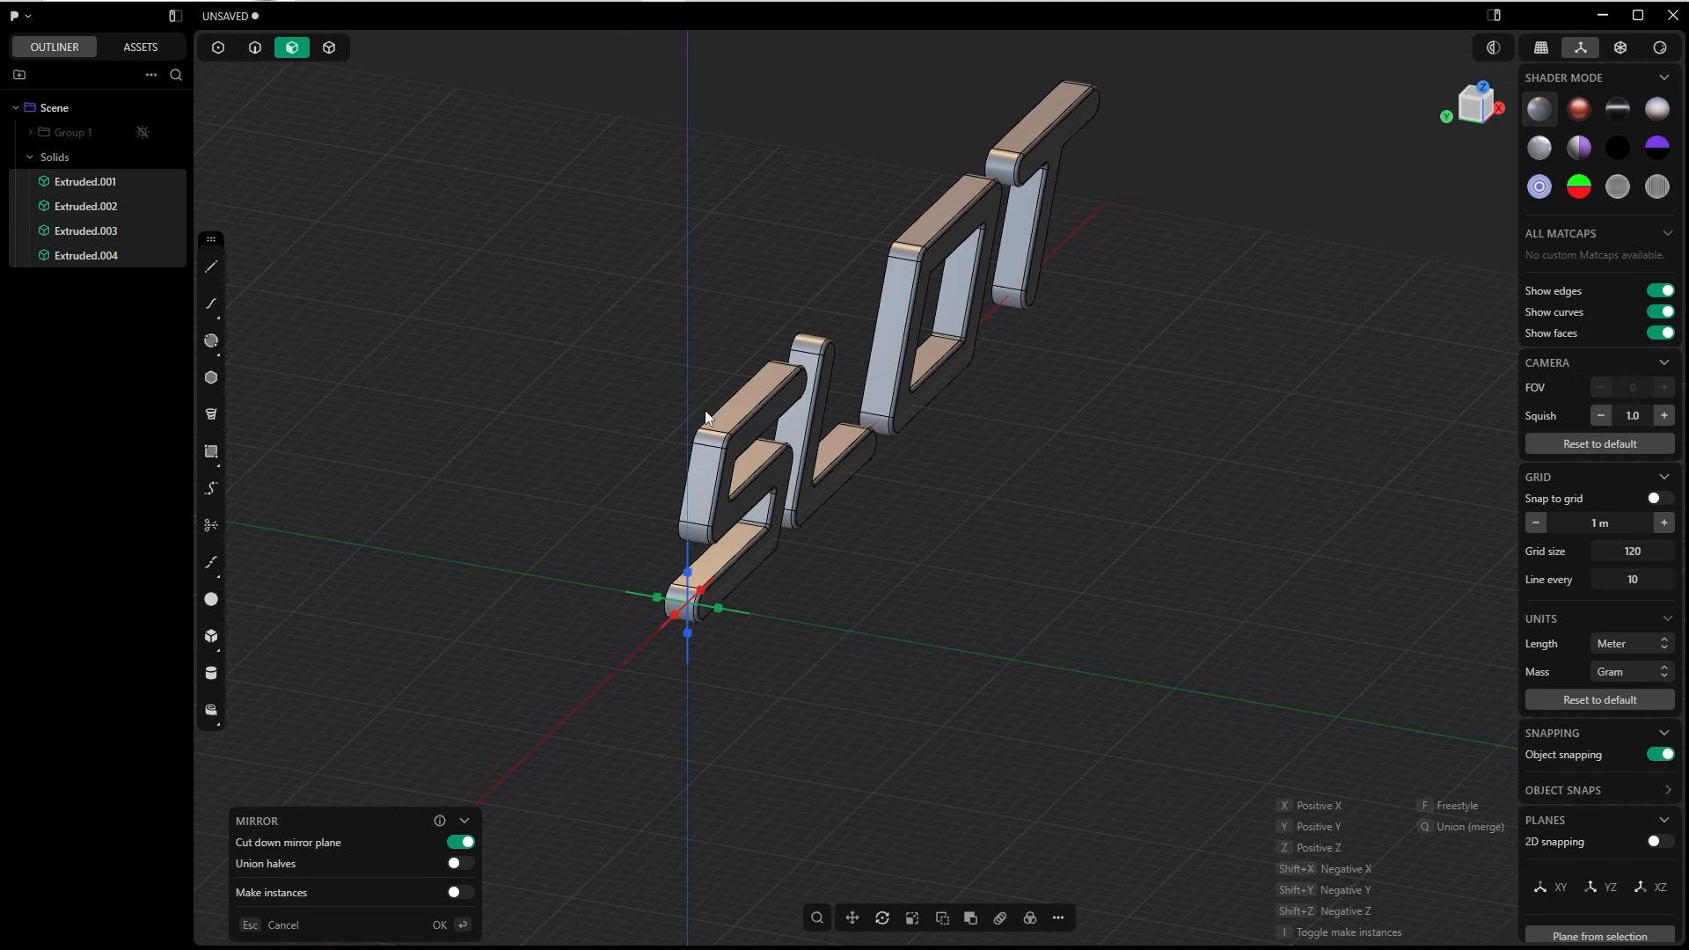
middle_drag(723, 614, 791, 538)
click(892, 589)
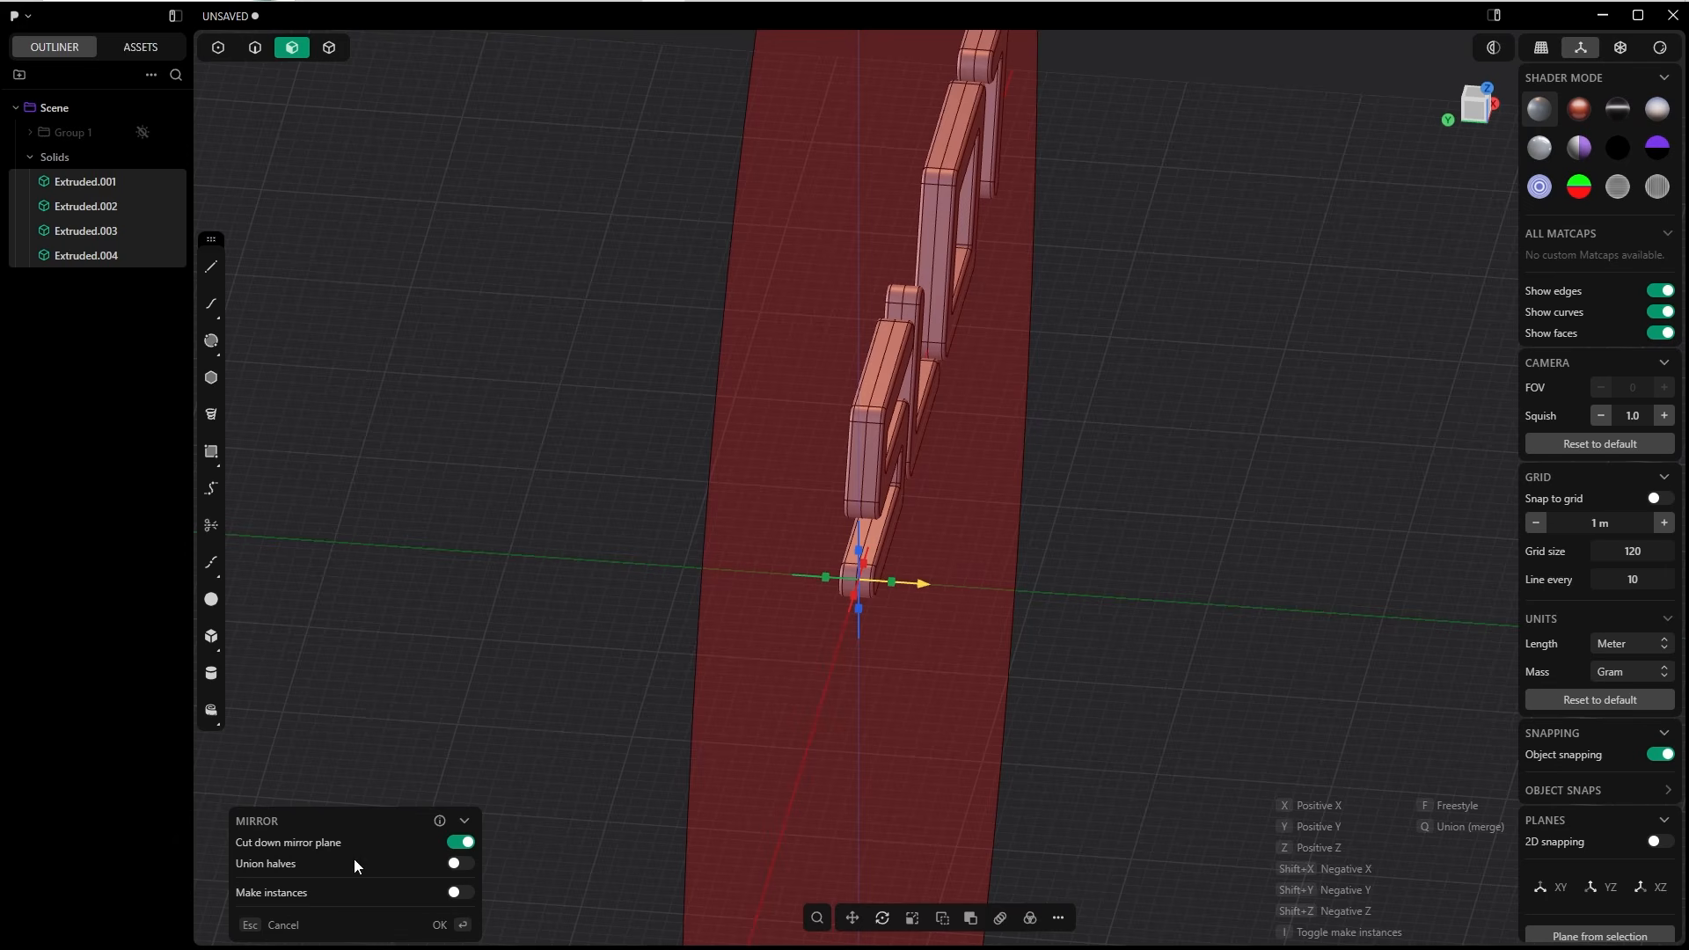
click(460, 863)
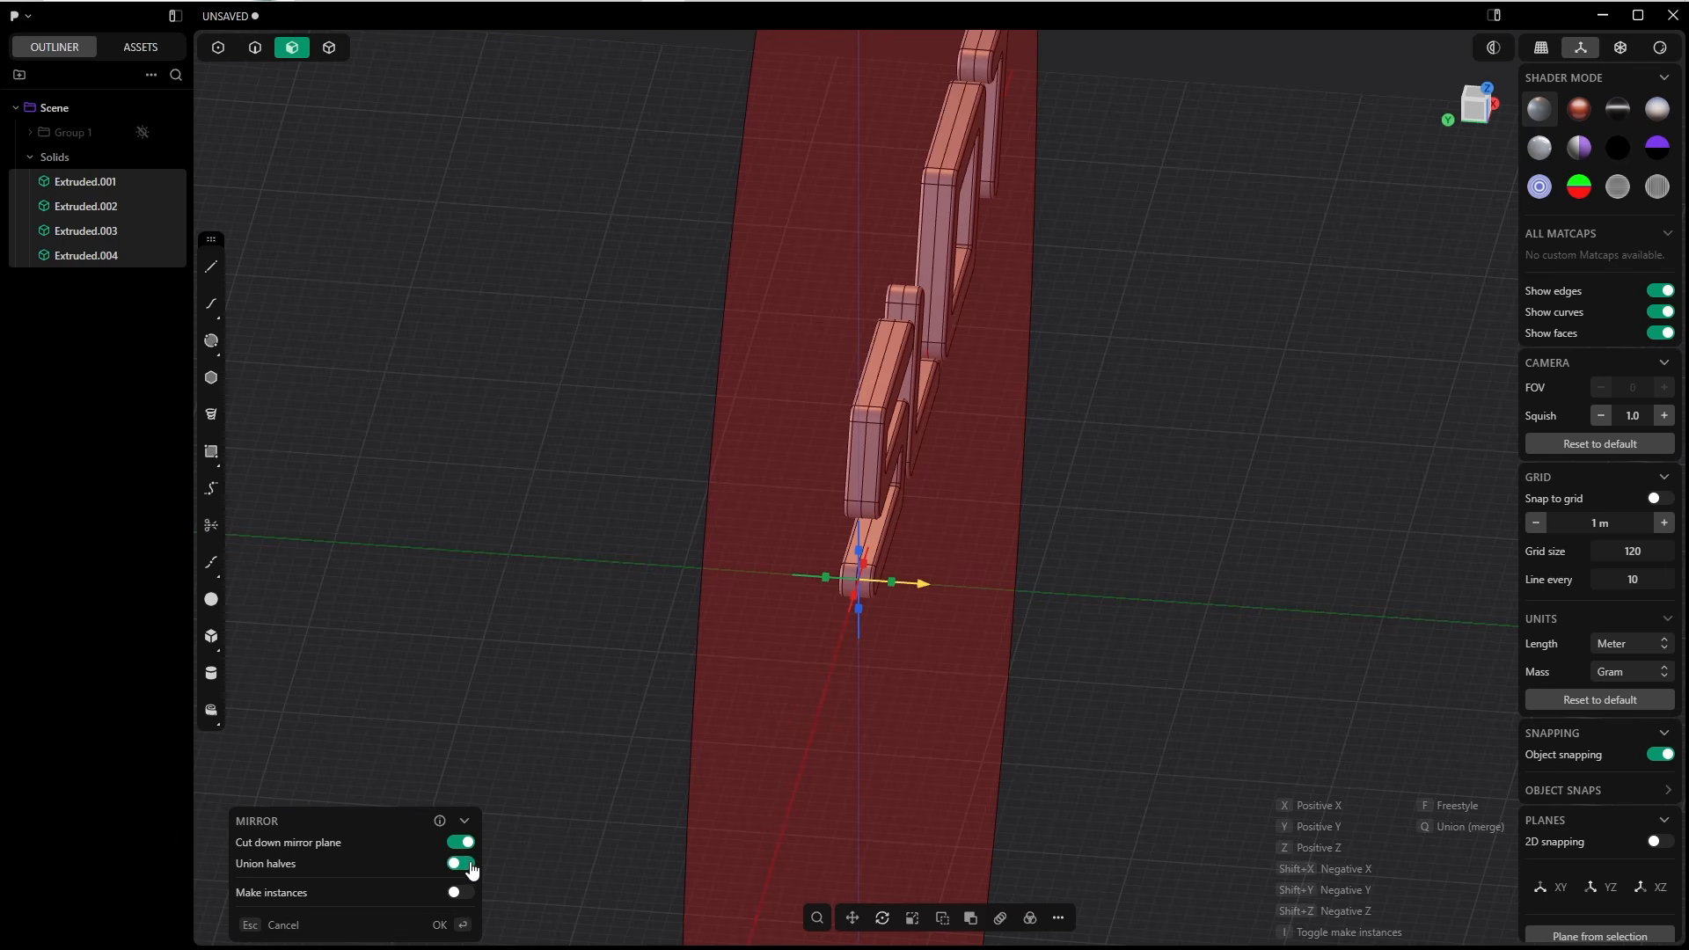
click(439, 925)
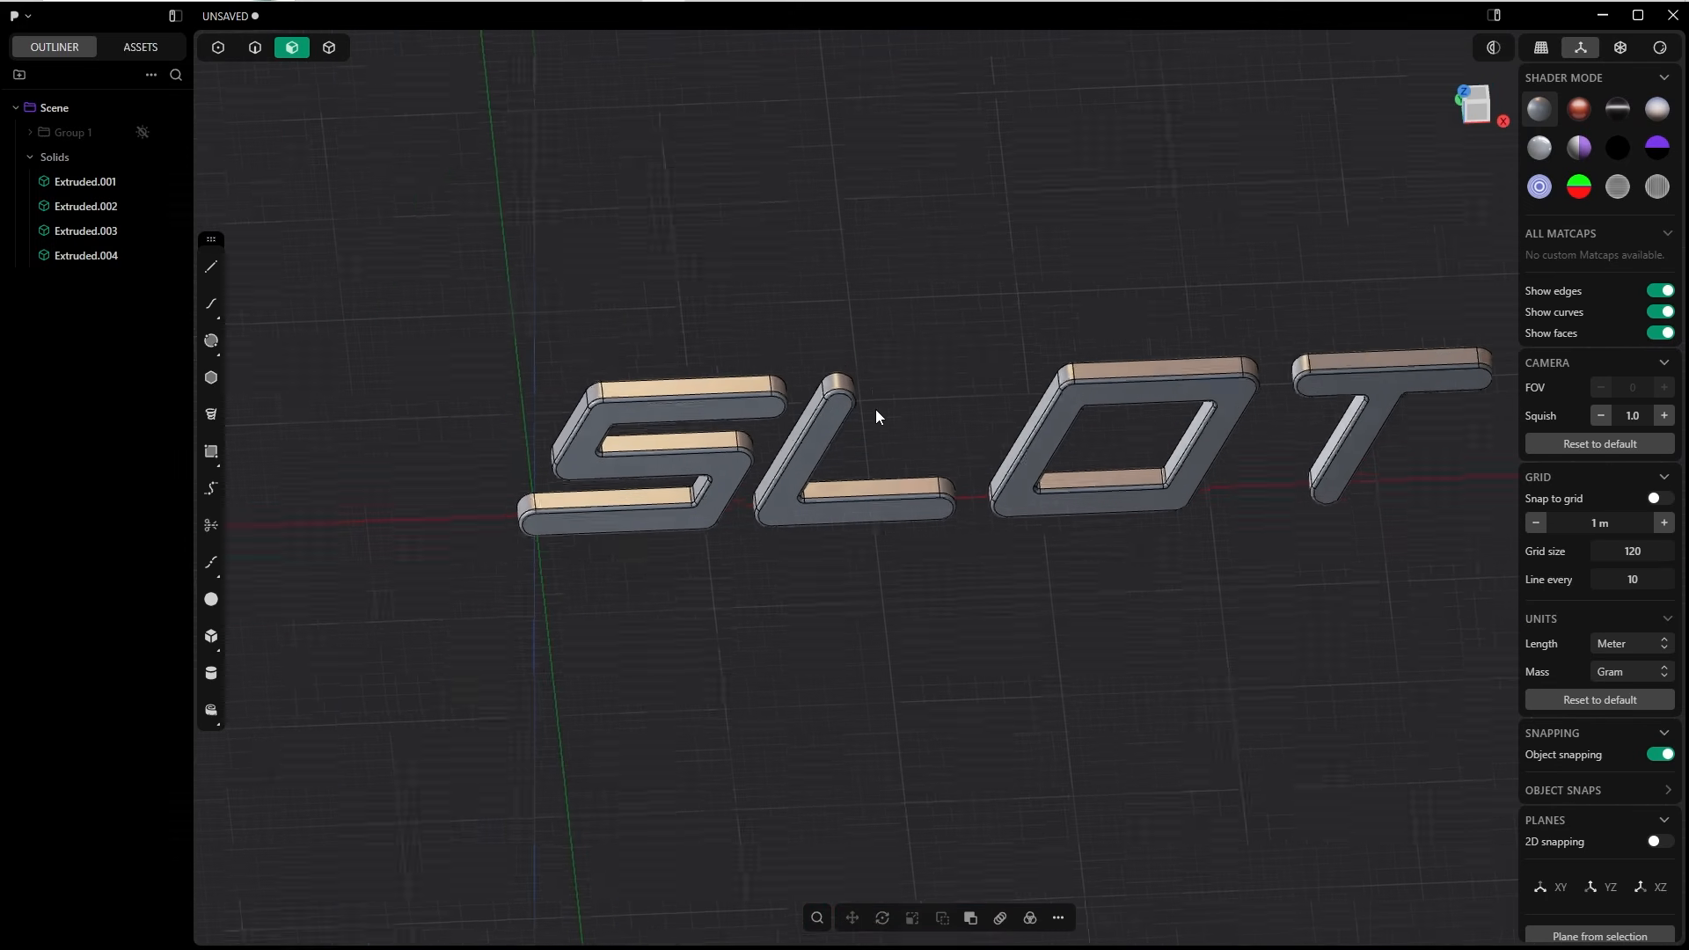
In the front view, move the O solid along the X axis toward the L to narrow the gap between them.
scroll(983, 469, up, 3)
key(q)
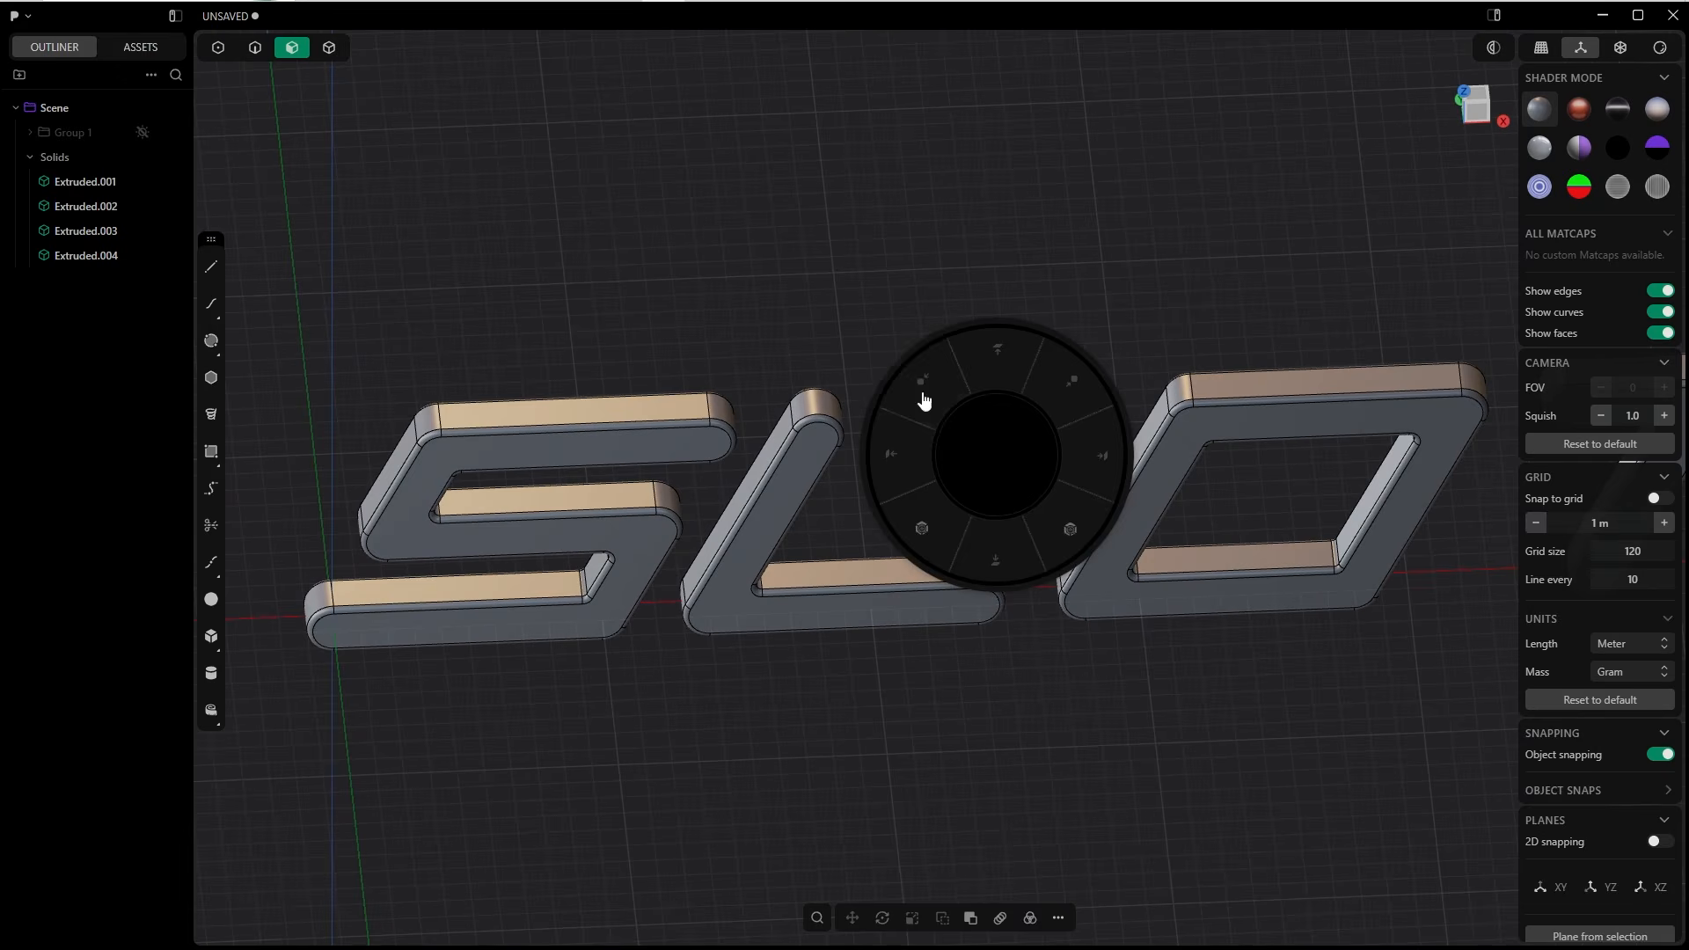
click(878, 348)
scroll(906, 268, down, 3)
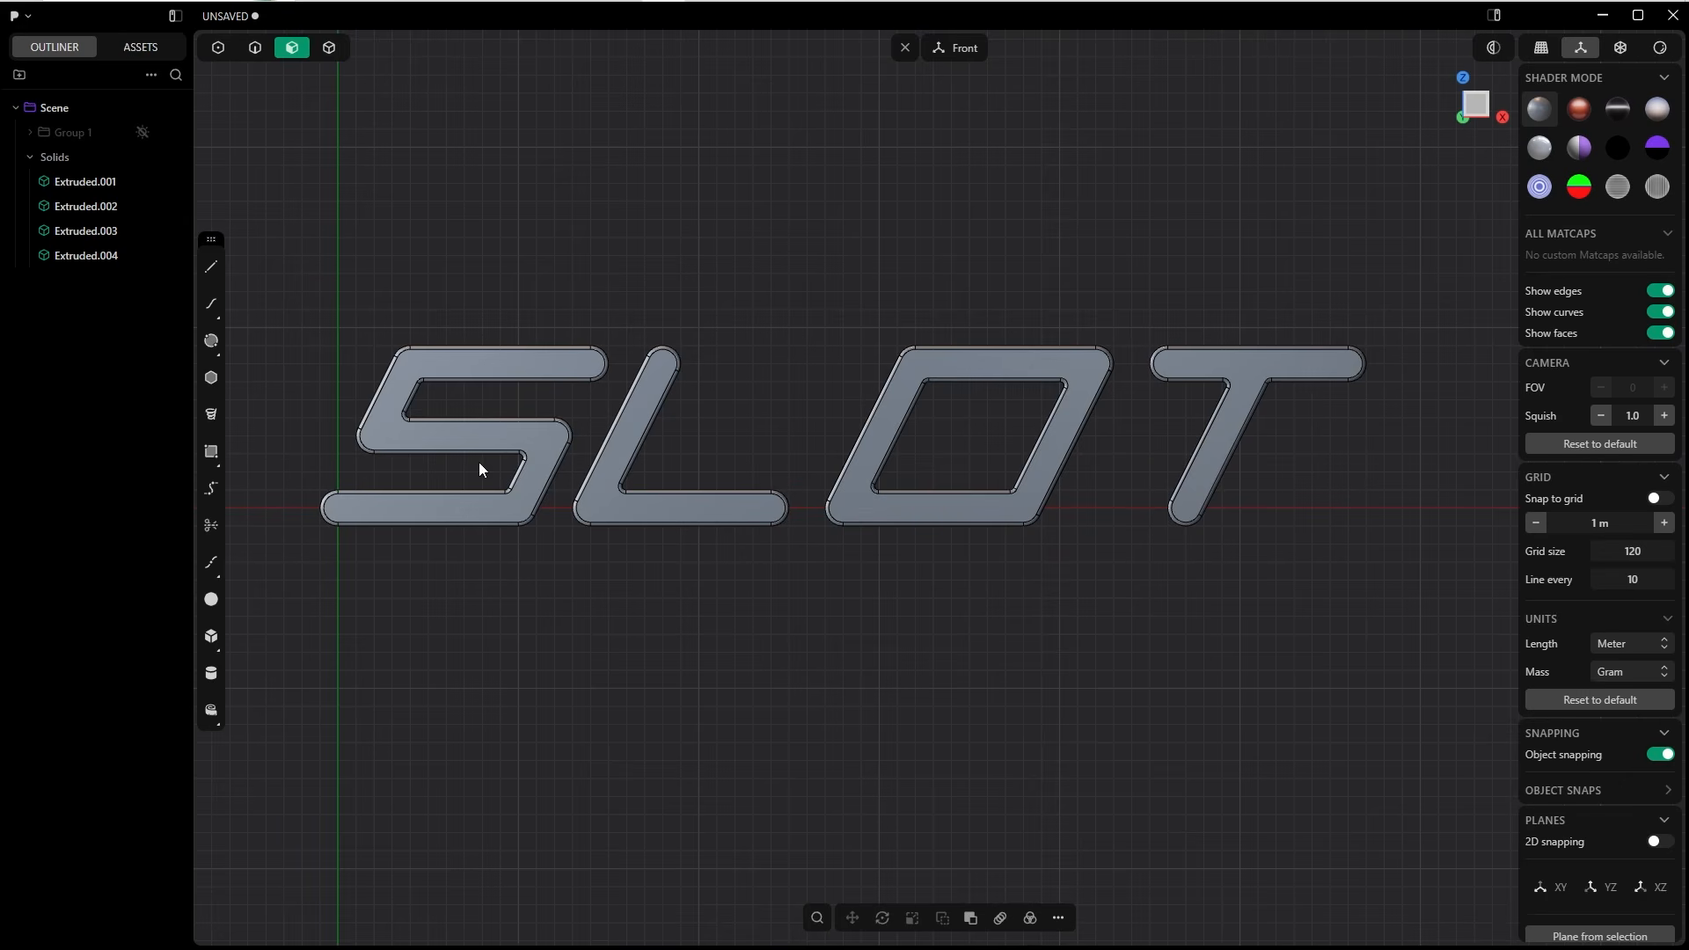
key(Tab)
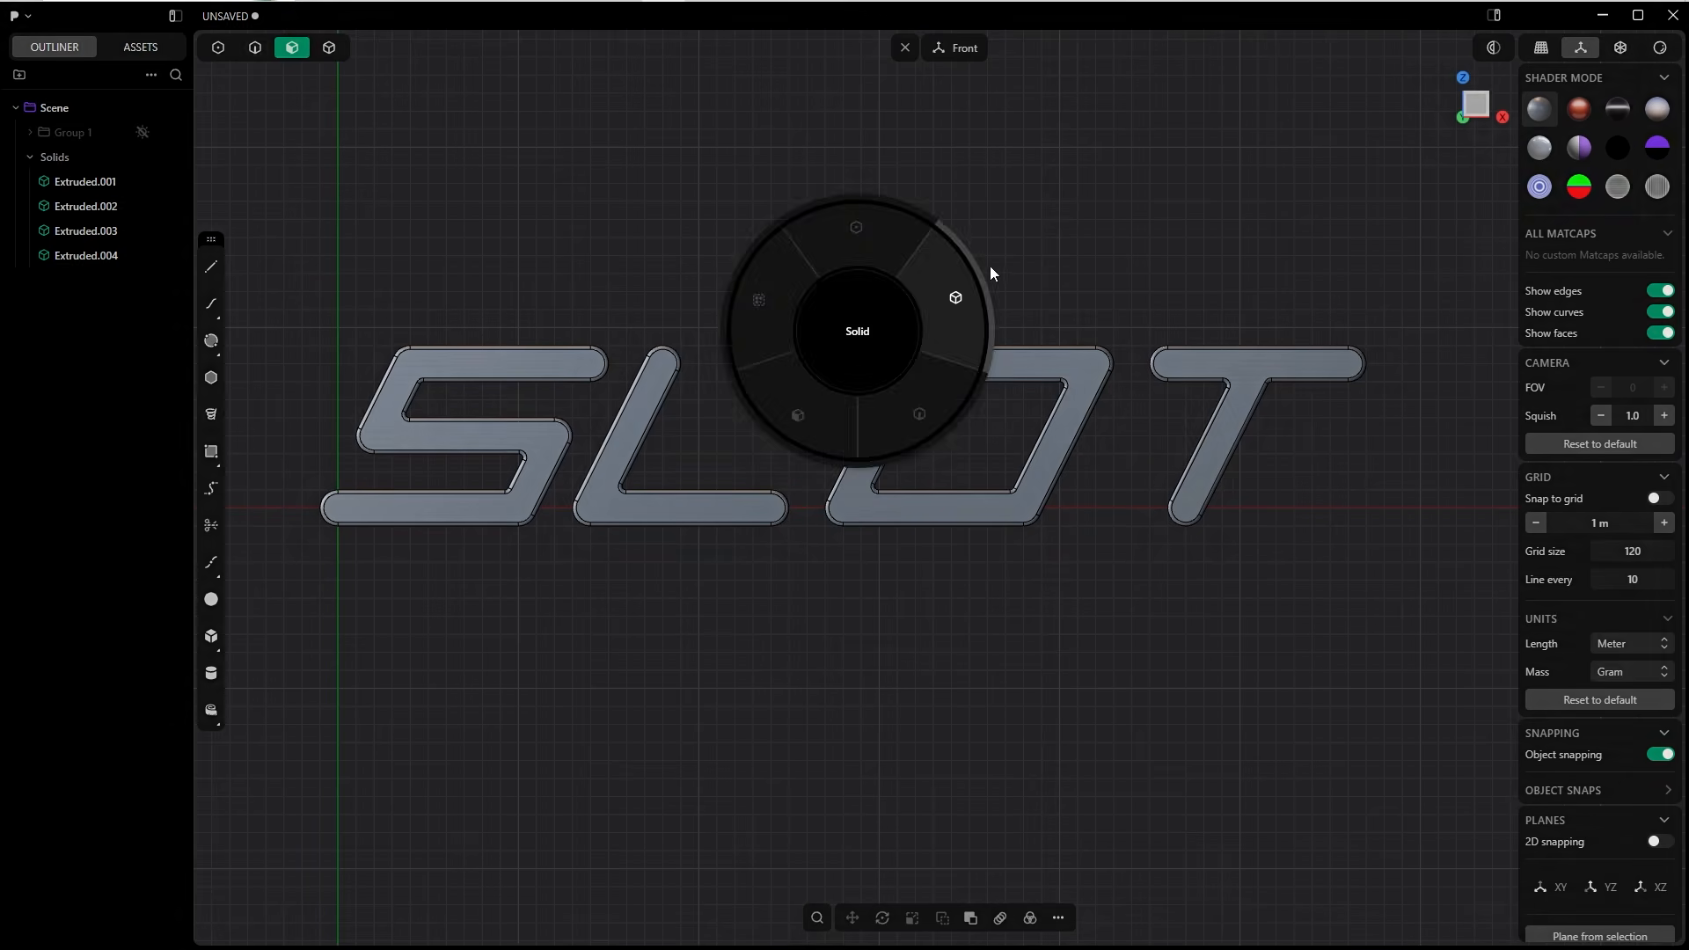
click(990, 265)
click(934, 366)
key(g)
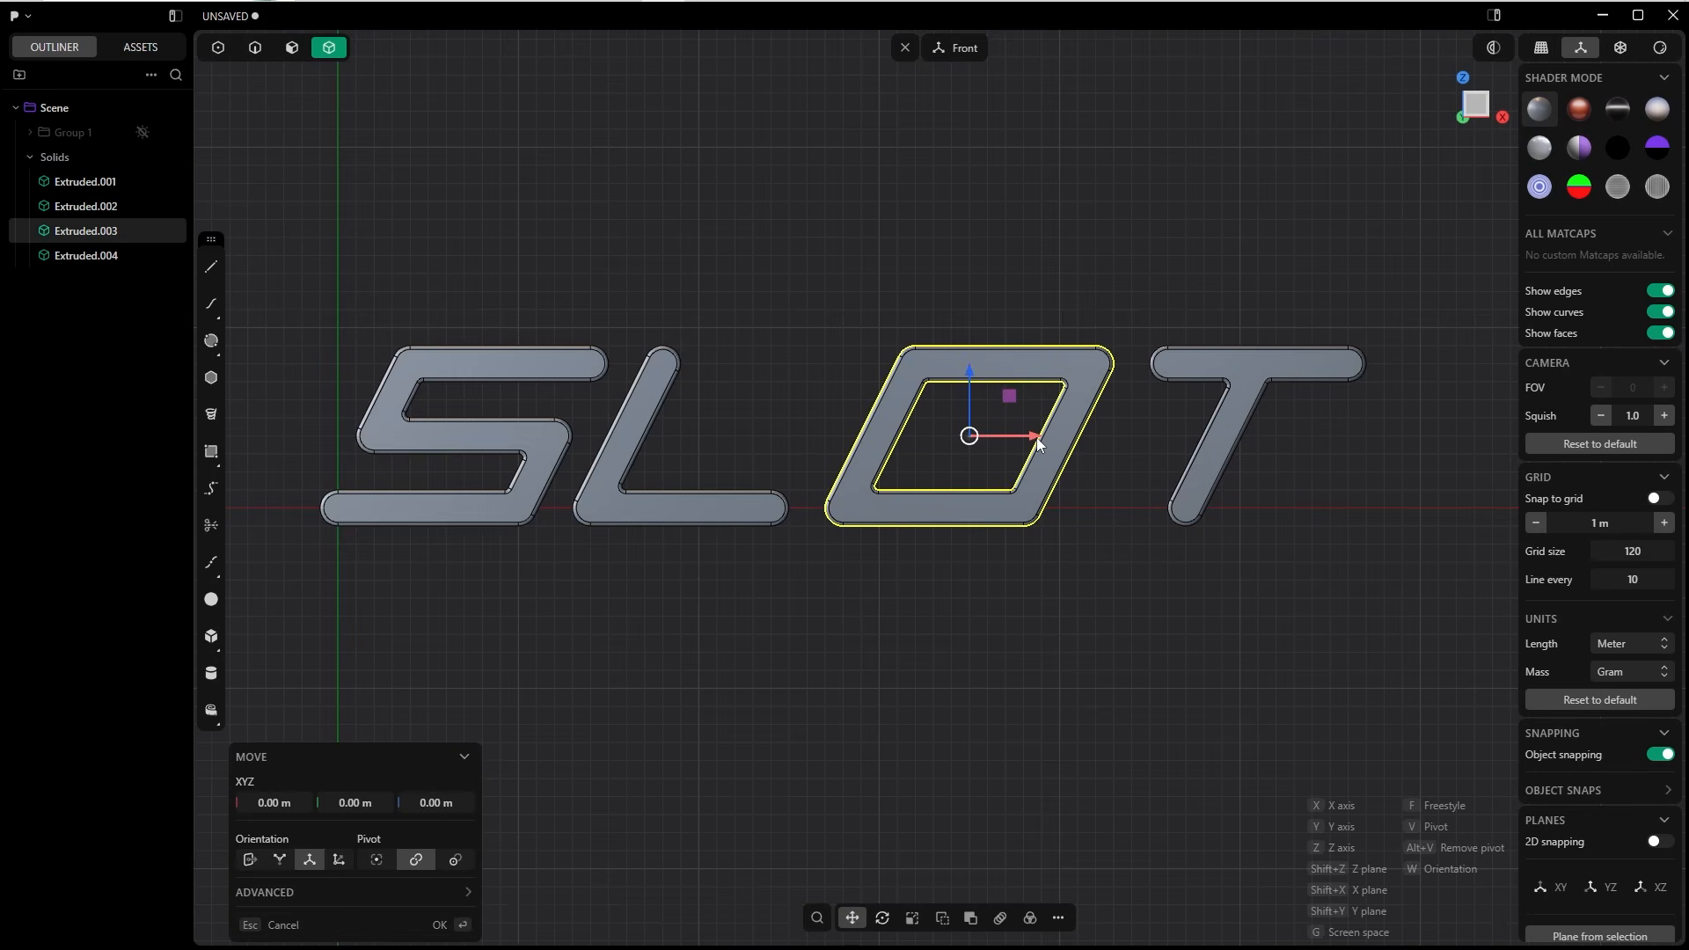
drag(1034, 438, 799, 524)
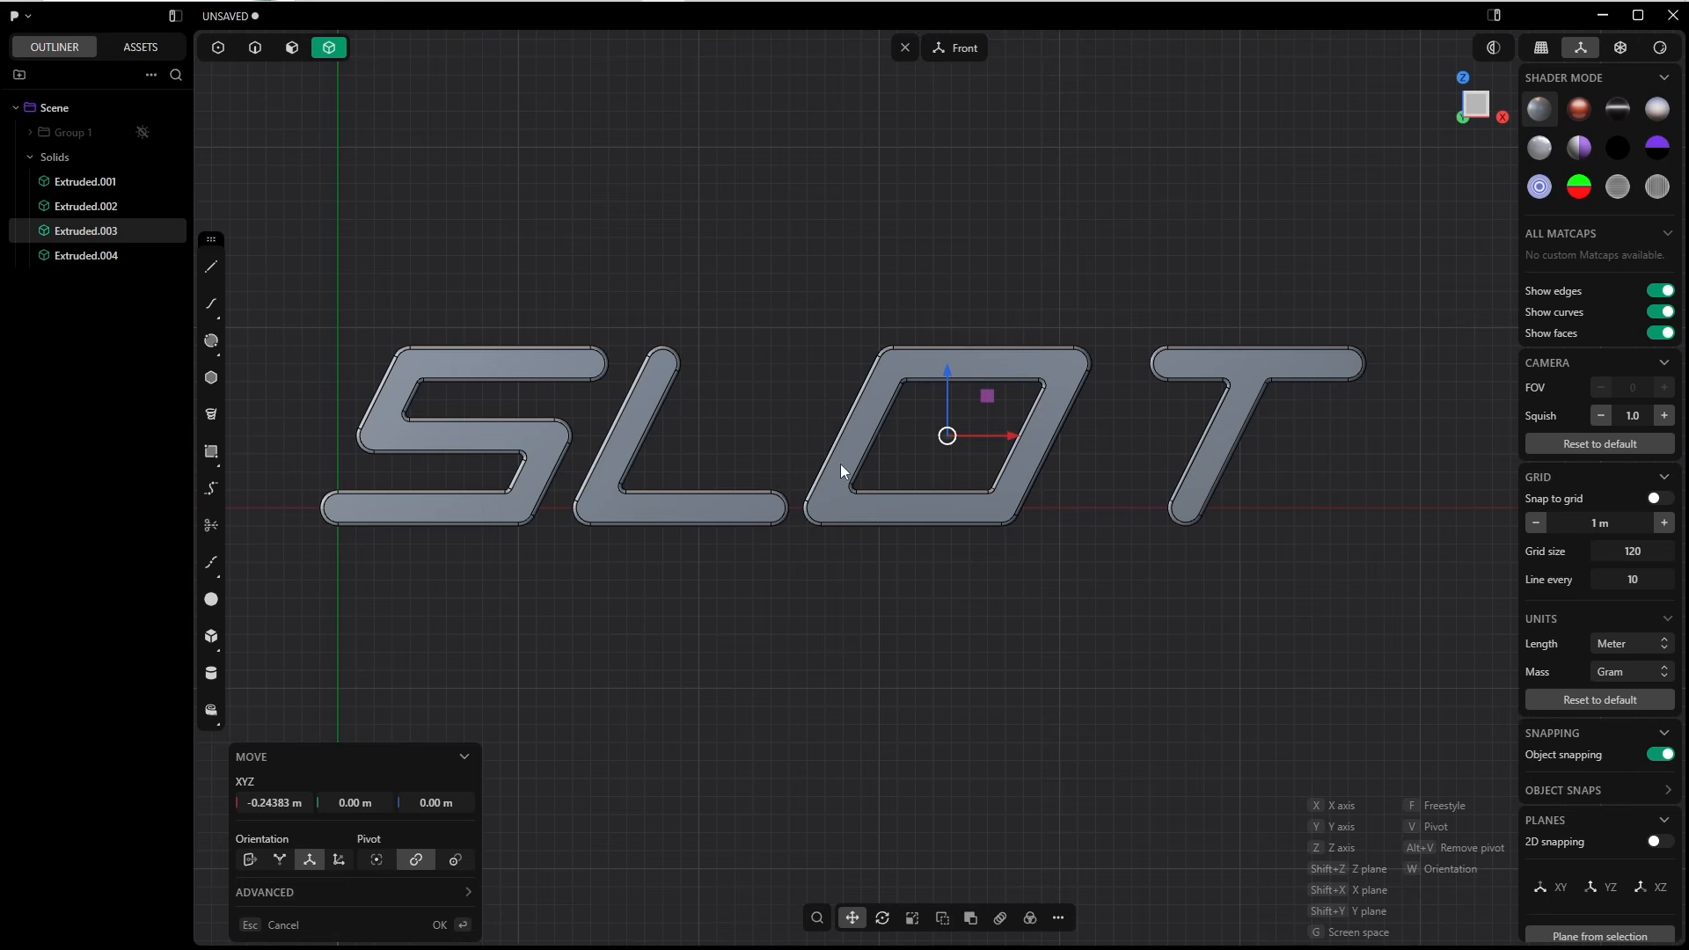
key(Return)
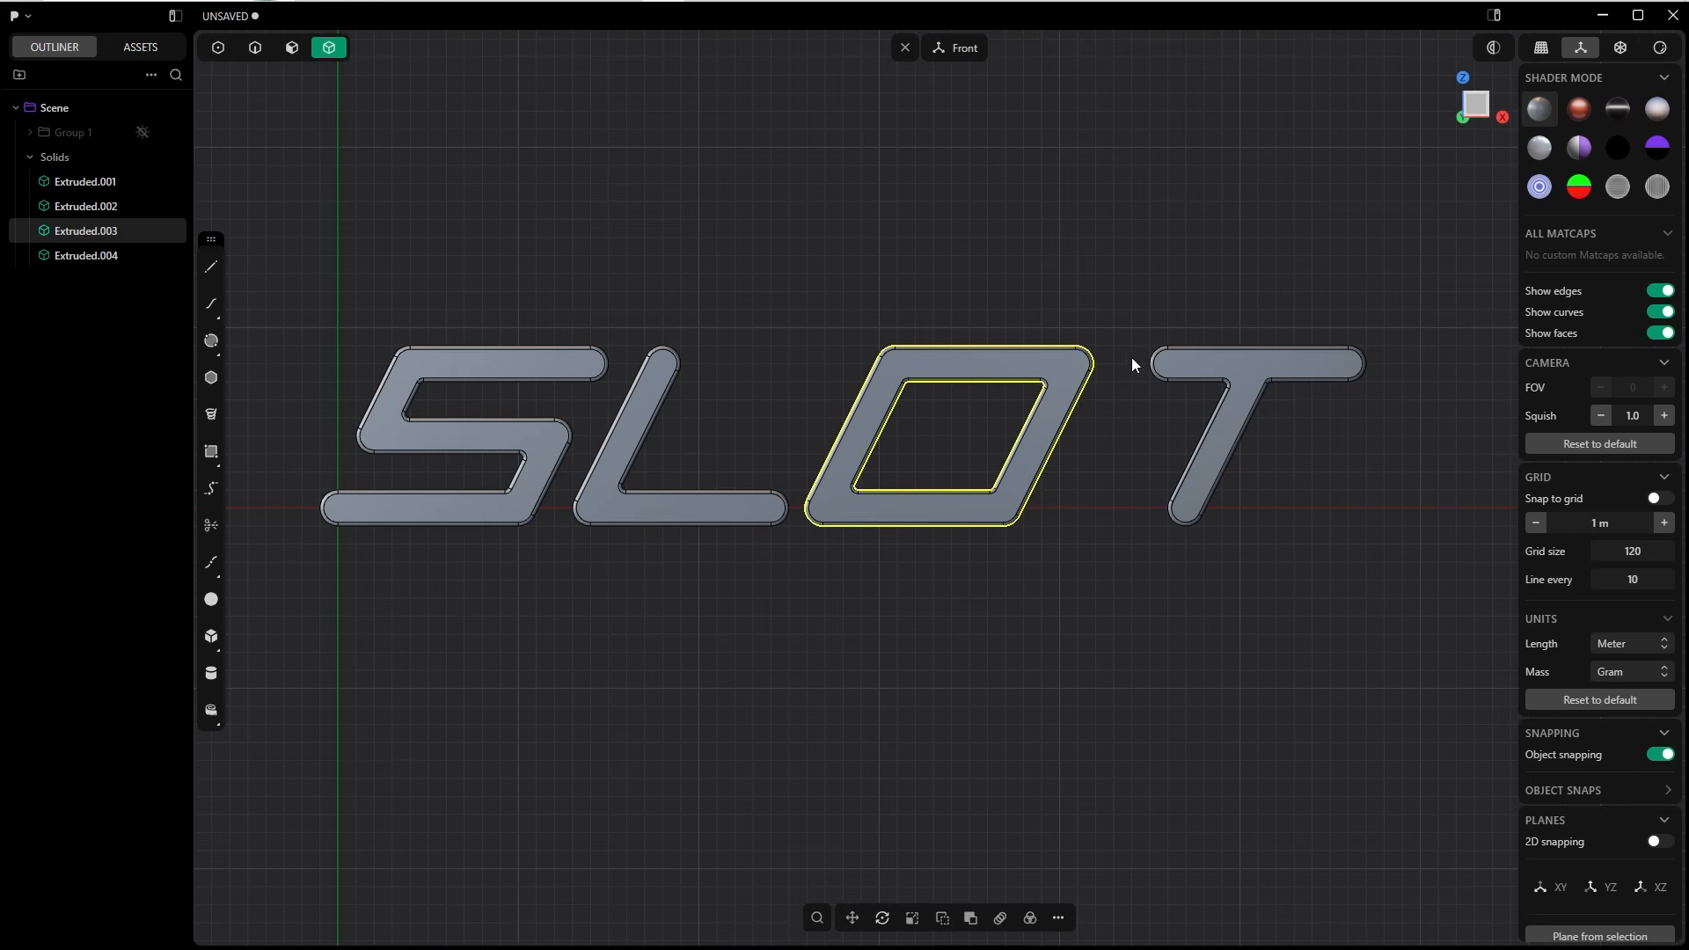
Move the T solid about 2.44 m along the X axis toward the O to narrow the gap.
click(1263, 374)
key(g)
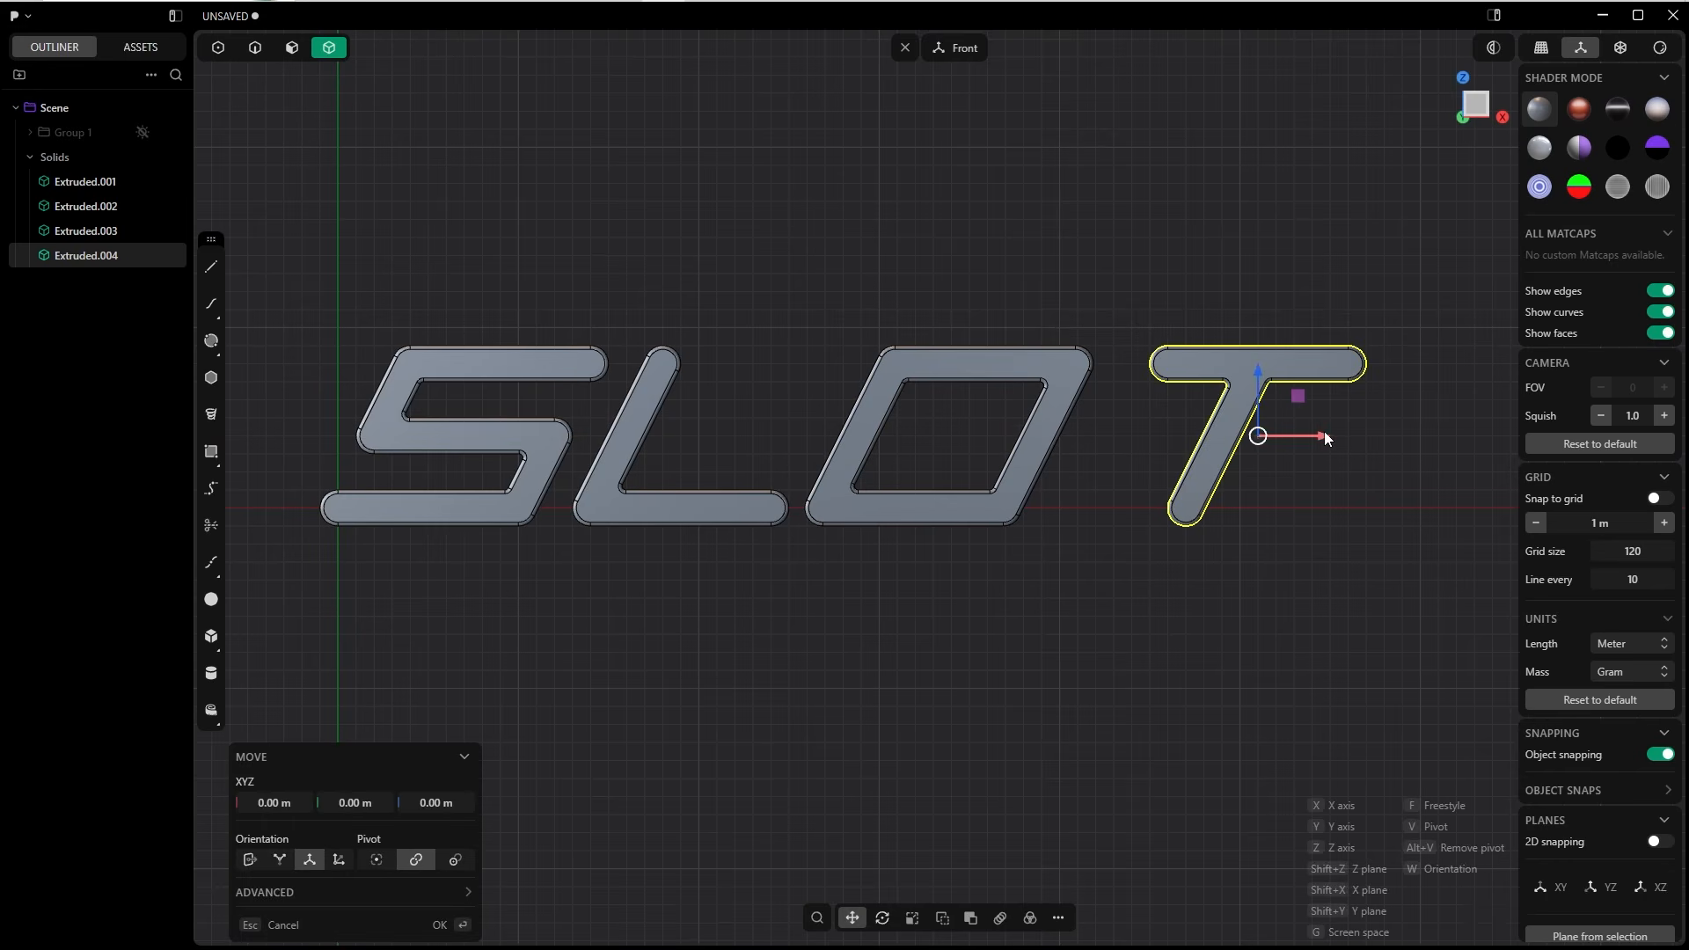
drag(1324, 431, 1281, 436)
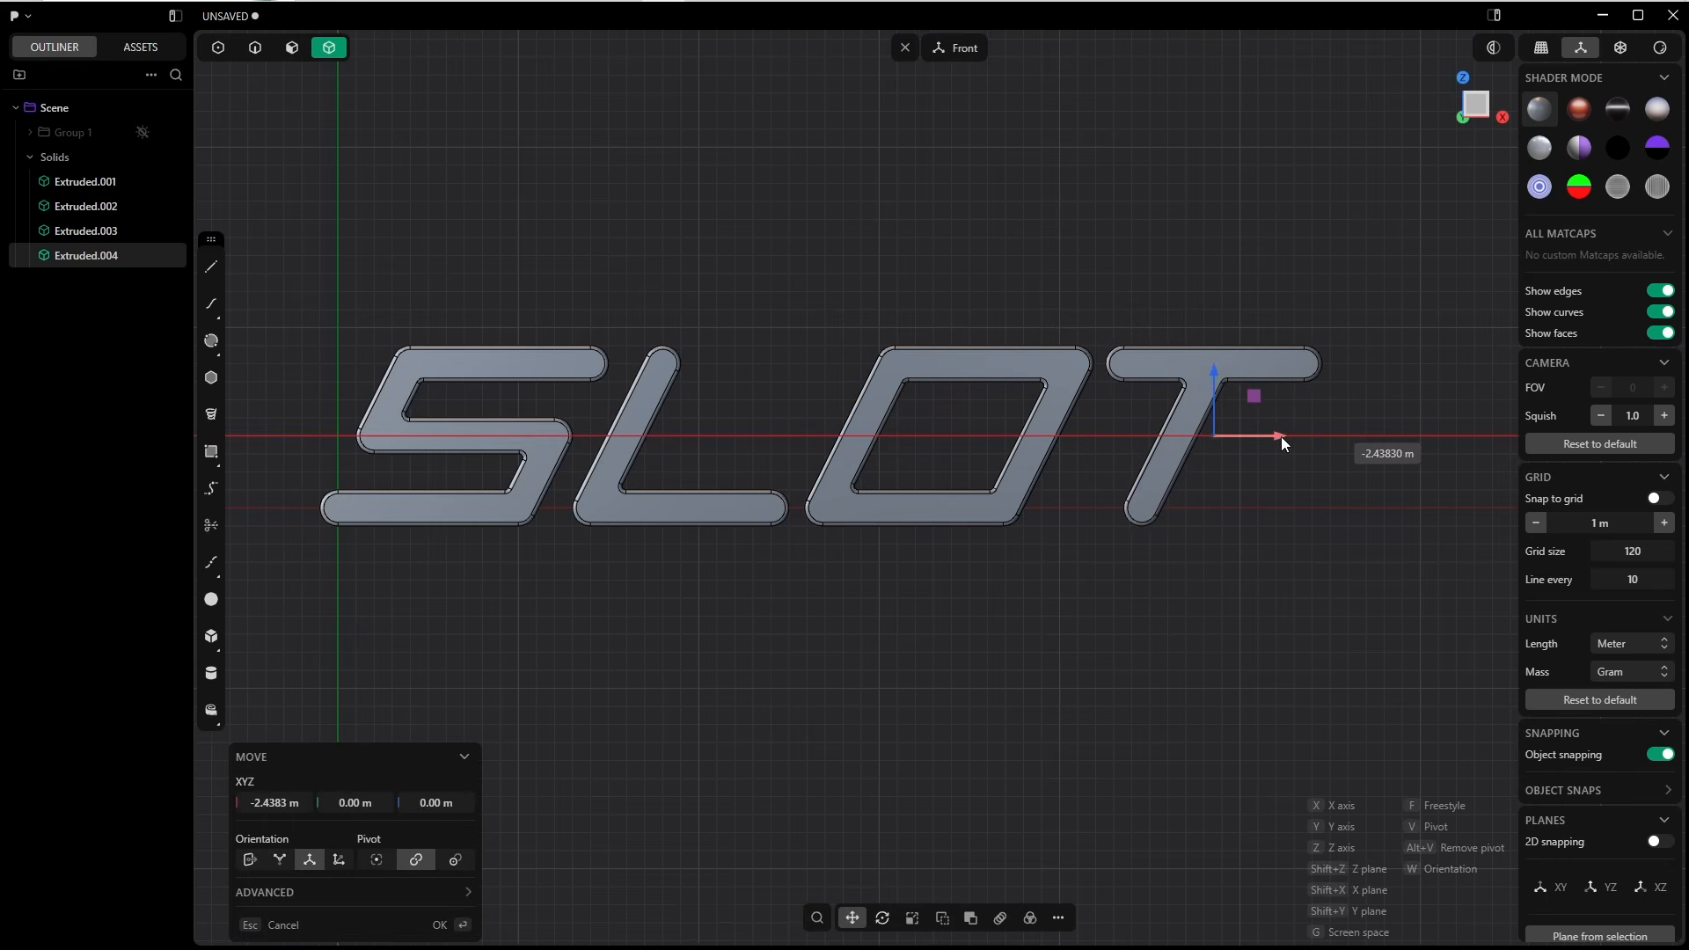
key(Return)
Examine the gap between the O and T and the rounded inner and outer corners of both letters up close.
scroll(992, 275, up, 2)
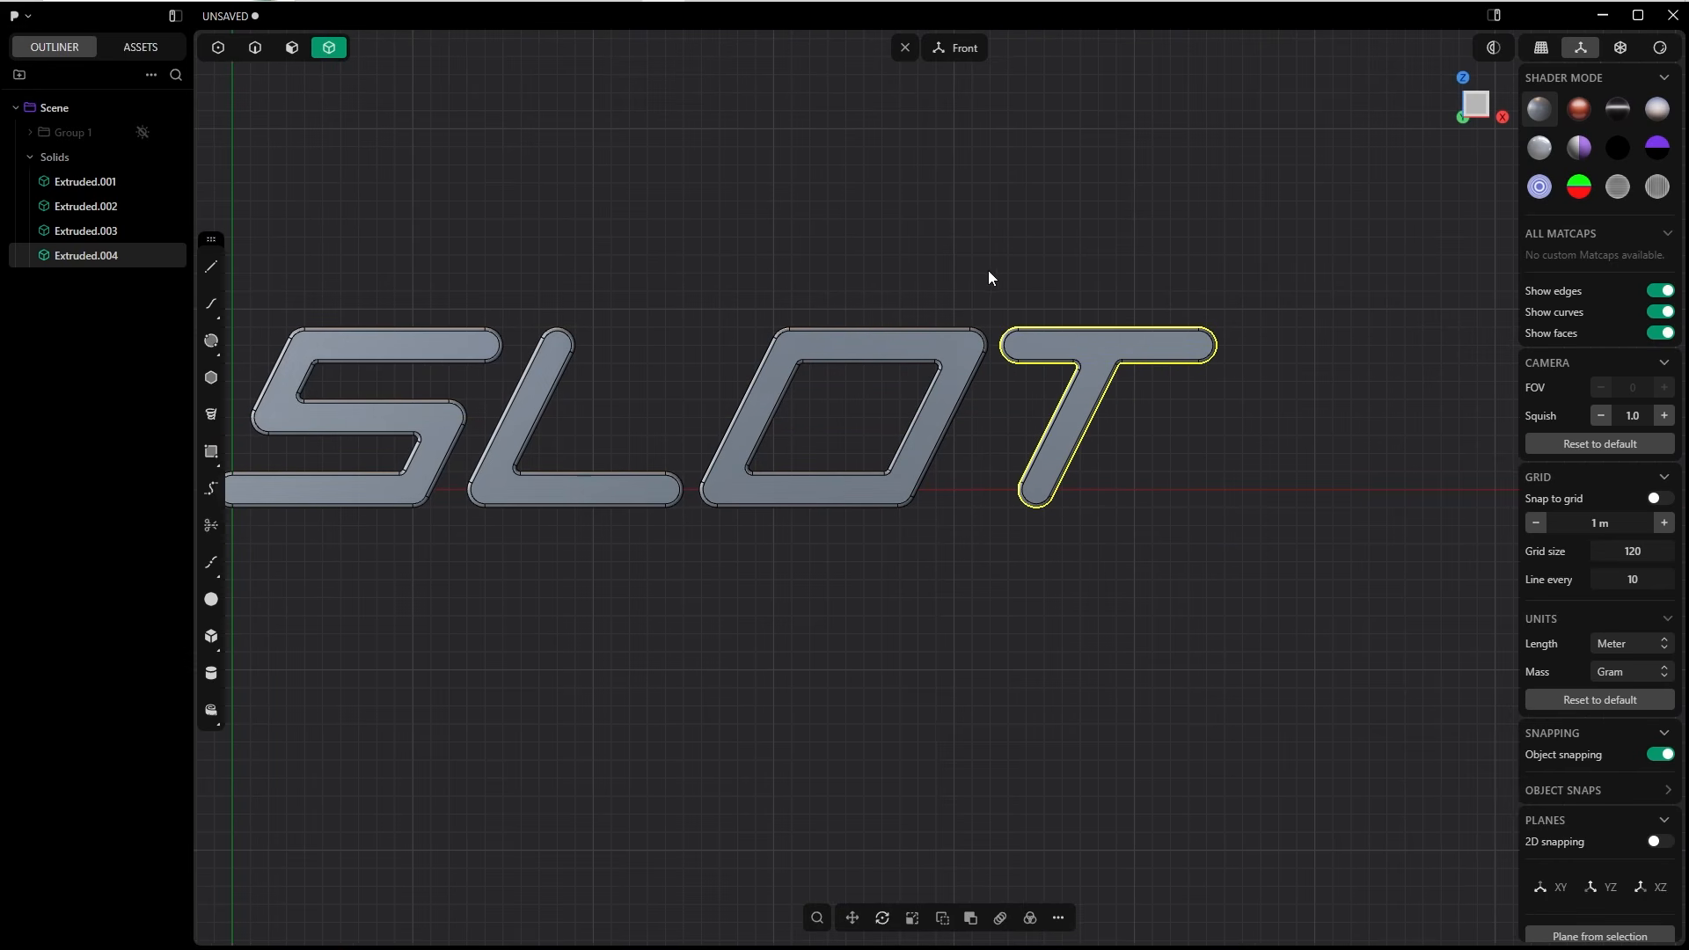
scroll(1003, 290, up, 2)
scroll(1001, 317, up, 3)
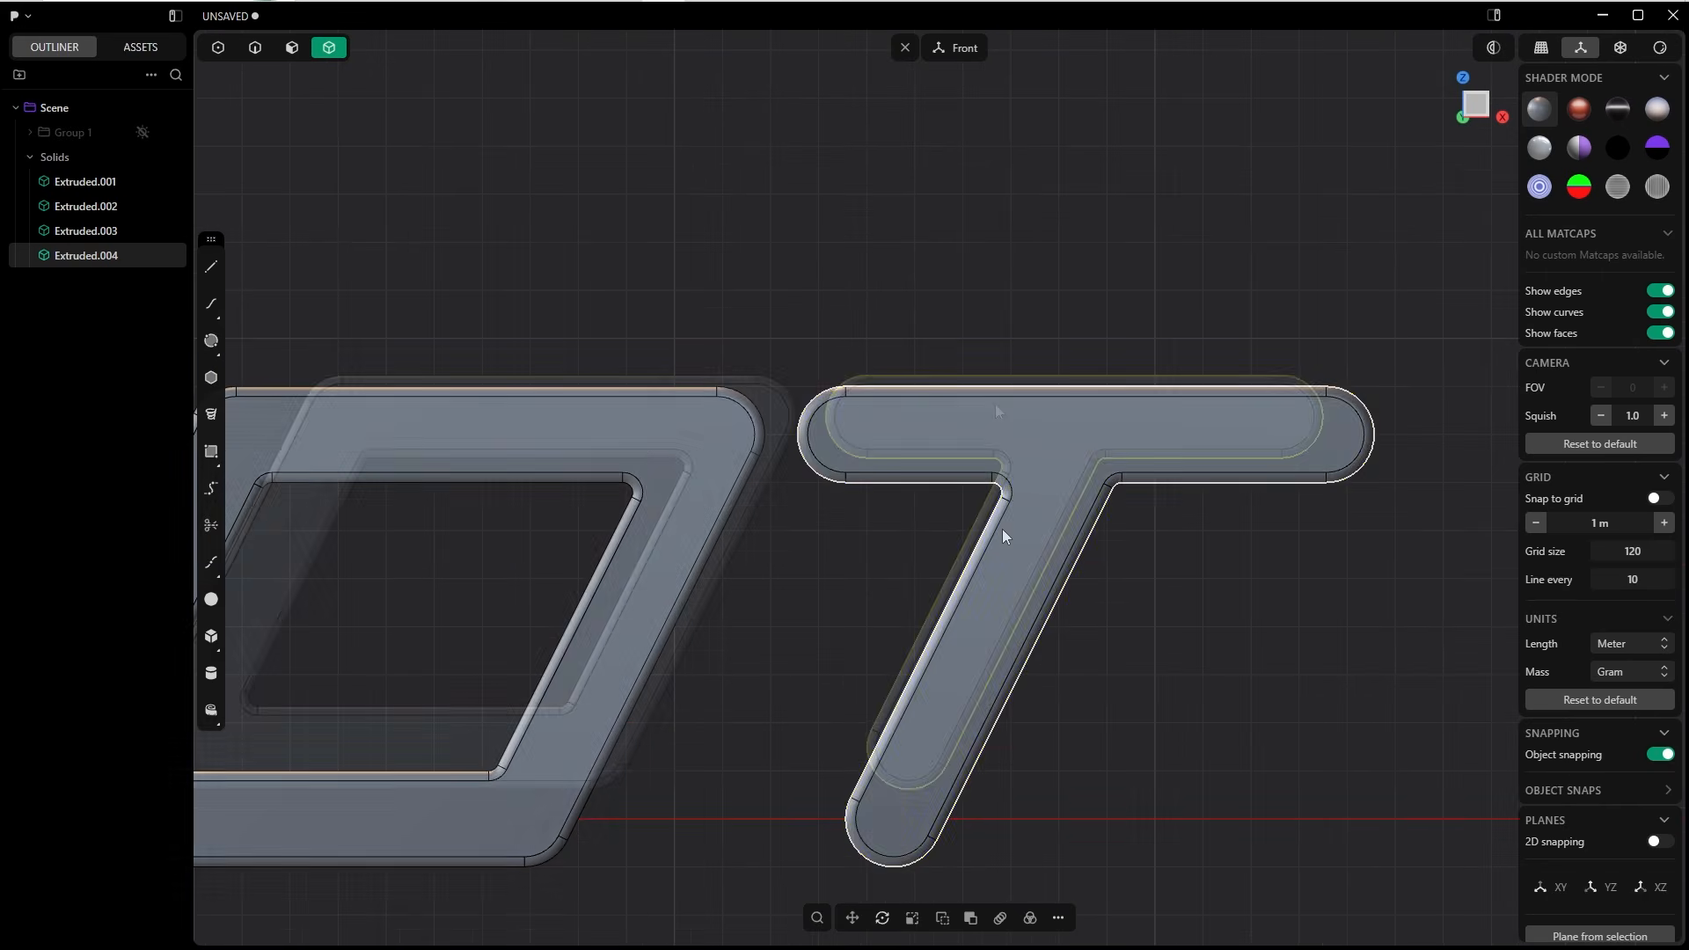
scroll(1015, 388, down, 2)
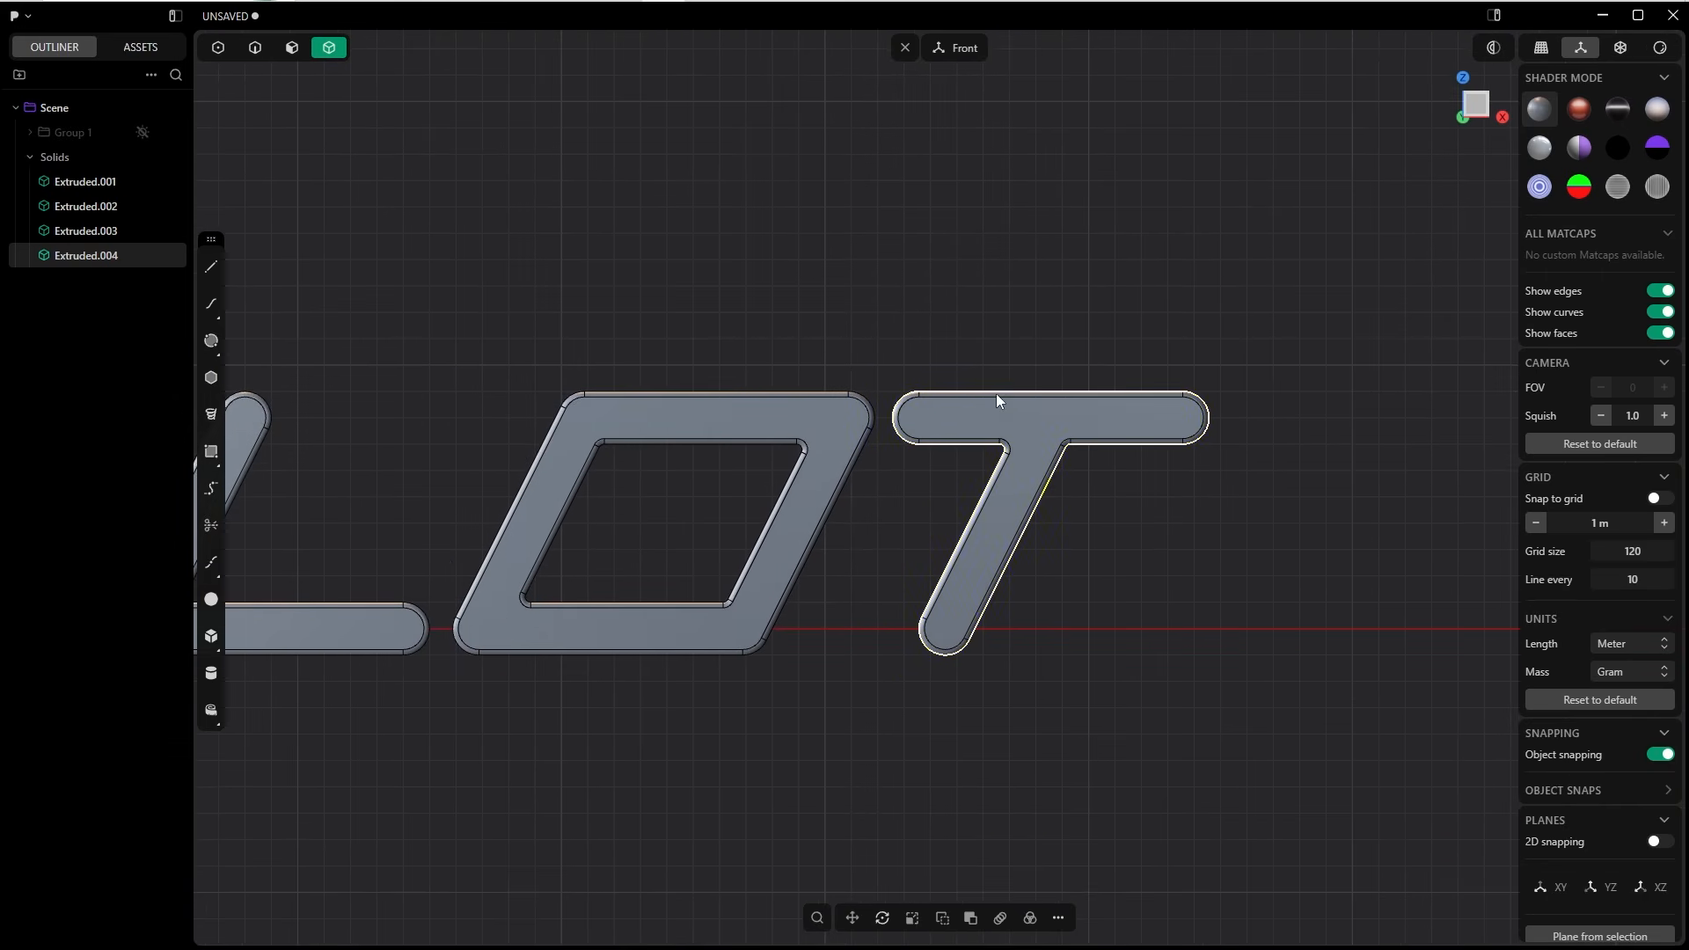
scroll(973, 501, up, 4)
scroll(607, 434, down, 2)
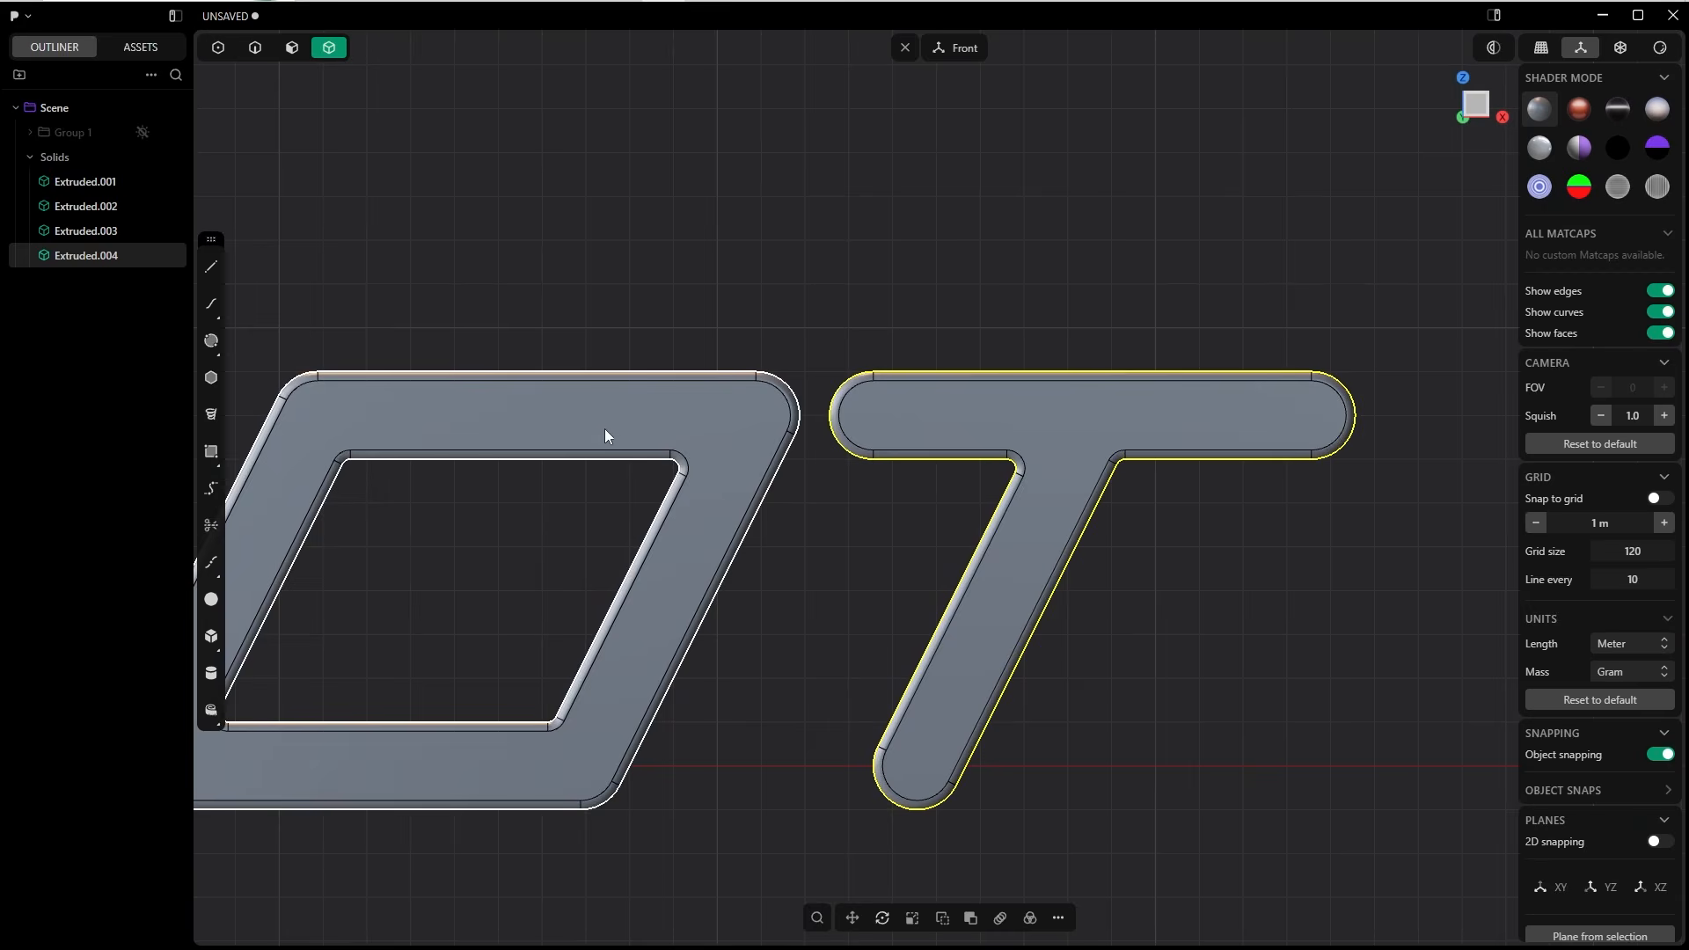
scroll(825, 448, up, 4)
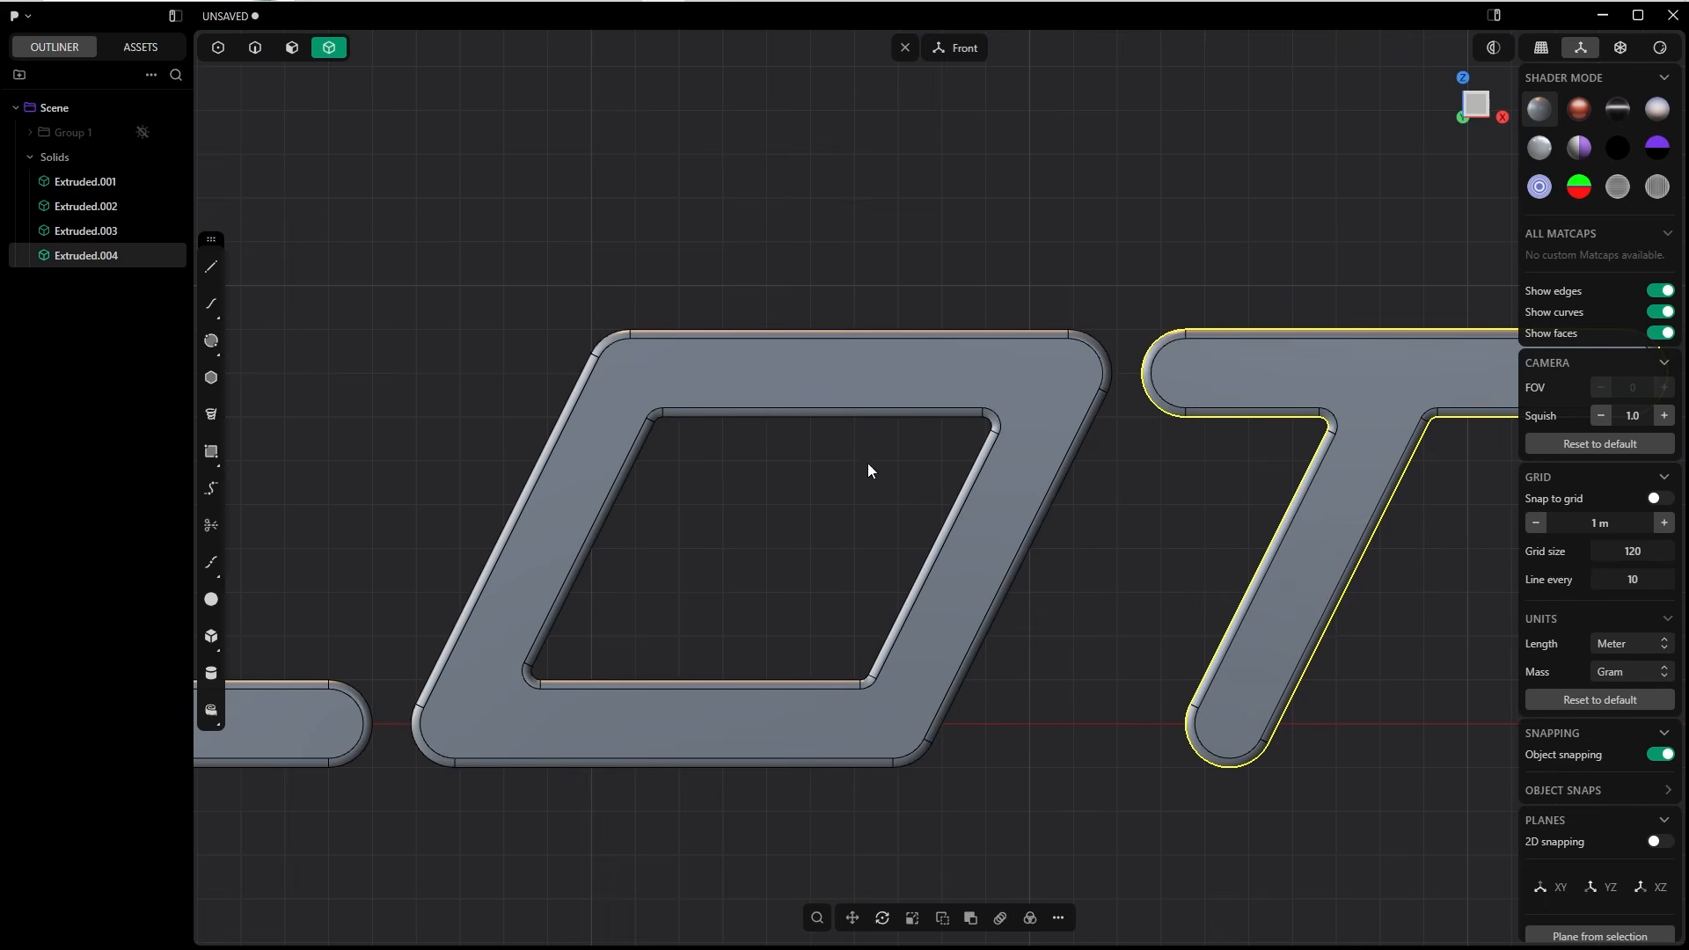
scroll(803, 573, up, 3)
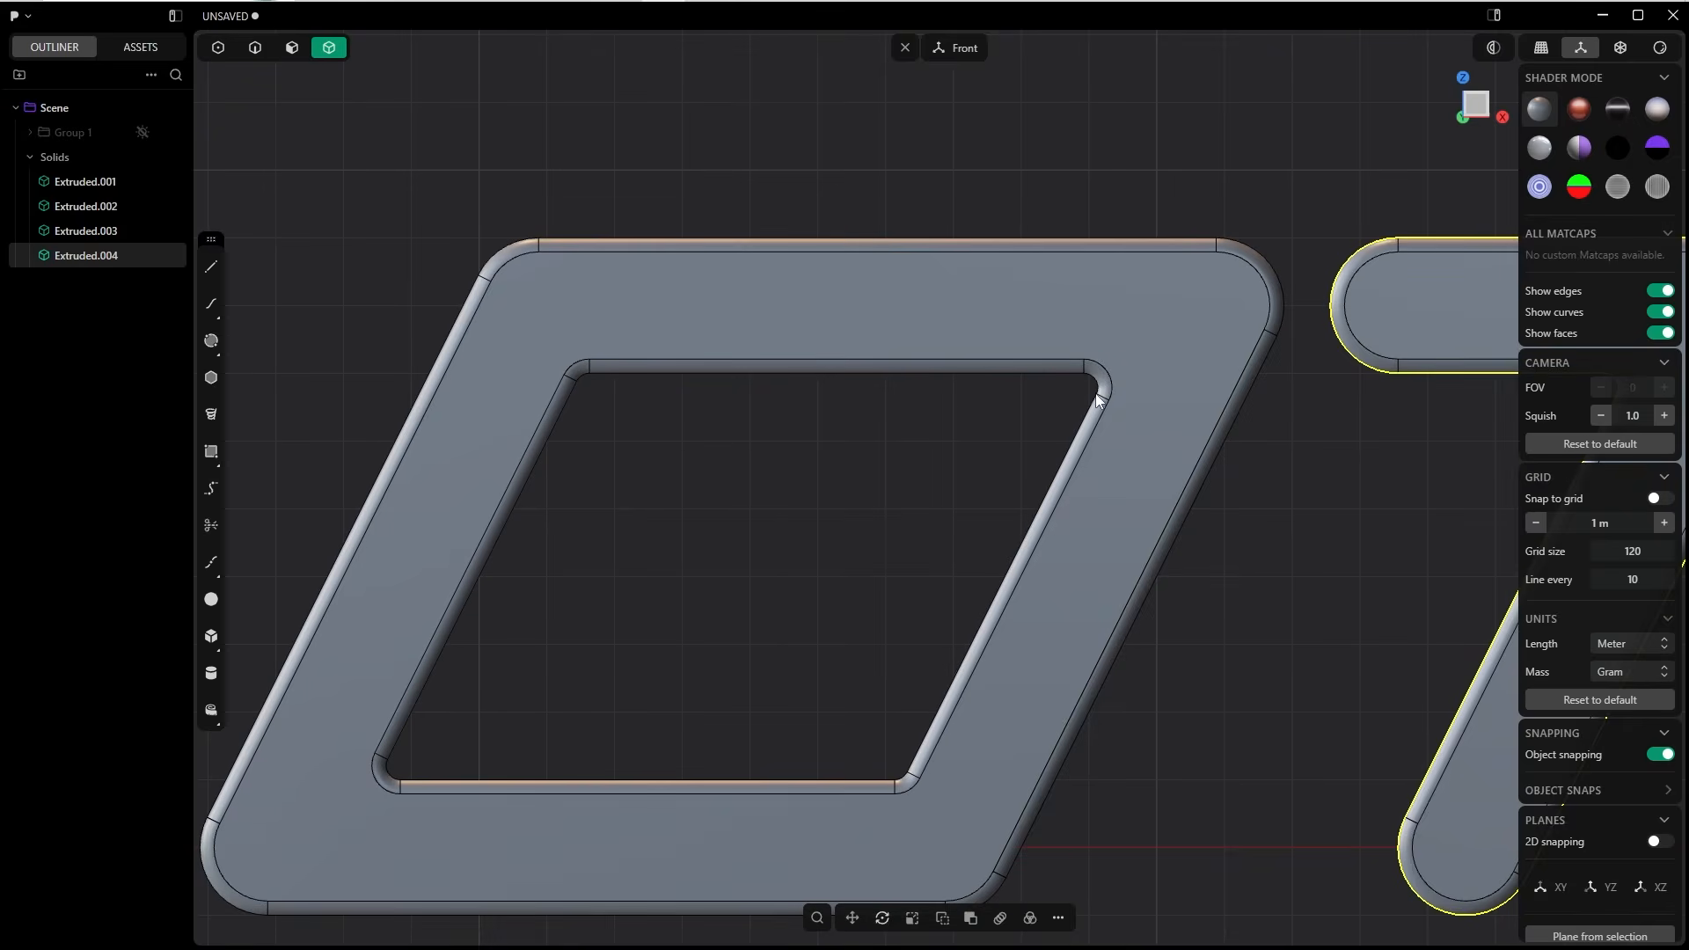
scroll(885, 637, down, 5)
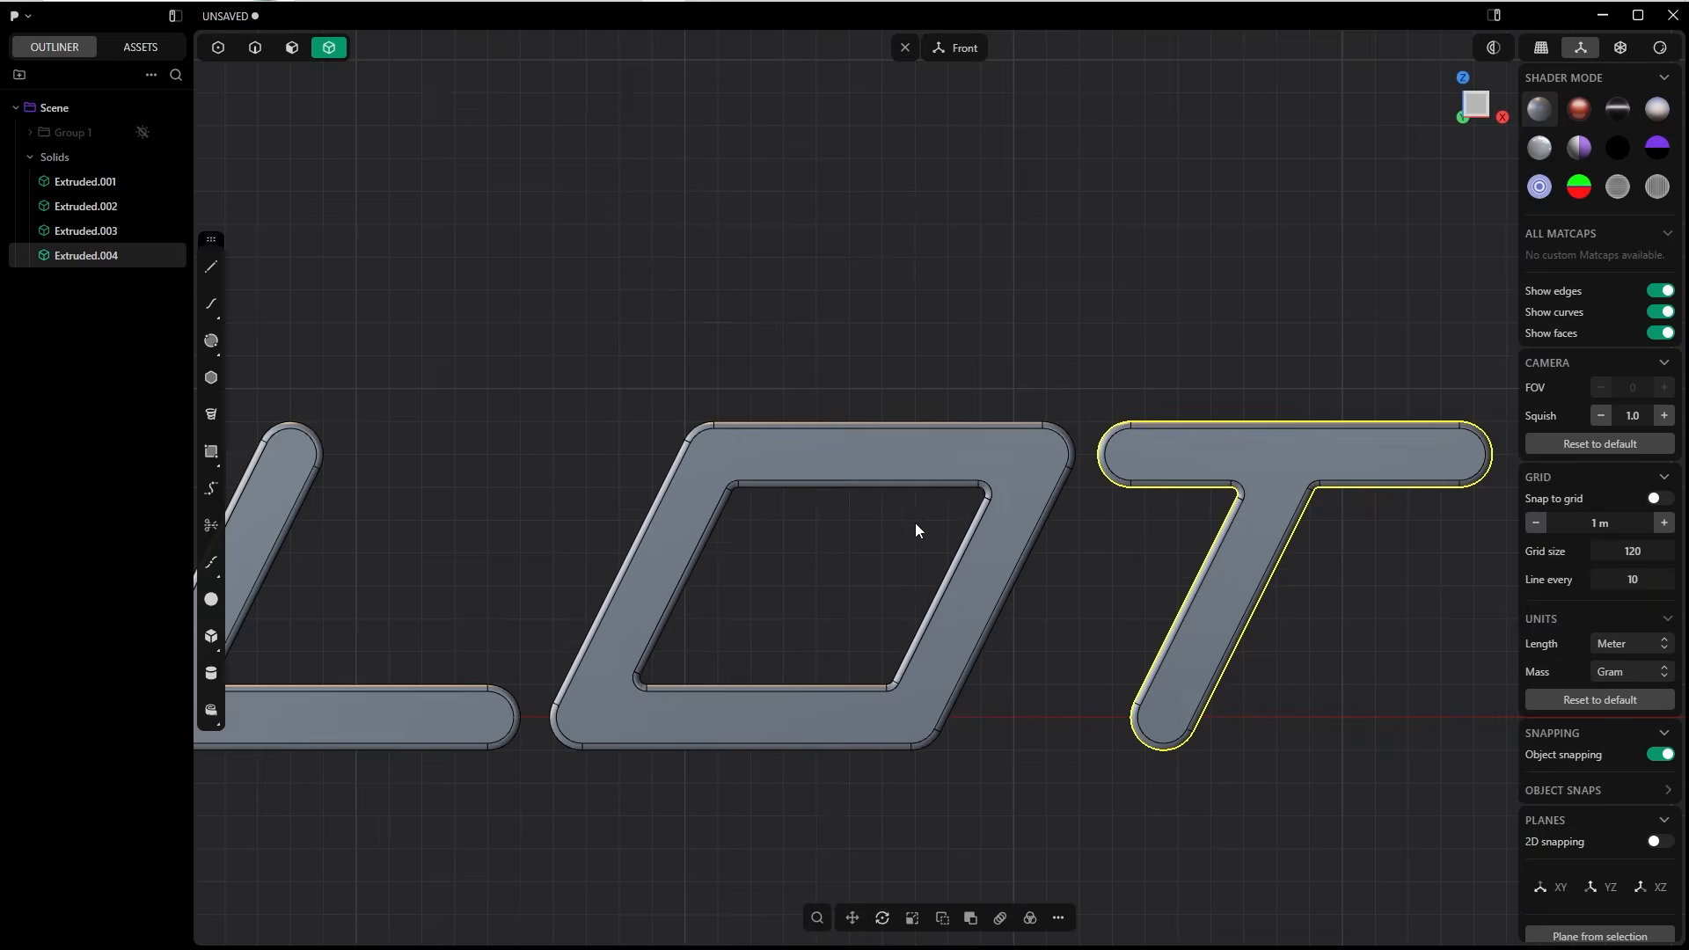
key(Escape)
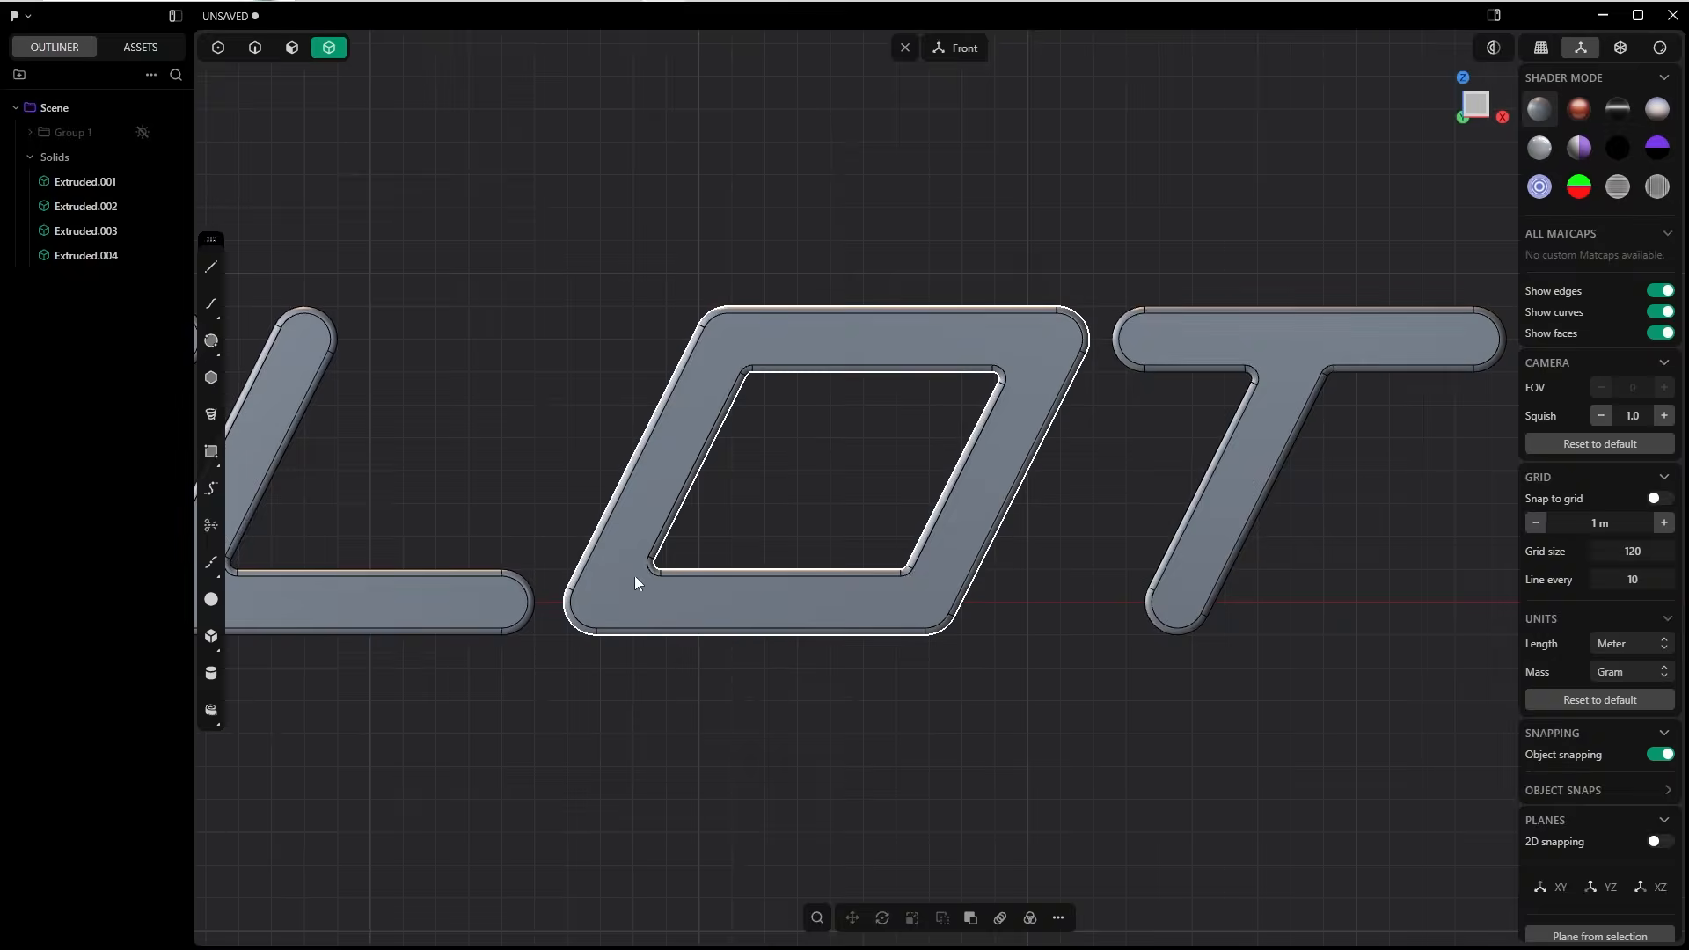
shift+middle_drag(1044, 421, 629, 461)
scroll(901, 458, up, 4)
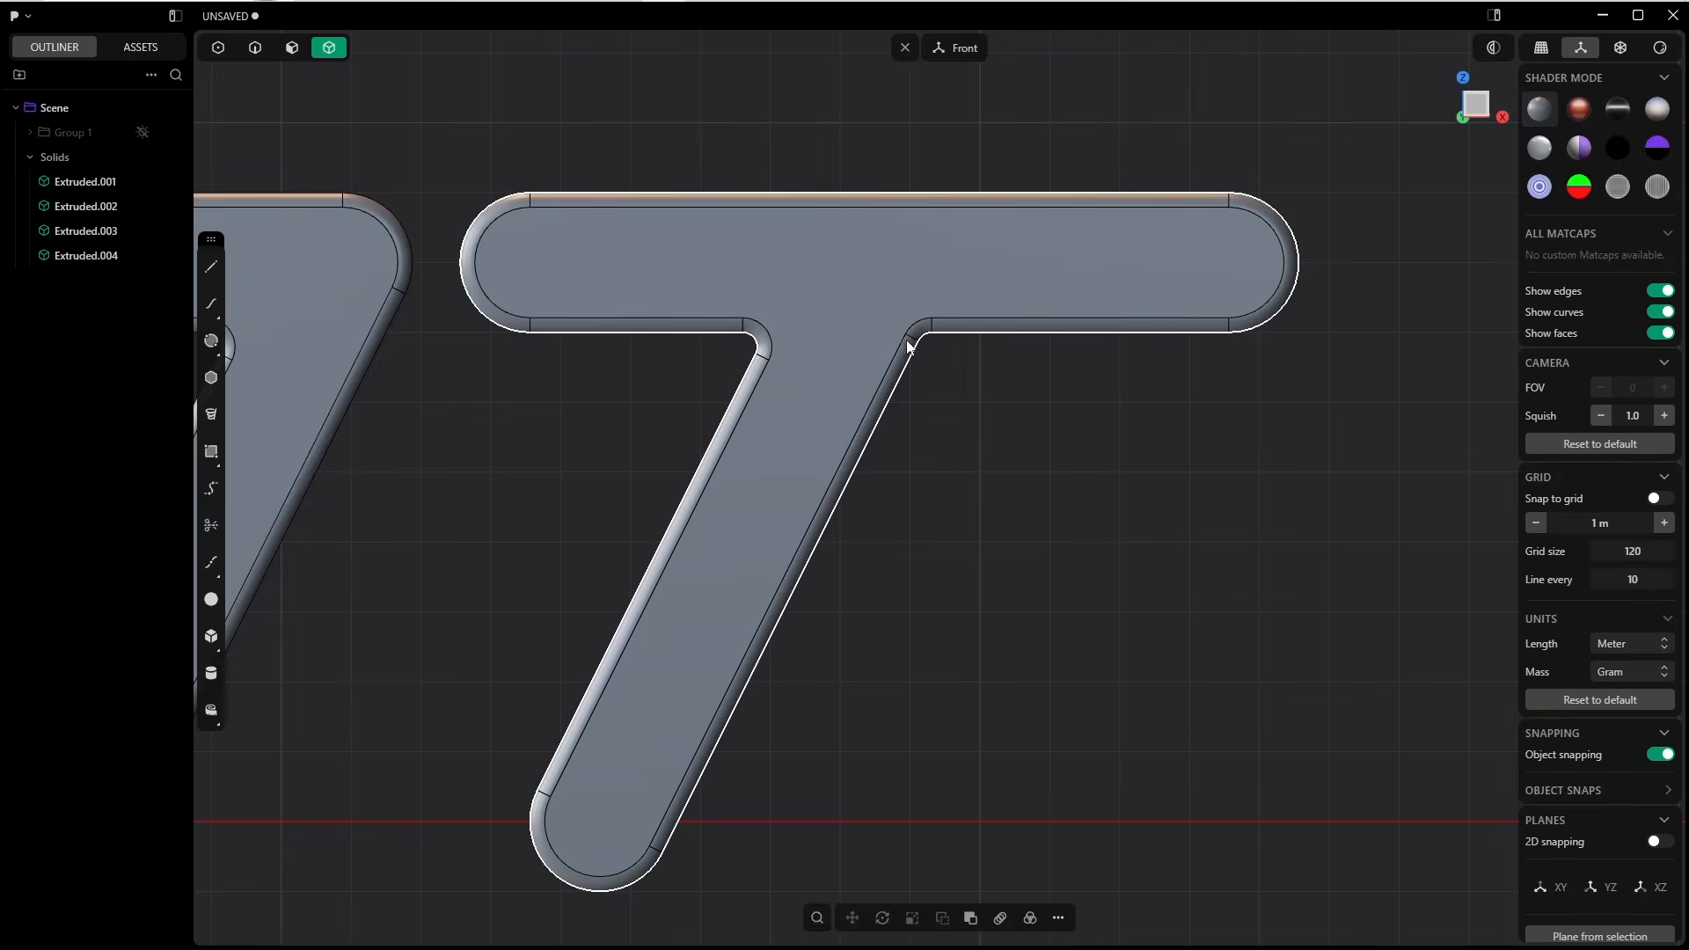
right_drag(935, 331, 840, 310)
key(3)
click(973, 340)
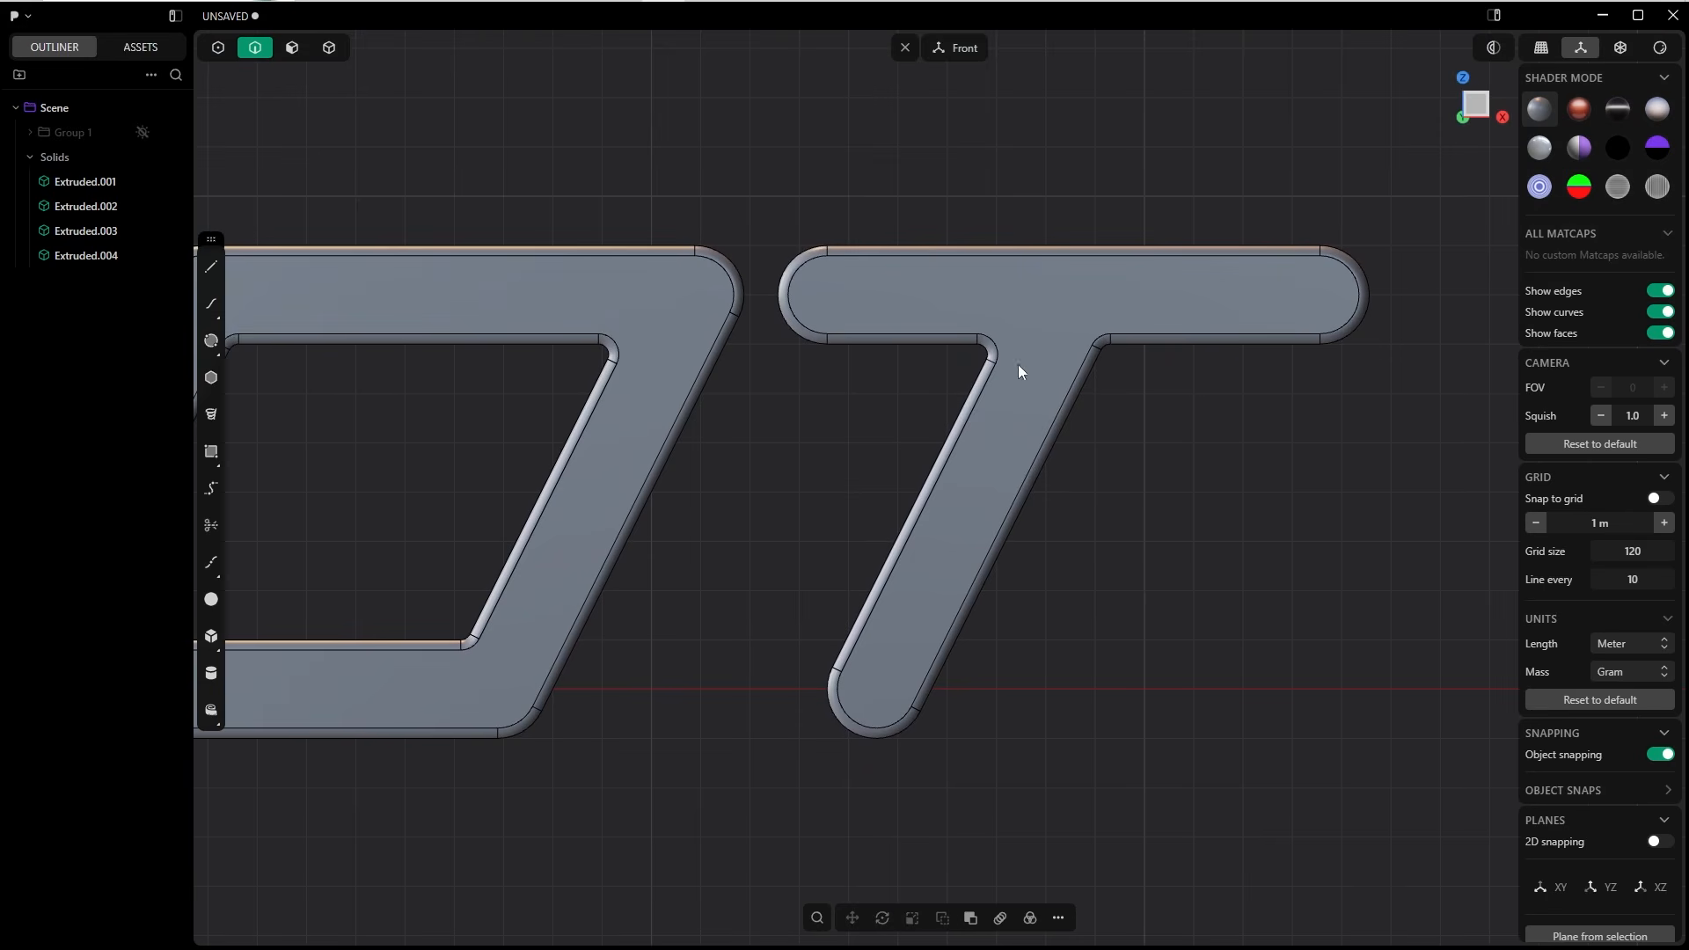
scroll(922, 384, down, 4)
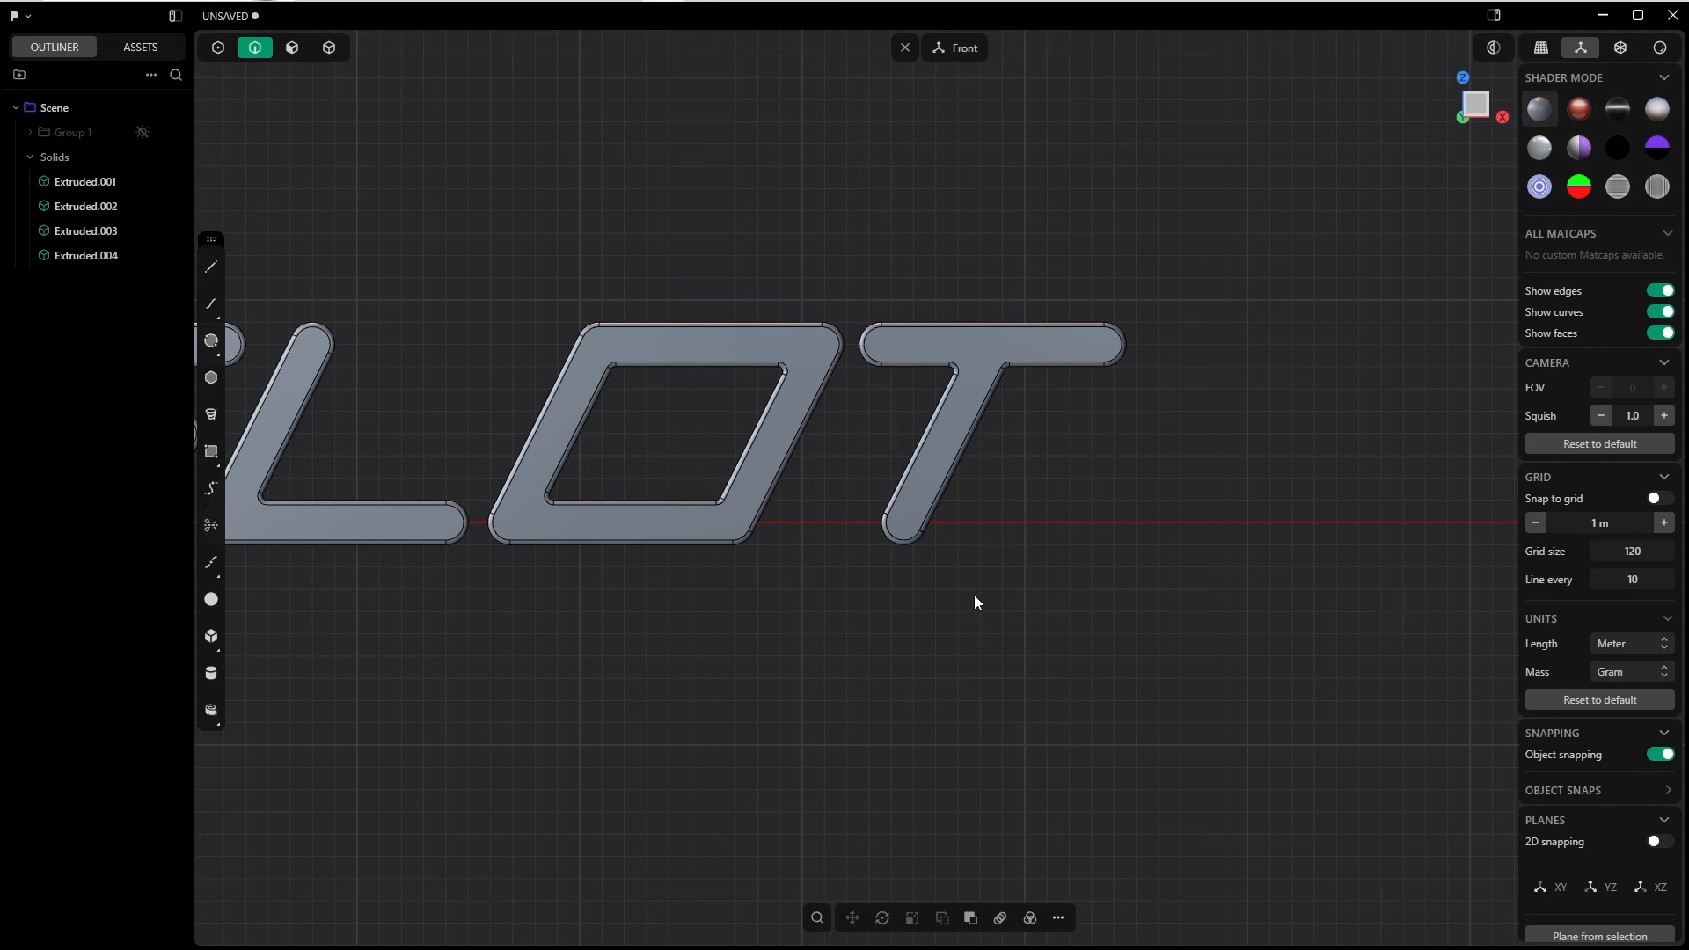
In the top view, draw a line parallel to the X axis, slightly on its negative Y side, spanning past both ends of the word.
key(KP_7)
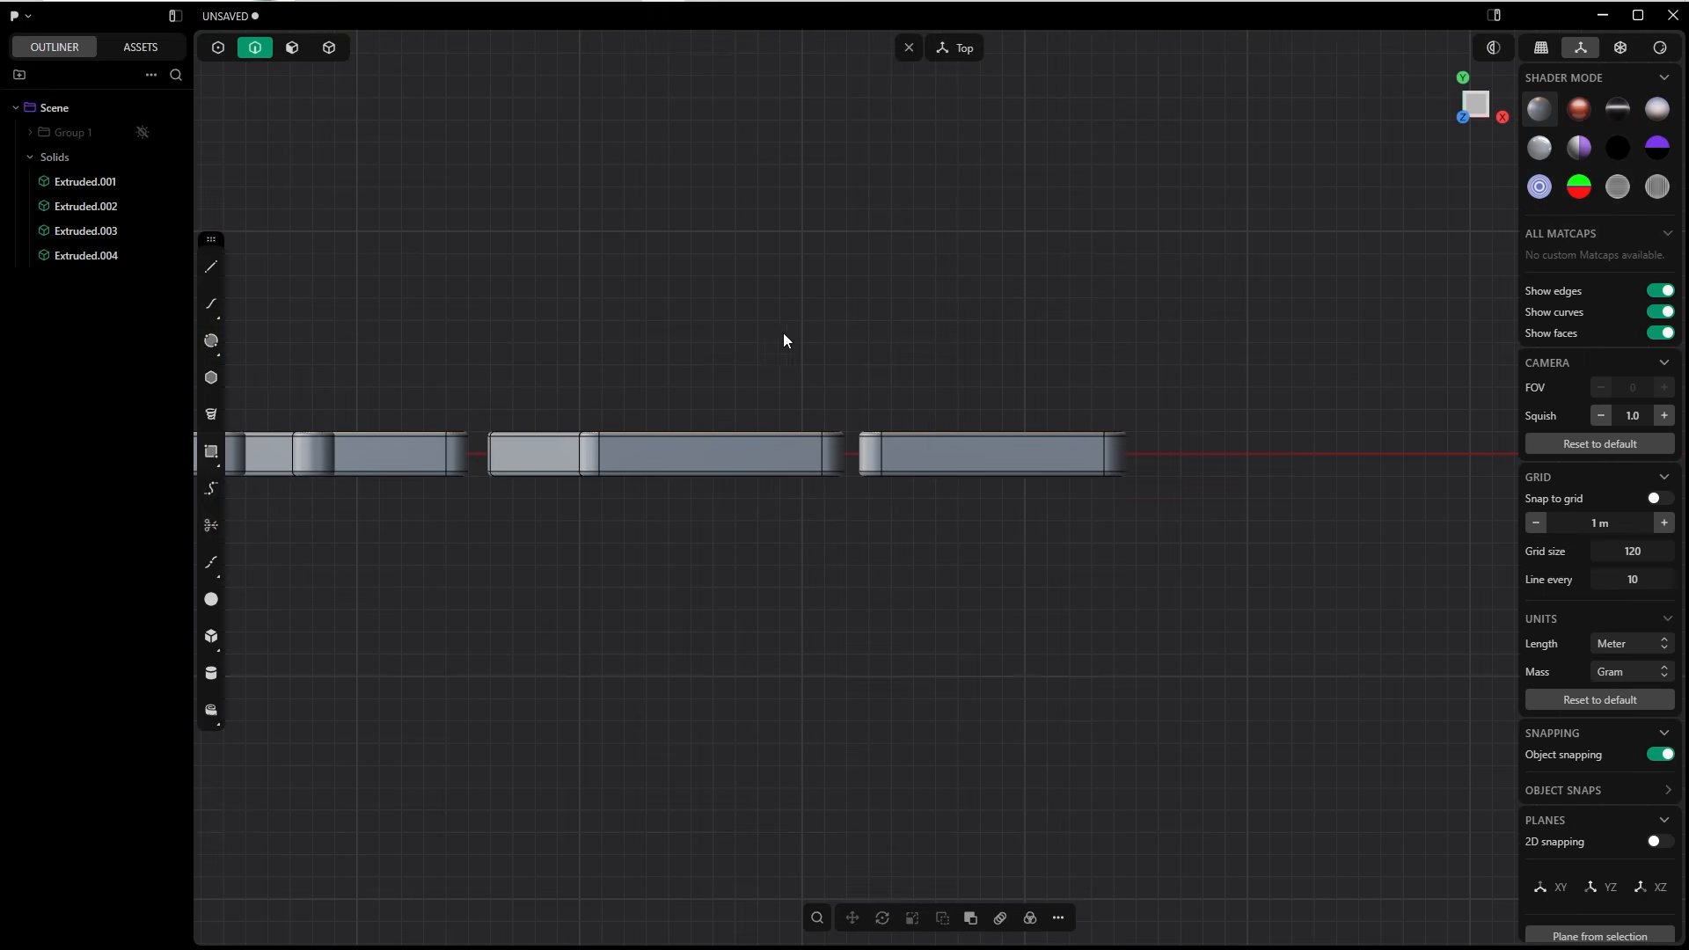
shift+middle_drag(792, 396, 1058, 452)
scroll(1020, 365, down, 3)
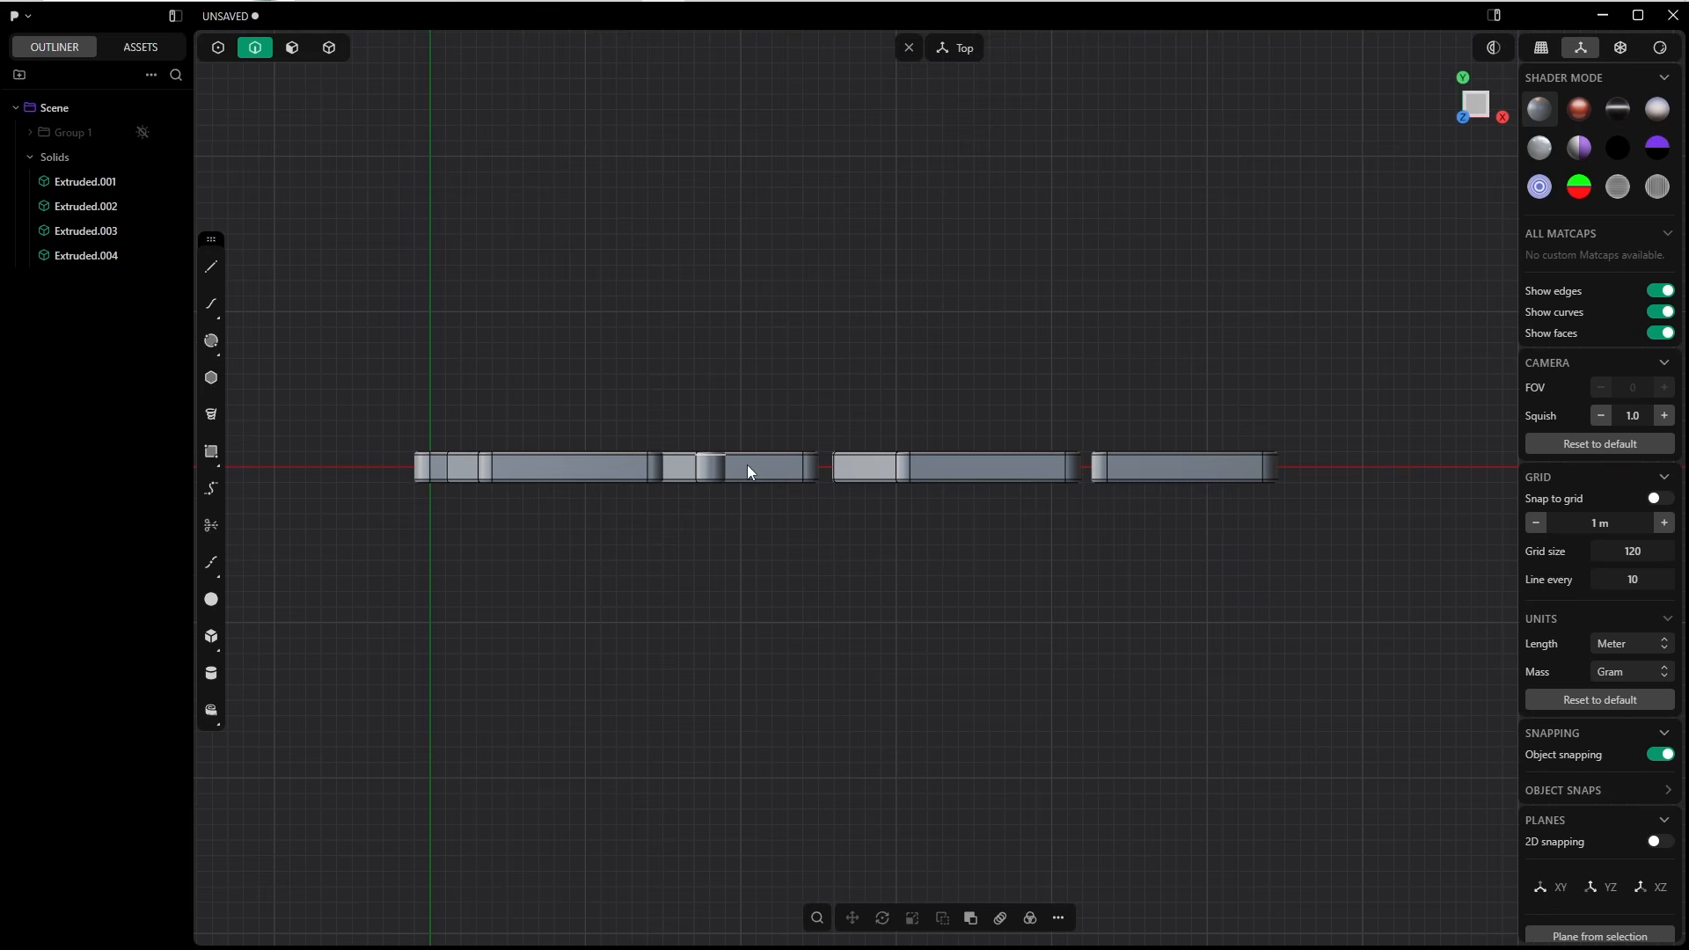
scroll(755, 402, up, 2)
shift+middle_drag(705, 483, 698, 411)
scroll(714, 341, down, 2)
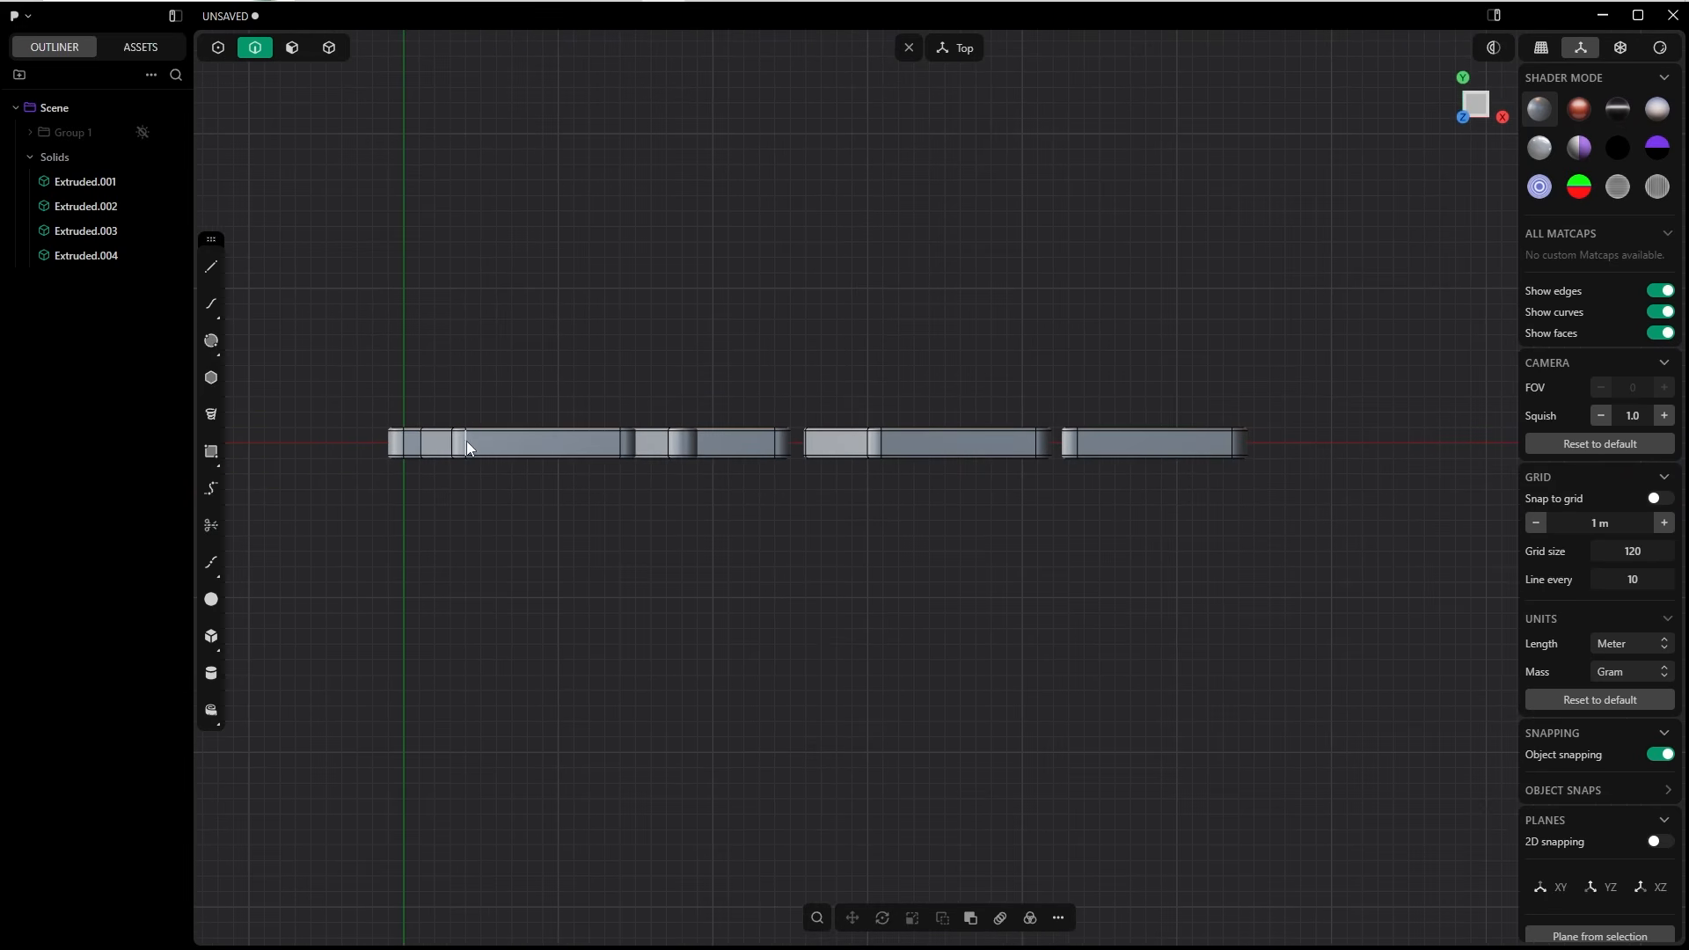
scroll(374, 471, up, 4)
key(l)
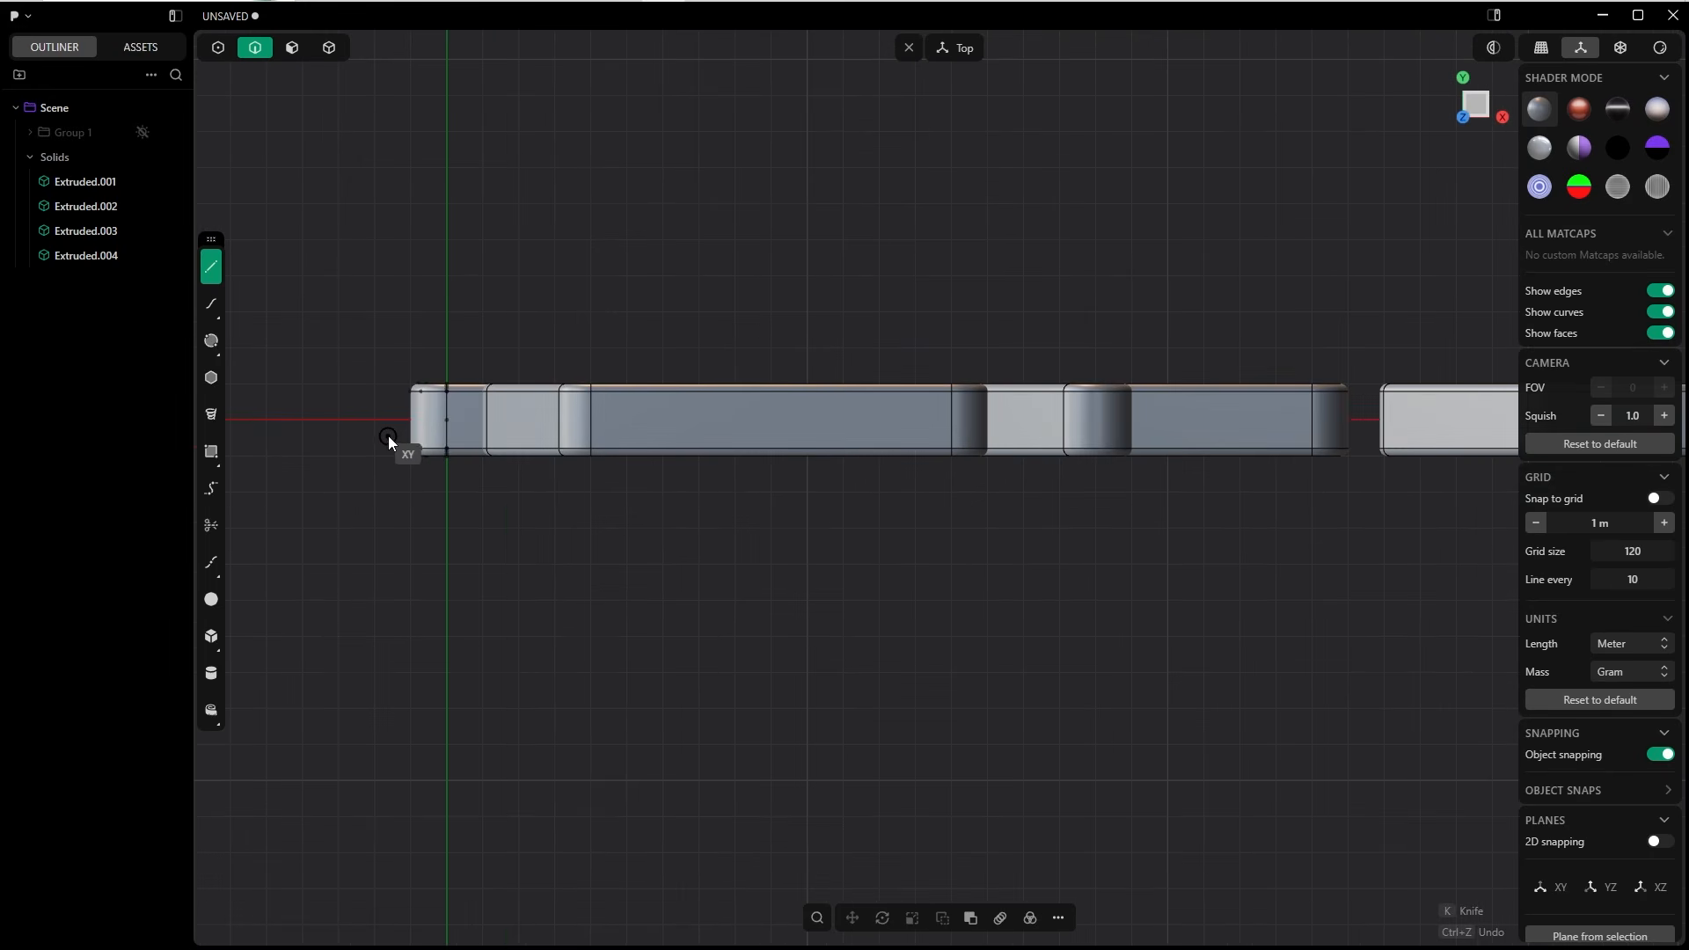
click(390, 435)
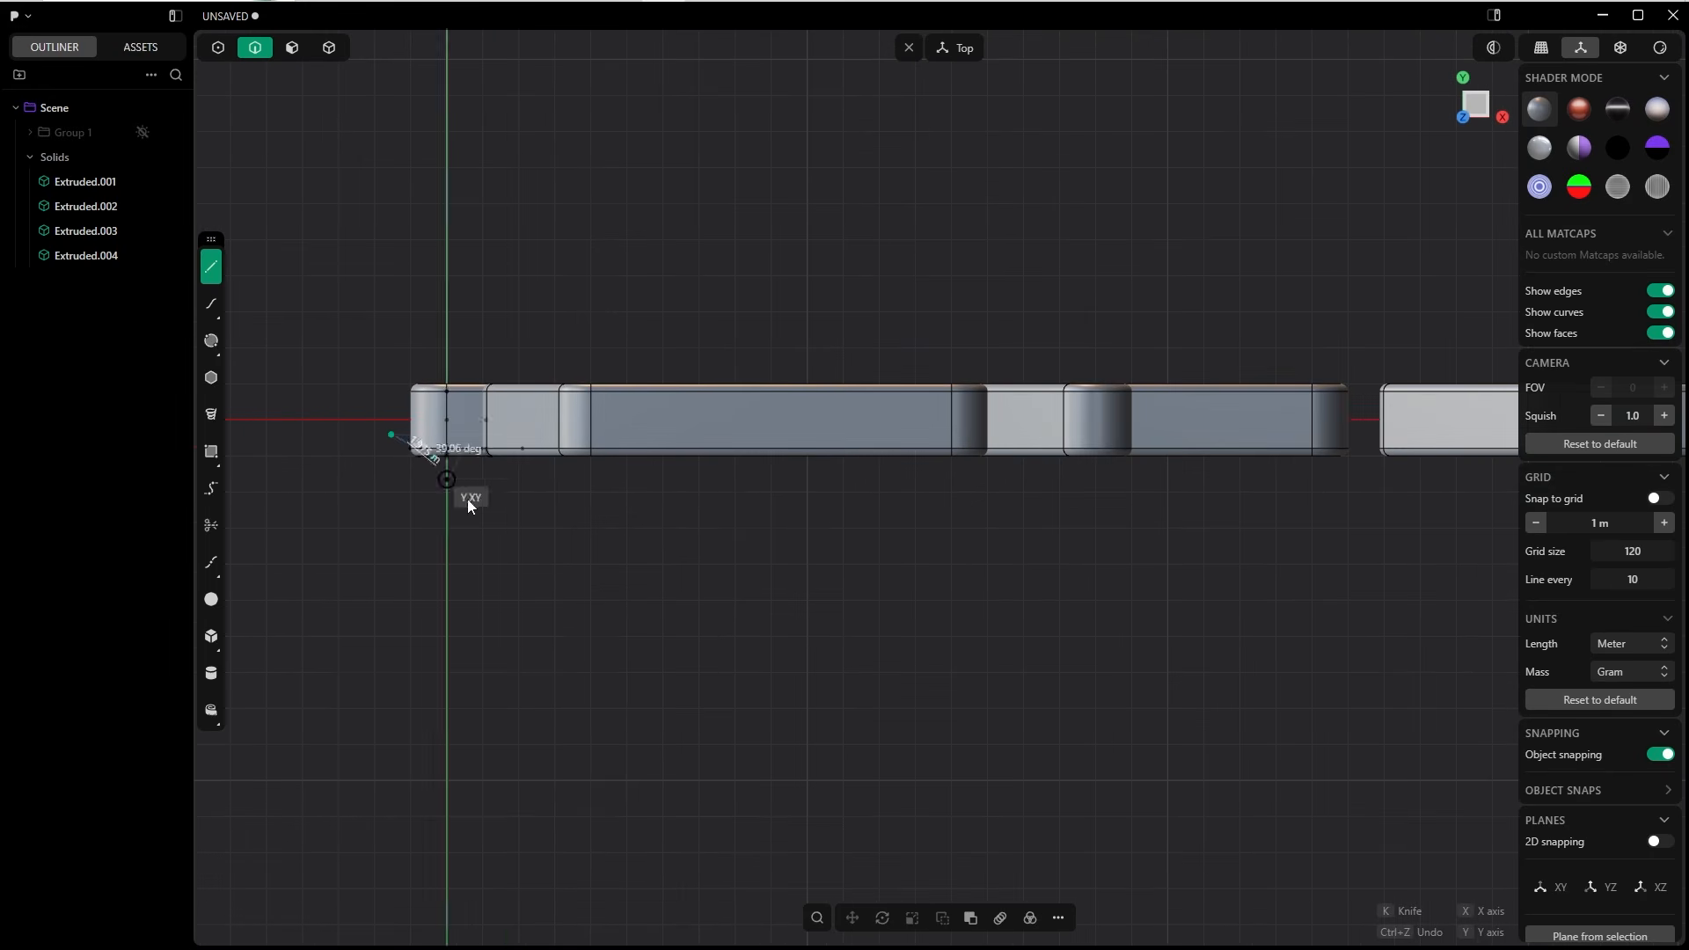
scroll(901, 389, down, 3)
scroll(934, 511, up, 3)
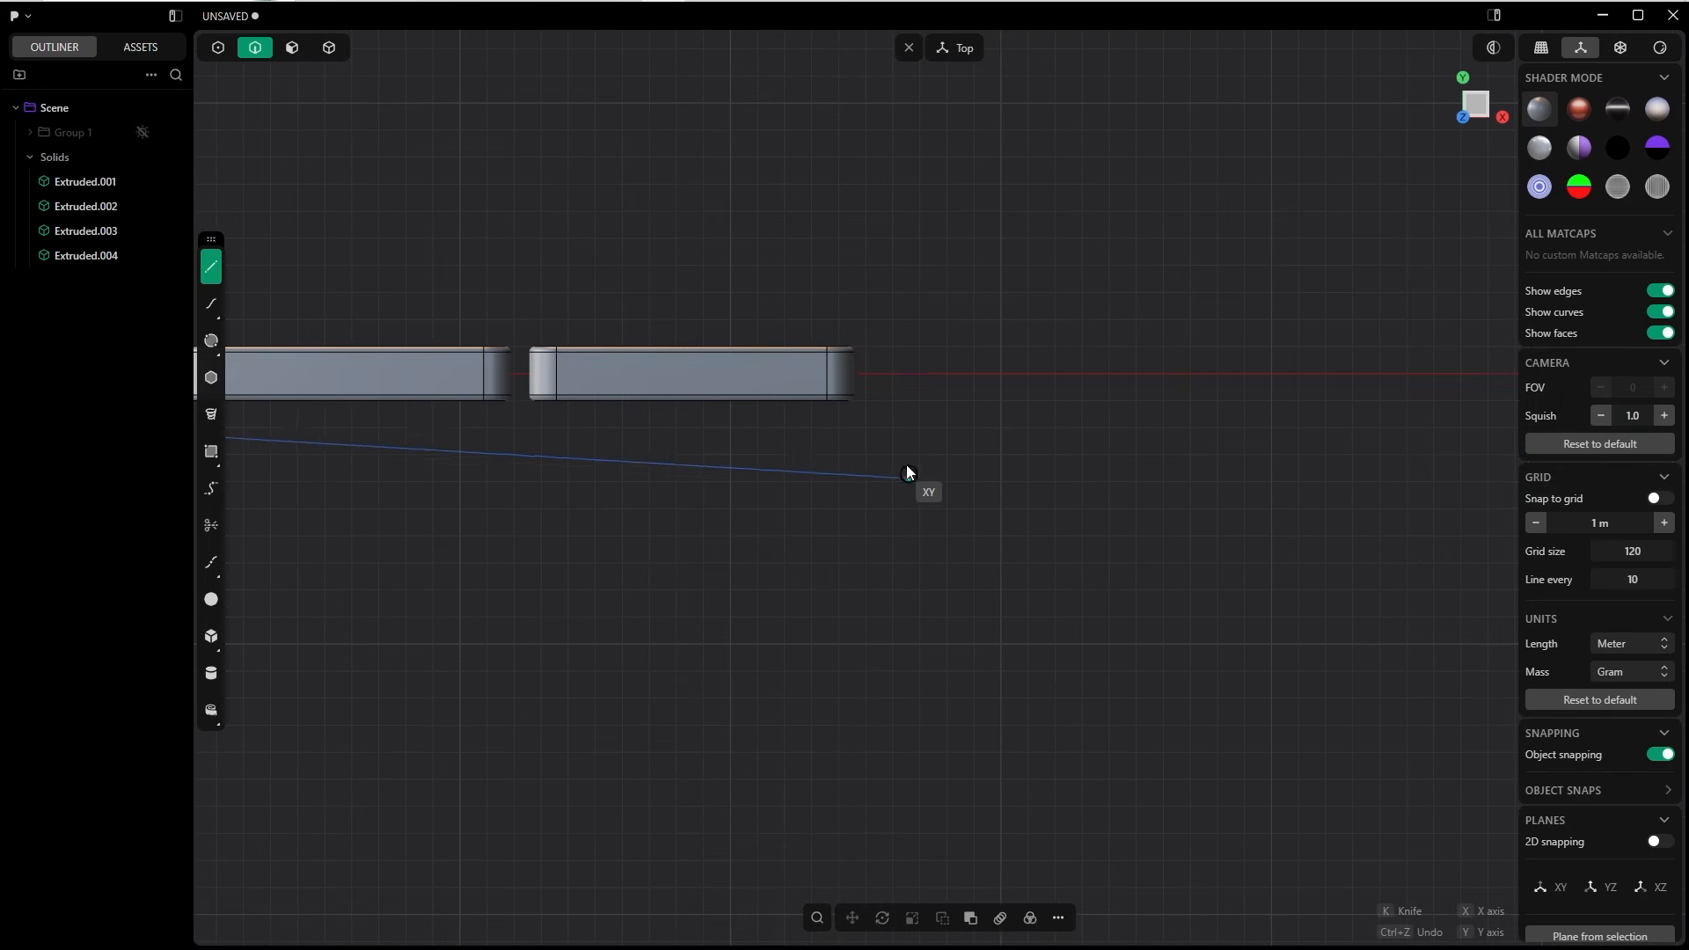
click(880, 384)
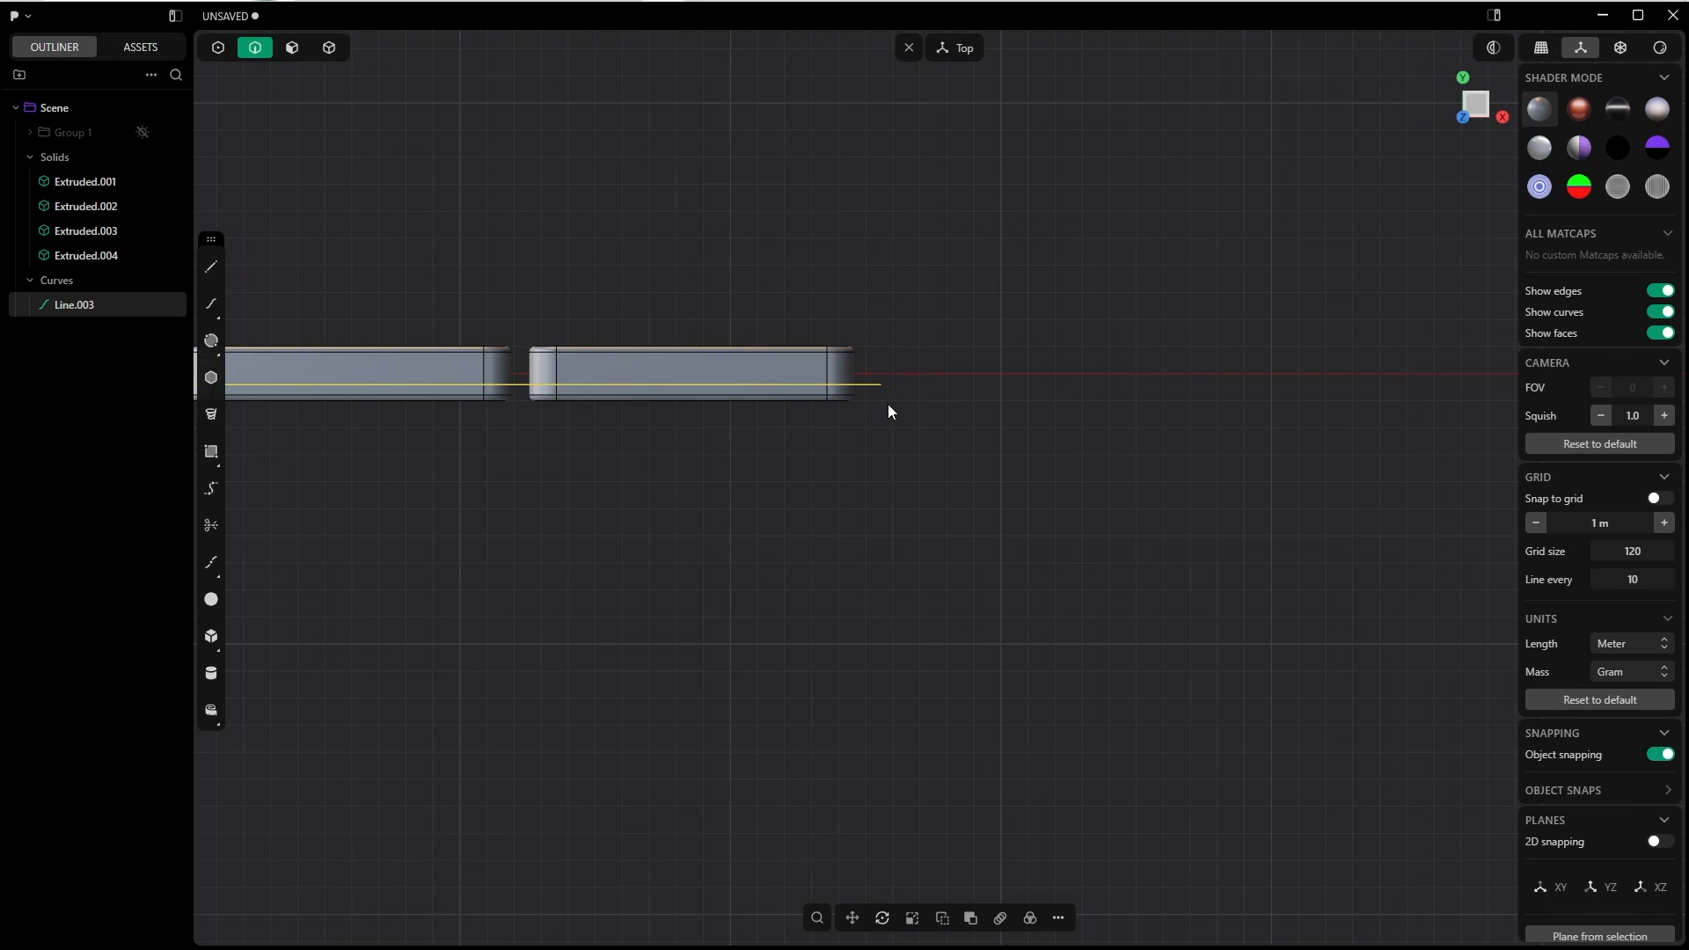
Mirror the line across the XZ plane to get a matching line on the other side of the X axis.
scroll(872, 378, down, 3)
middle_drag(874, 332, 980, 393)
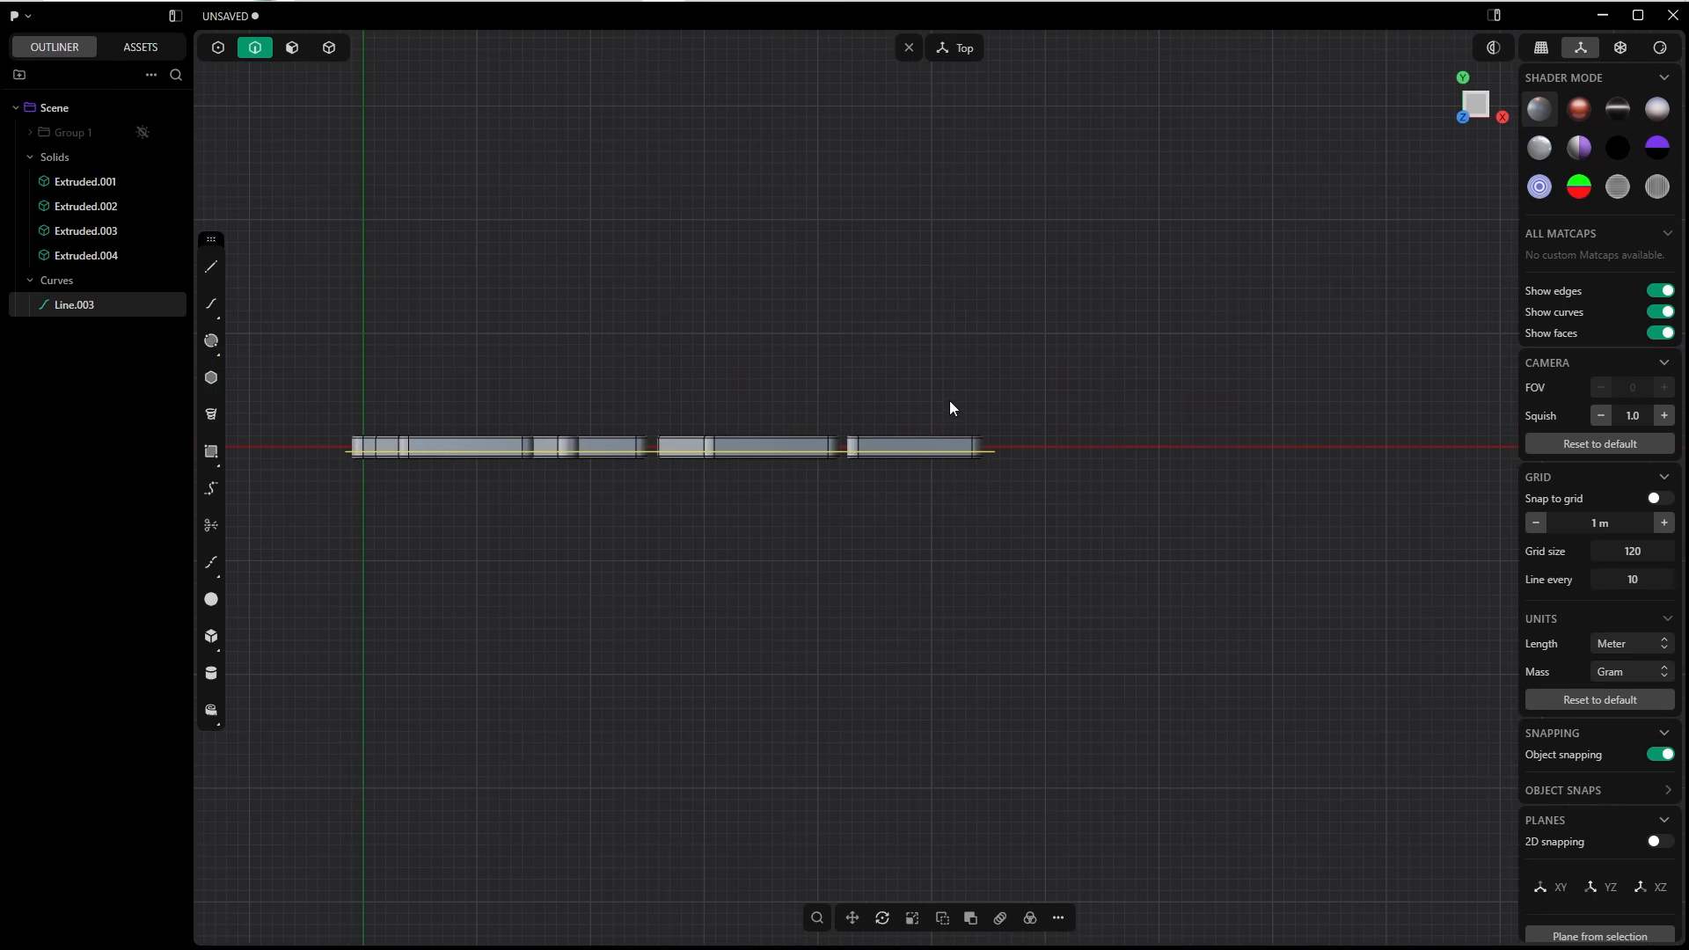
key(alt+x)
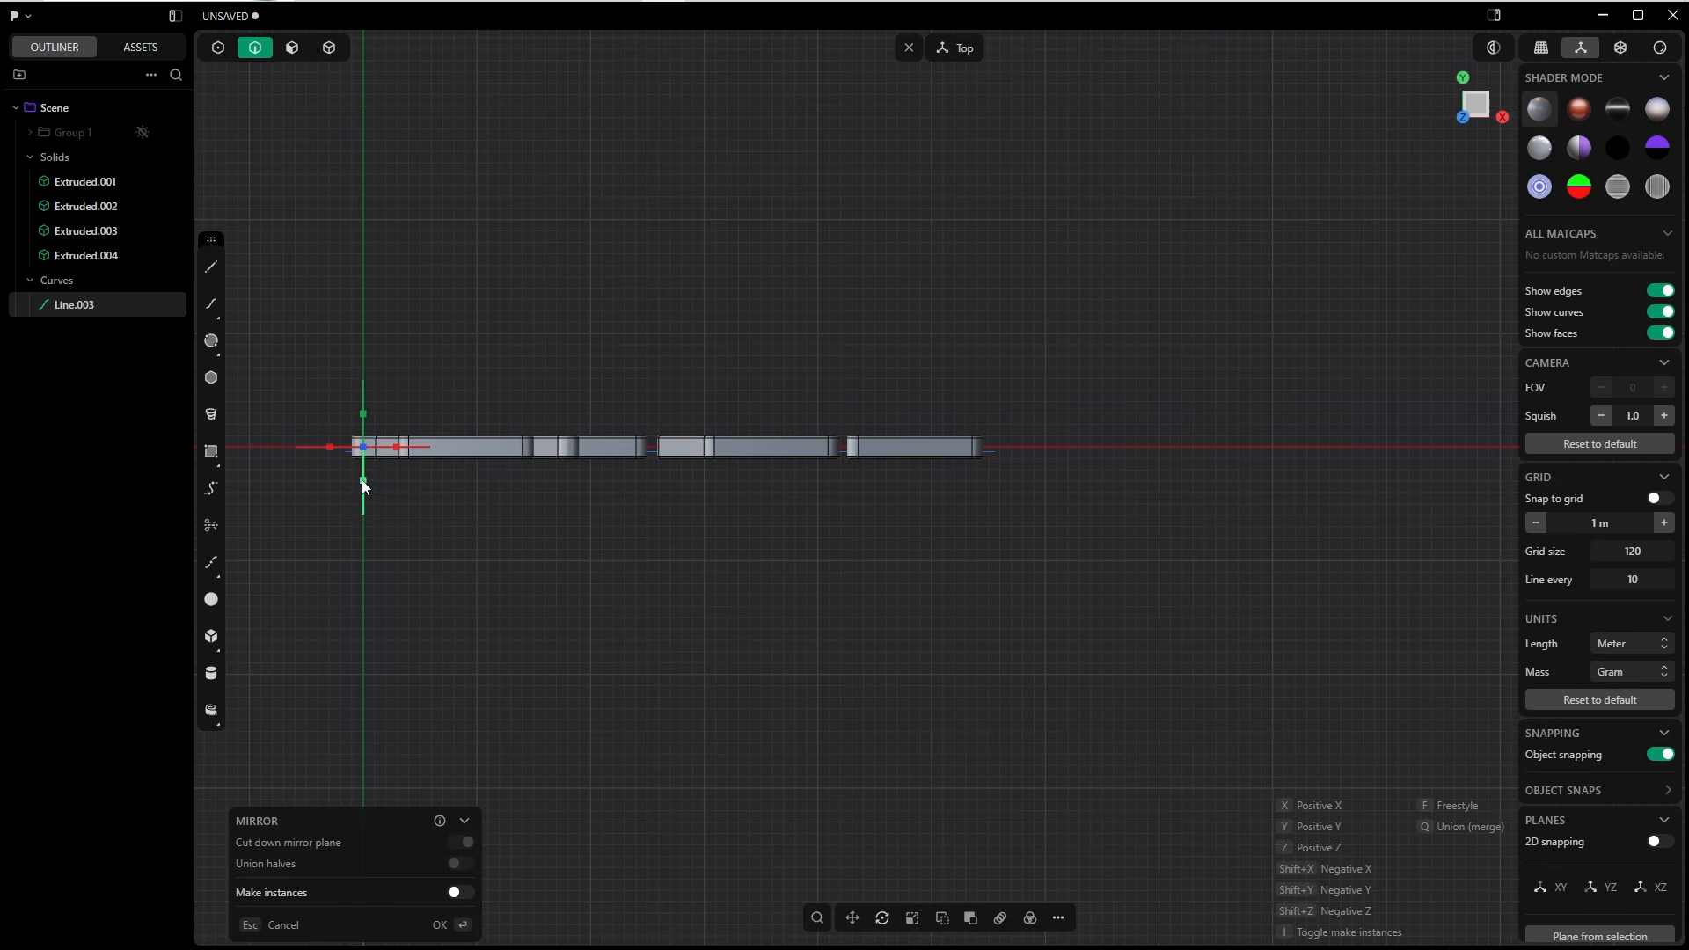
key(Return)
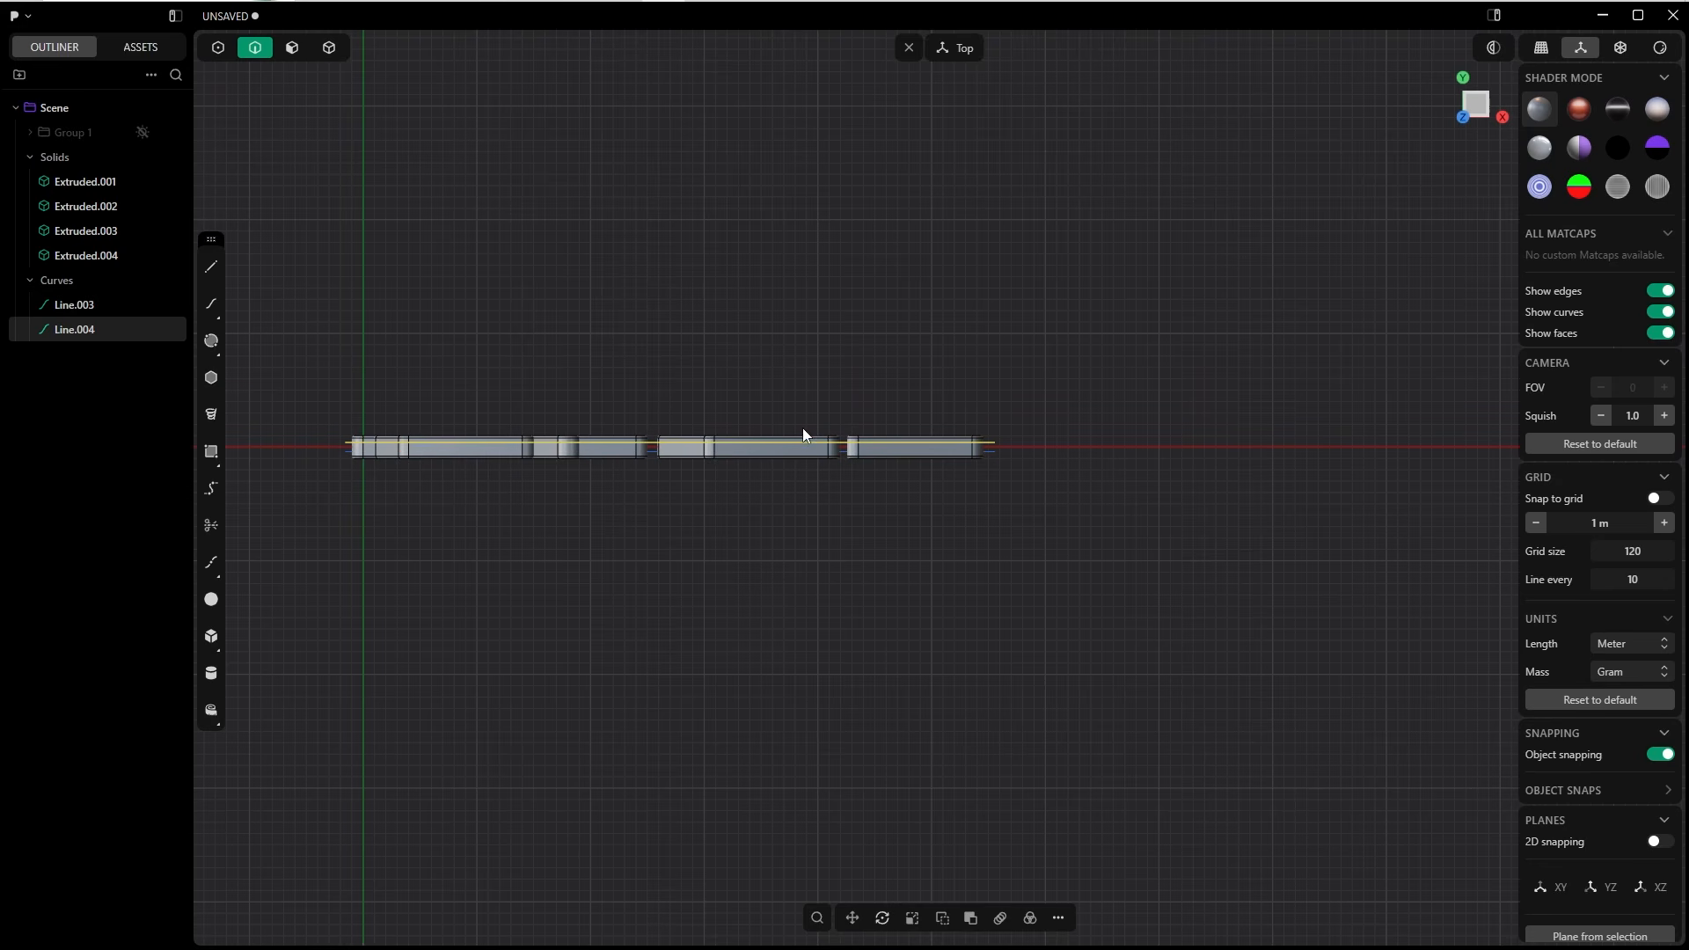
click(723, 376)
Cut the S, L, O and T solids with the two parallel lines to slice each letter into three layers.
scroll(723, 377, up, 2)
key(4)
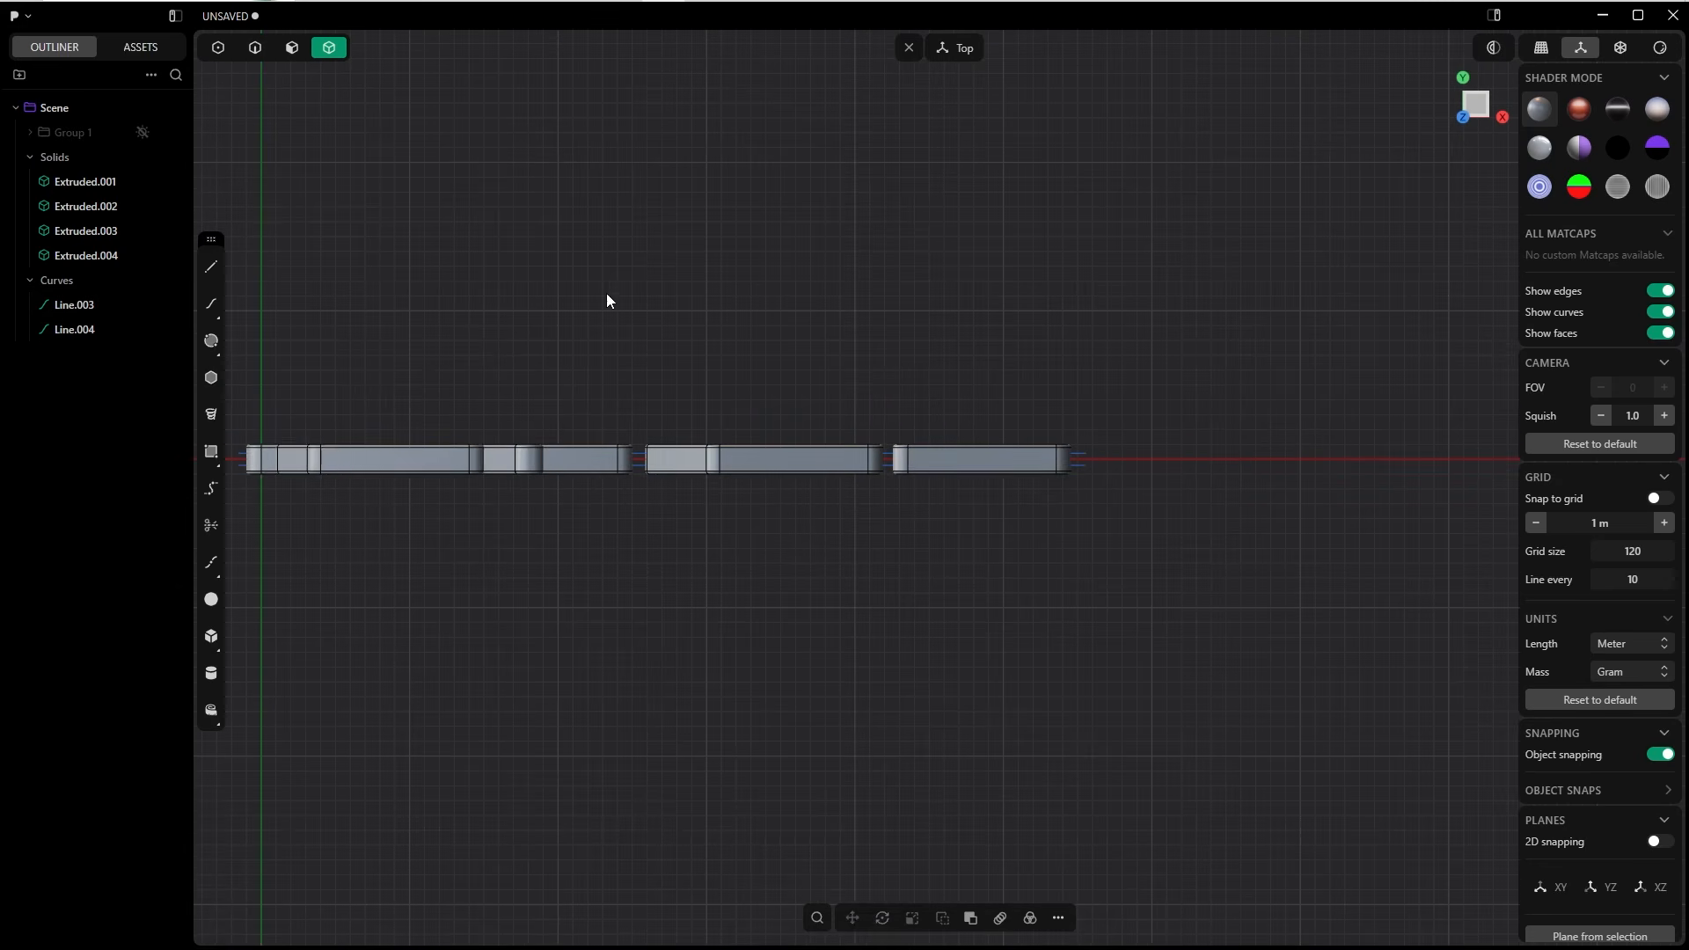
click(460, 469)
shift+click(559, 466)
shift+click(748, 467)
shift+click(941, 466)
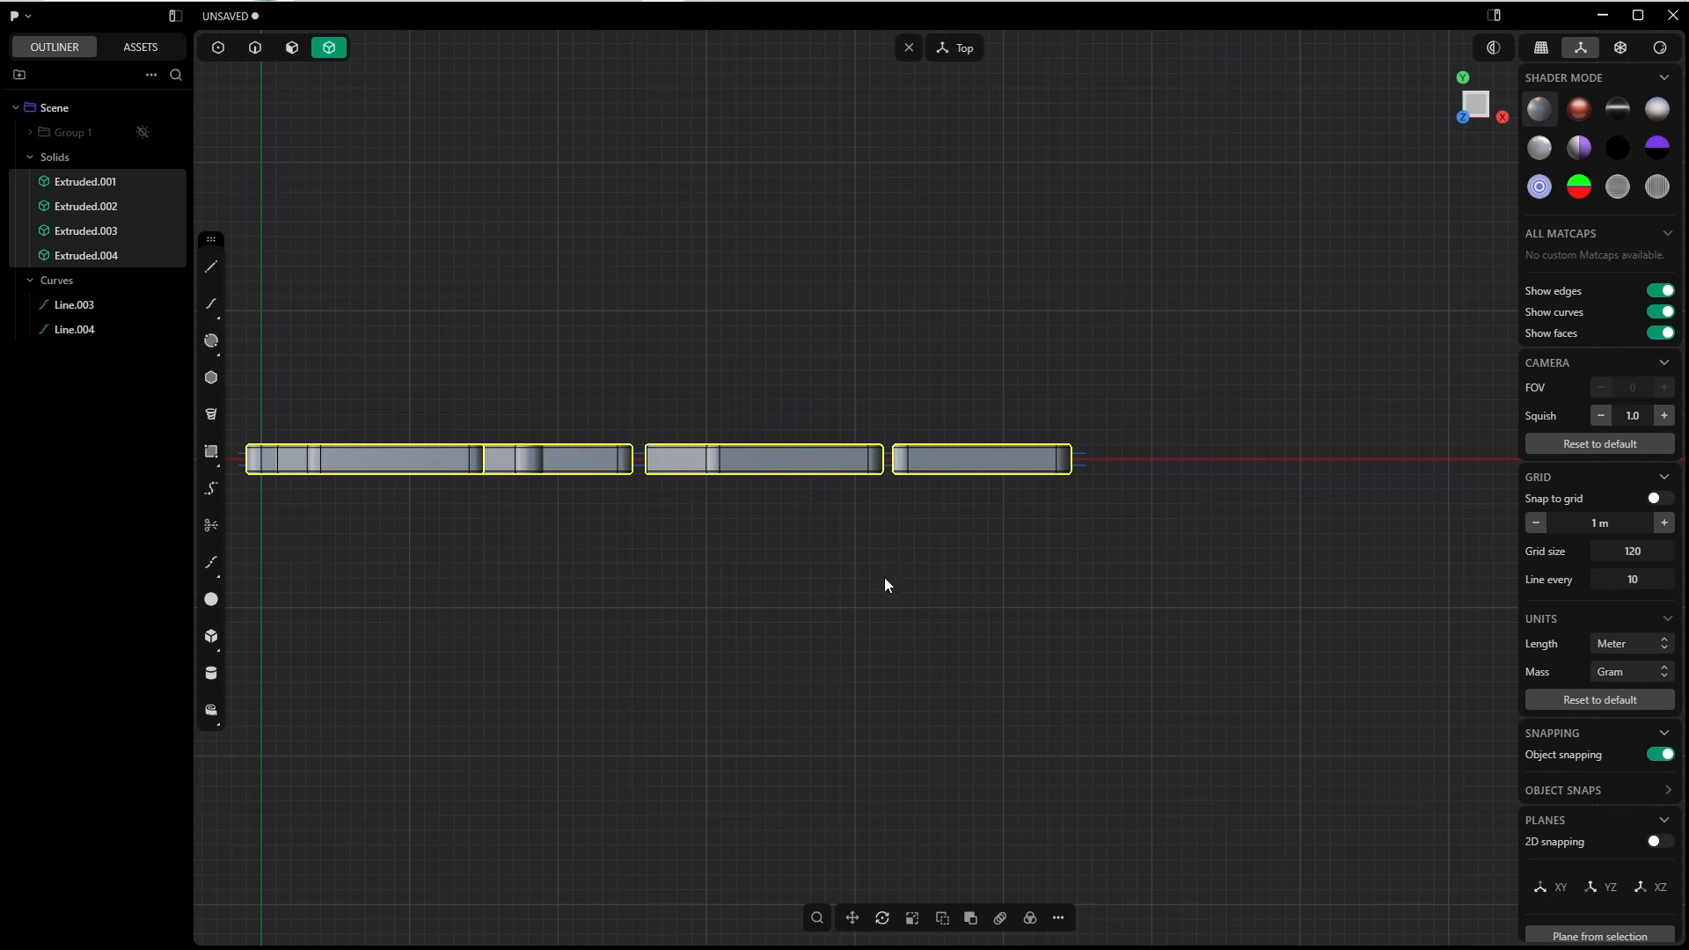
key(c)
shift+middle_drag(683, 556, 1047, 553)
scroll(628, 473, up, 5)
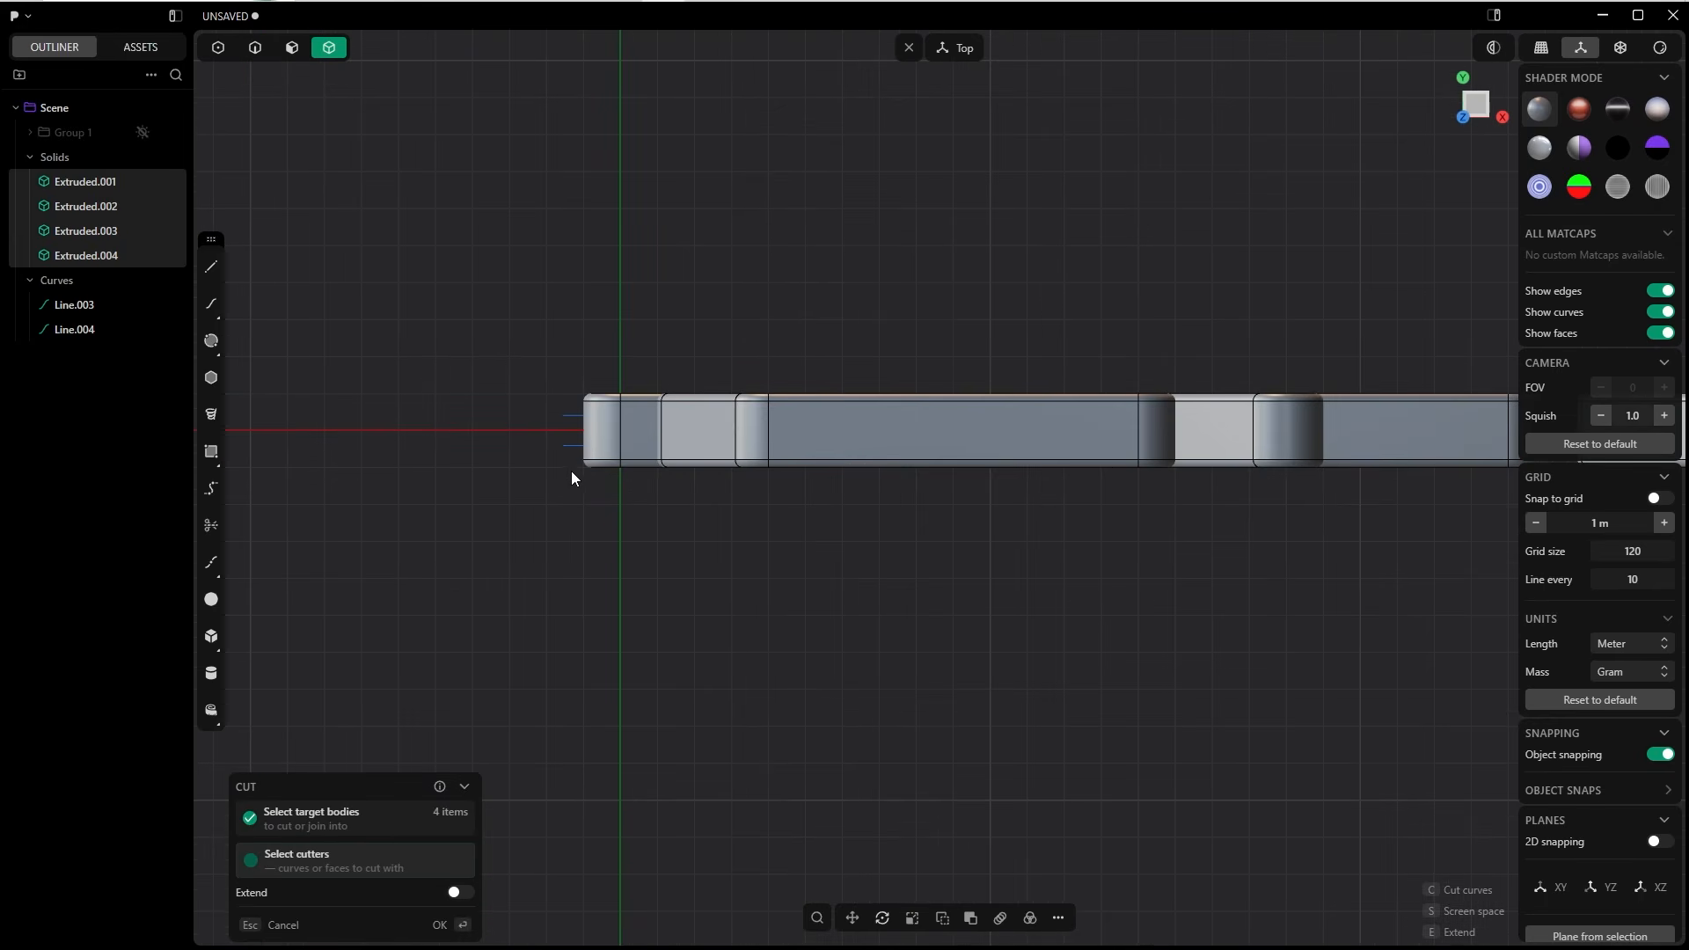
drag(569, 471, 530, 397)
click(442, 922)
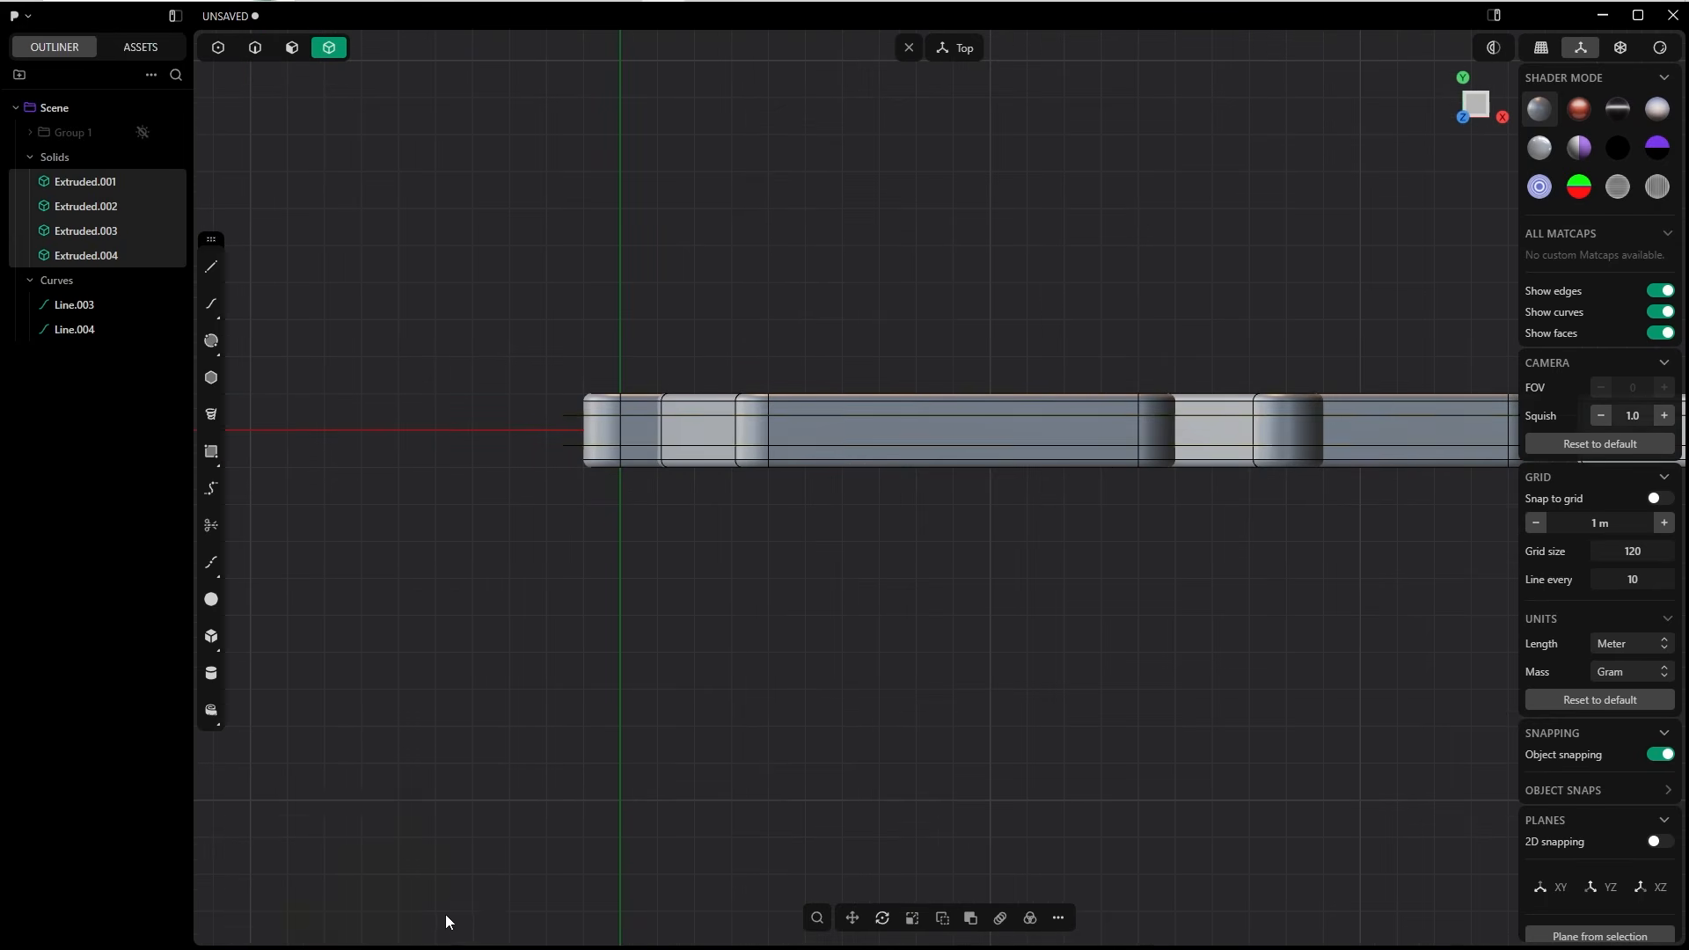
Move both cutting lines into the hidden Group 1.
shift+click(81, 524)
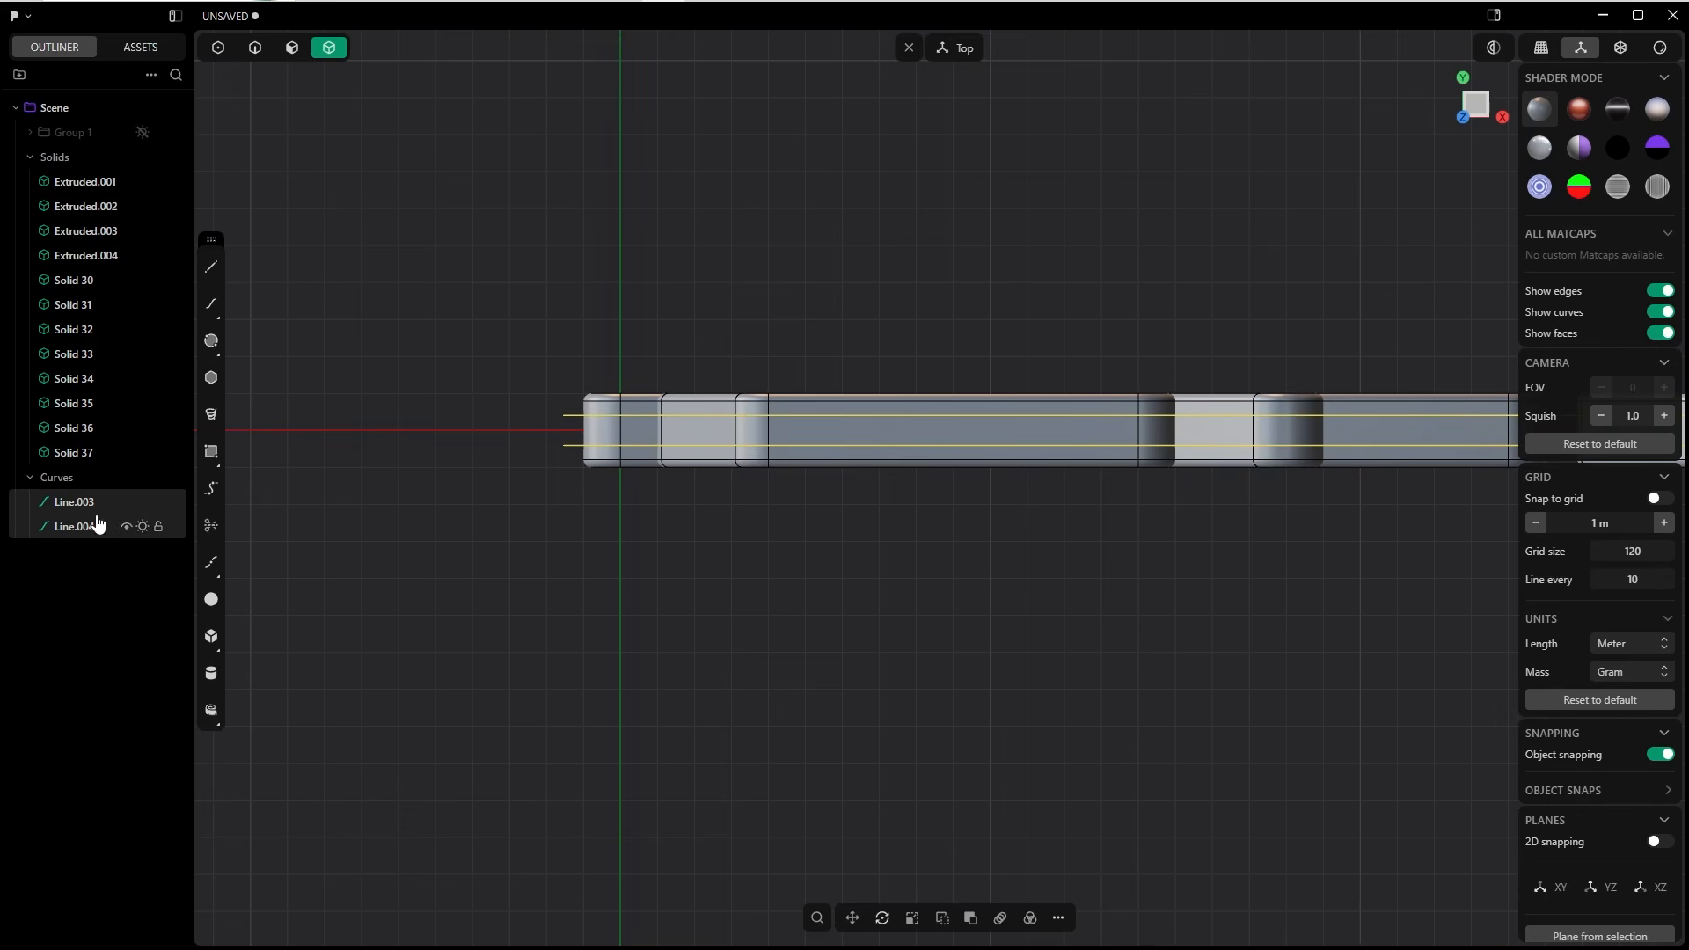
drag(75, 500, 70, 130)
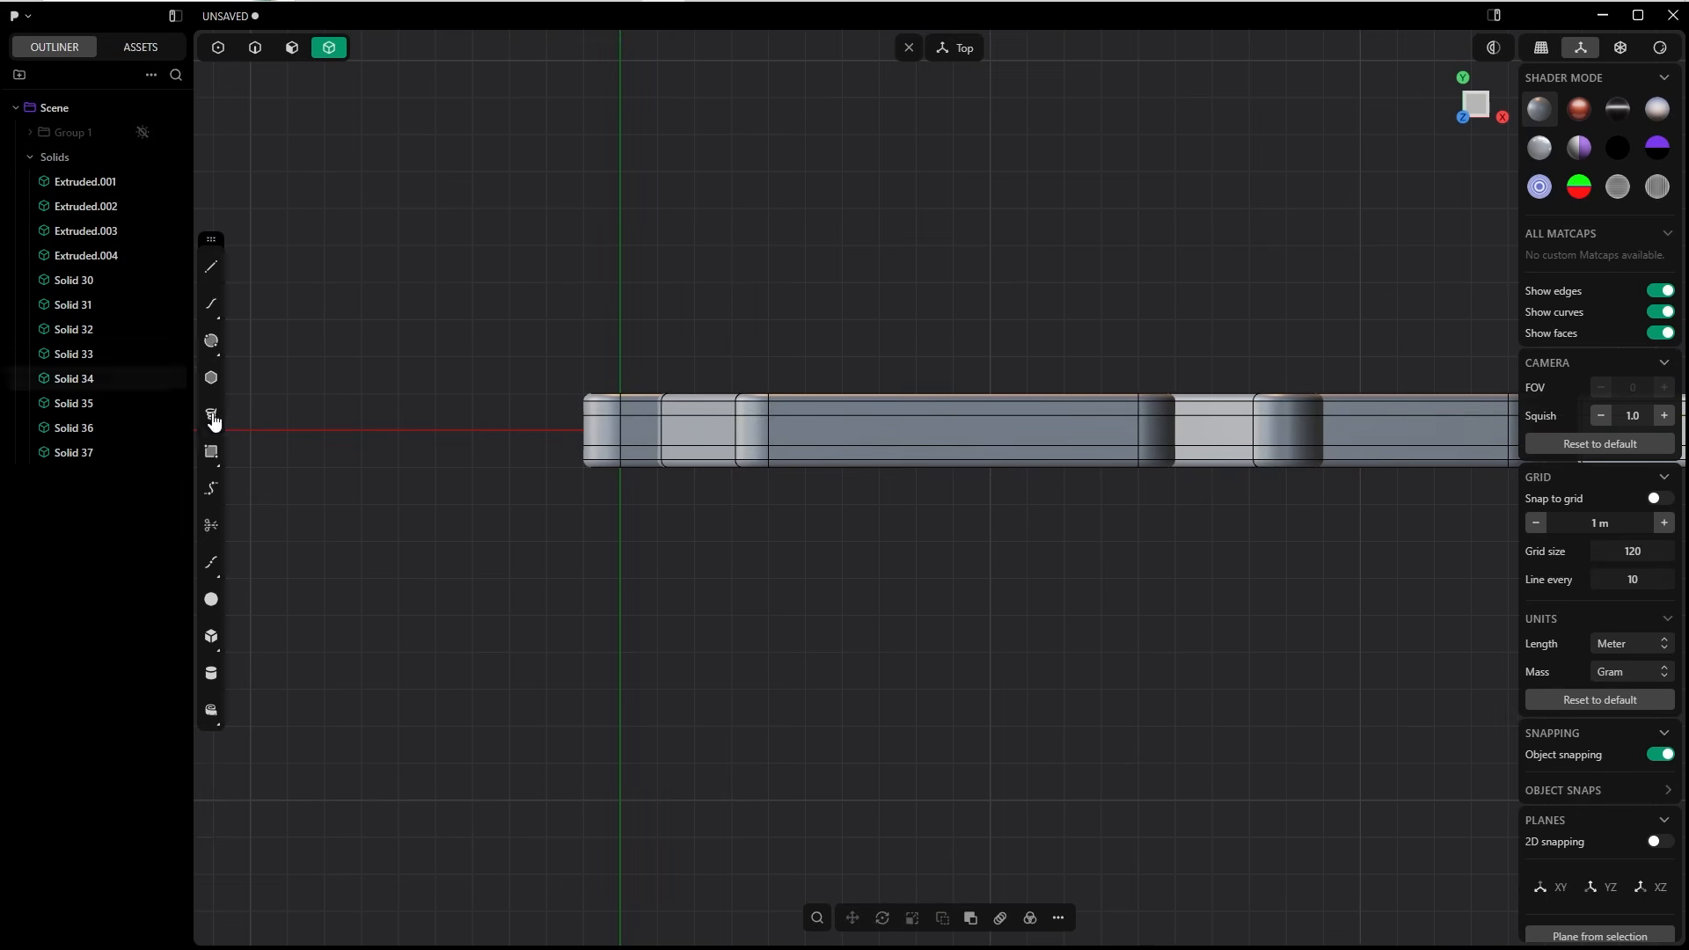
Select the side face loops of the middle layer on the letters S and L.
scroll(699, 485, down, 3)
middle_drag(662, 346, 757, 252)
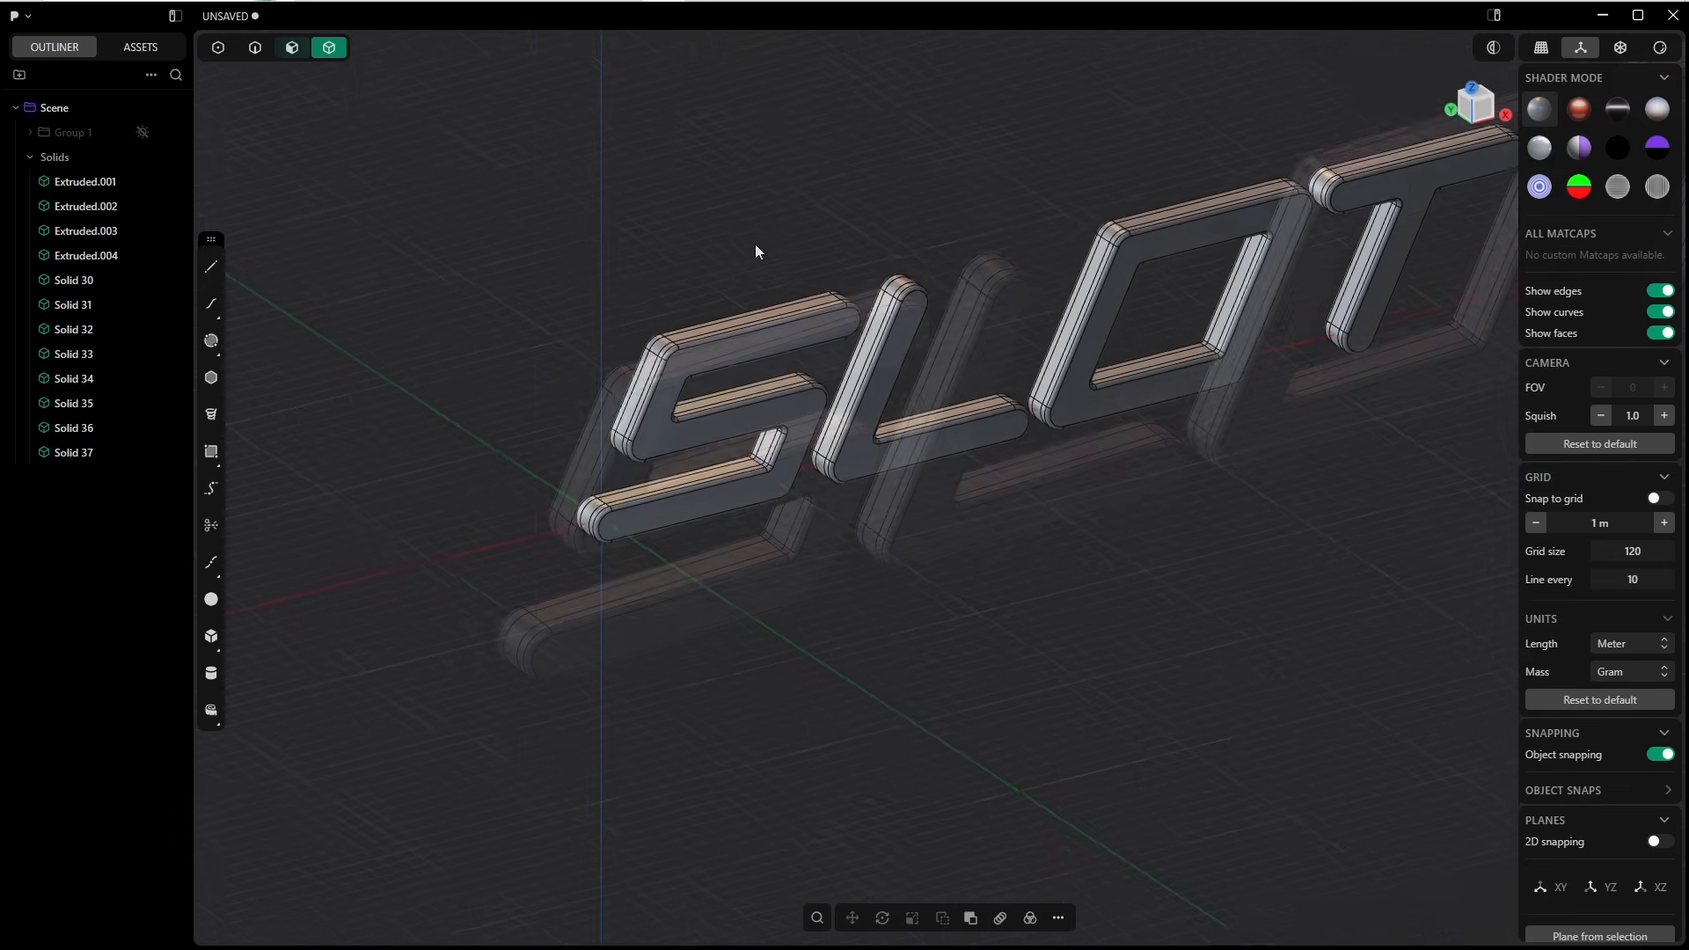
scroll(756, 252, up, 3)
key(3)
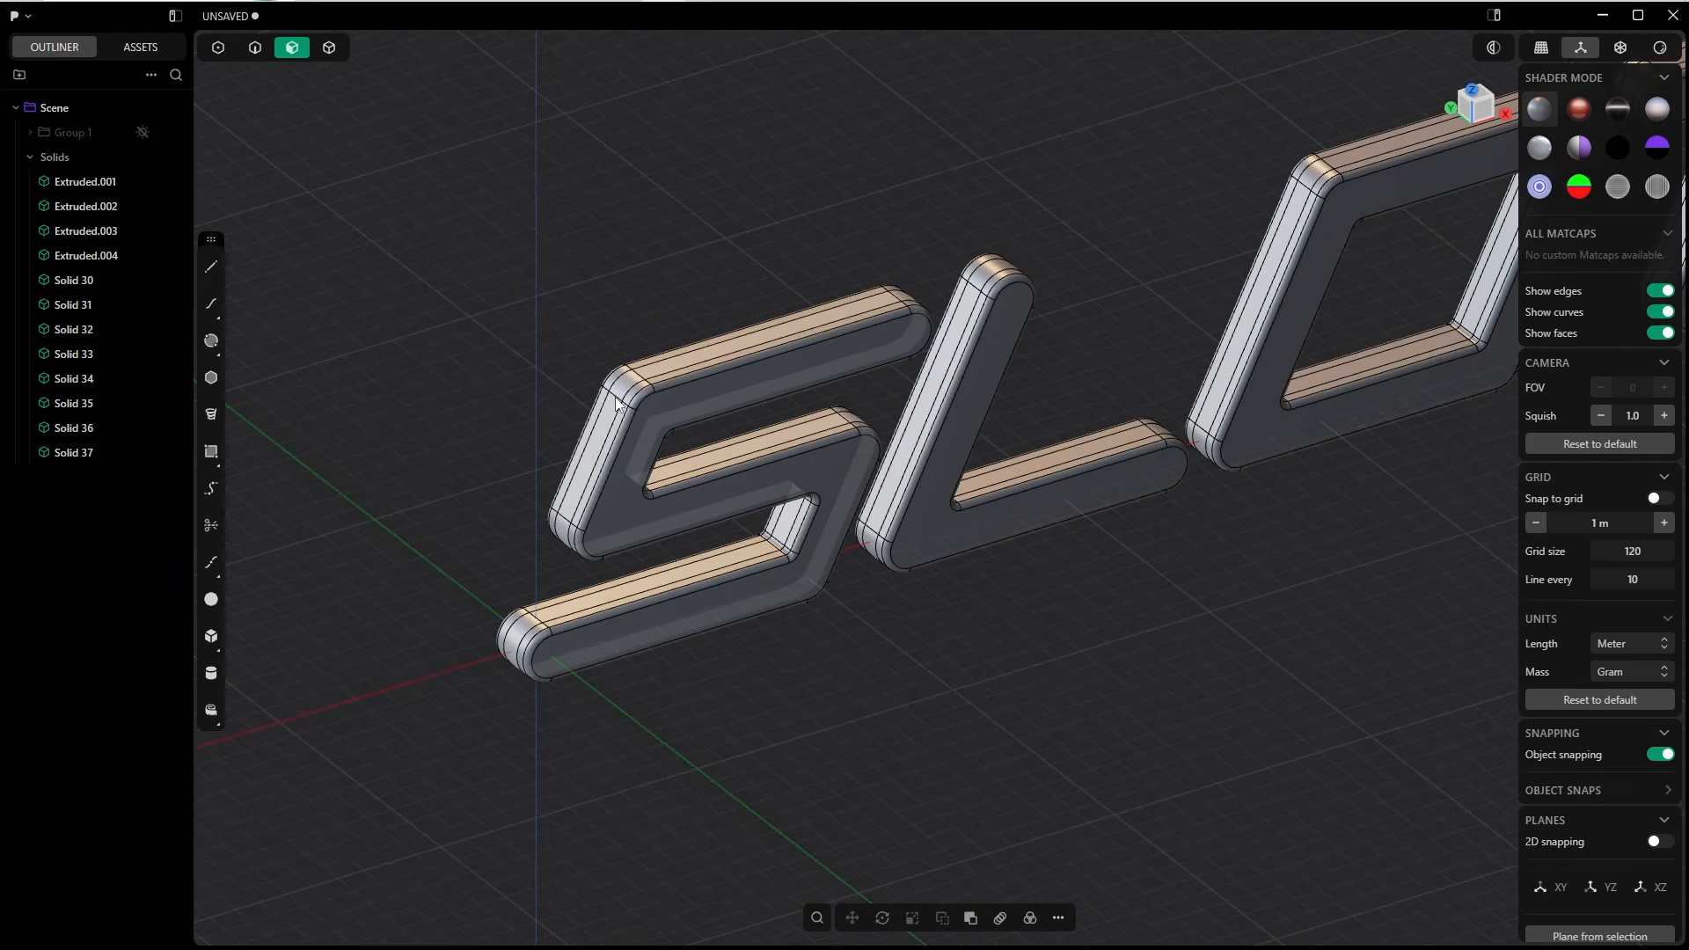
double_click(616, 399)
shift+middle_drag(867, 399, 705, 472)
key(Escape)
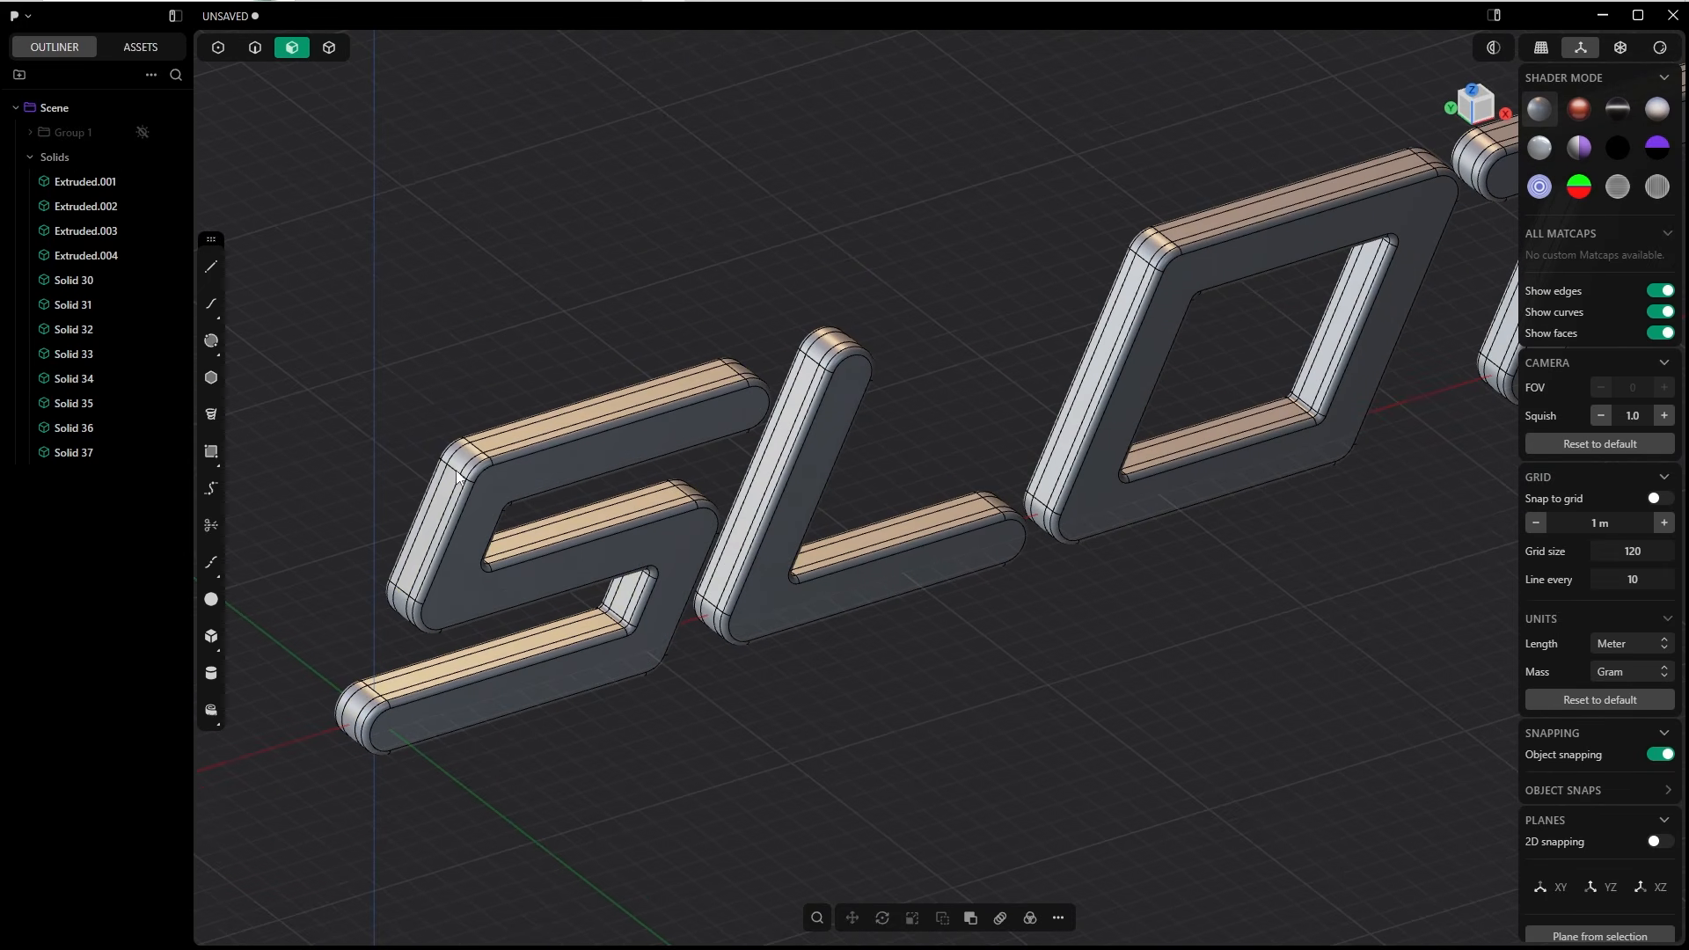
double_click(457, 476)
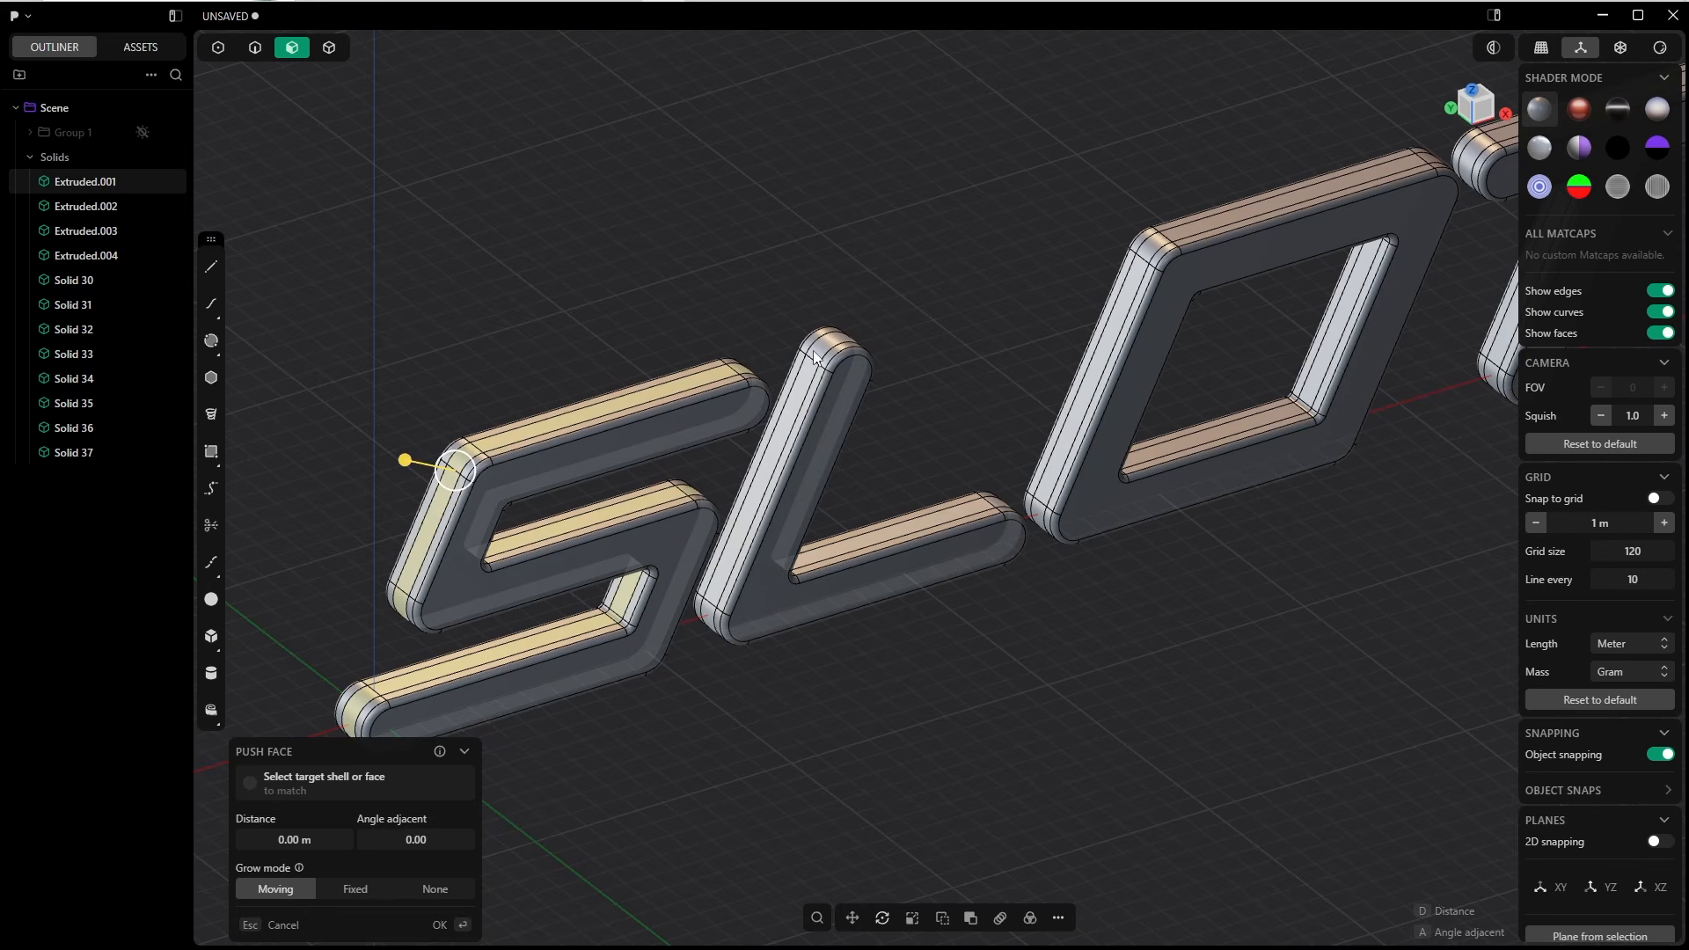
double_click(812, 362)
Add the middle layer's outer and inner face loops on the O and its face loop on the T to the selection.
shift+middle_drag(688, 408, 639, 389)
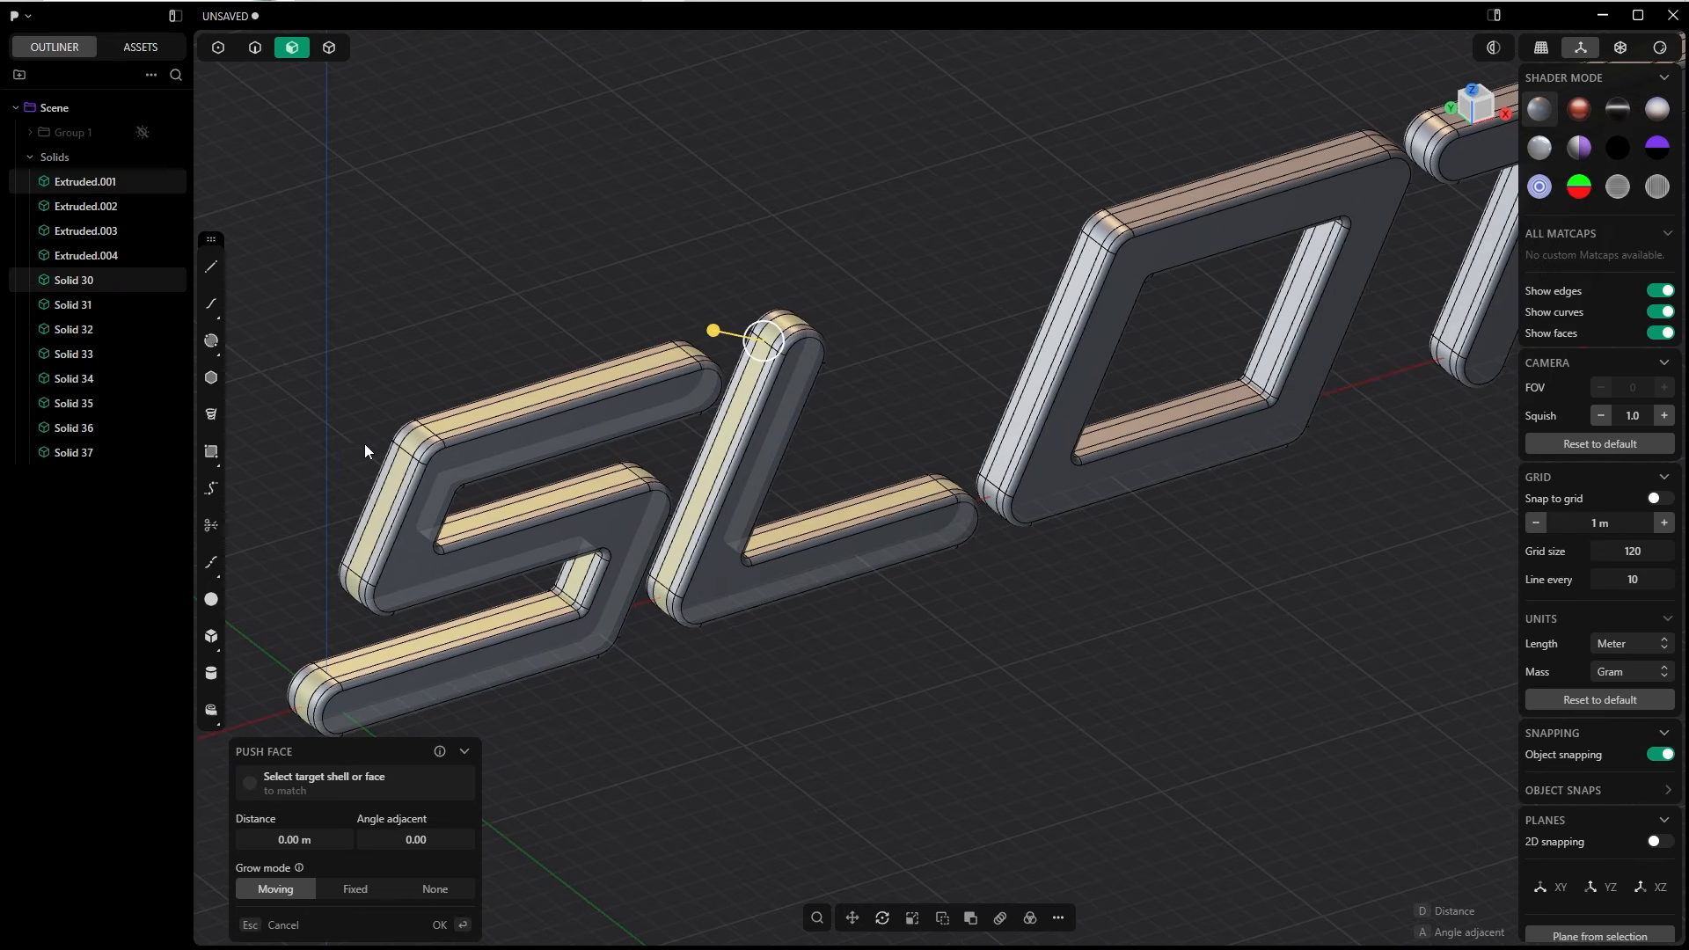
shift+middle_drag(776, 387, 509, 473)
scroll(832, 363, up, 2)
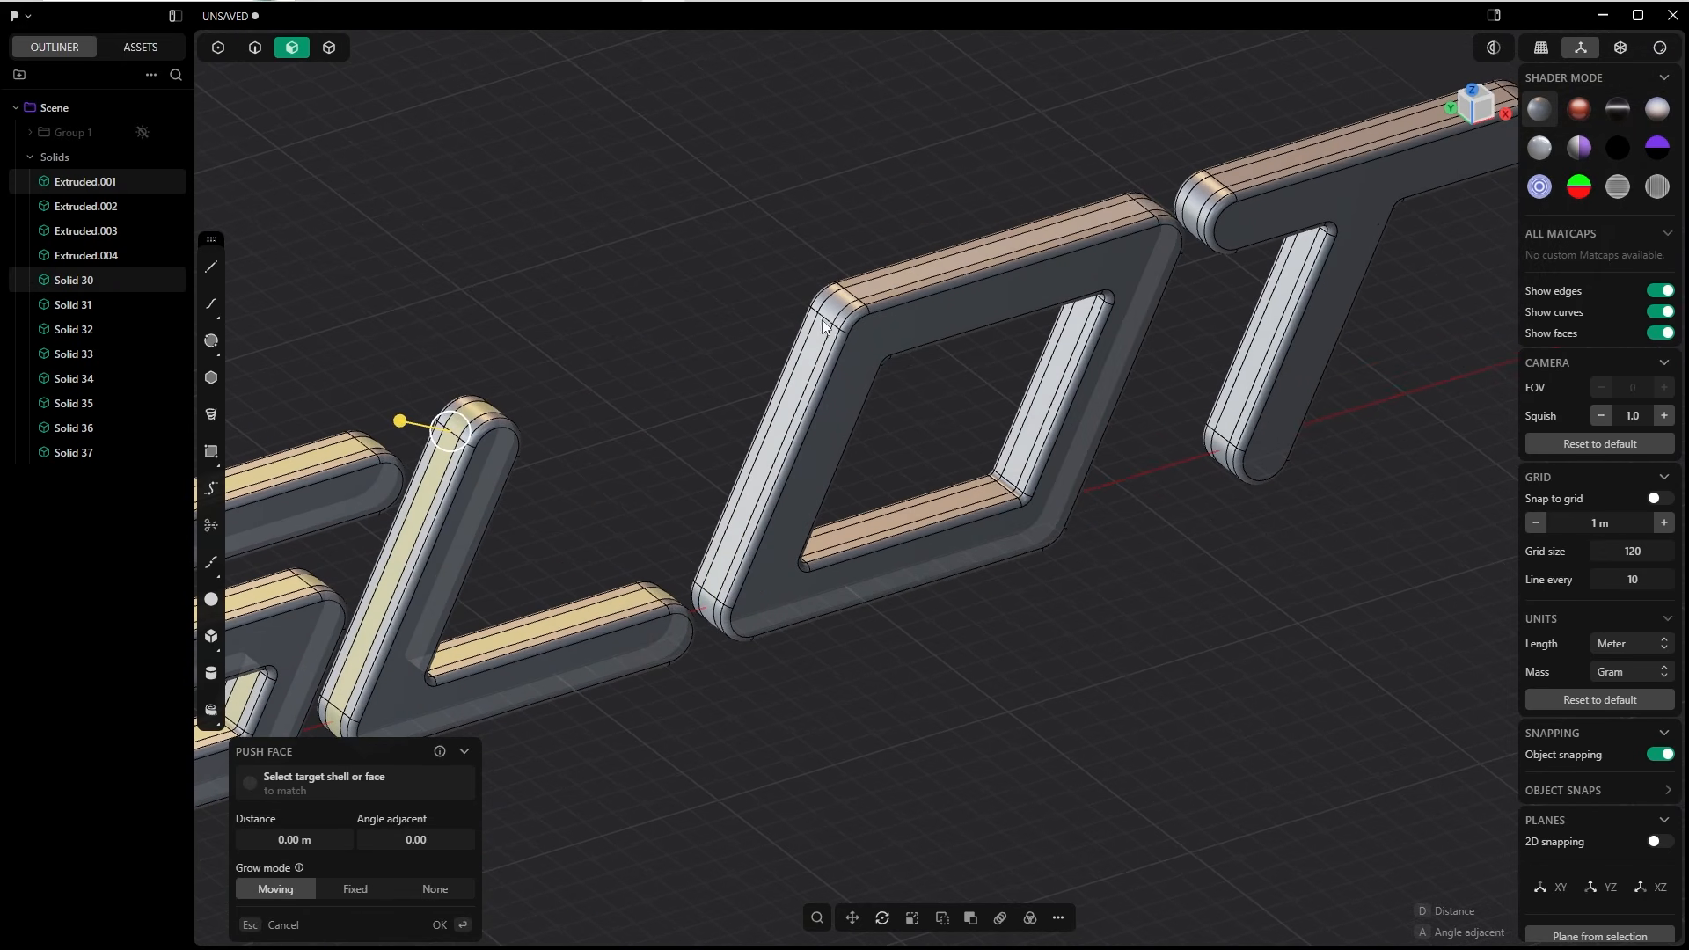
double_click(830, 324)
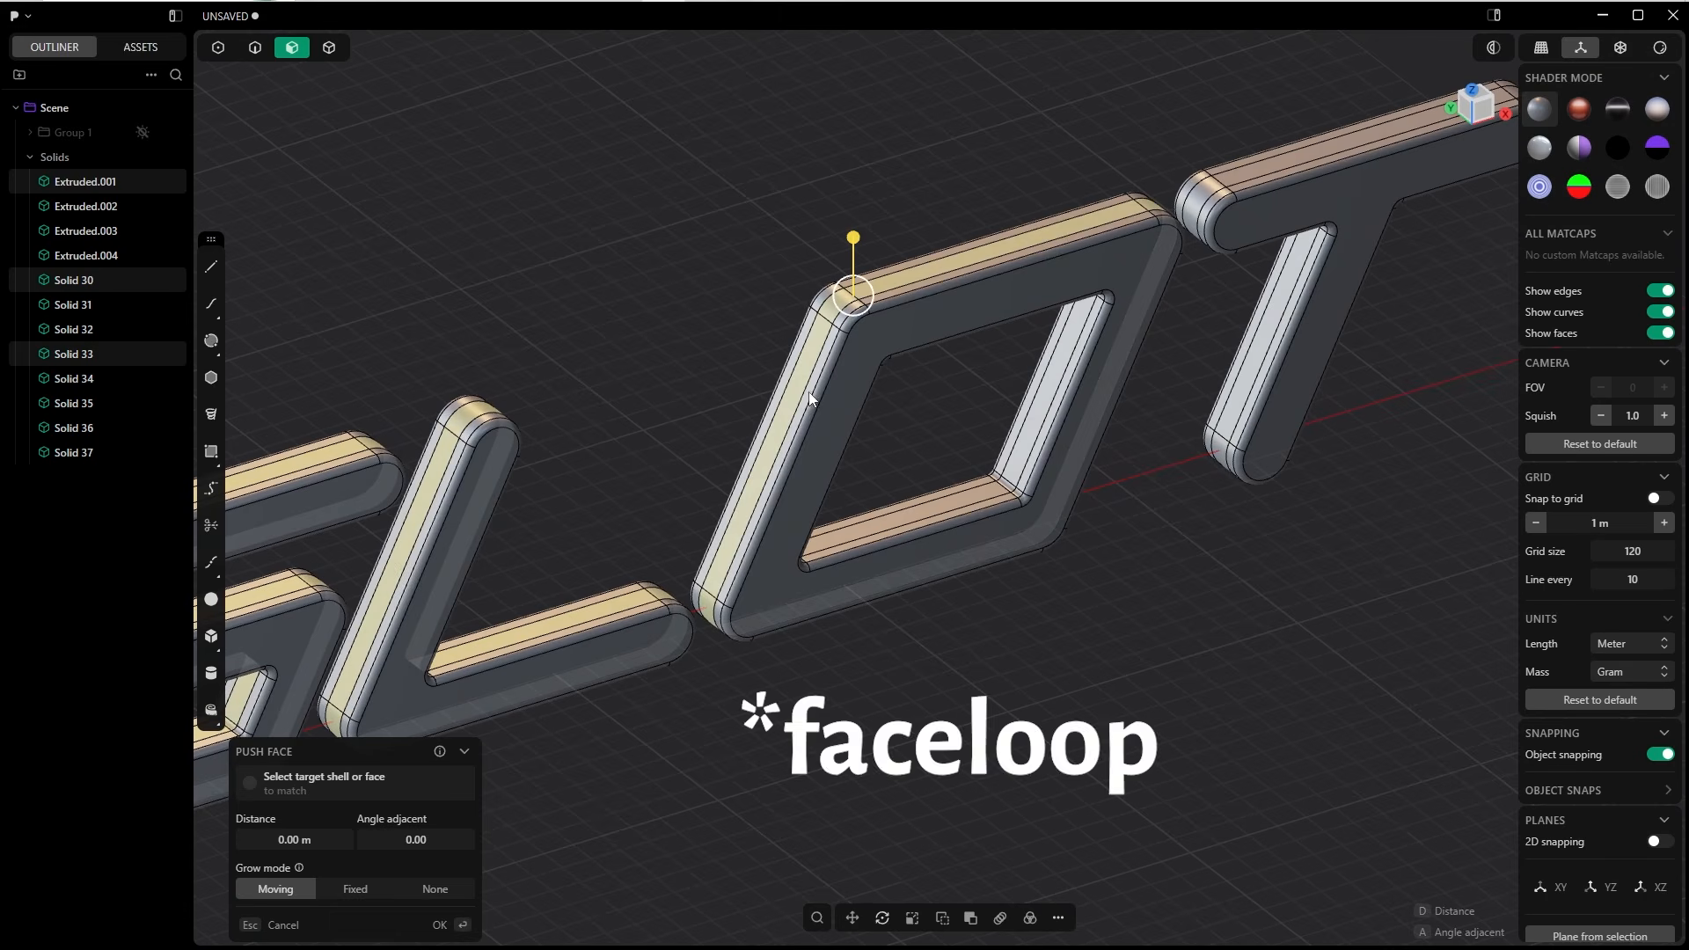
double_click(1011, 486)
shift+middle_drag(1031, 316, 697, 481)
scroll(882, 352, up, 3)
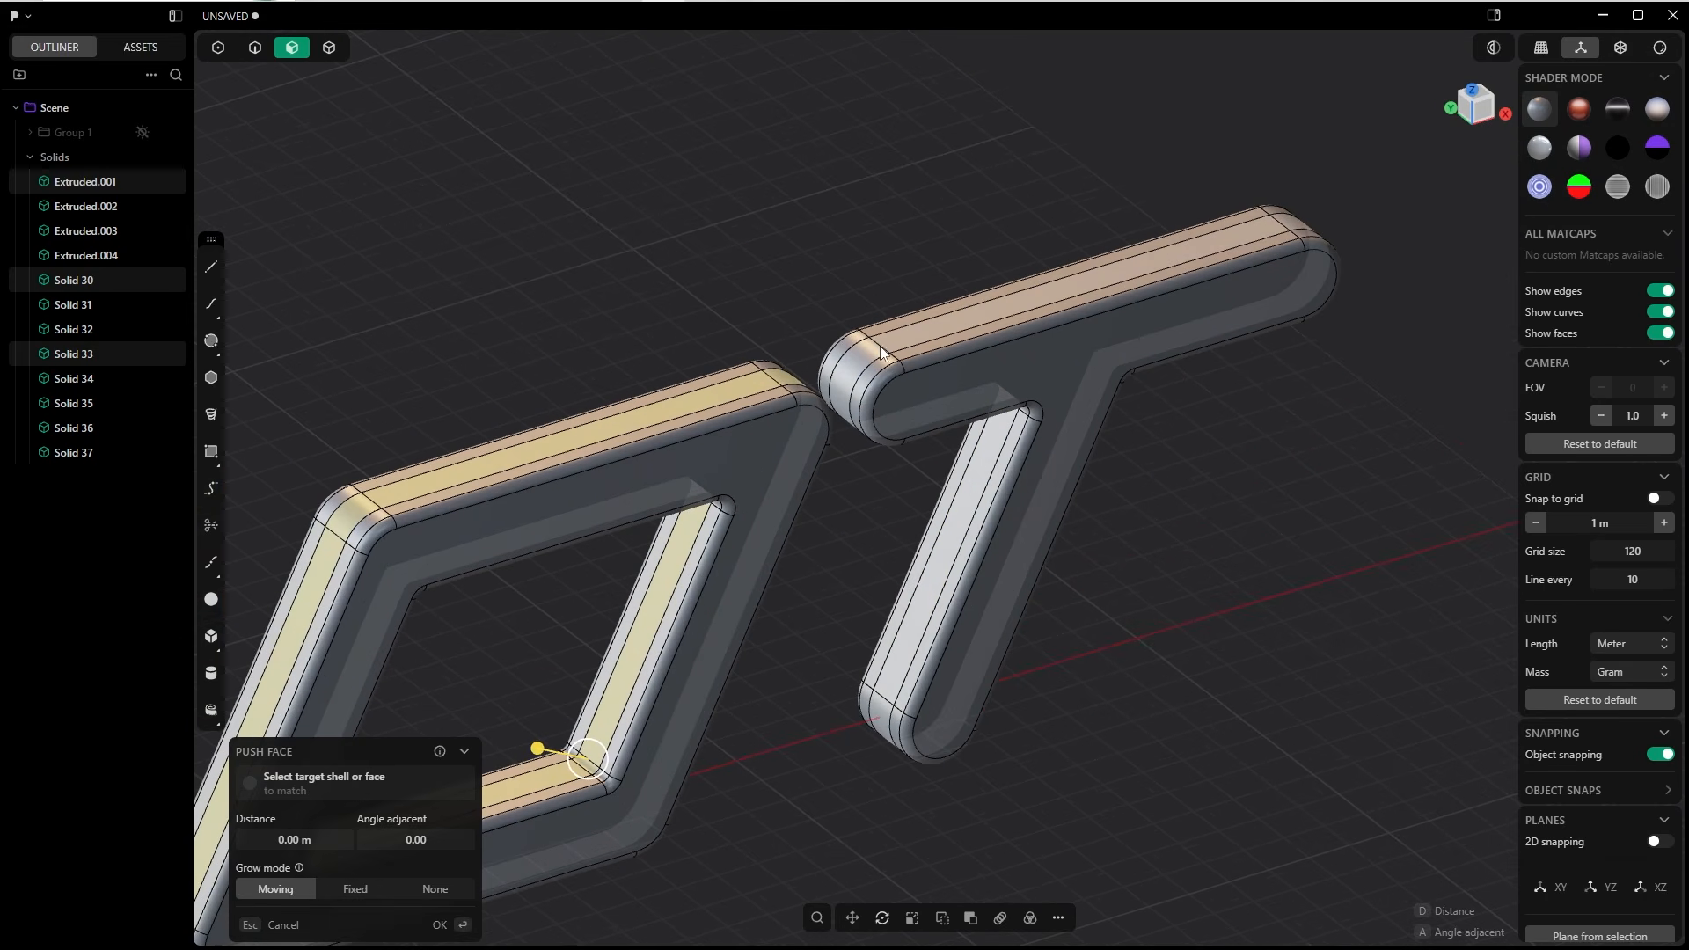
click(880, 345)
Push the selected middle-layer side faces outward by about 0.156 m.
scroll(957, 444, down, 5)
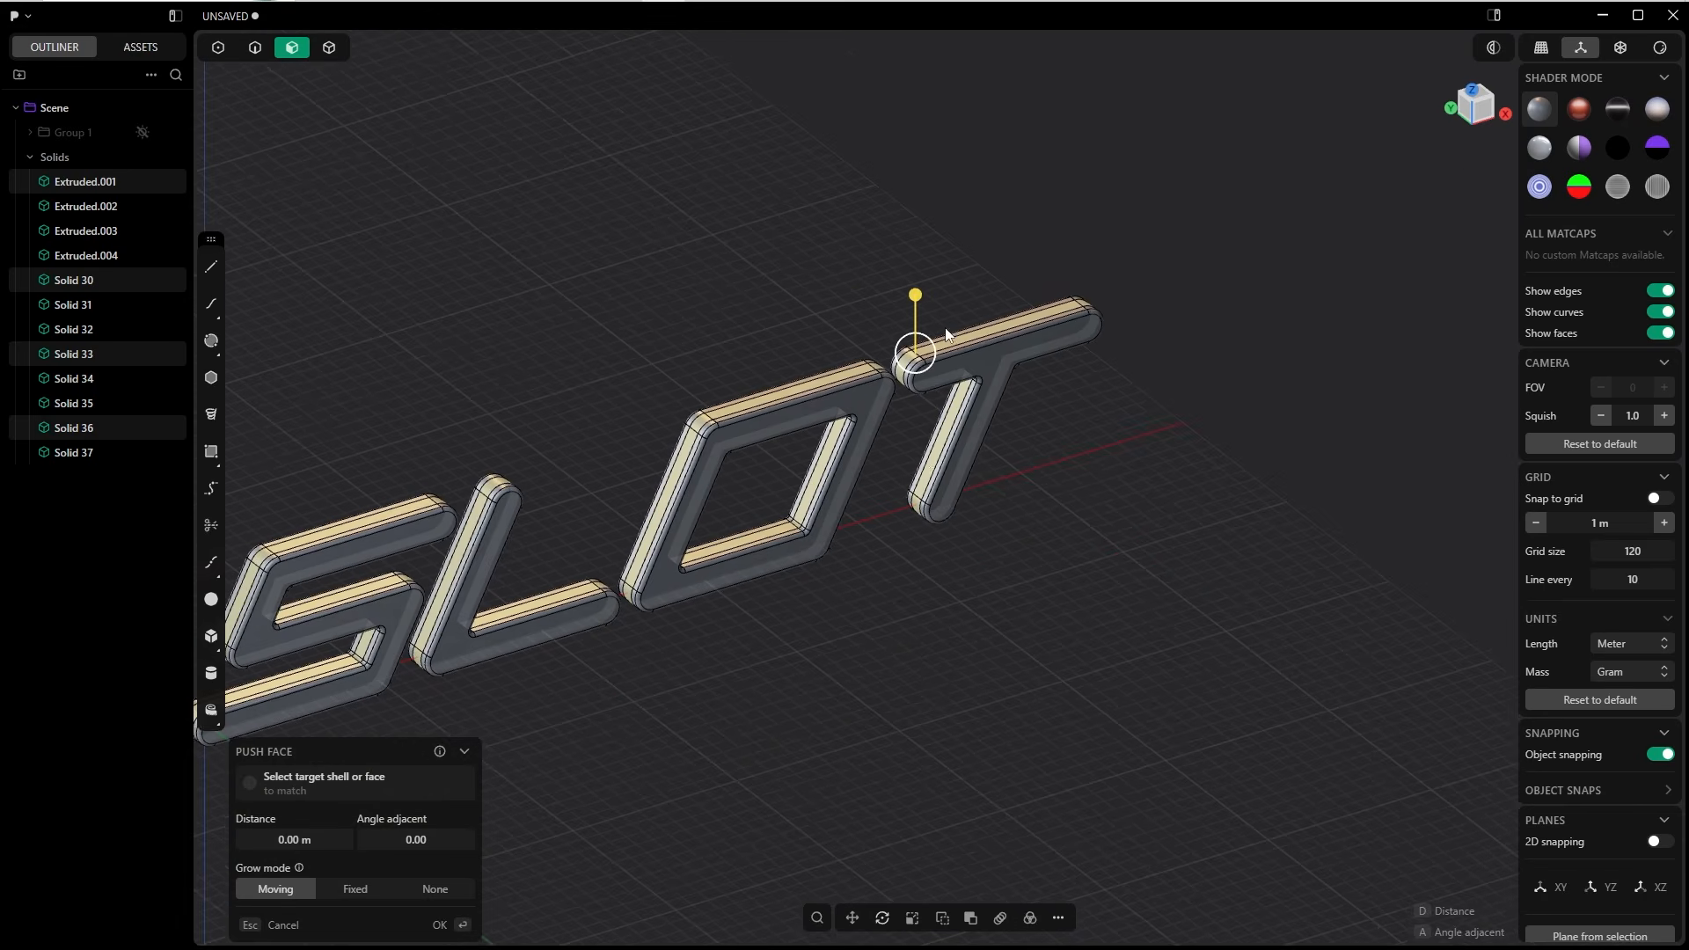
shift+middle_drag(892, 451, 1103, 388)
scroll(1033, 329, down, 3)
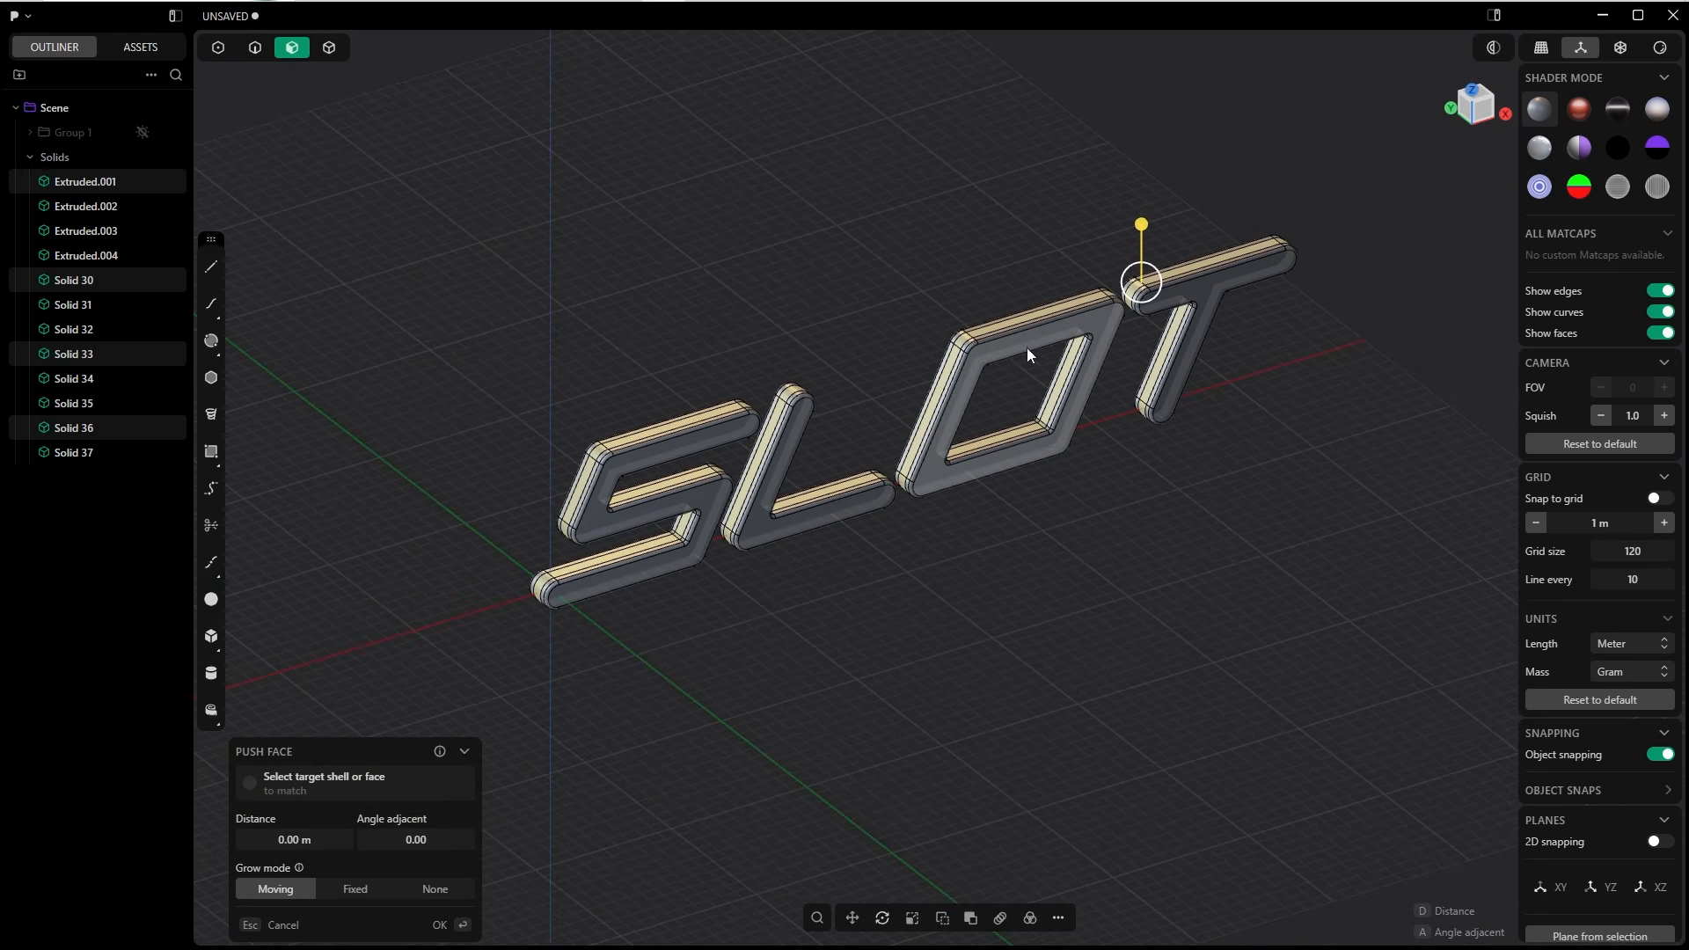
shift+middle_drag(850, 404, 753, 431)
scroll(868, 422, up, 5)
scroll(867, 482, up, 3)
shift+middle_drag(868, 482, 479, 622)
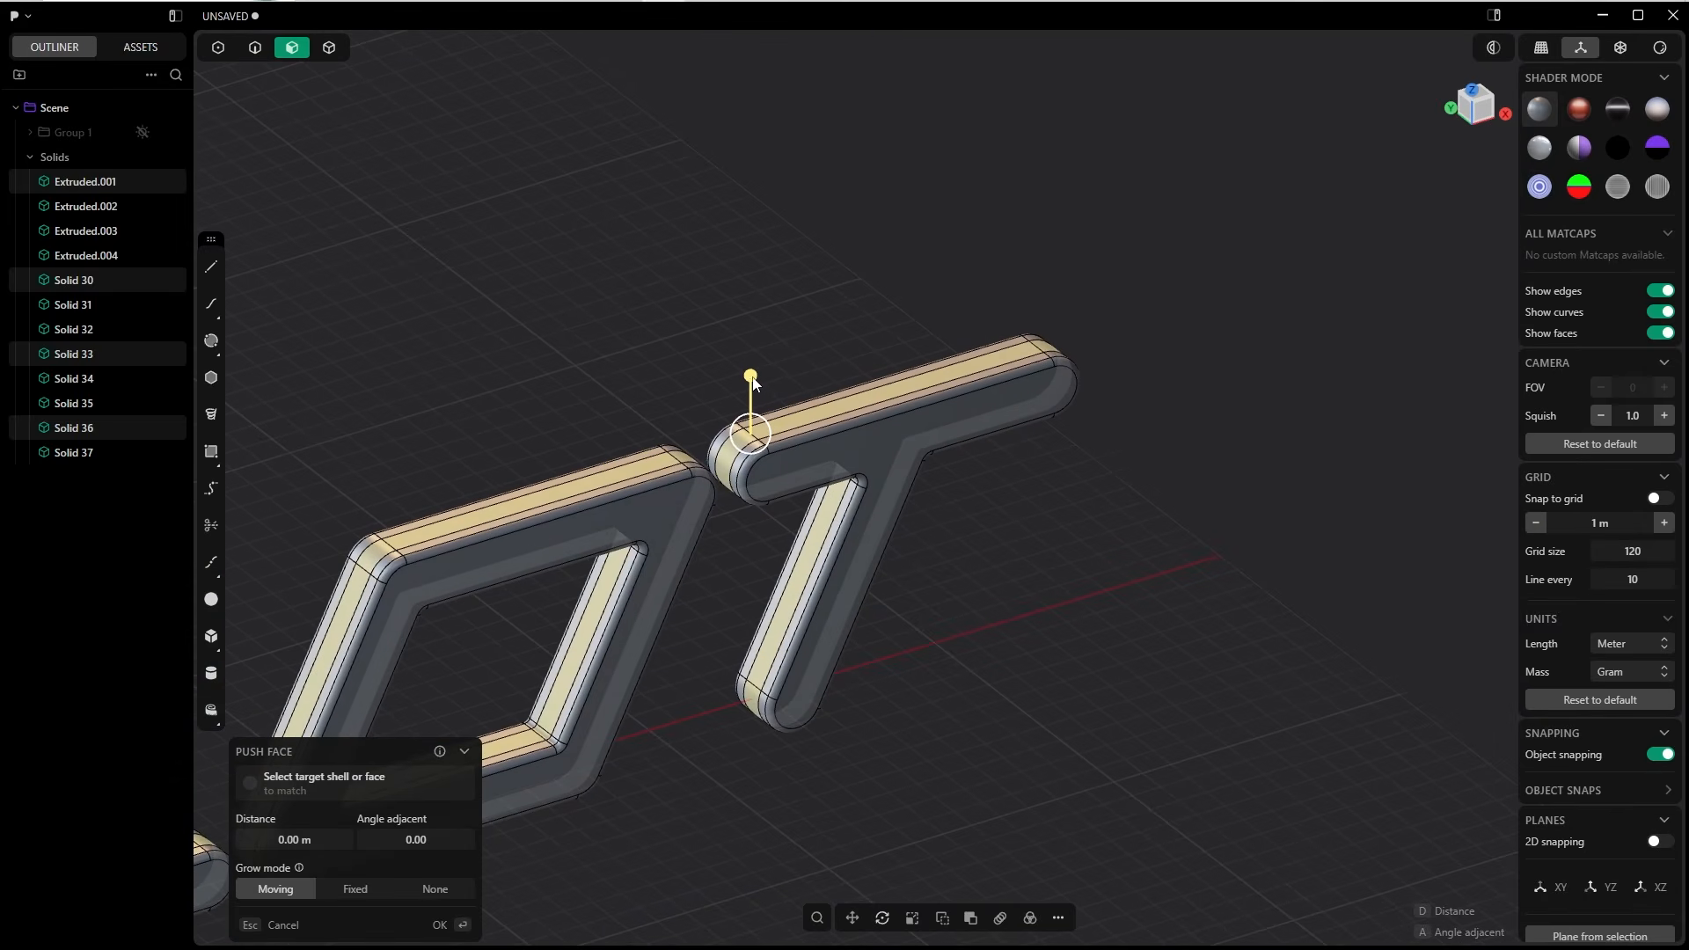
key(KP_1)
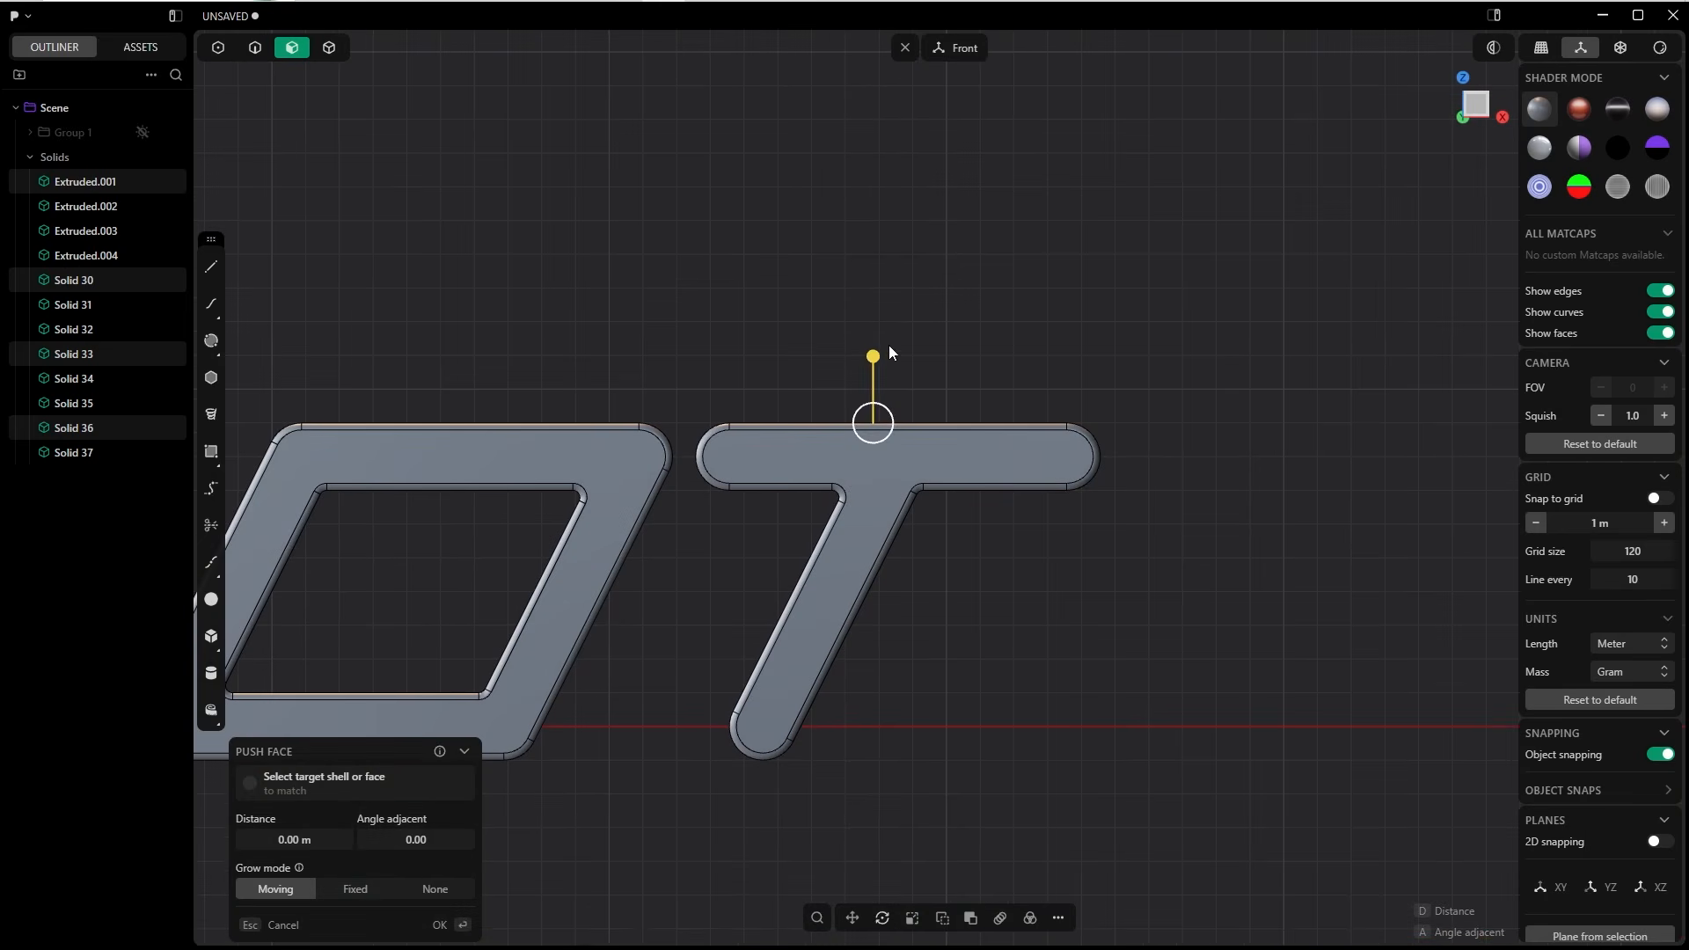
drag(874, 356, 878, 346)
shift+middle_drag(614, 366, 885, 236)
drag(1145, 215, 1143, 220)
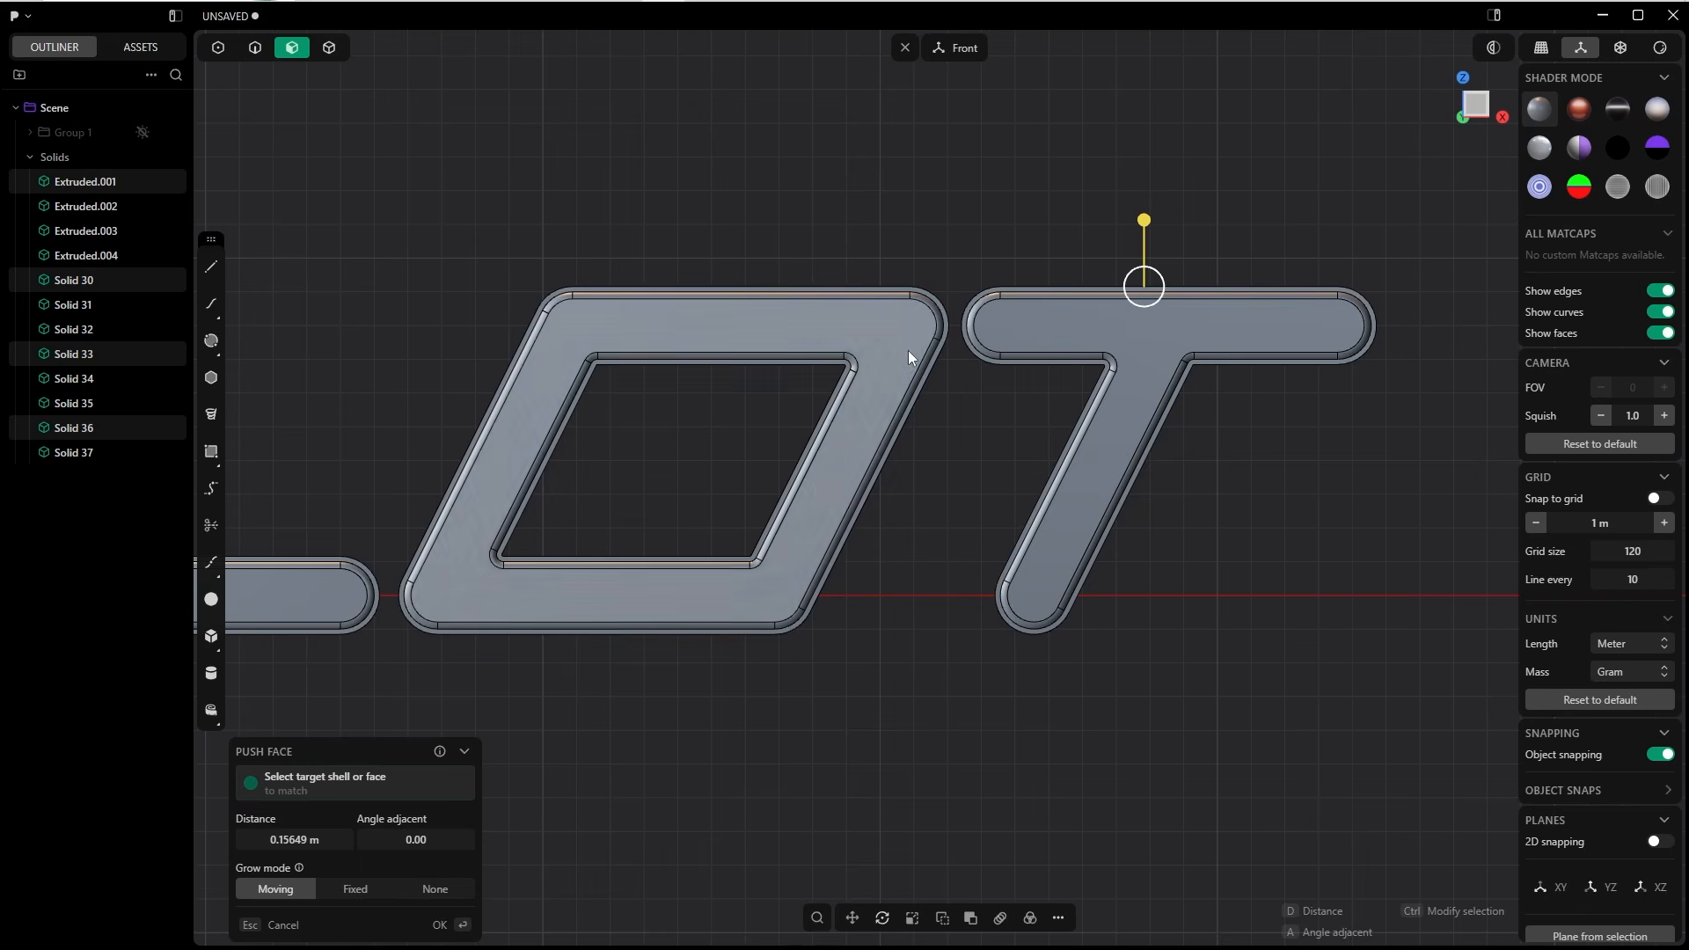
click(445, 923)
Convert the selected faces to their edges and fillet them with a conic shape at a distance of about 0.09 m.
middle_drag(954, 179, 939, 331)
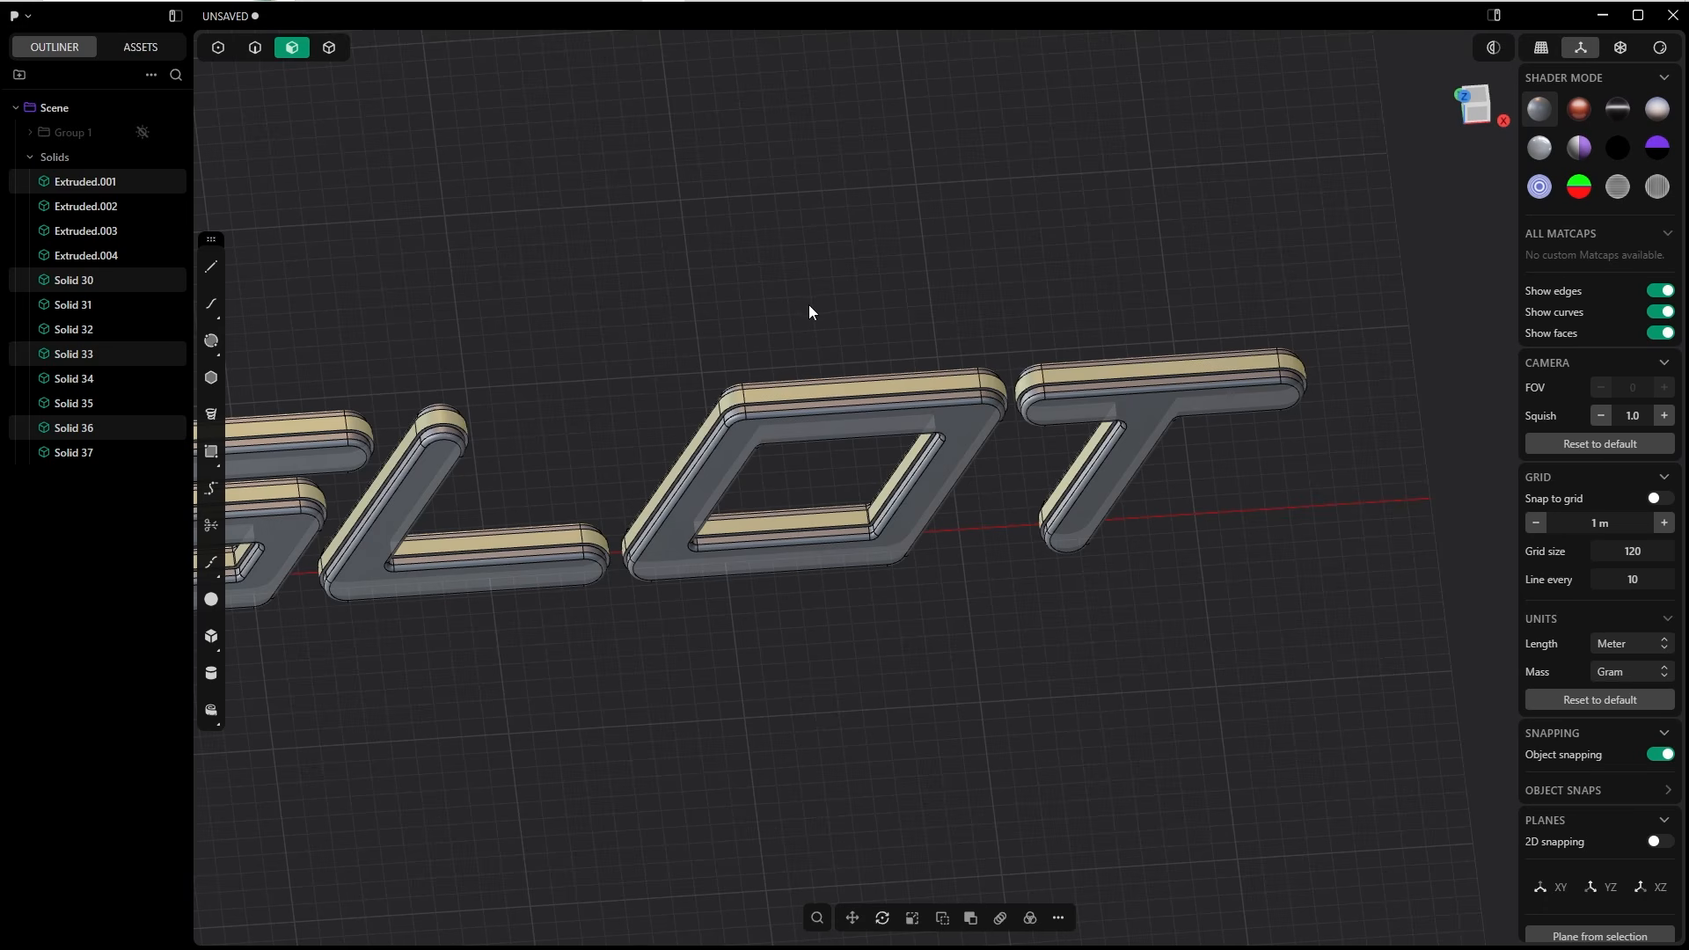
key(ctrl+2)
mouse_move(816, 304)
middle_down()
mouse_move(804, 251)
mouse_move(811, 275)
middle_up()
scroll(825, 422, up, 5)
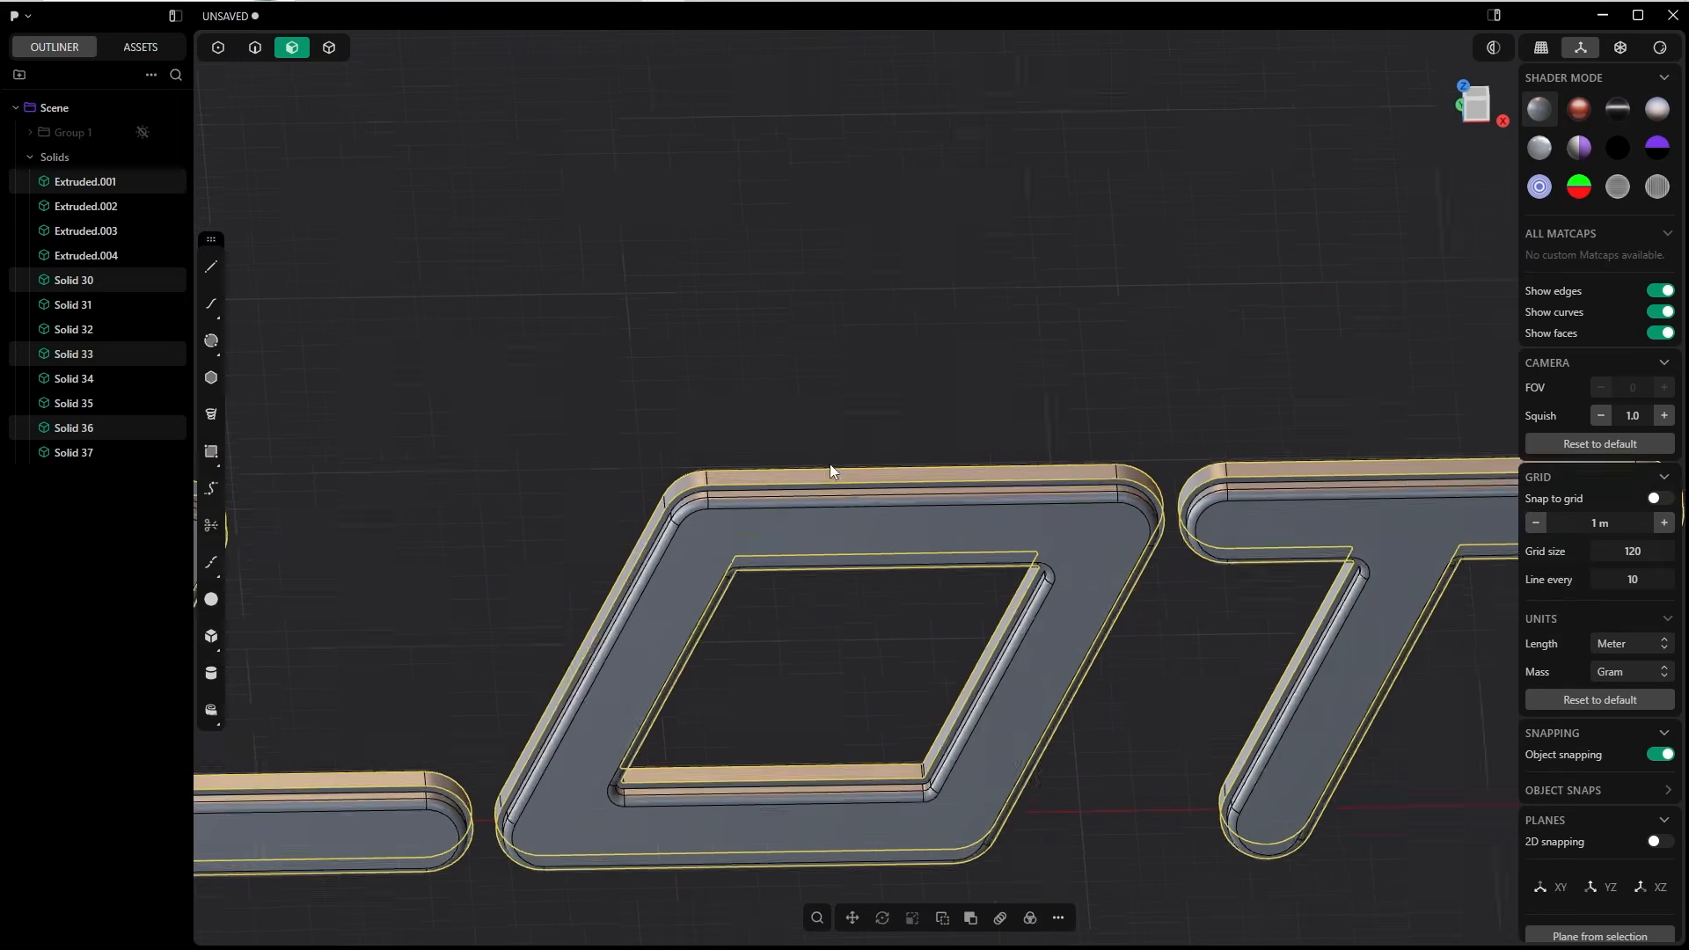
shift+middle_drag(818, 422, 760, 236)
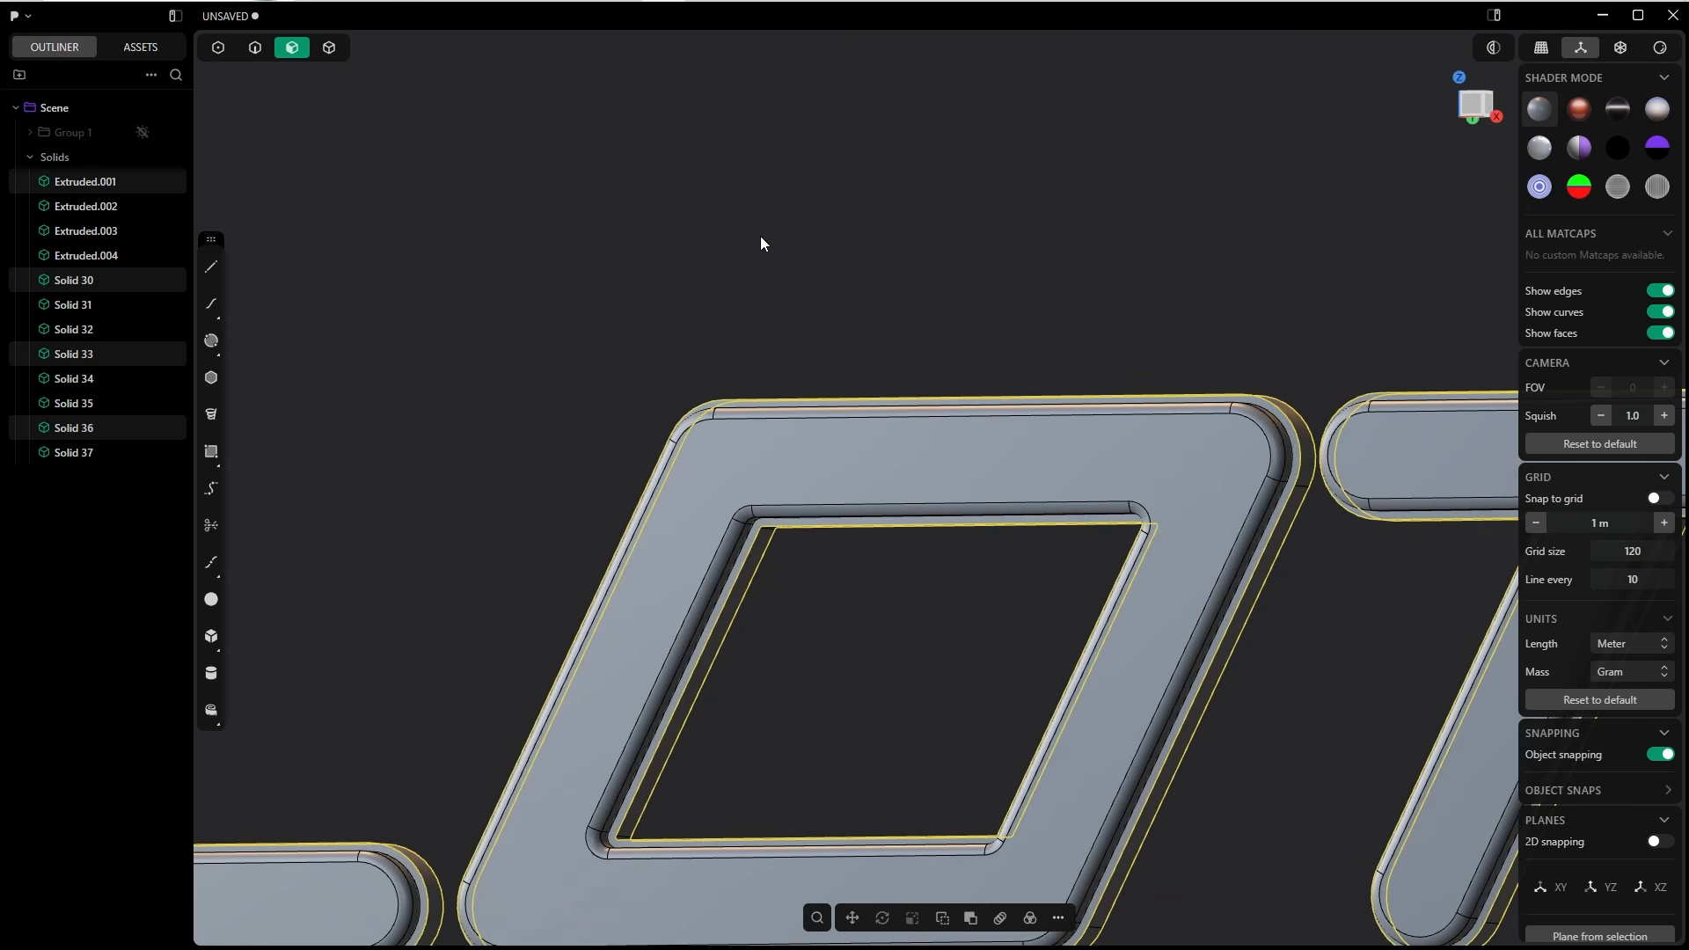
key(b)
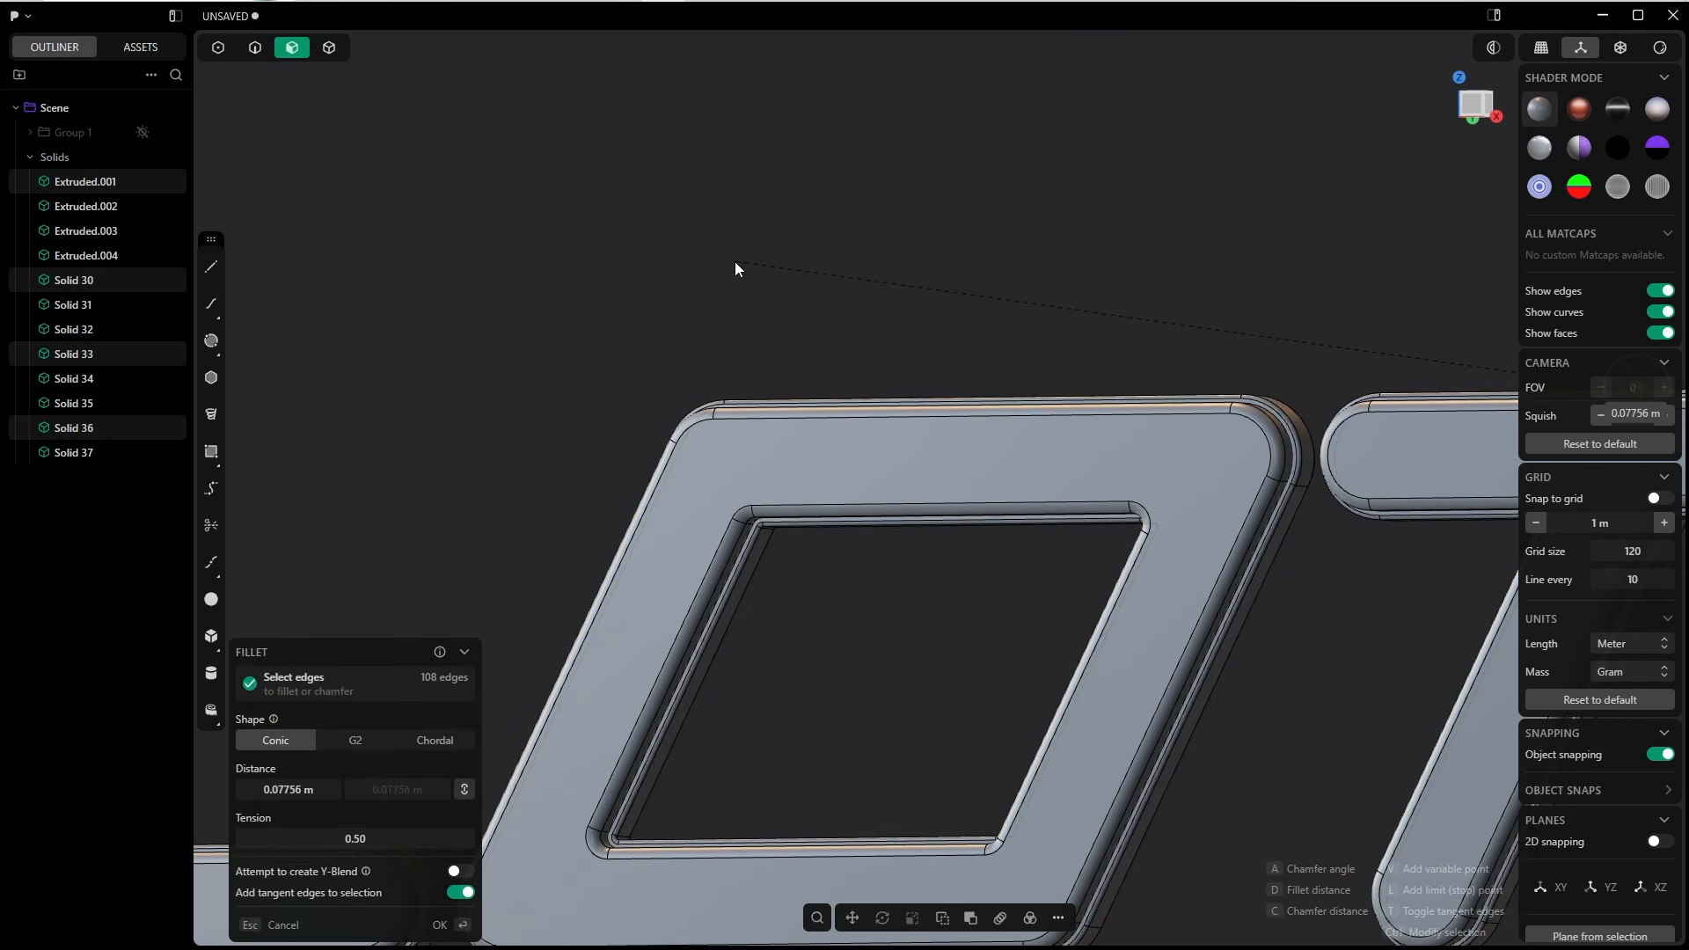
click(730, 264)
scroll(864, 273, down, 10)
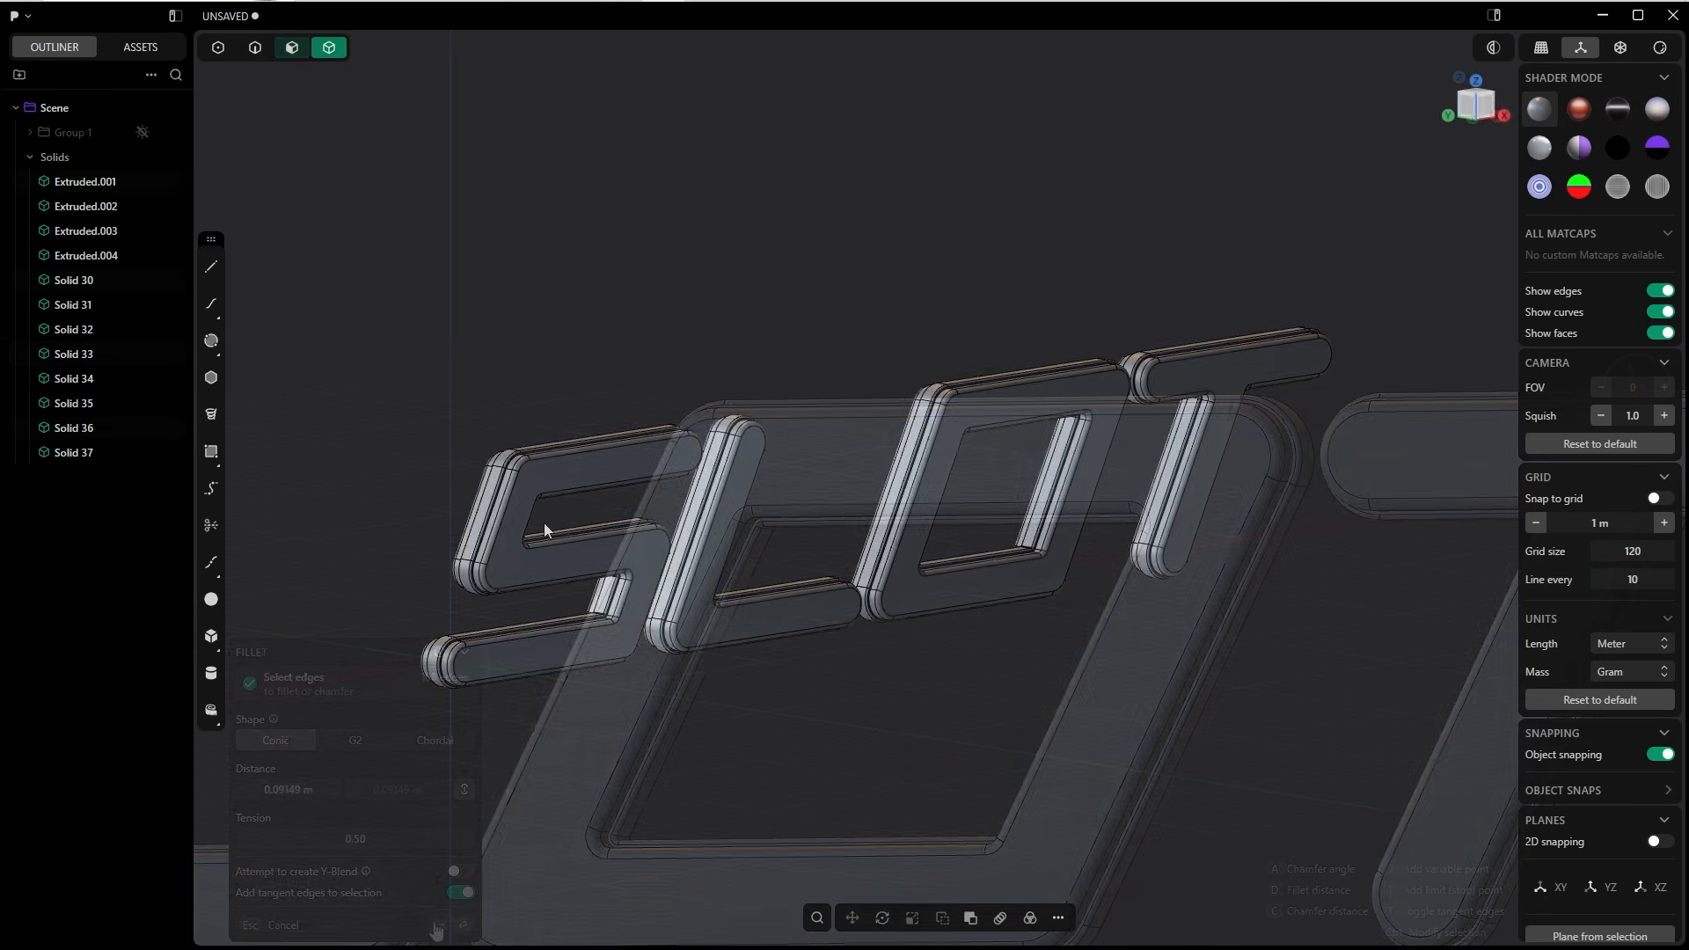
Display the word in perspective render mode with edges hidden, using the second environment preset.
click(1656, 290)
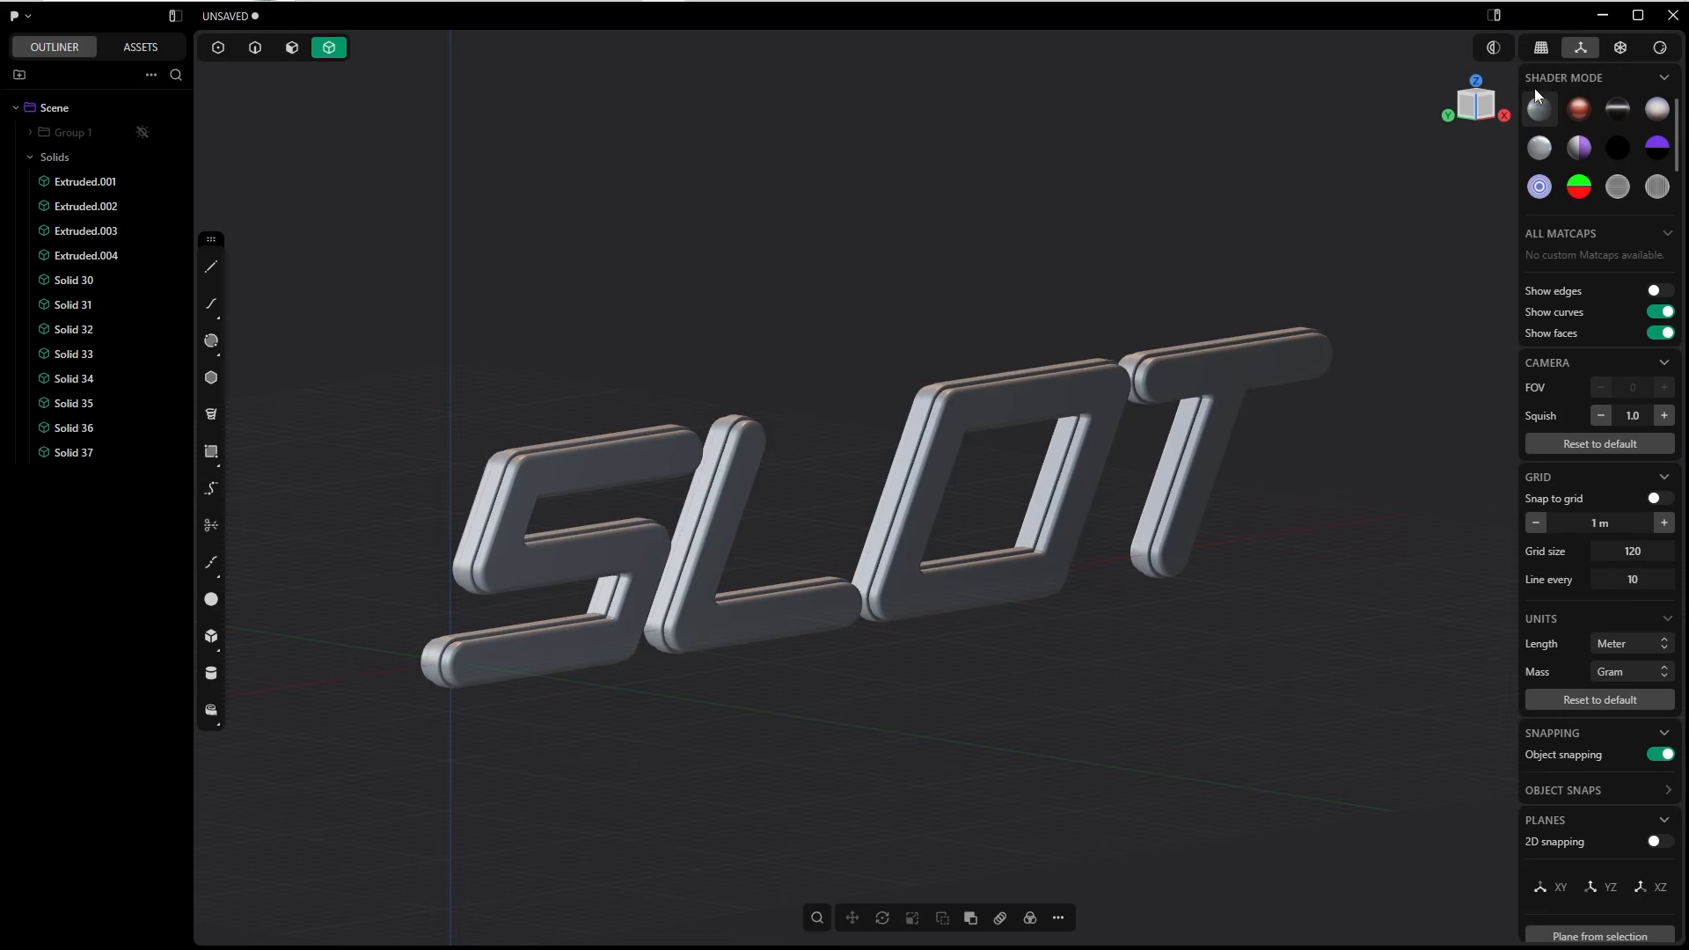
click(1541, 47)
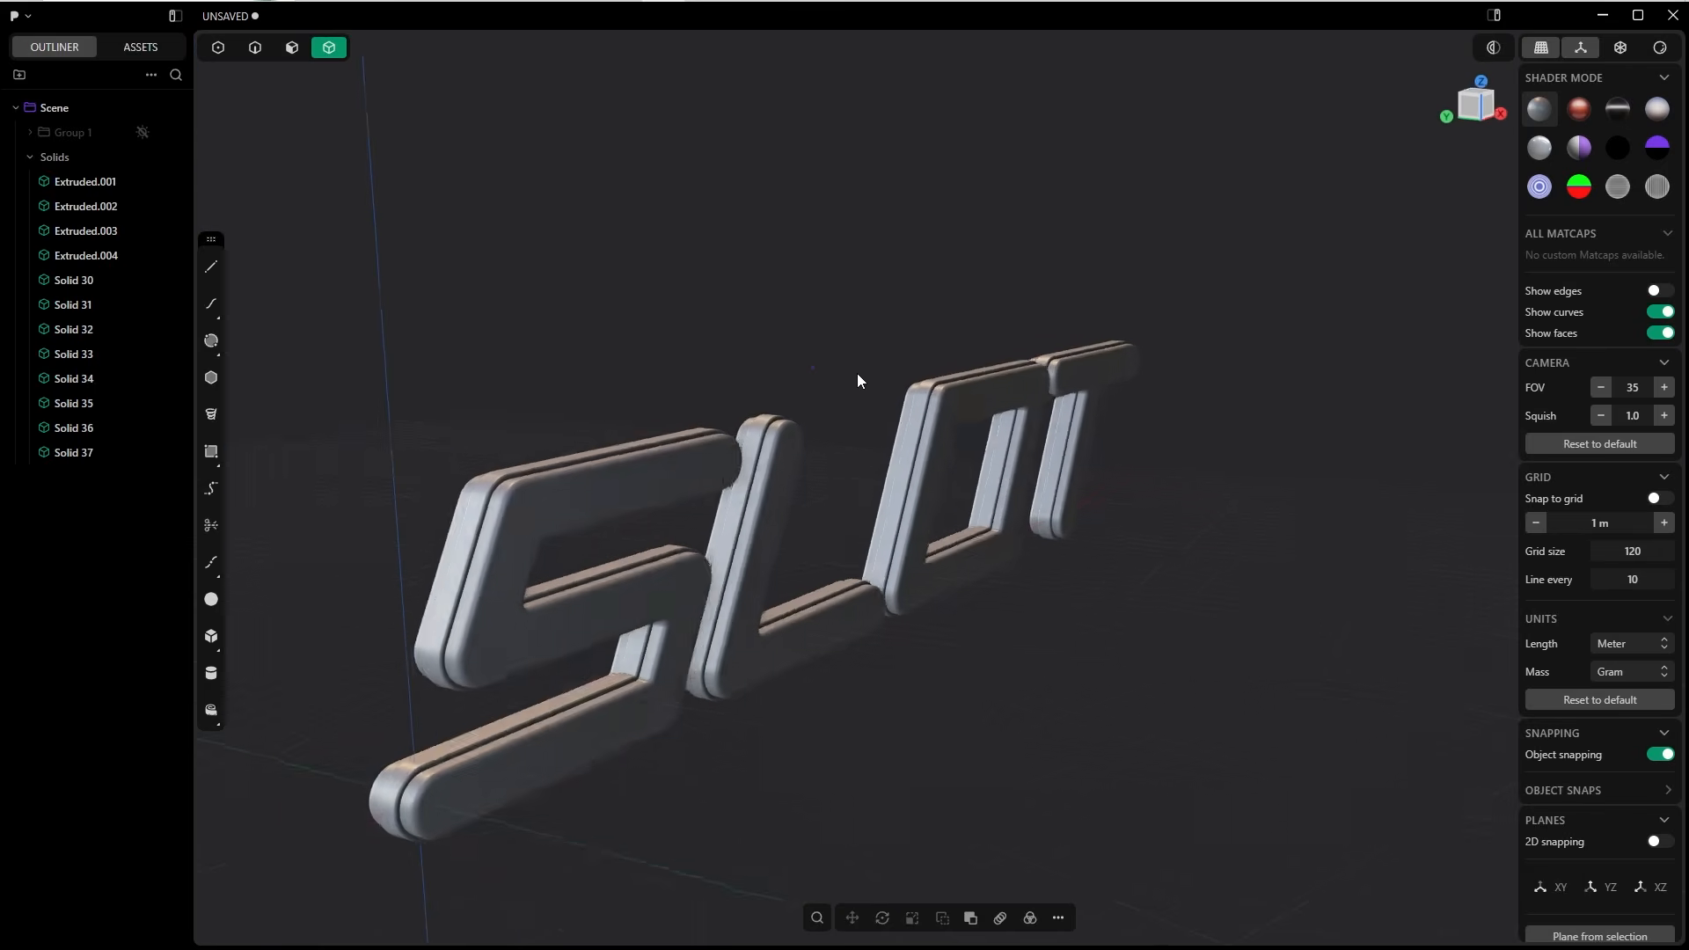
mouse_move(857, 375)
middle_down()
mouse_move(920, 366)
mouse_move(889, 377)
middle_up()
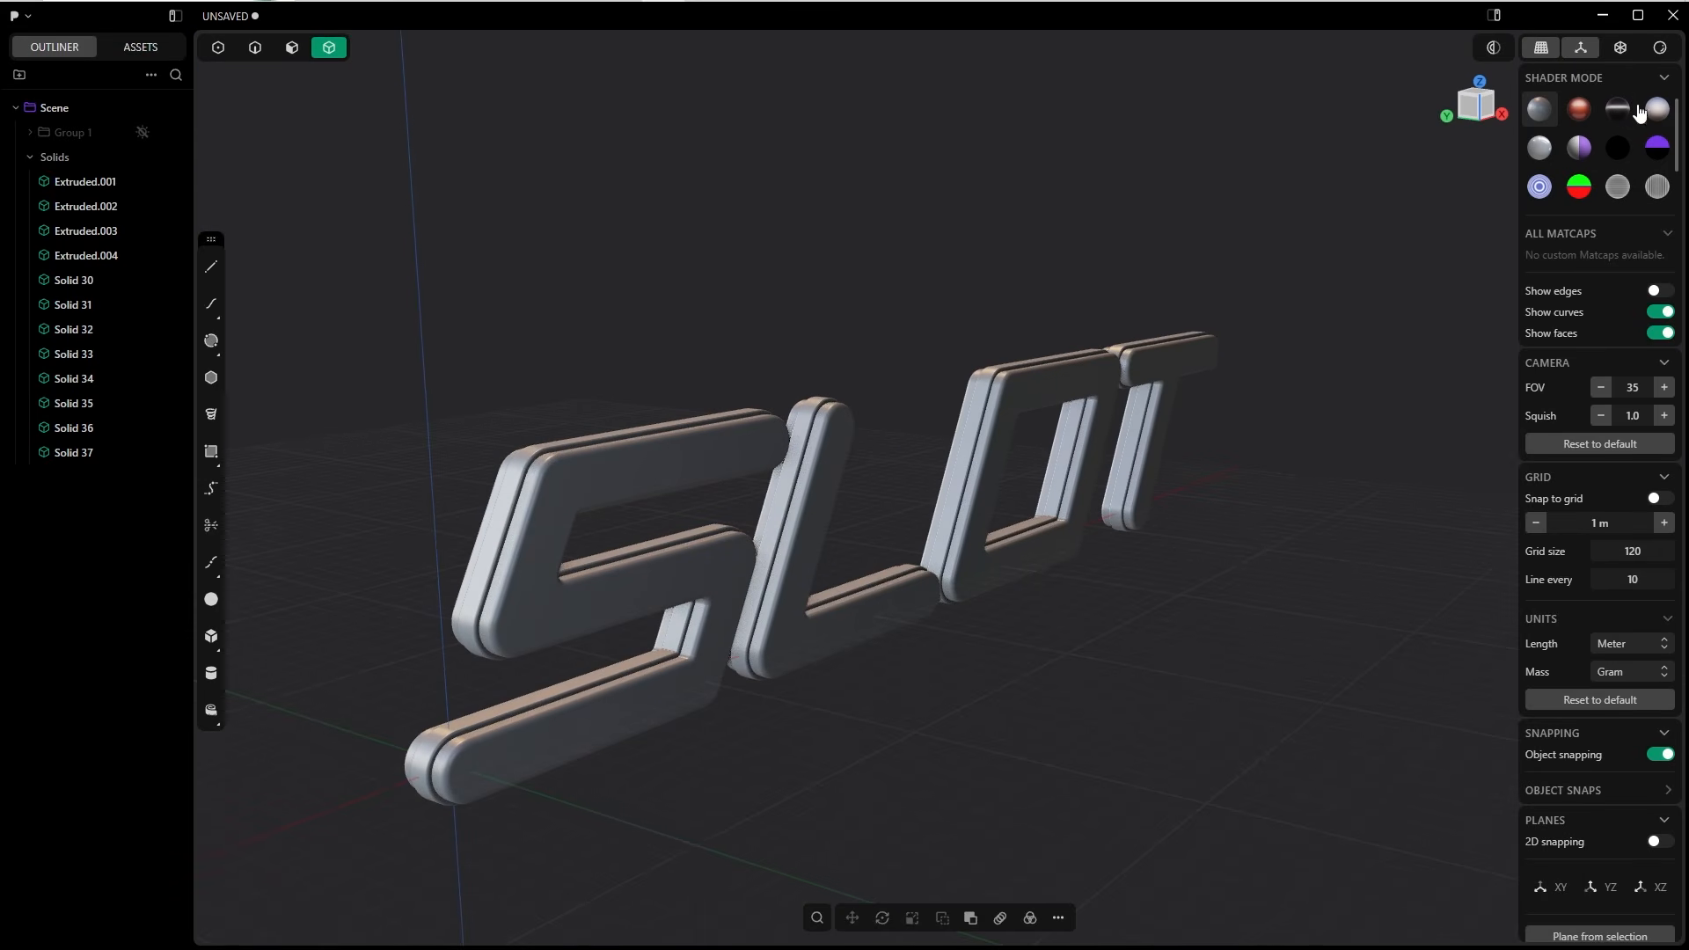
click(1660, 47)
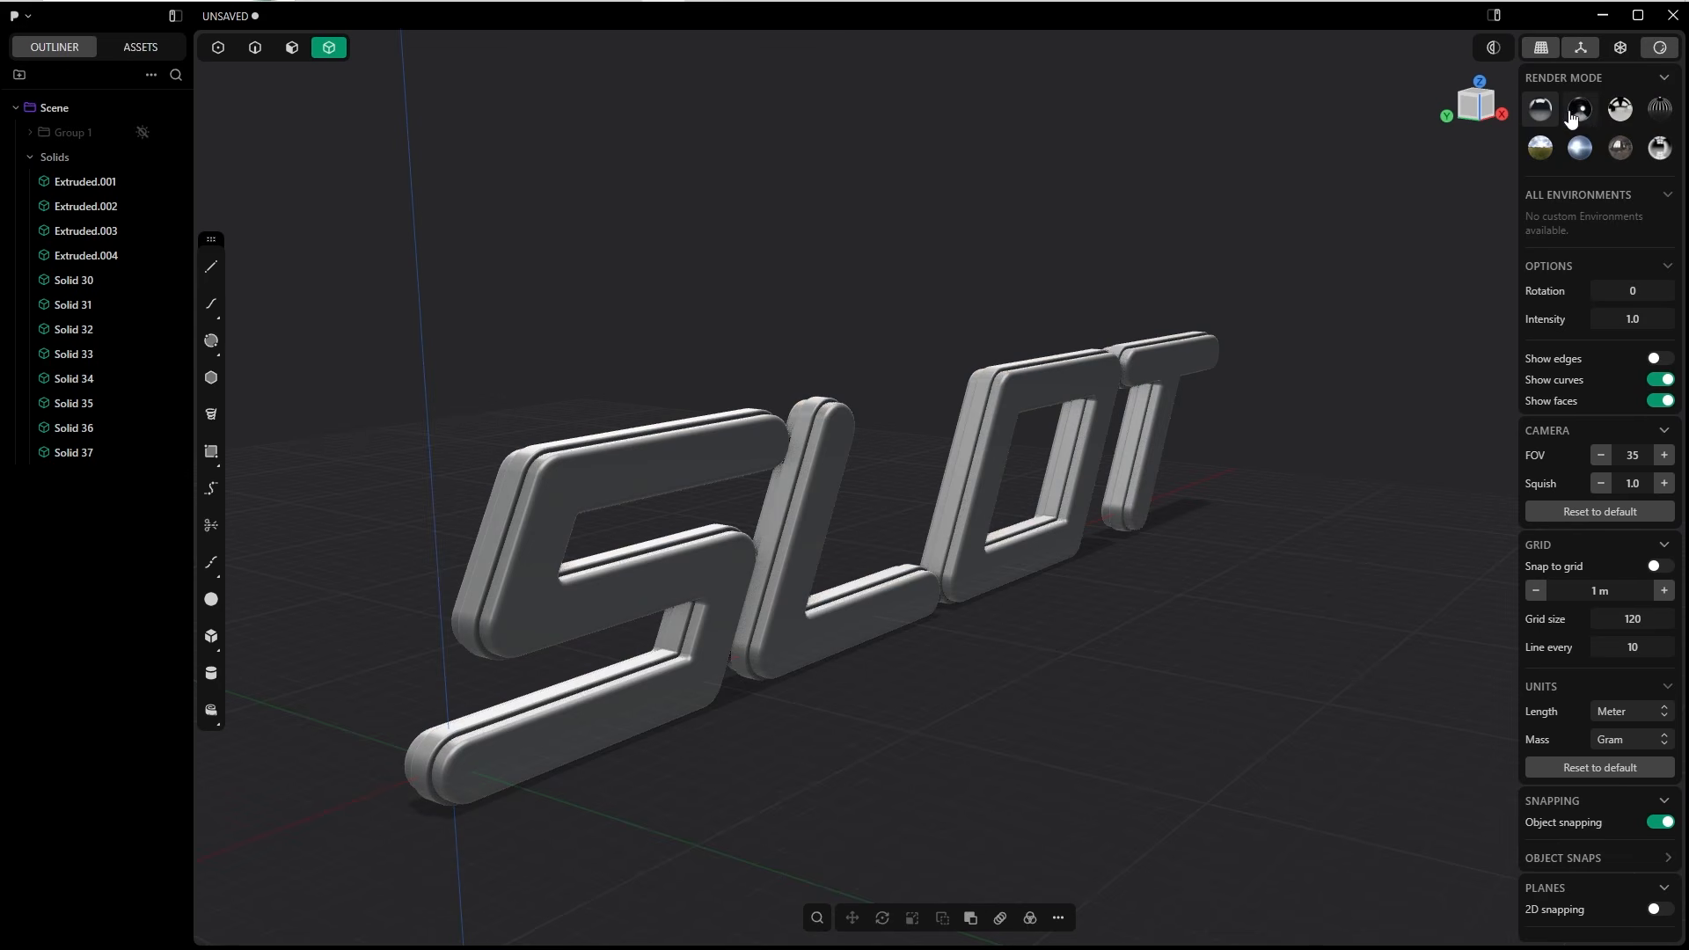
click(1581, 109)
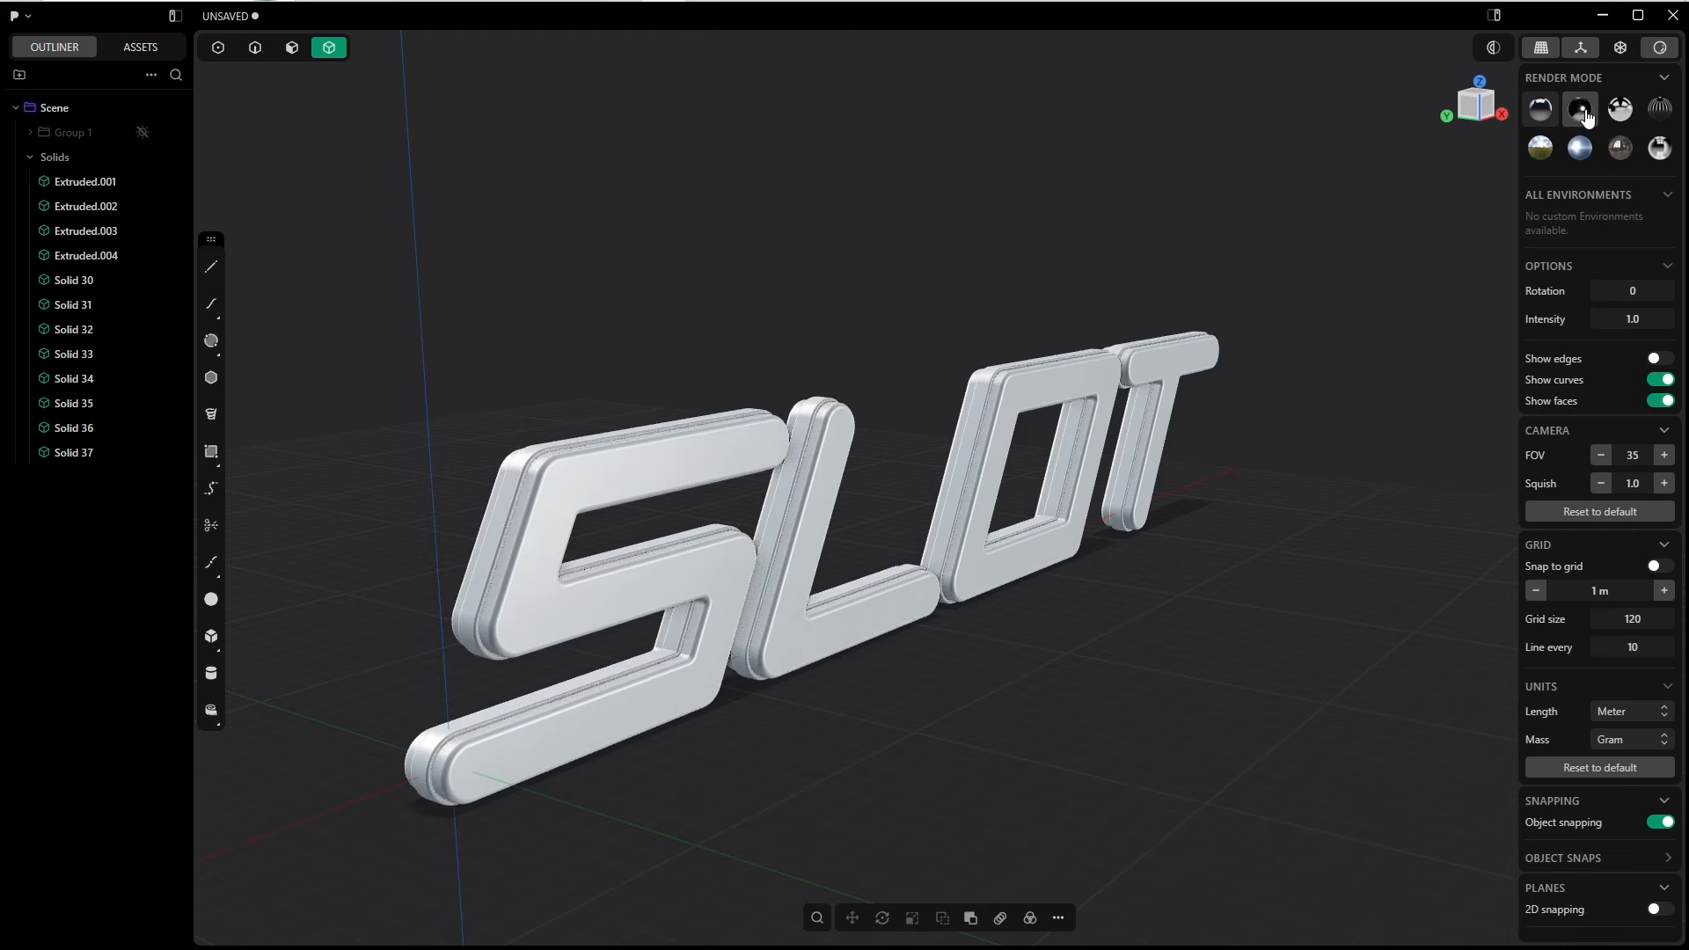
Apply a dark red material (RGB 128, 0, 0) to the front and back layers of all four letters.
click(1039, 392)
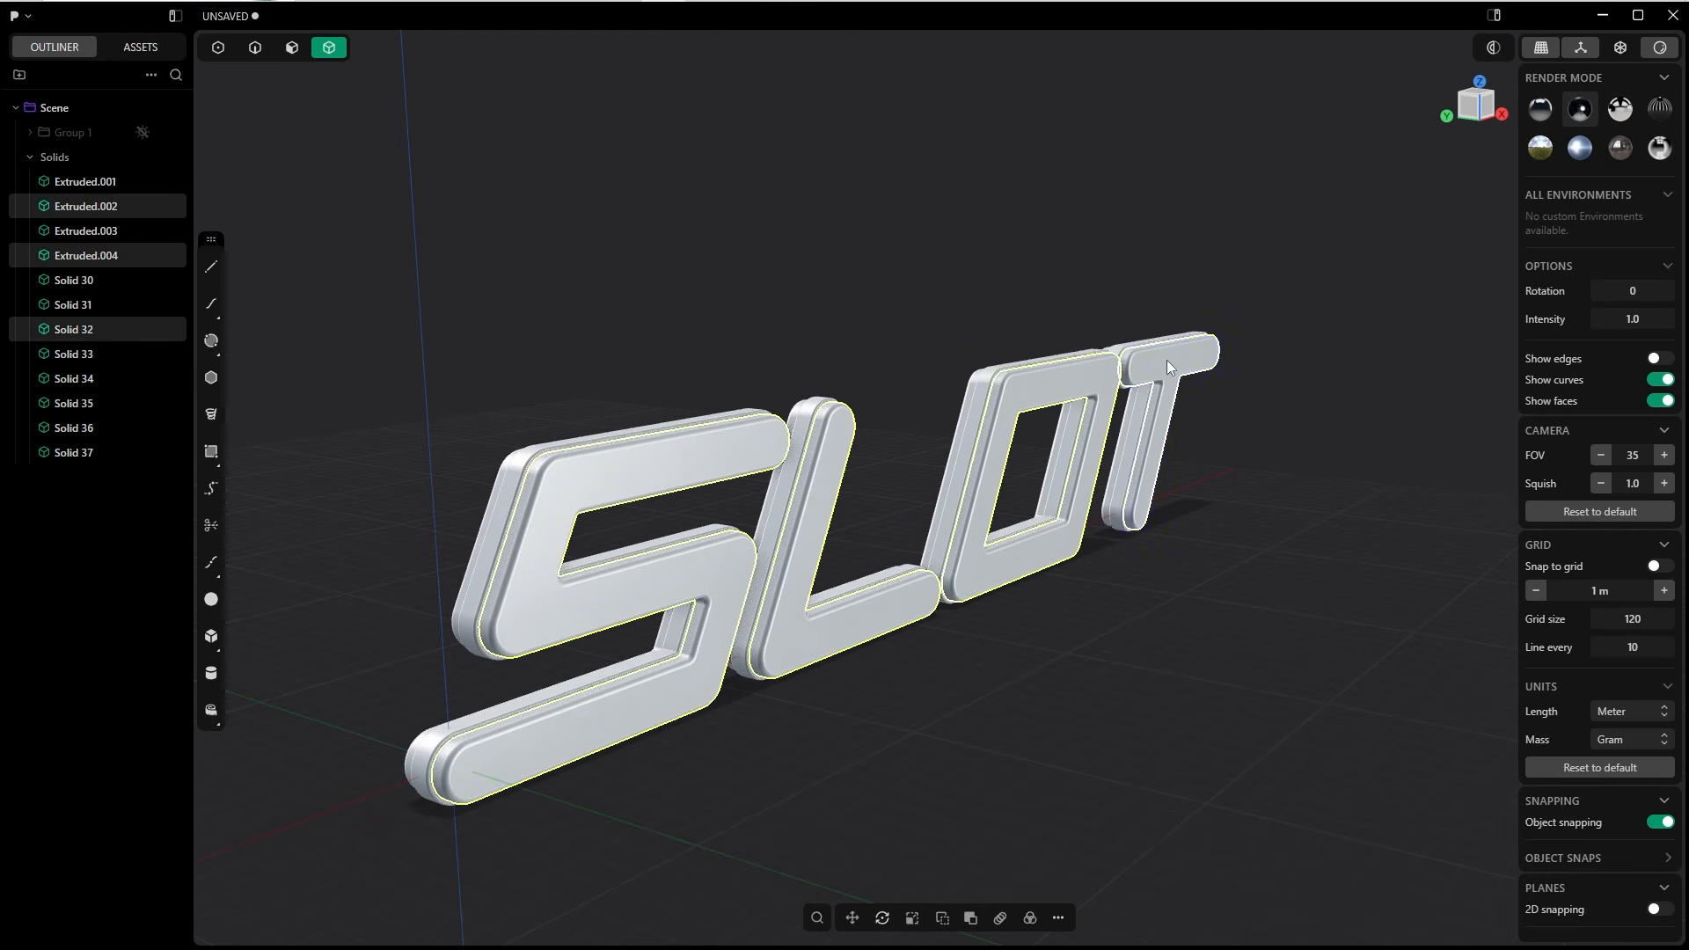
click(1167, 361)
middle_drag(1167, 360, 904, 544)
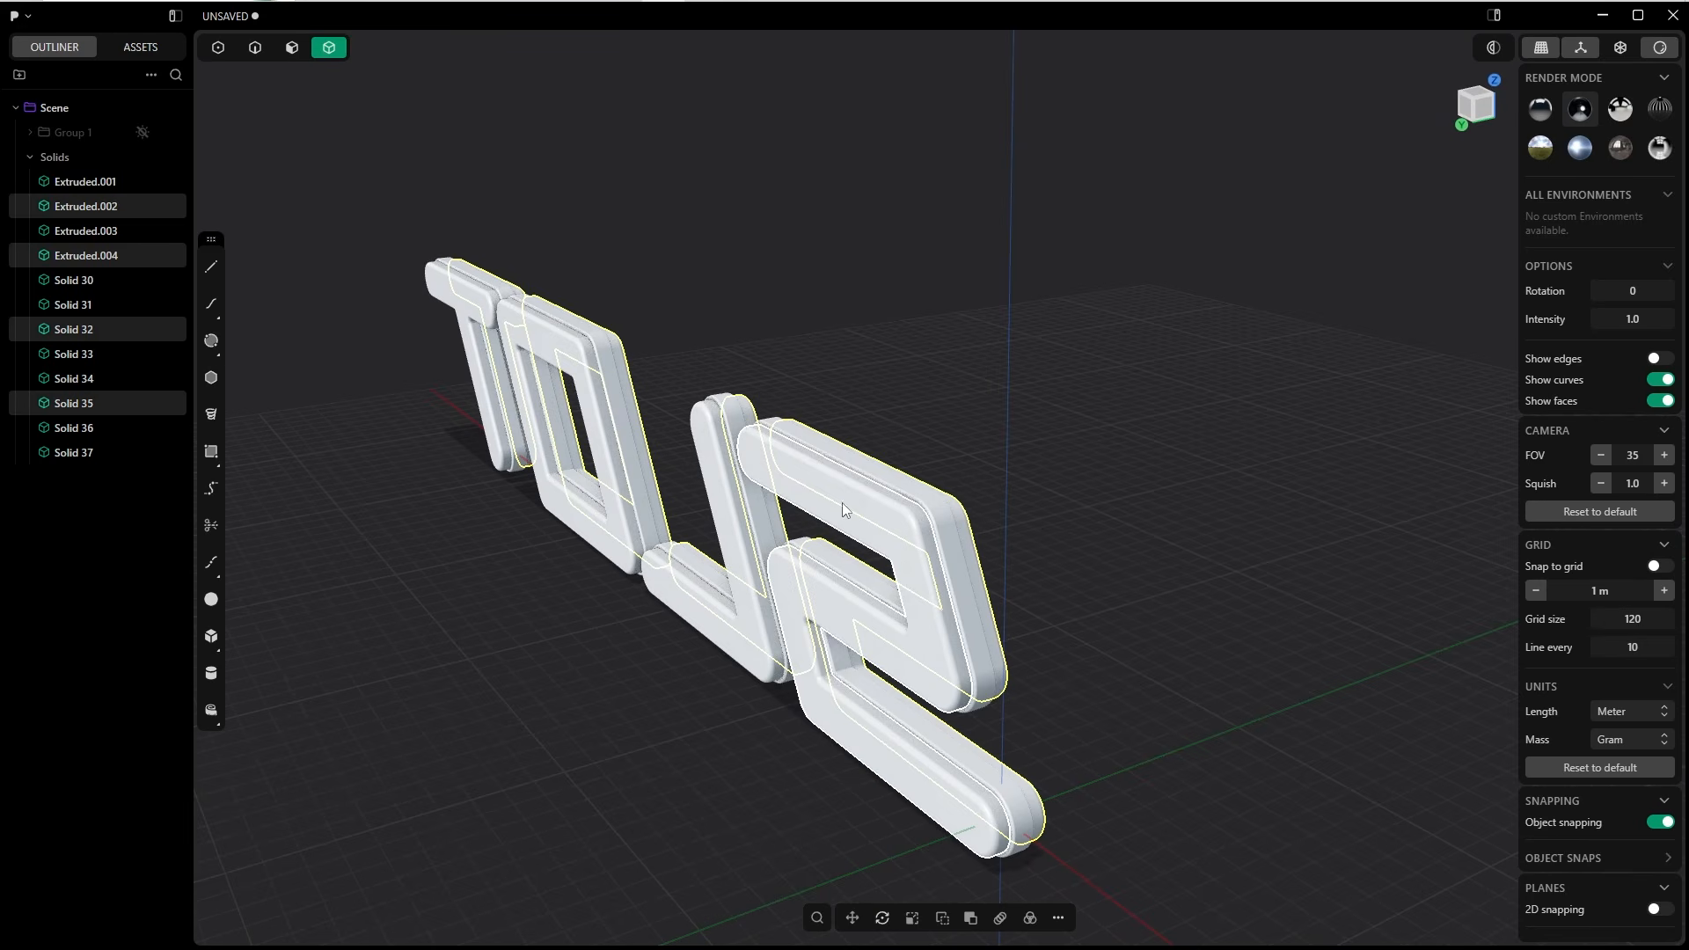
shift+click(748, 467)
shift+click(705, 425)
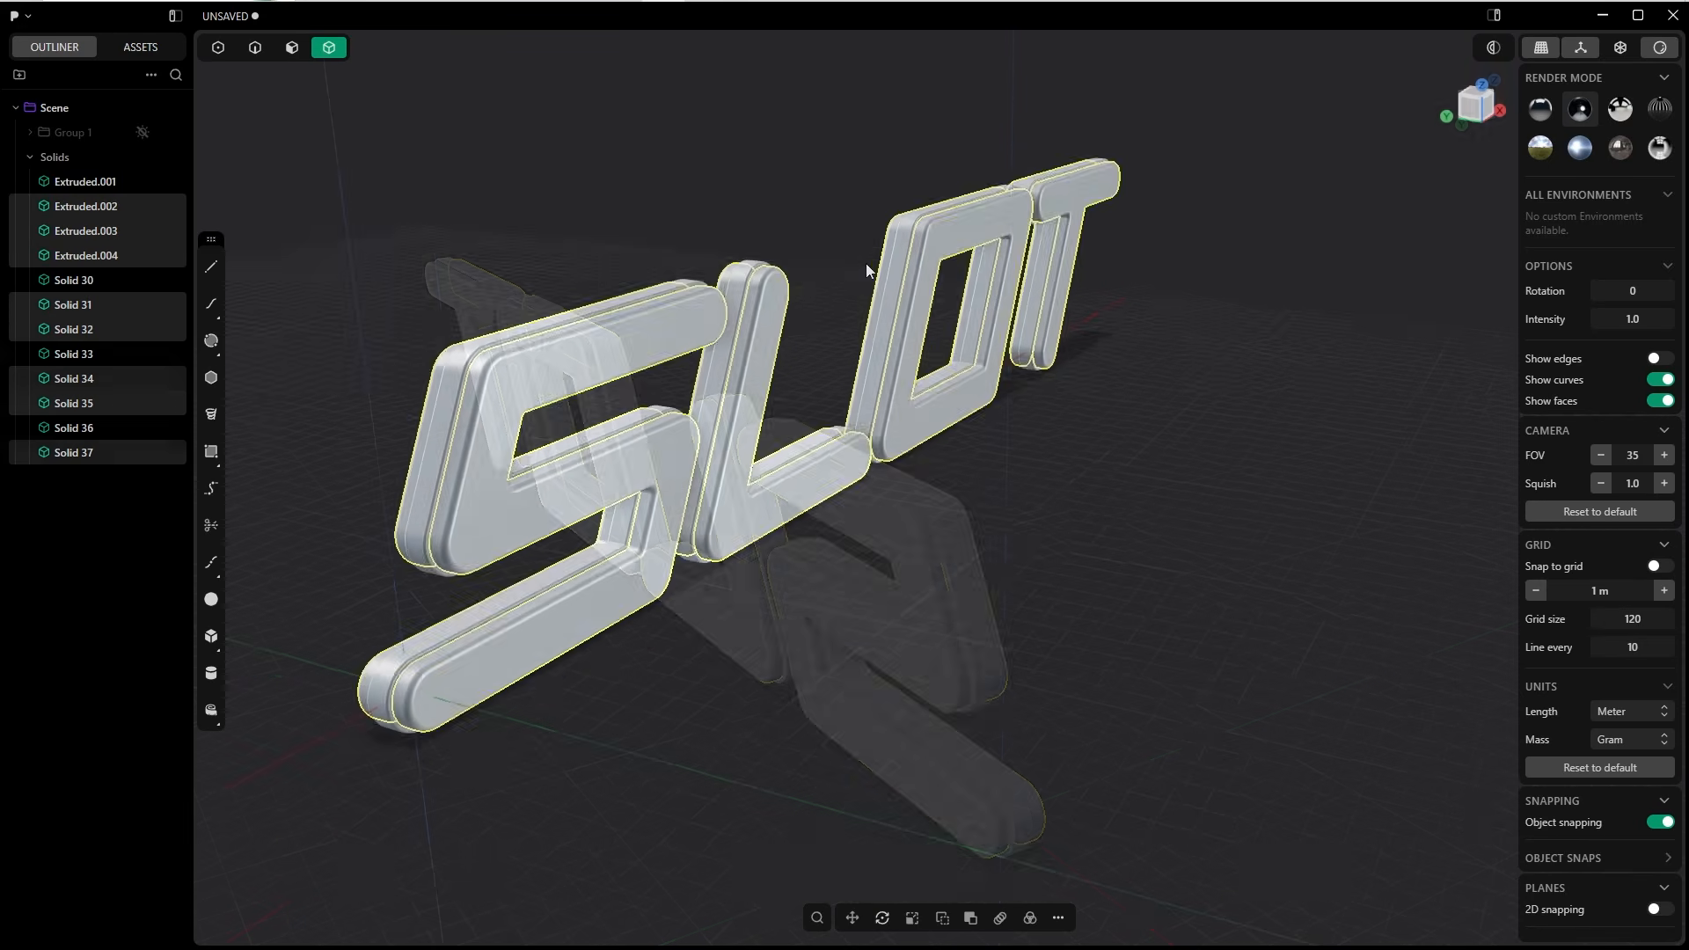
middle_drag(866, 263, 905, 319)
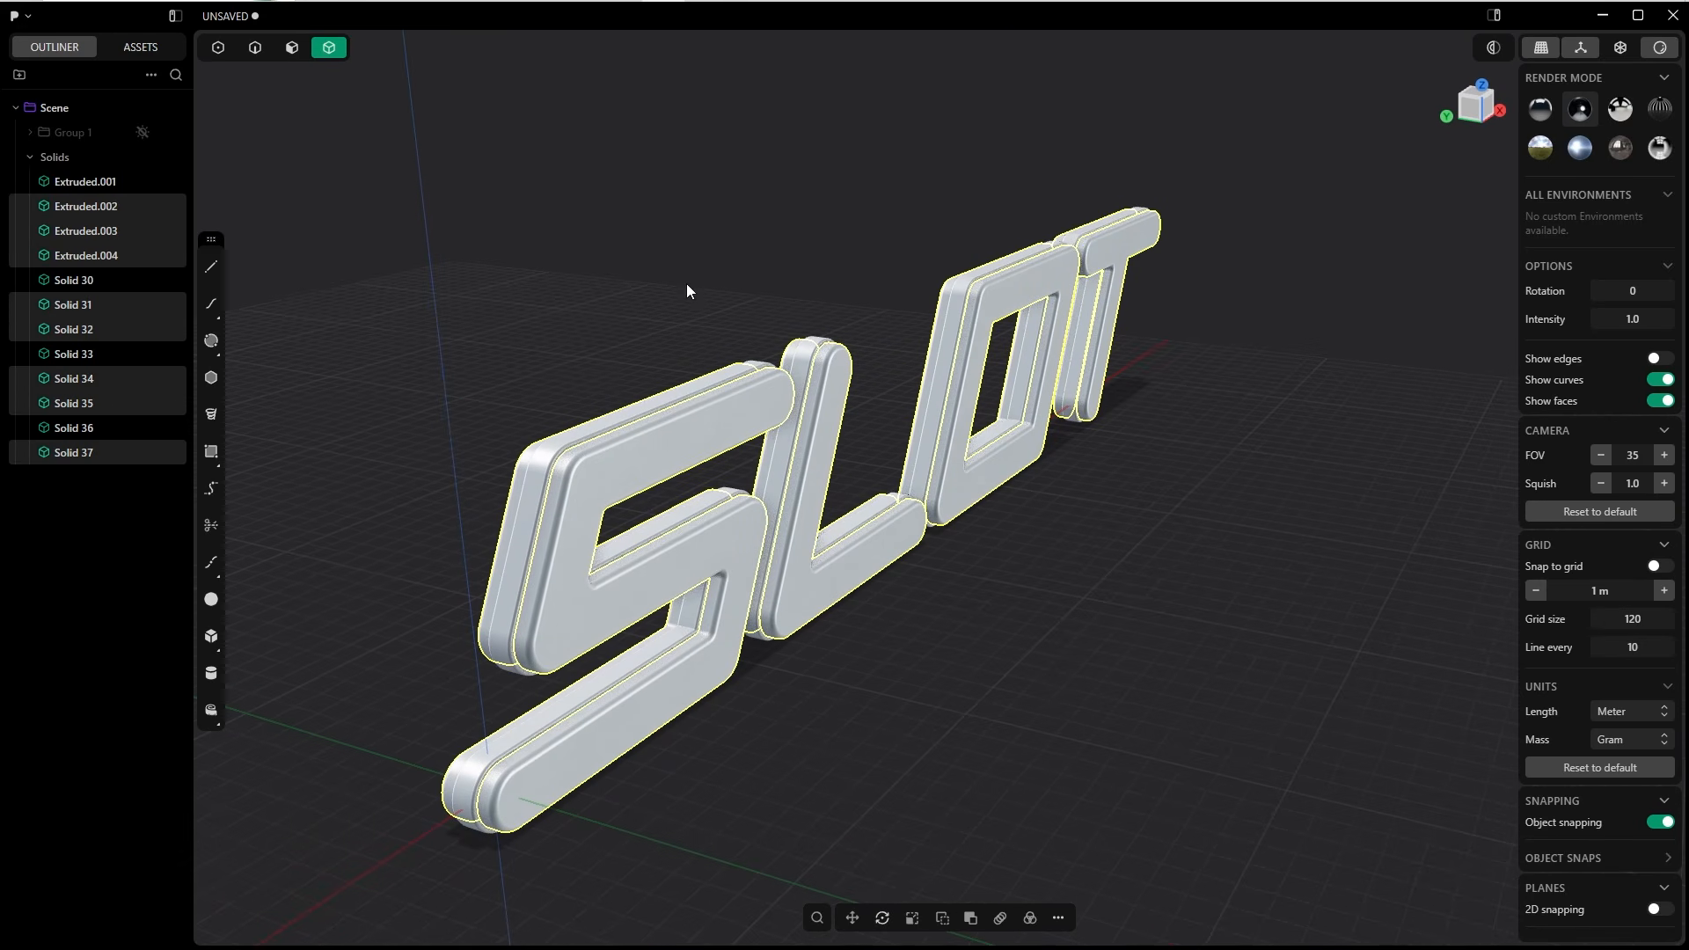
key(shift+m)
click(350, 762)
drag(399, 562, 445, 584)
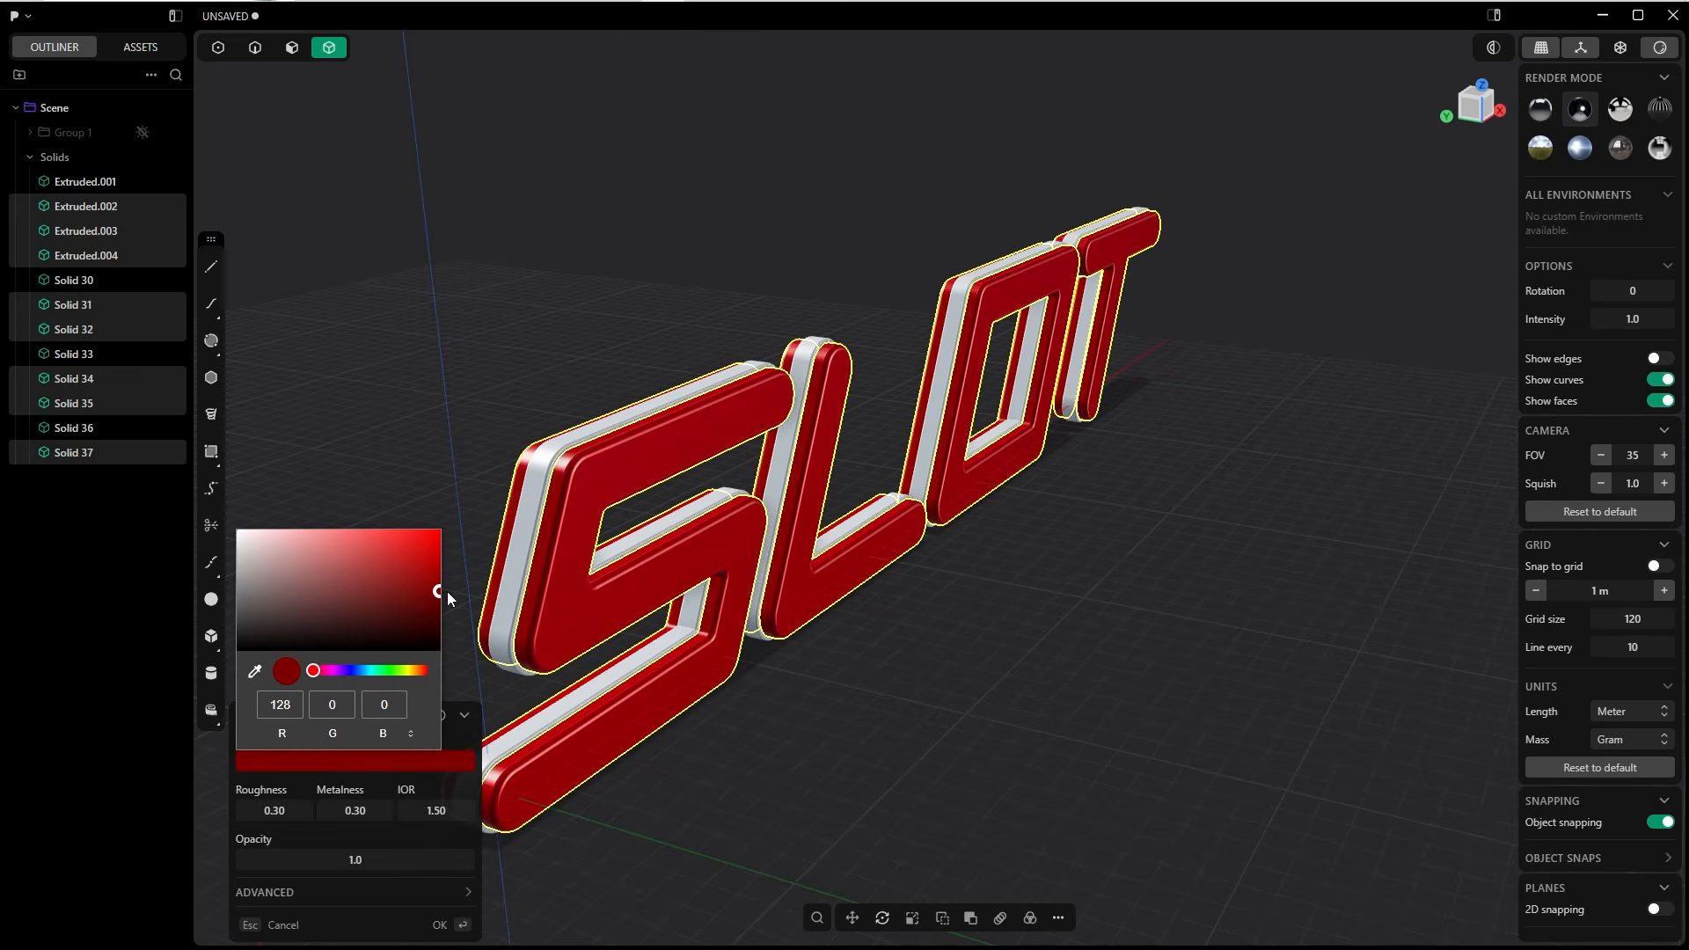
click(440, 924)
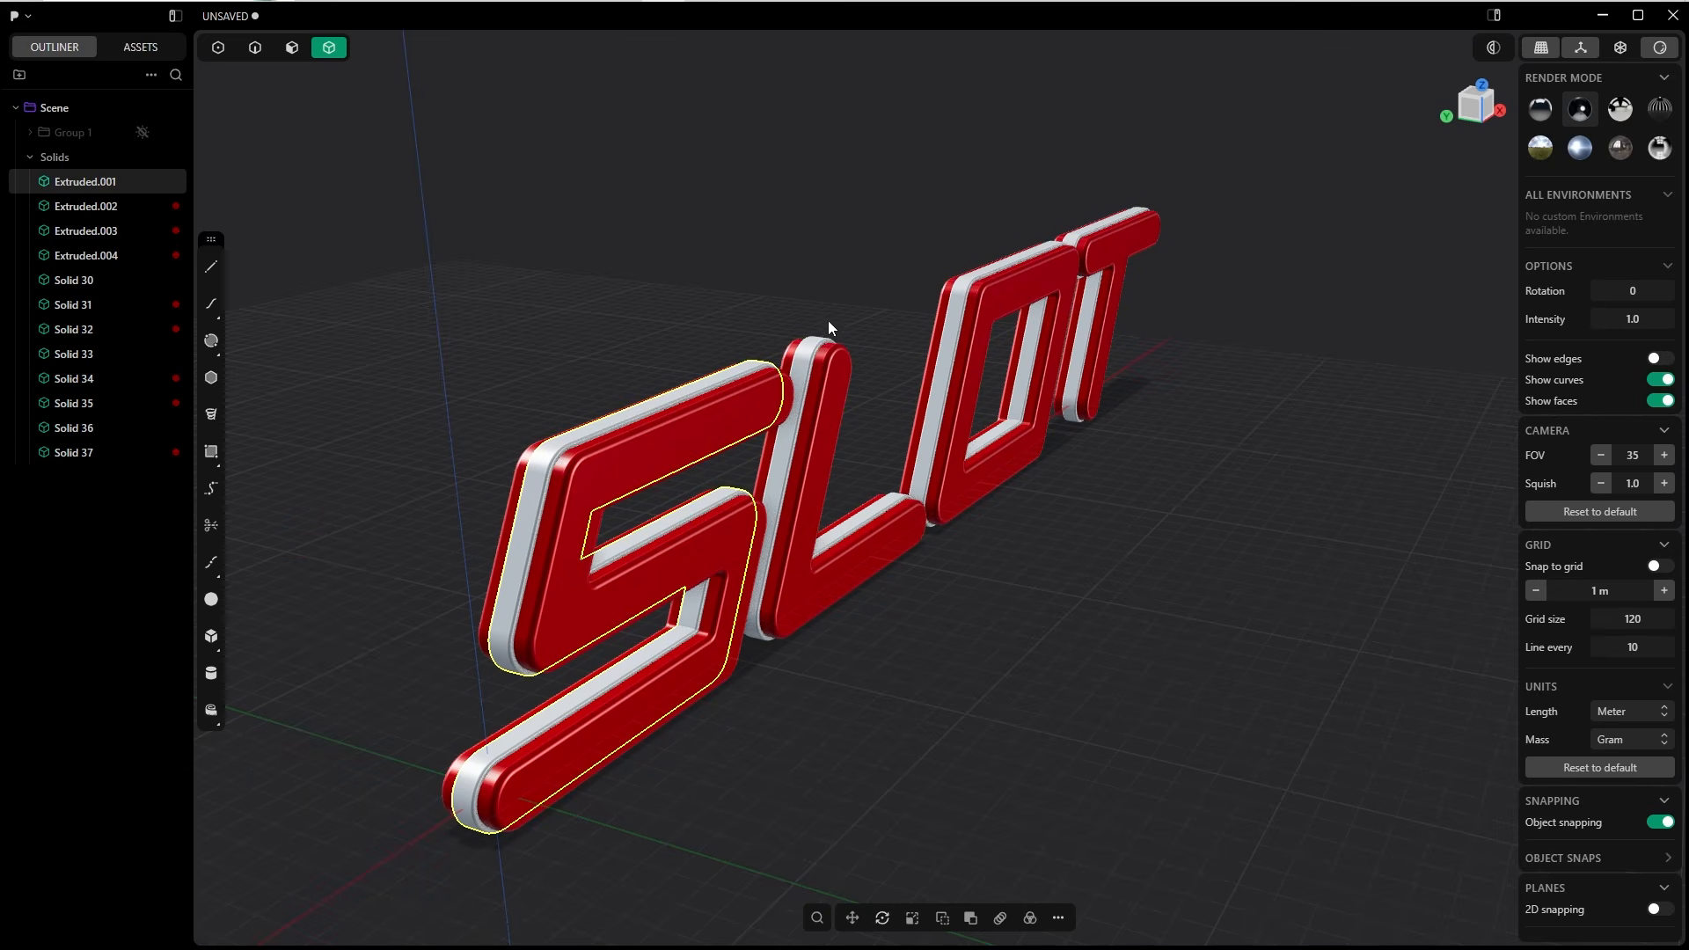
Apply a light grey material with metalness 1.00 to the middle layers of all four letters.
click(825, 352)
click(1002, 264)
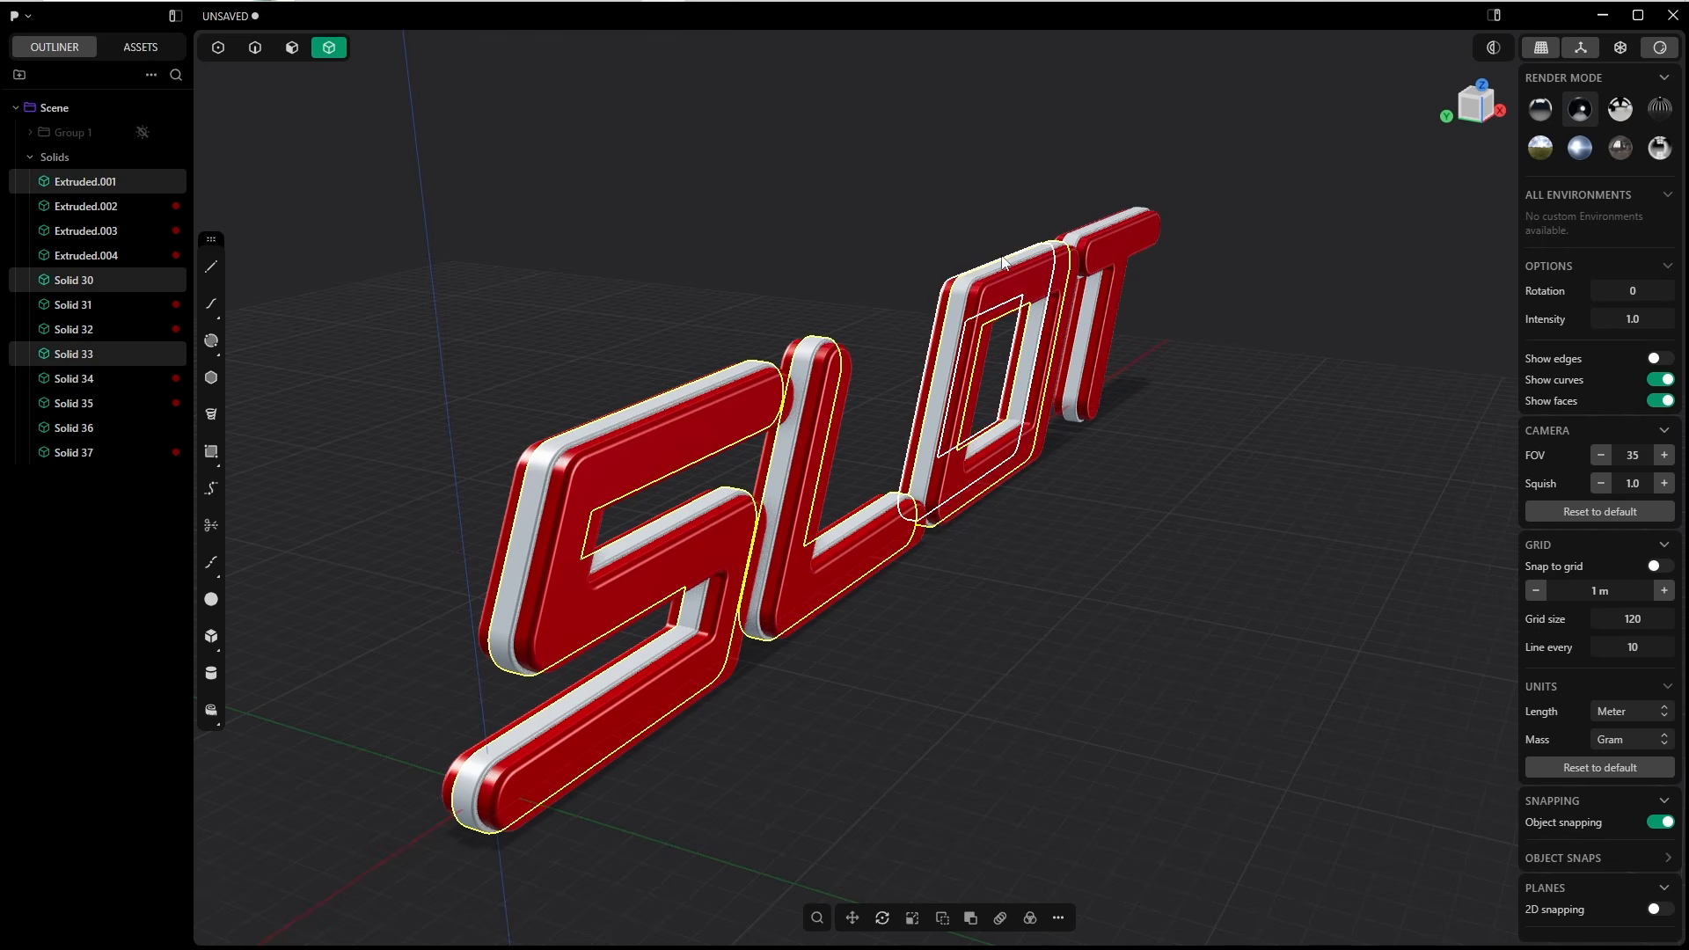
click(1145, 212)
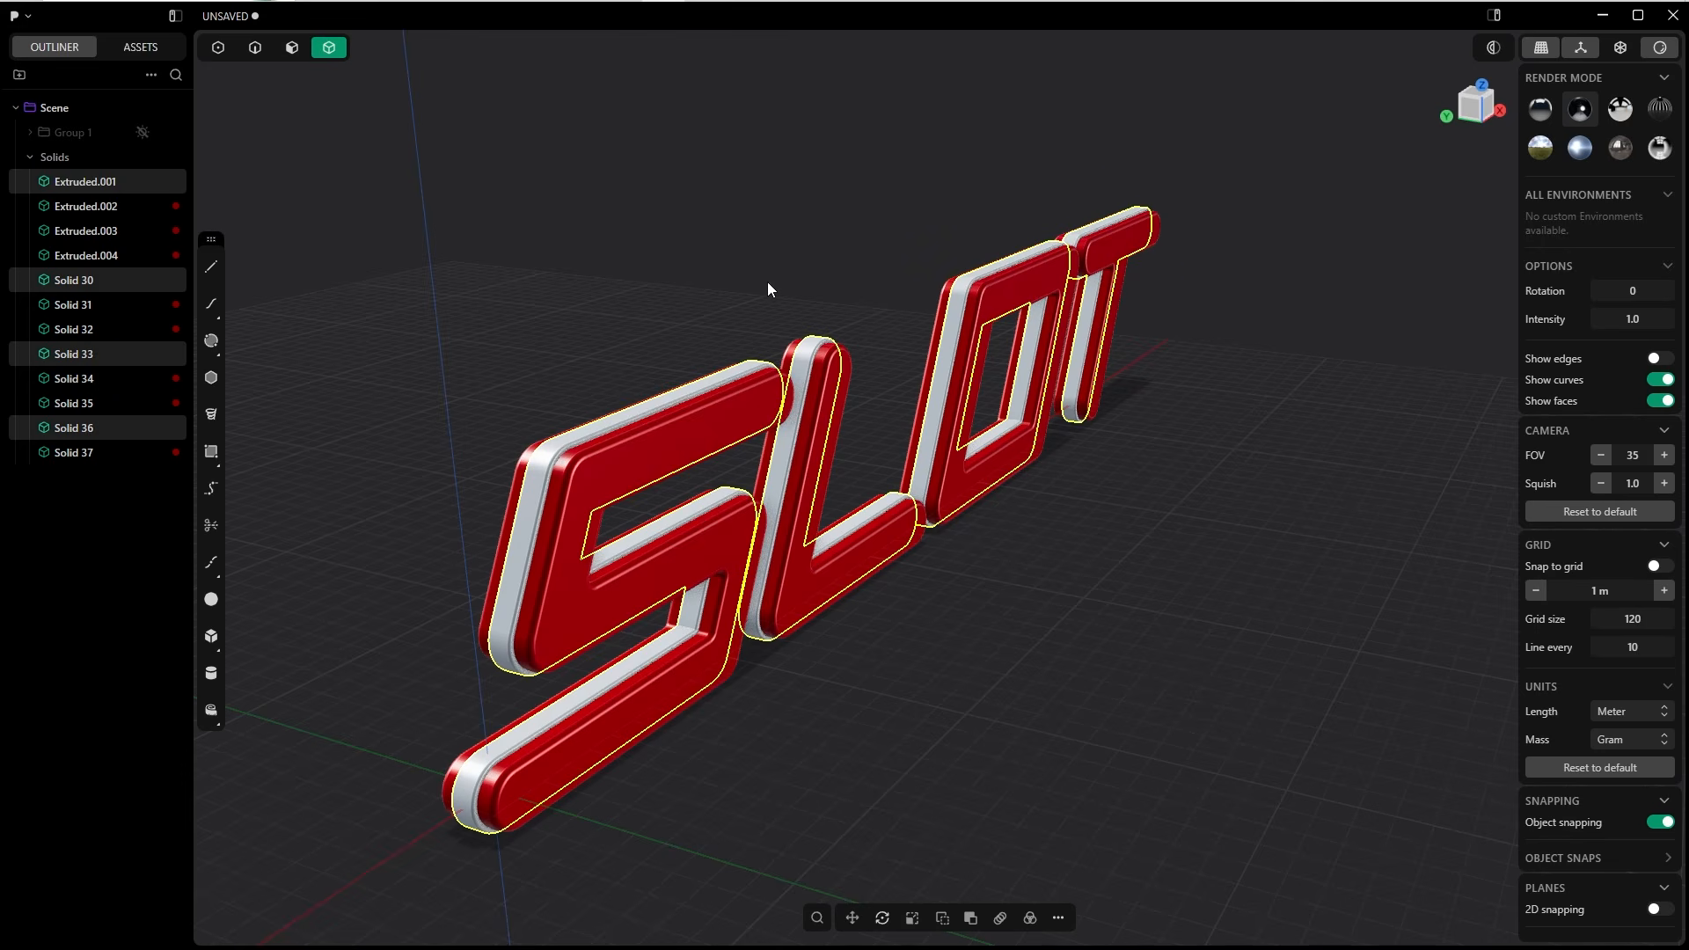
key(m)
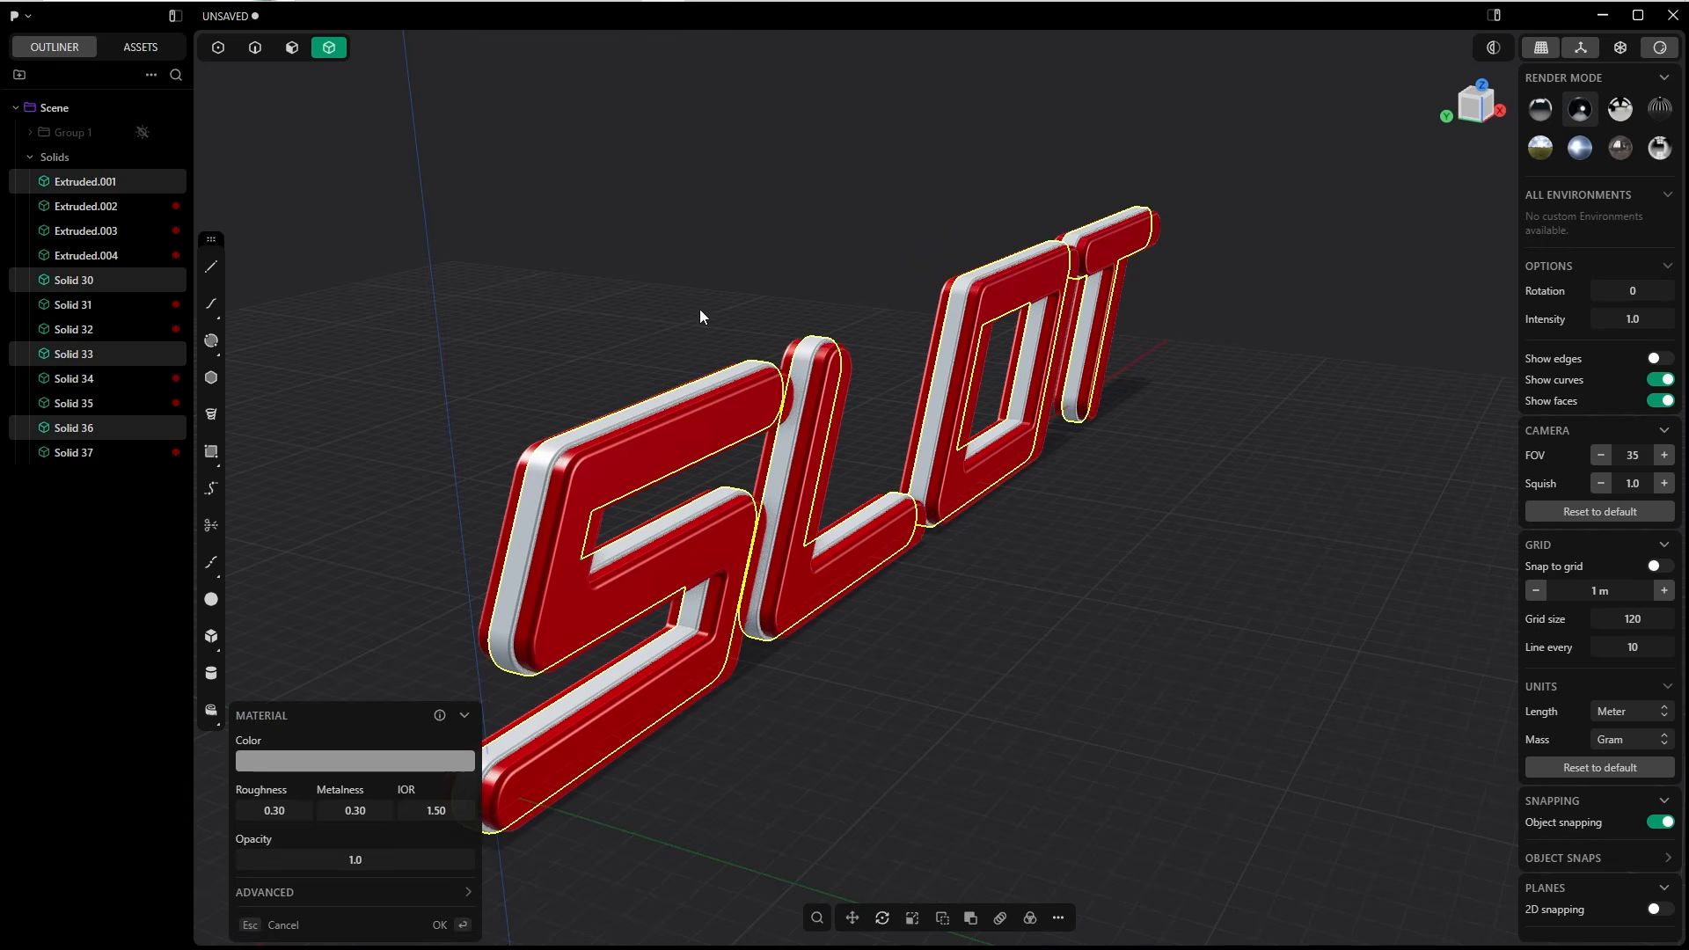
click(332, 764)
drag(245, 586, 233, 556)
click(371, 817)
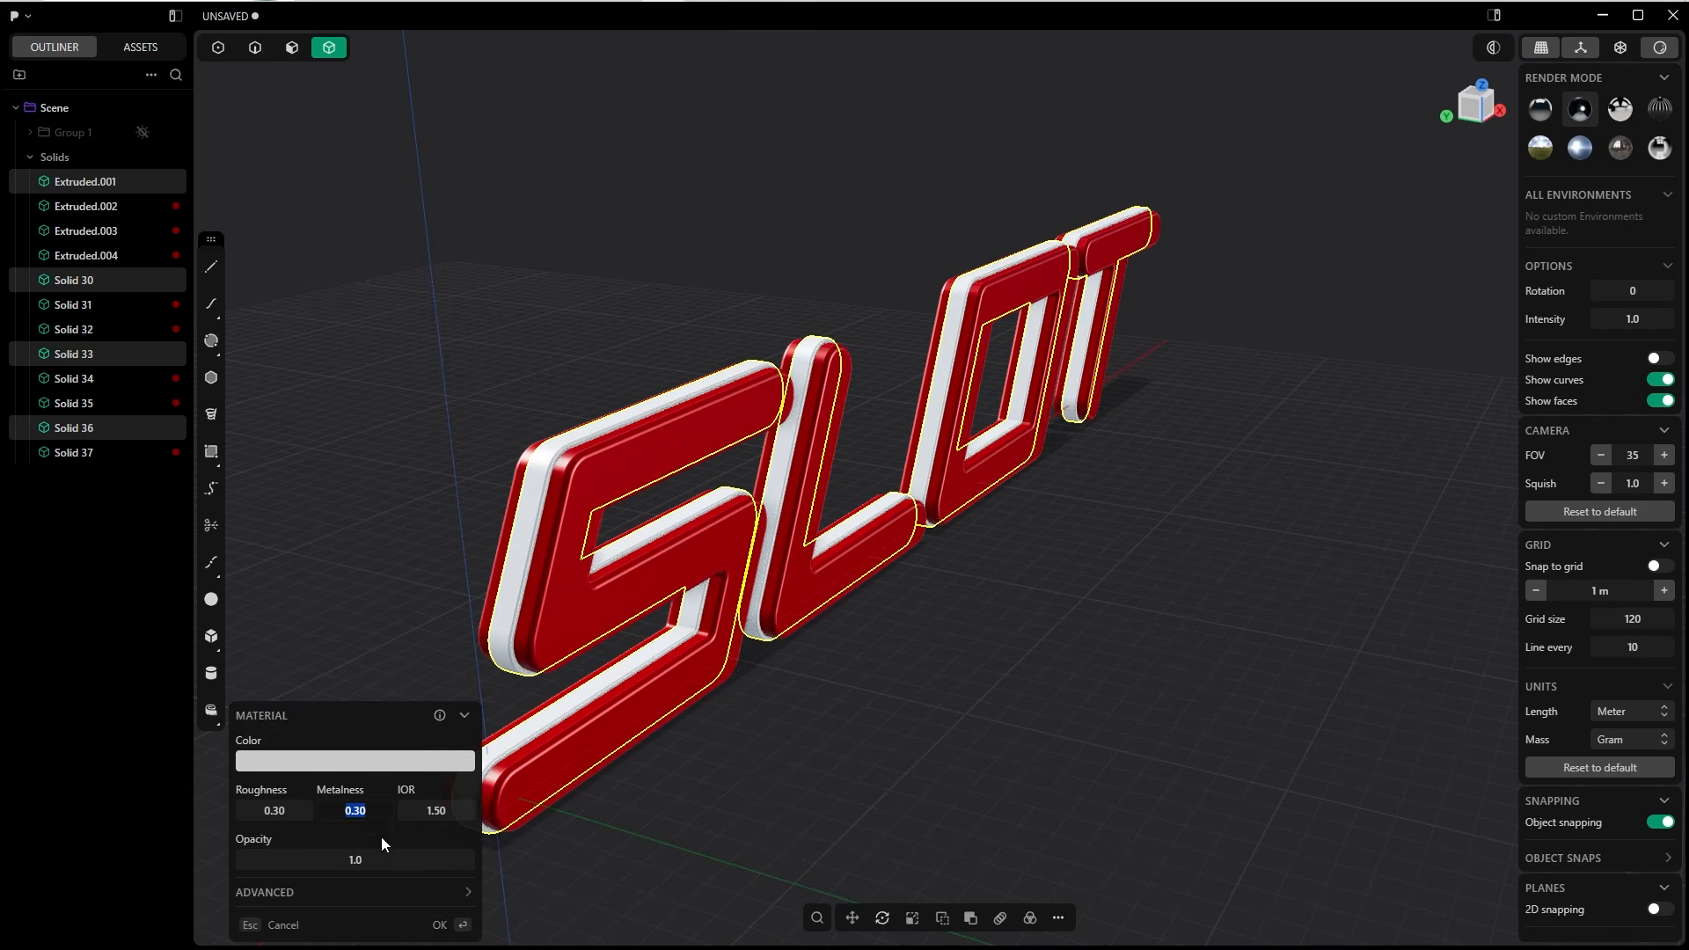
text(1.)
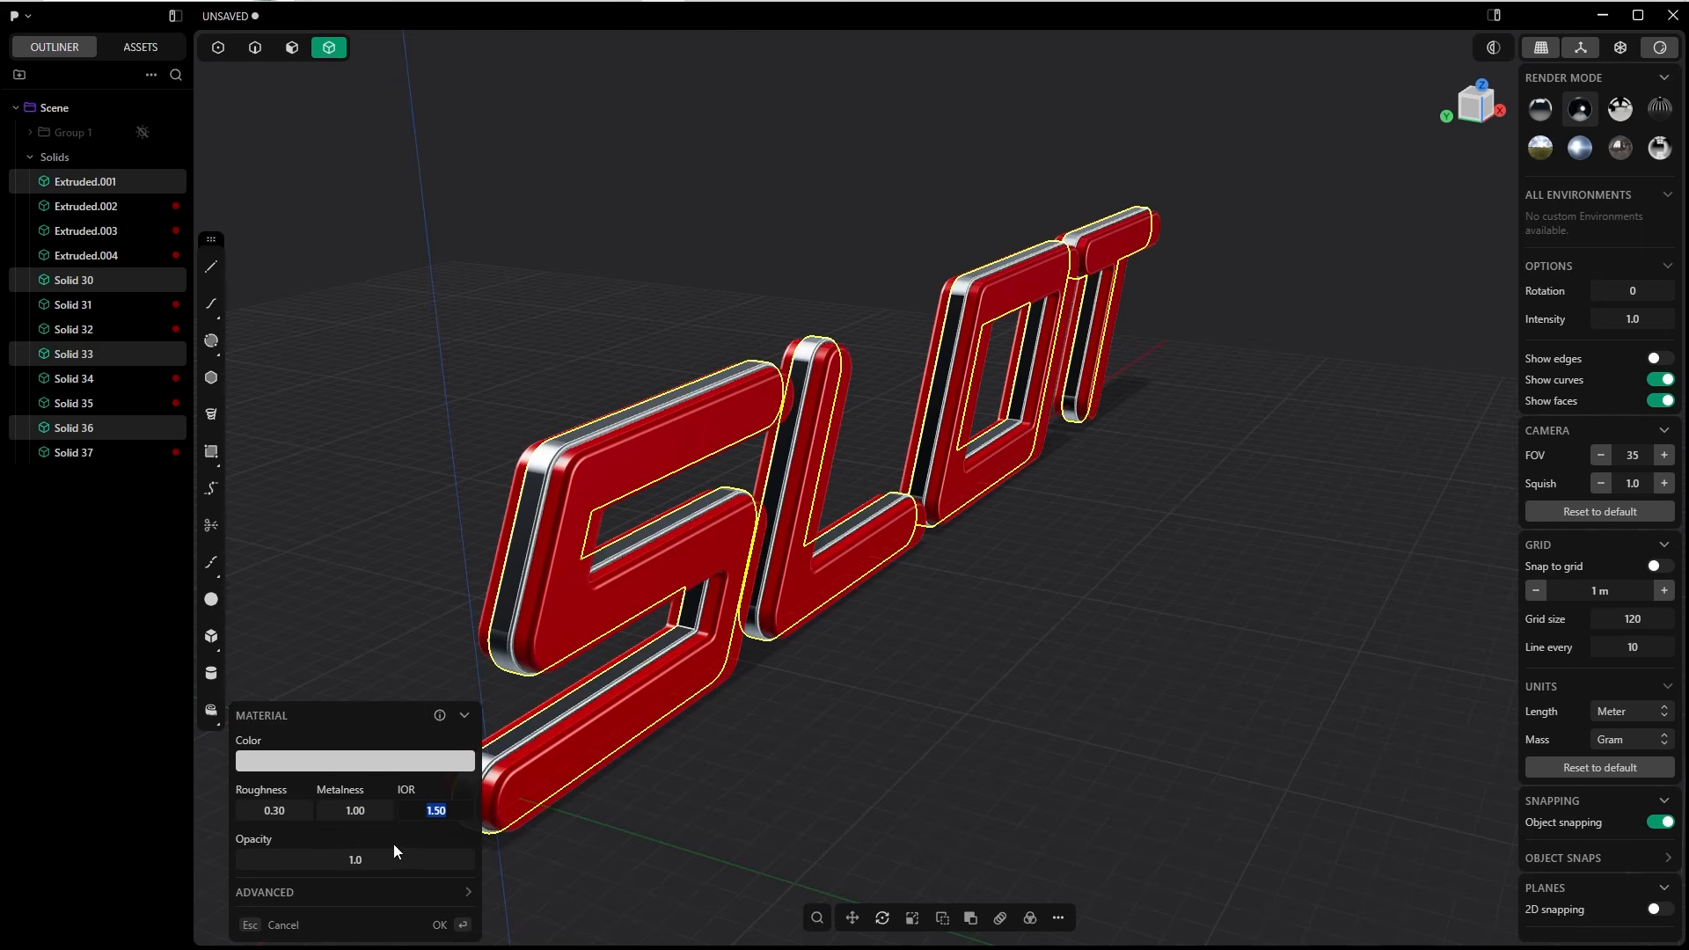
click(440, 924)
Turn off the viewport overlays and inspect the finished red and chrome word from several angles.
click(773, 707)
middle_drag(773, 704, 805, 673)
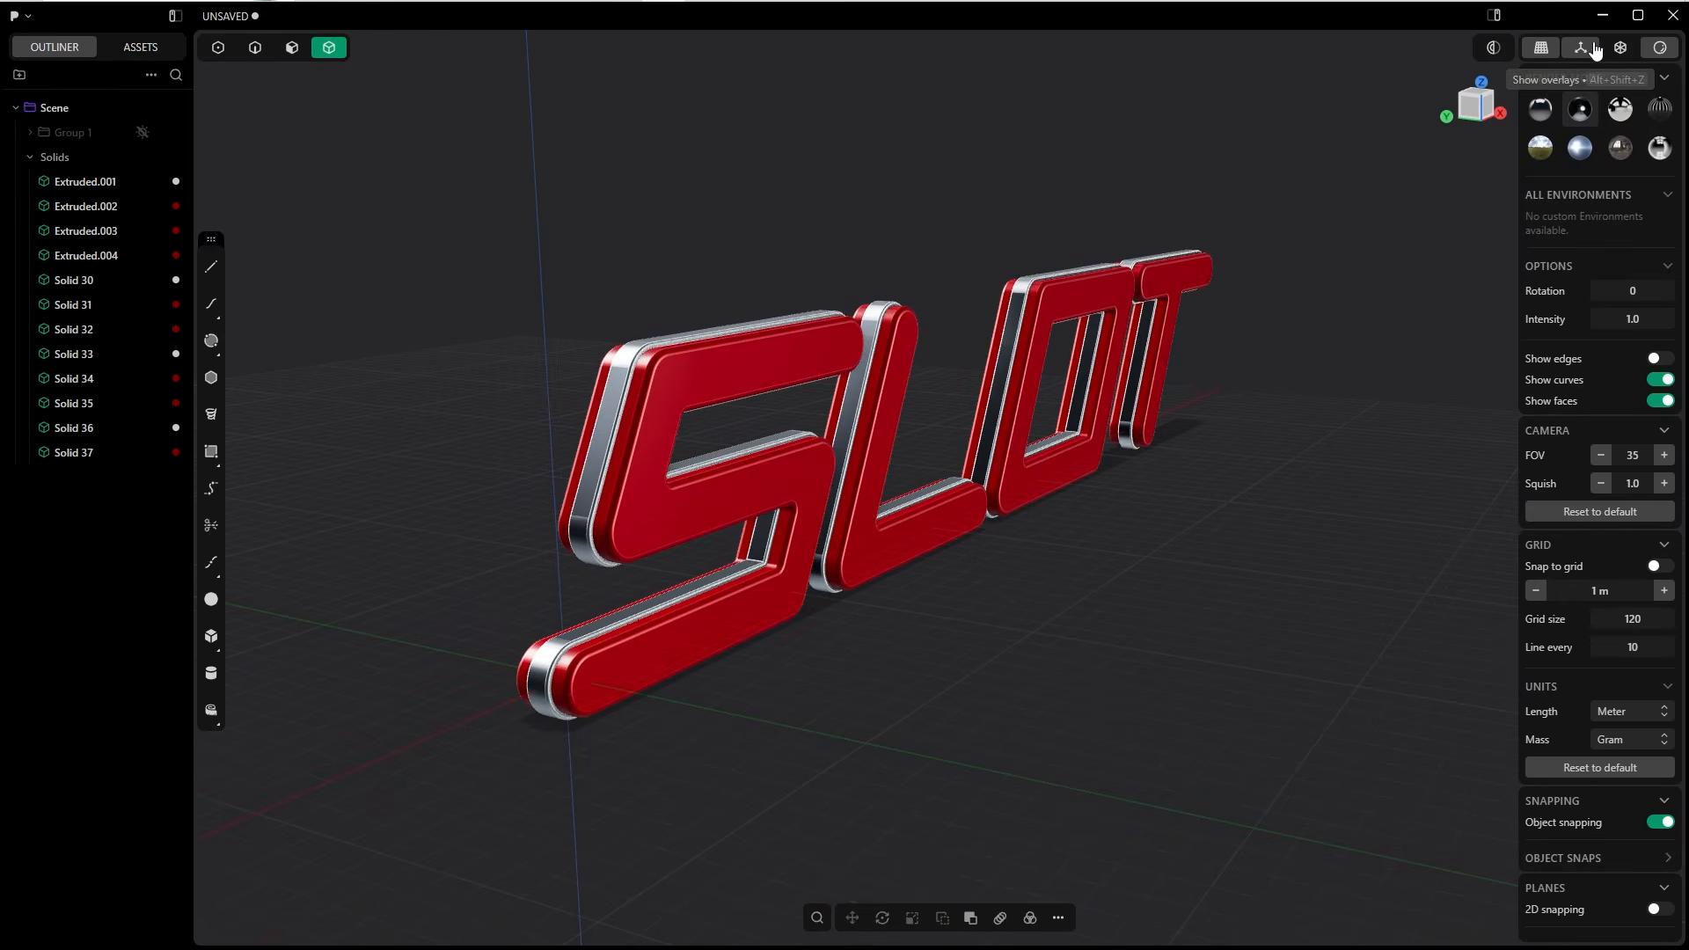
click(1581, 49)
middle_drag(1172, 246, 1073, 236)
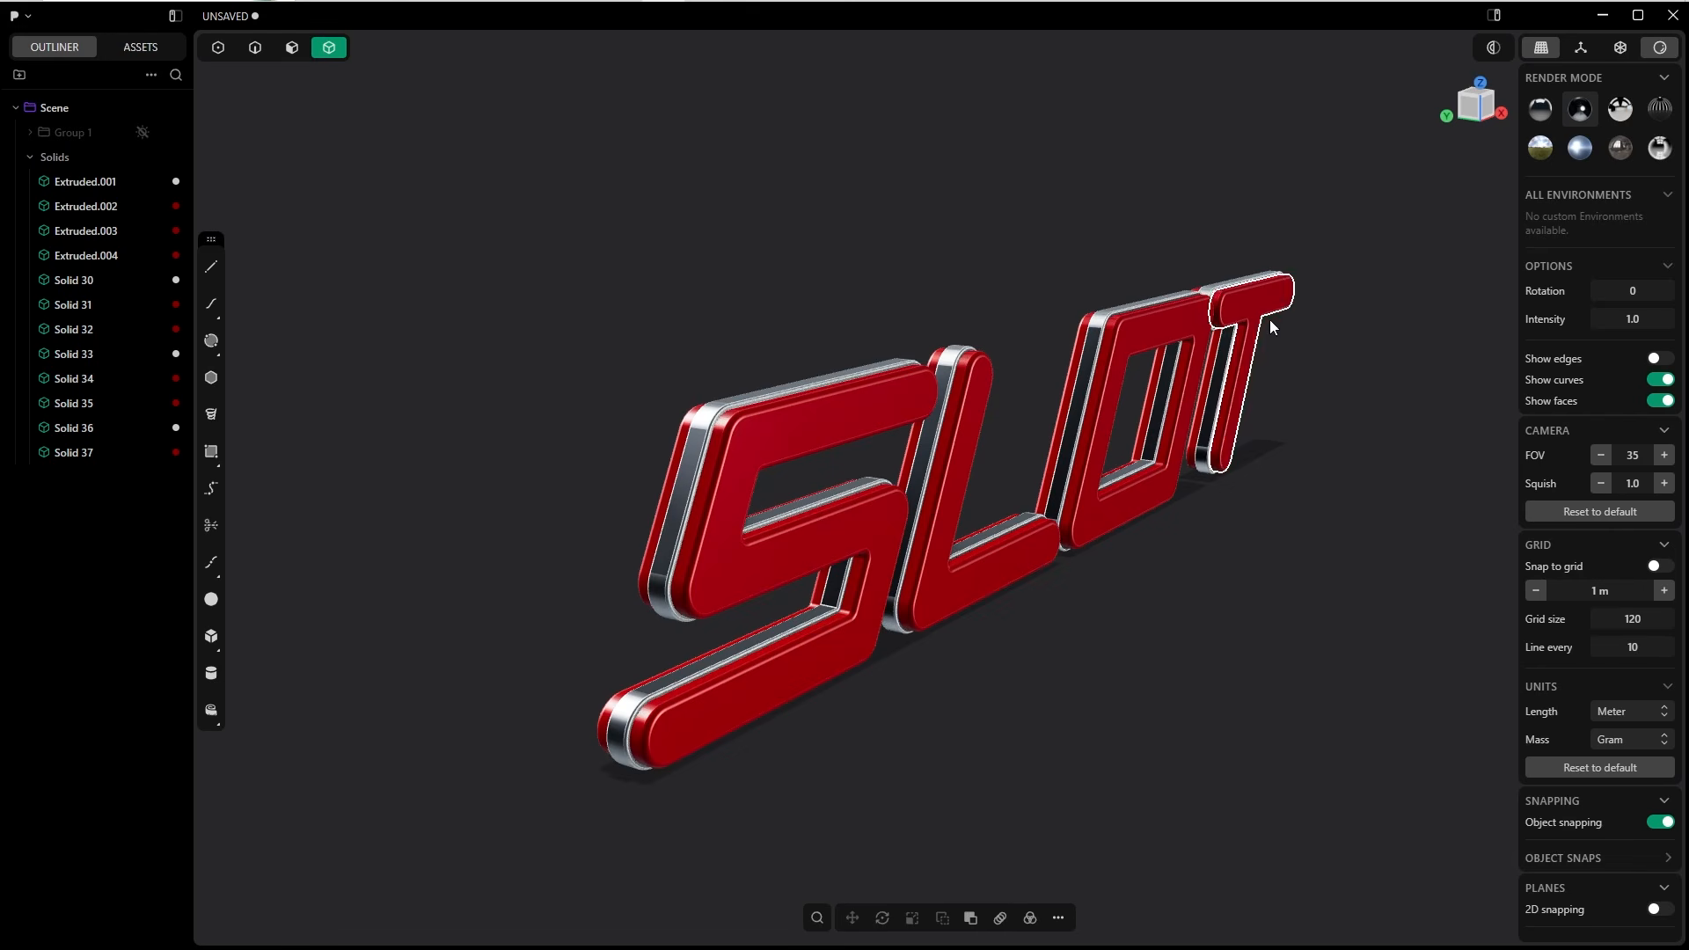
middle_drag(1116, 540, 1066, 497)
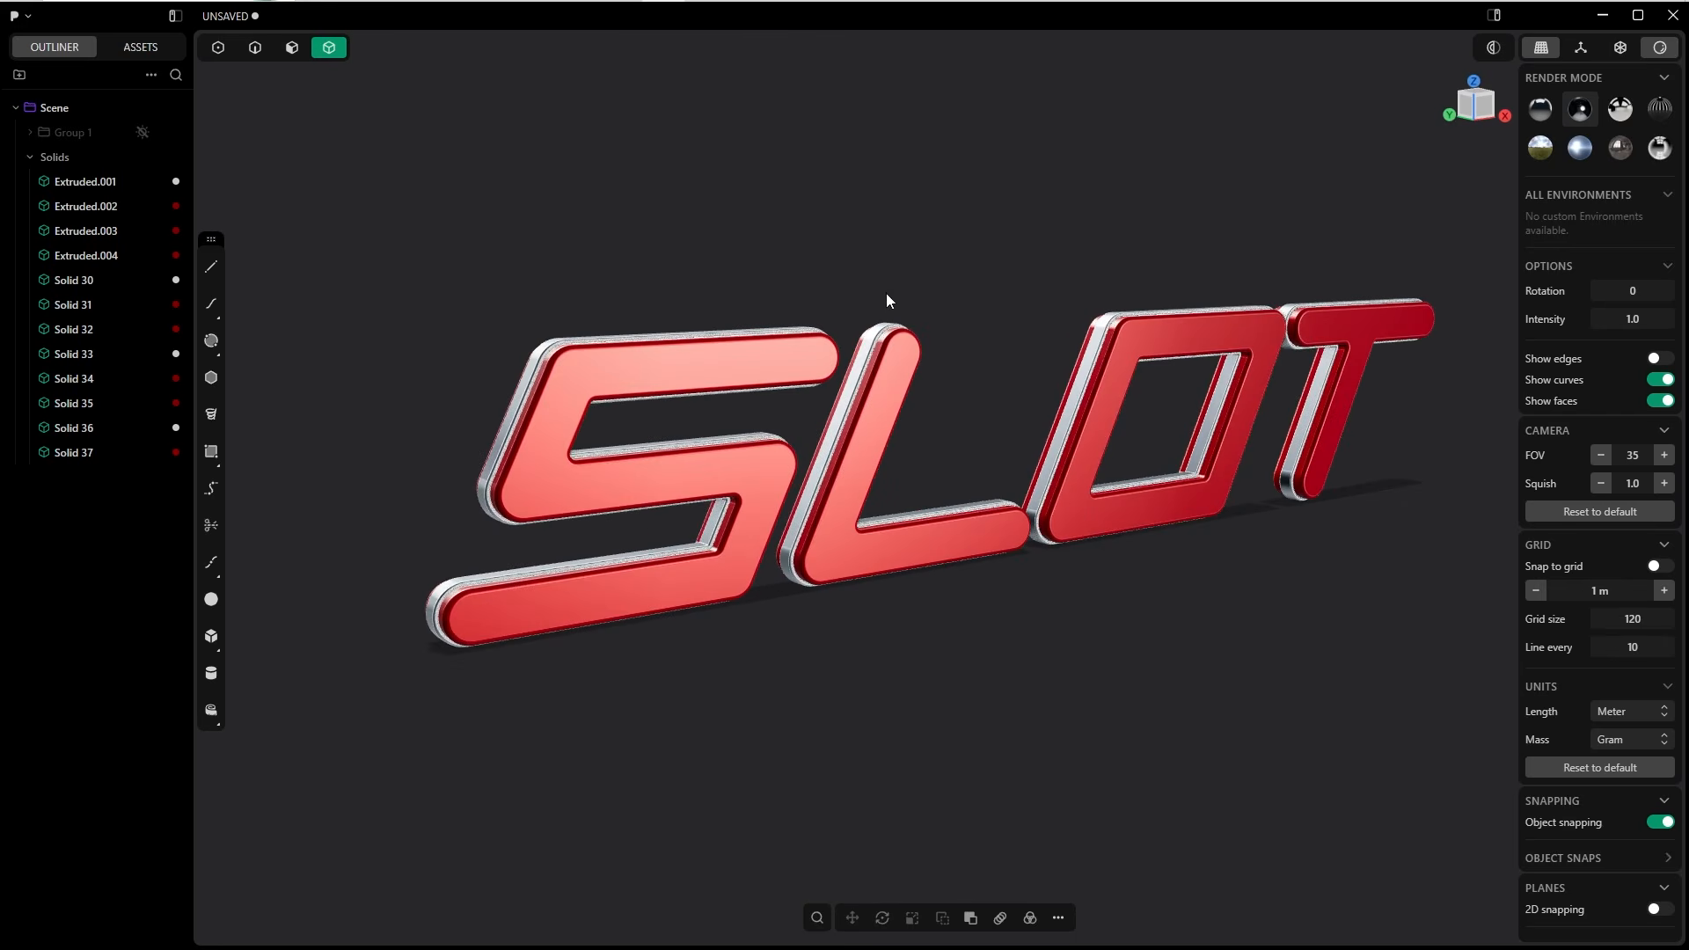
middle_drag(894, 224, 873, 471)
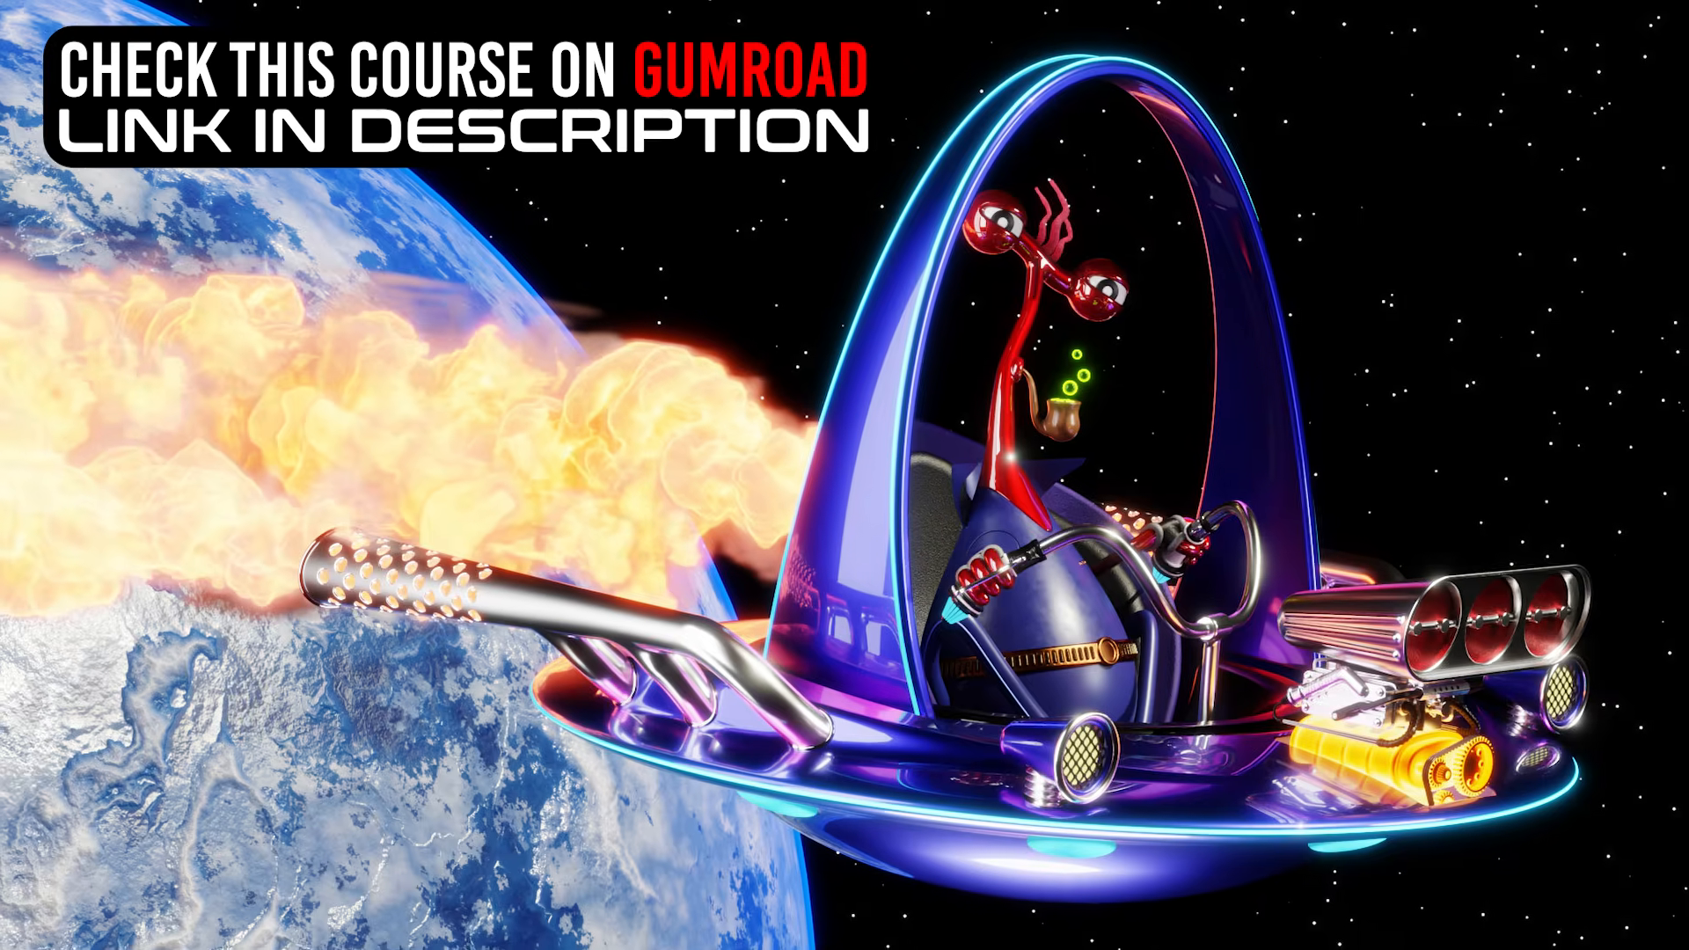